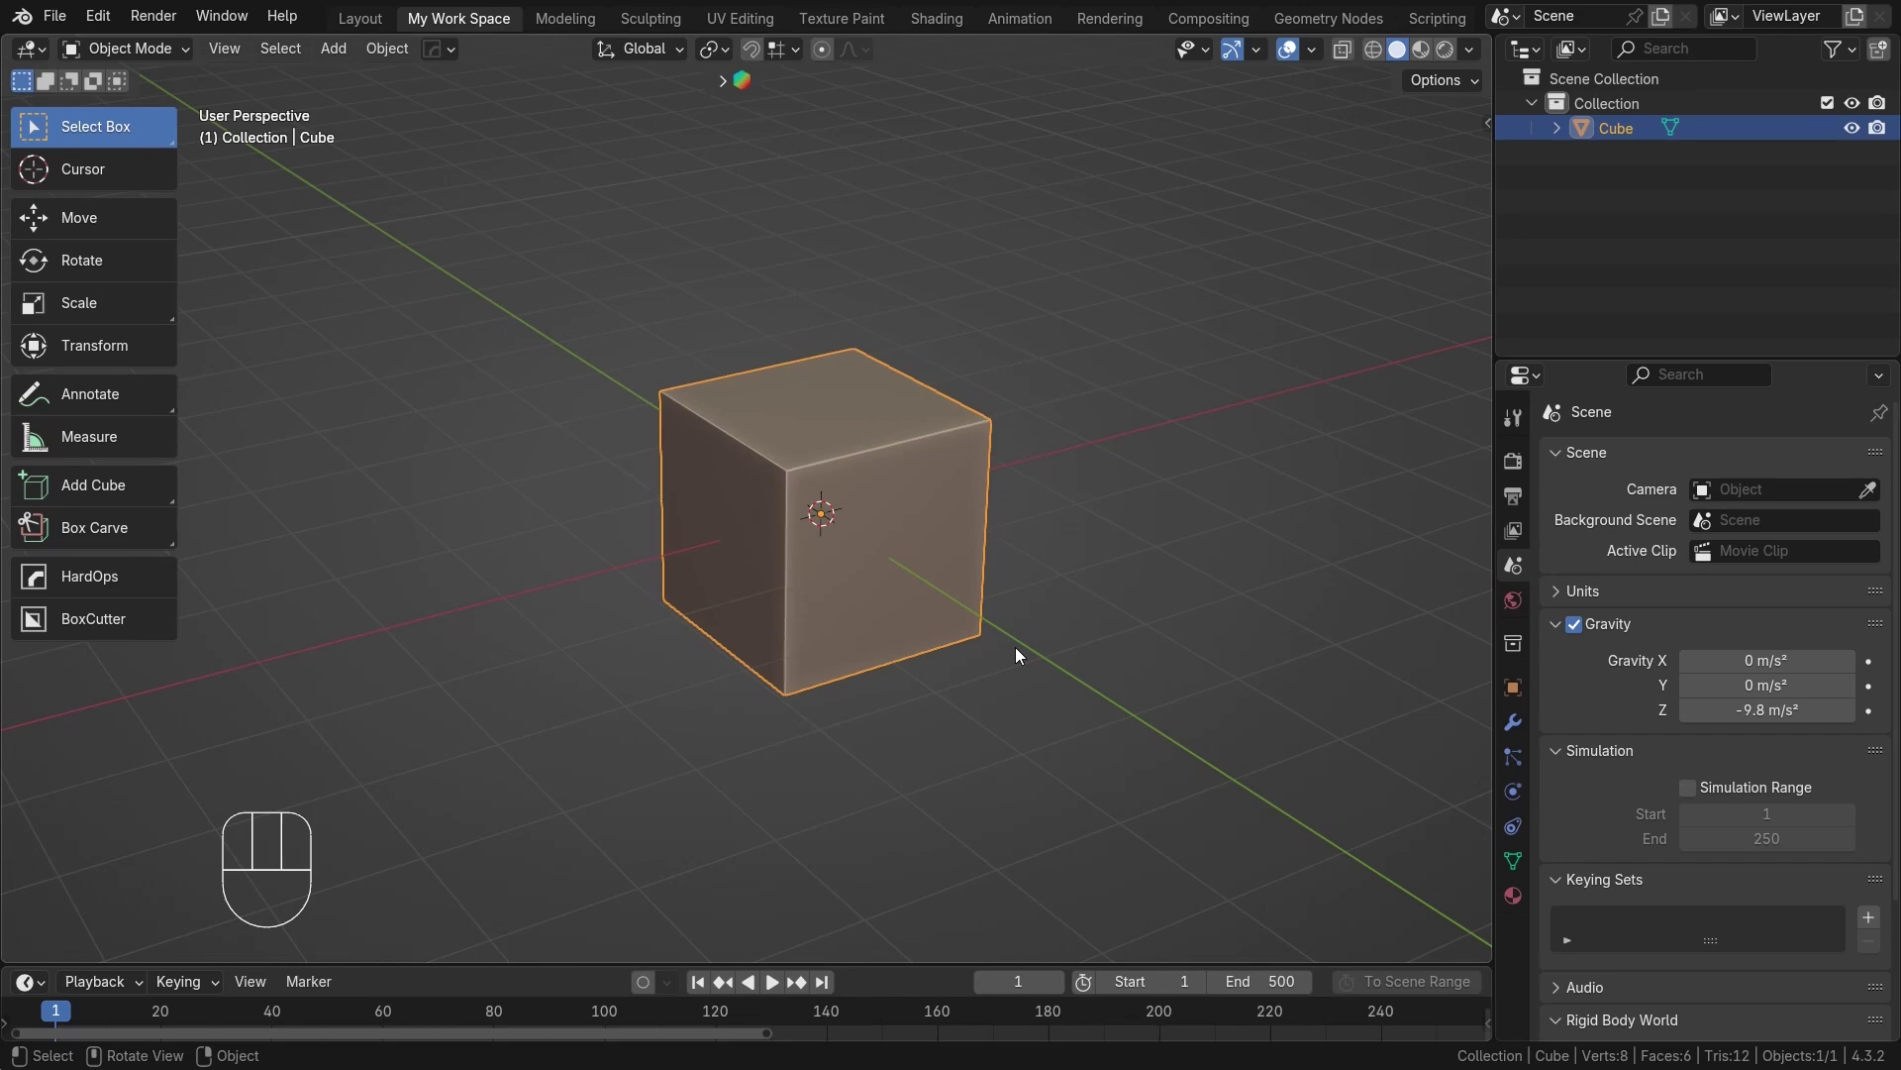
Delete the default cube from the scene.
alt+shift+middle_drag(1016, 648, 1087, 582)
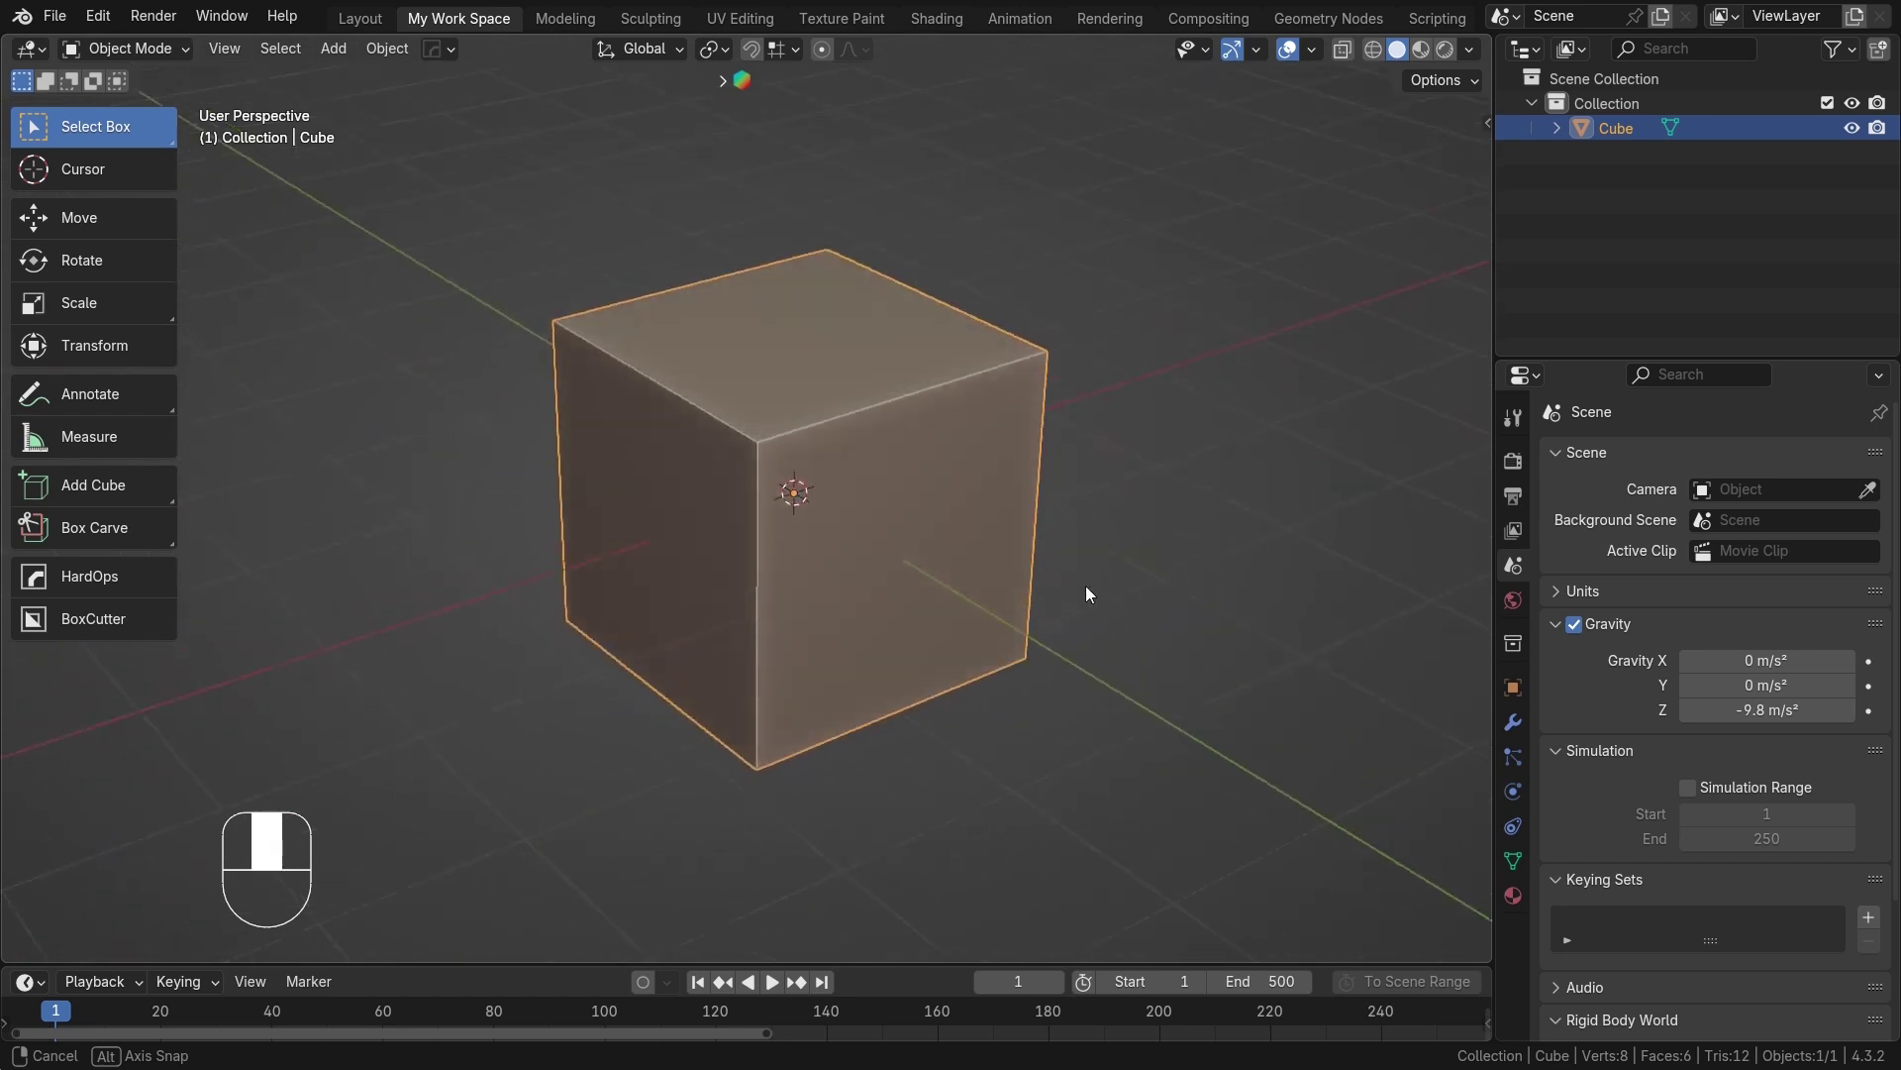
scroll(1086, 581, down, 2)
alt+shift+middle_drag(970, 592, 1010, 598)
scroll(1117, 563, up, 1)
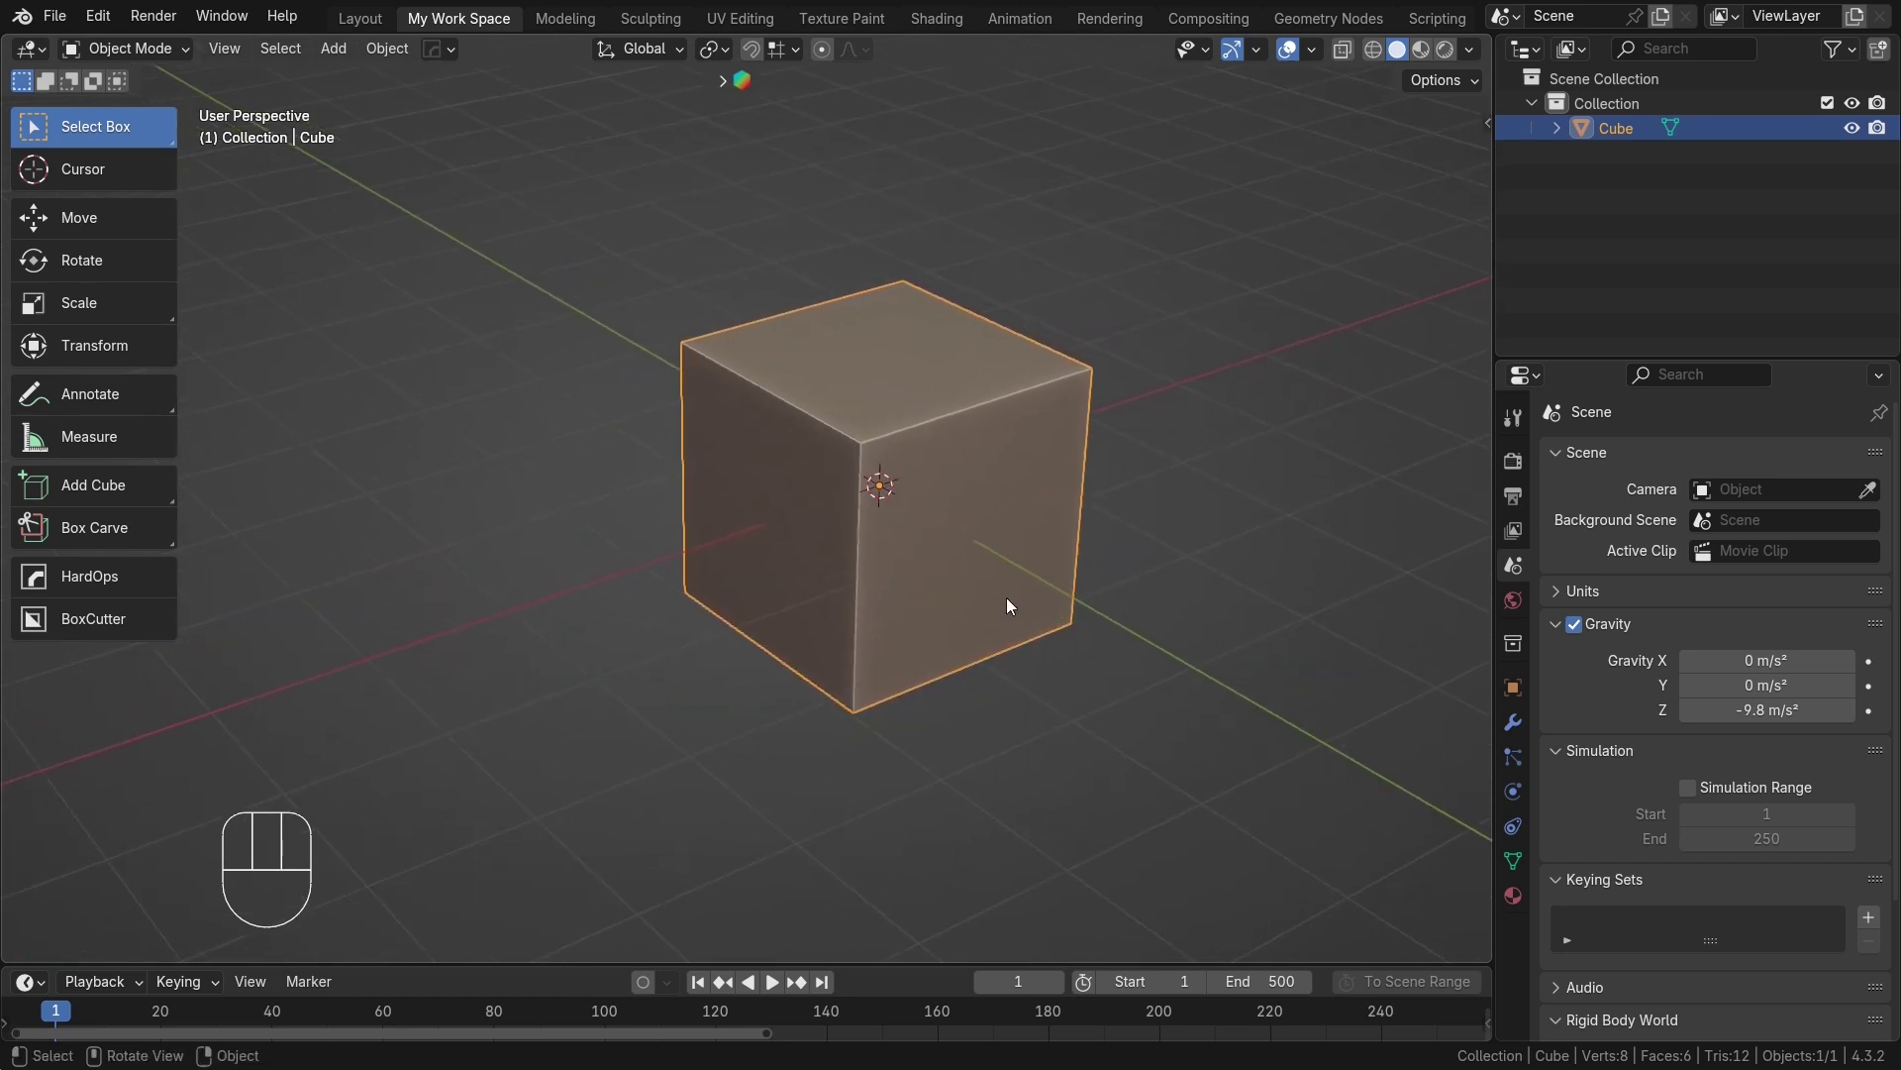
alt+shift+middle_drag(1204, 538, 915, 480)
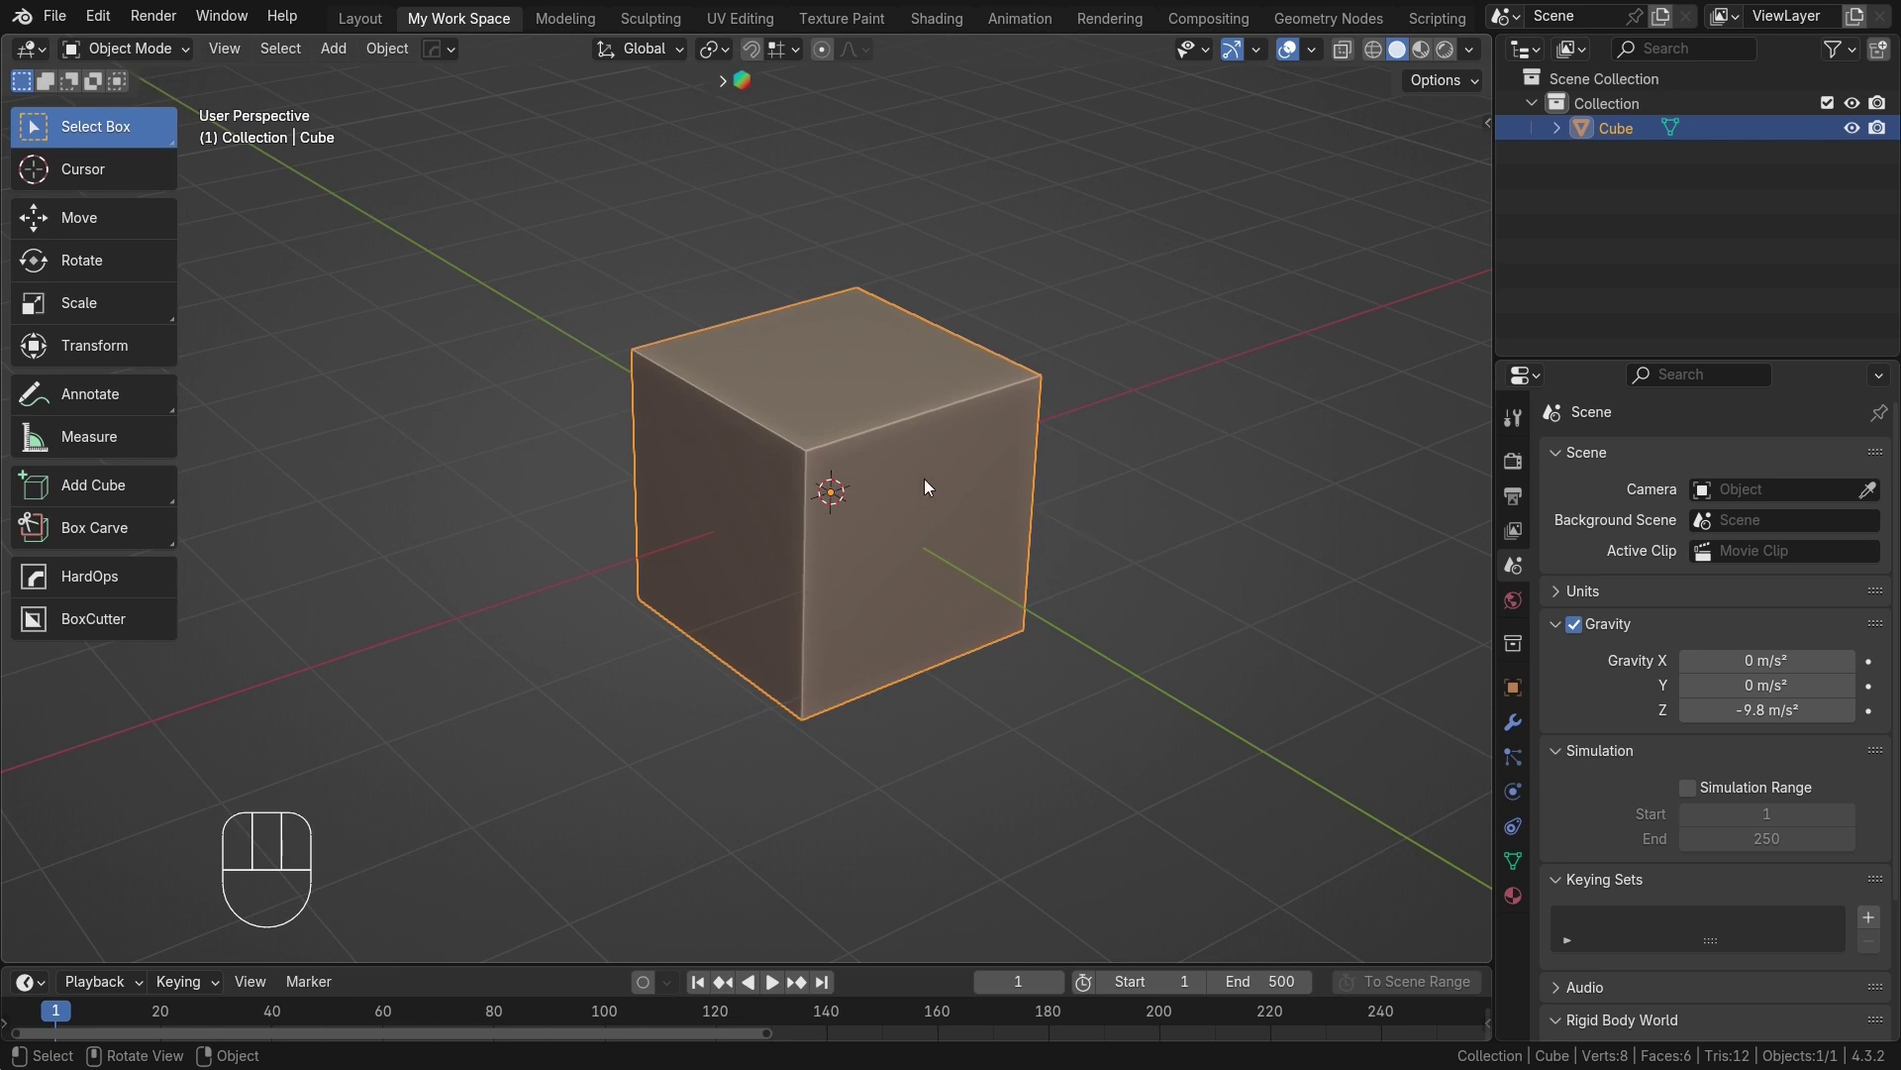
key(x)
click(872, 476)
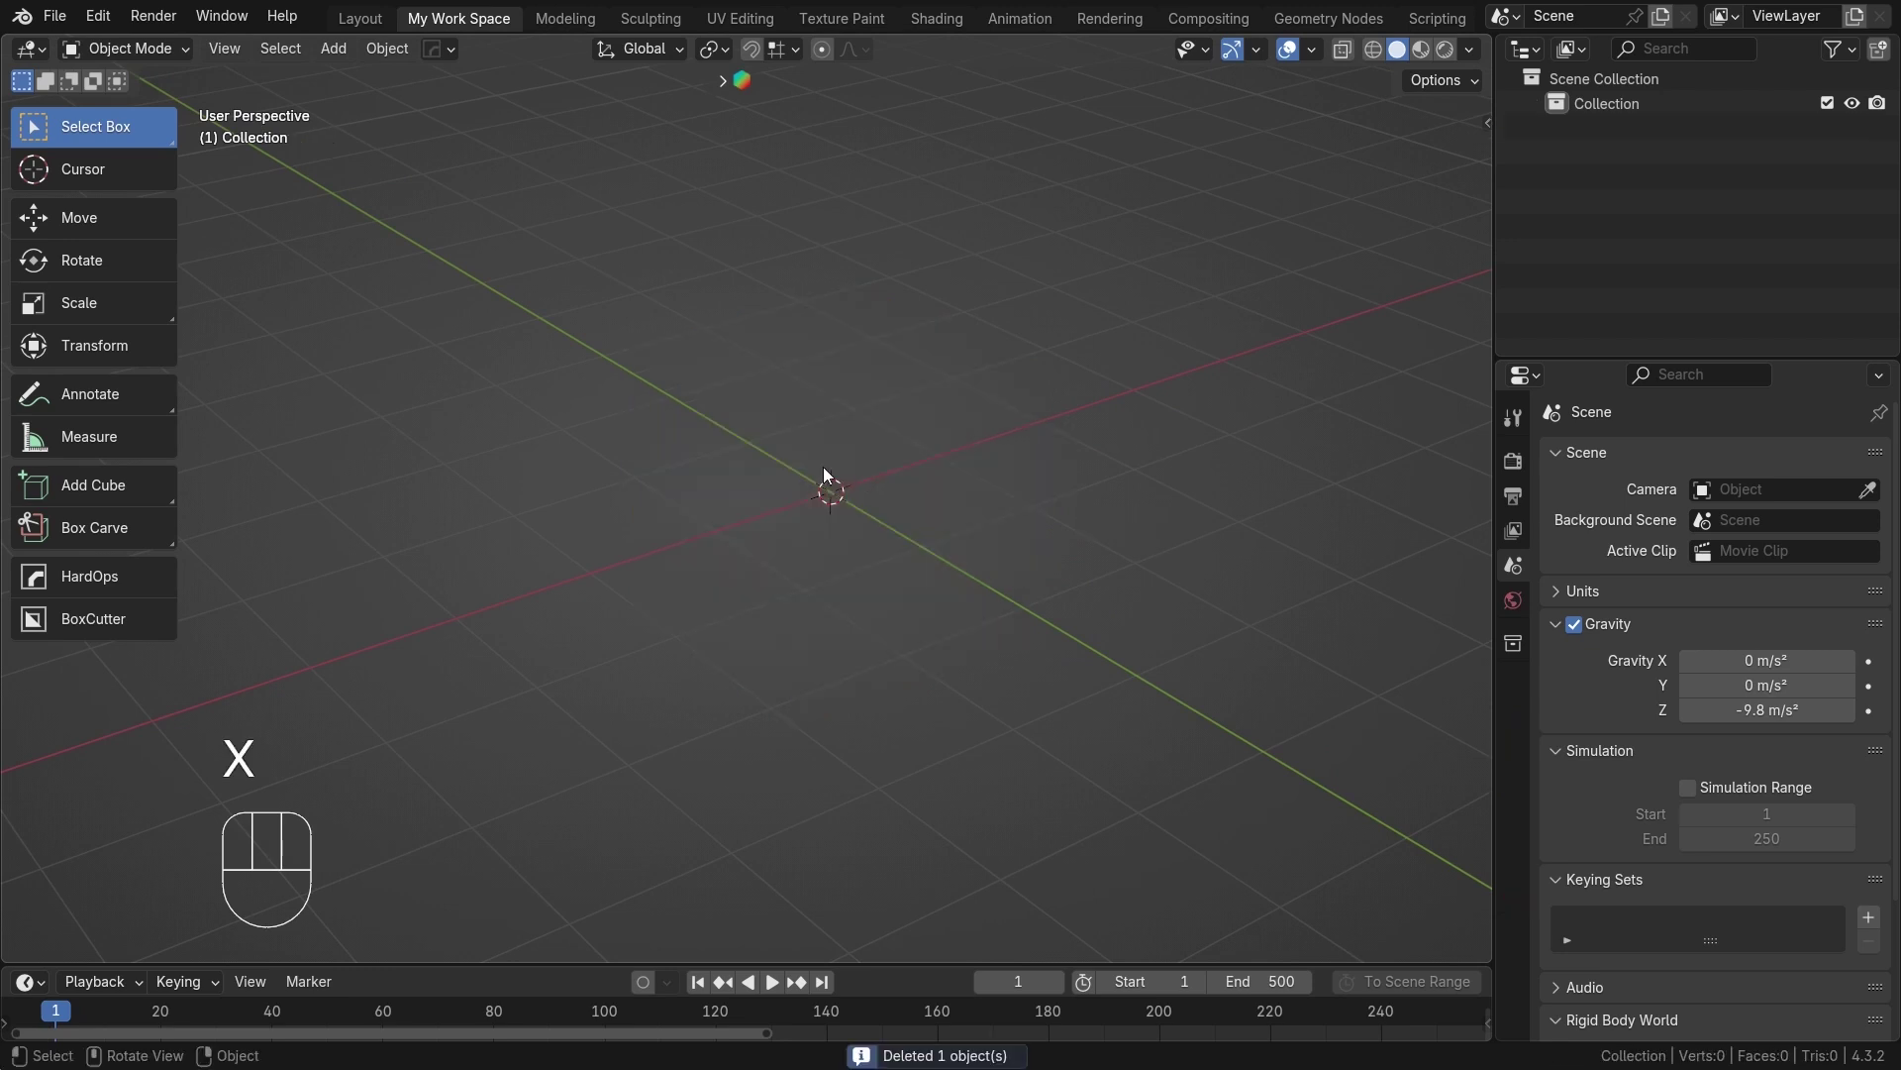
Add a mesh cylinder at the world origin in front view and set it to 24 vertices.
key(KP_1)
key(shift+a)
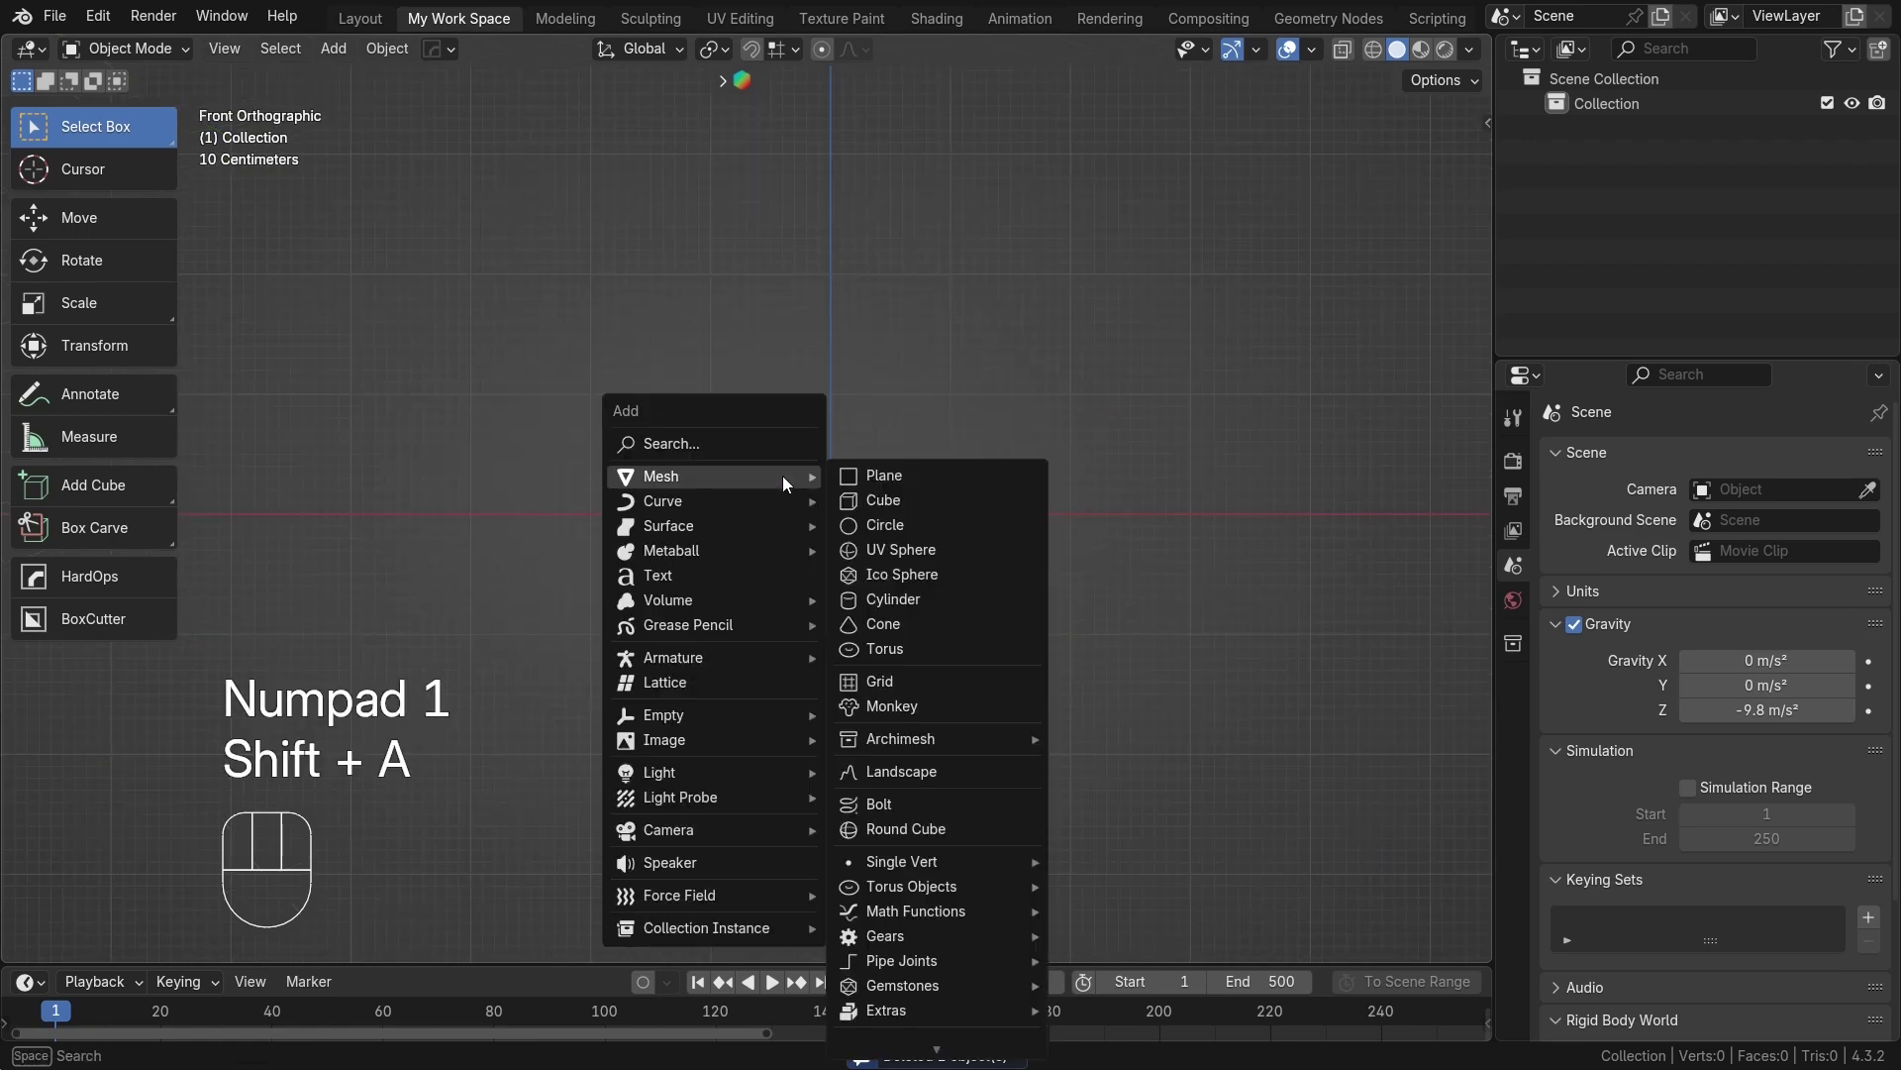
click(911, 603)
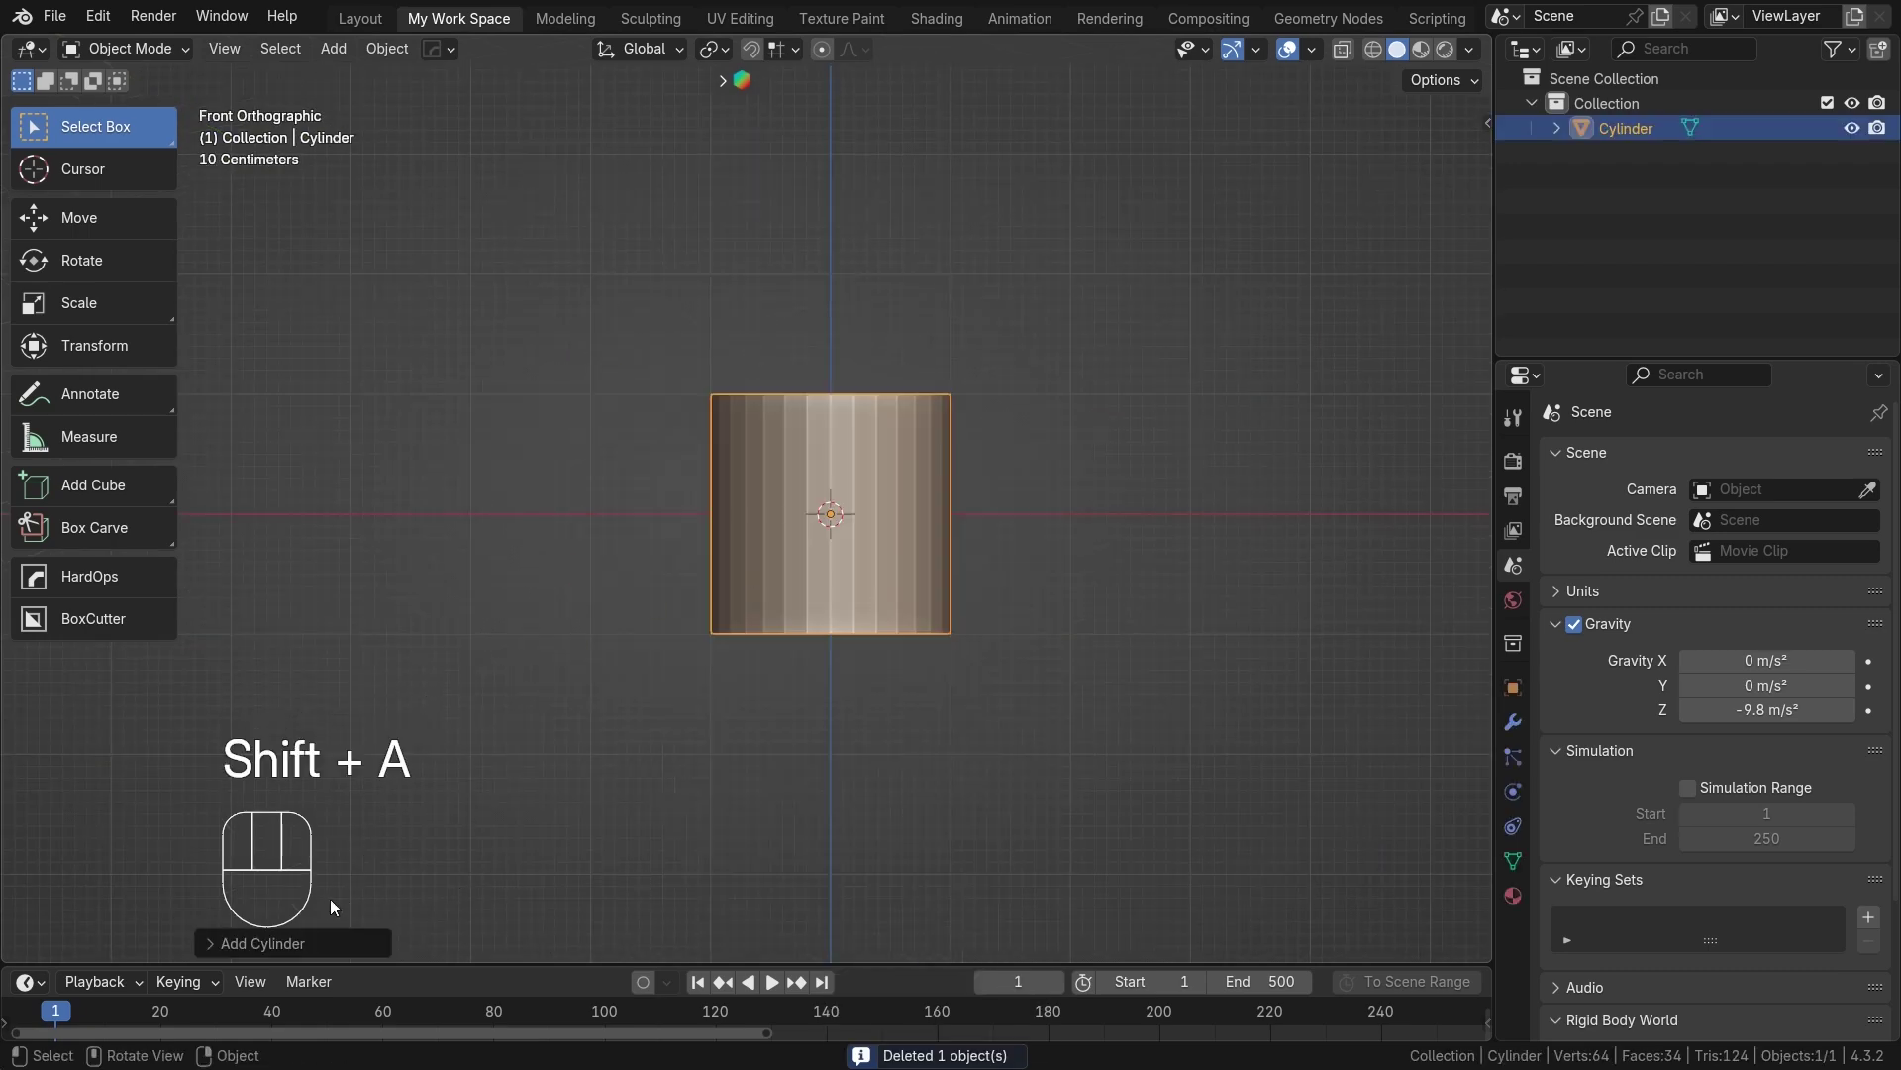
click(311, 939)
click(451, 650)
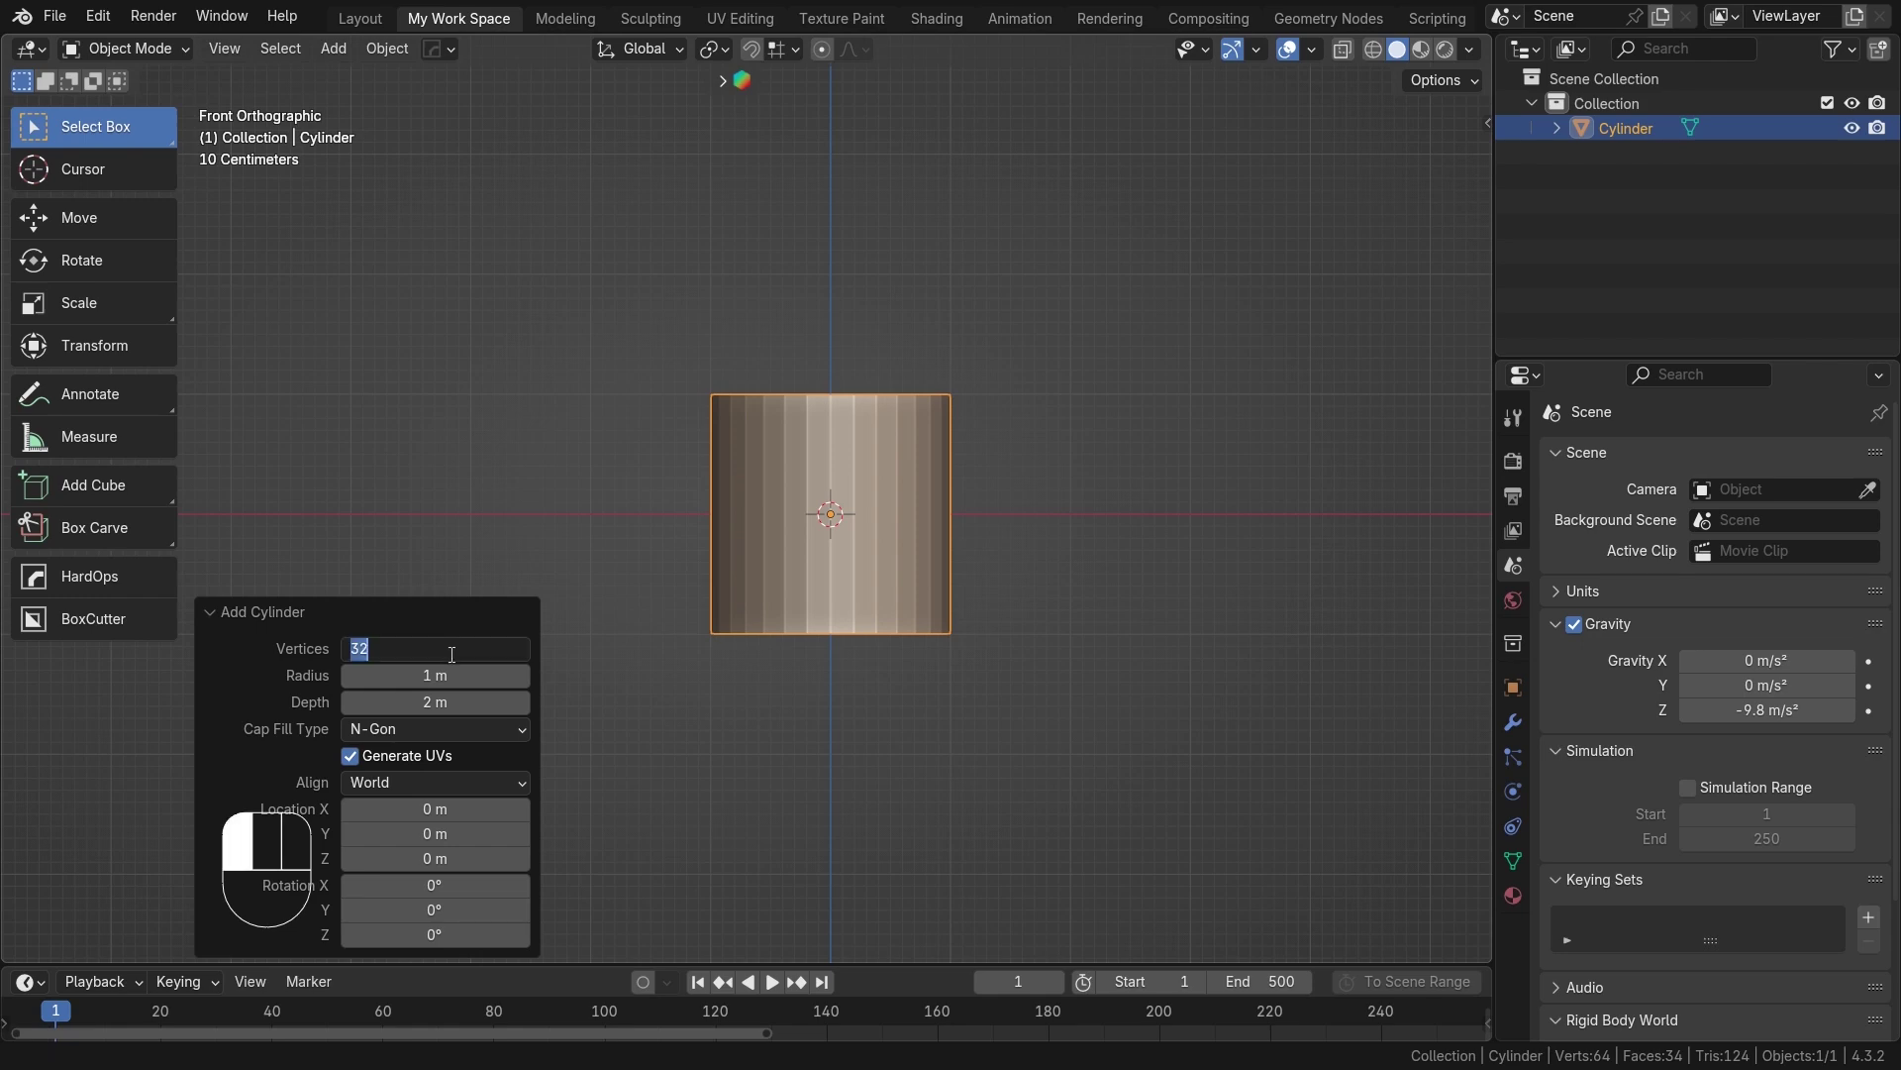
text(24)
key(Return)
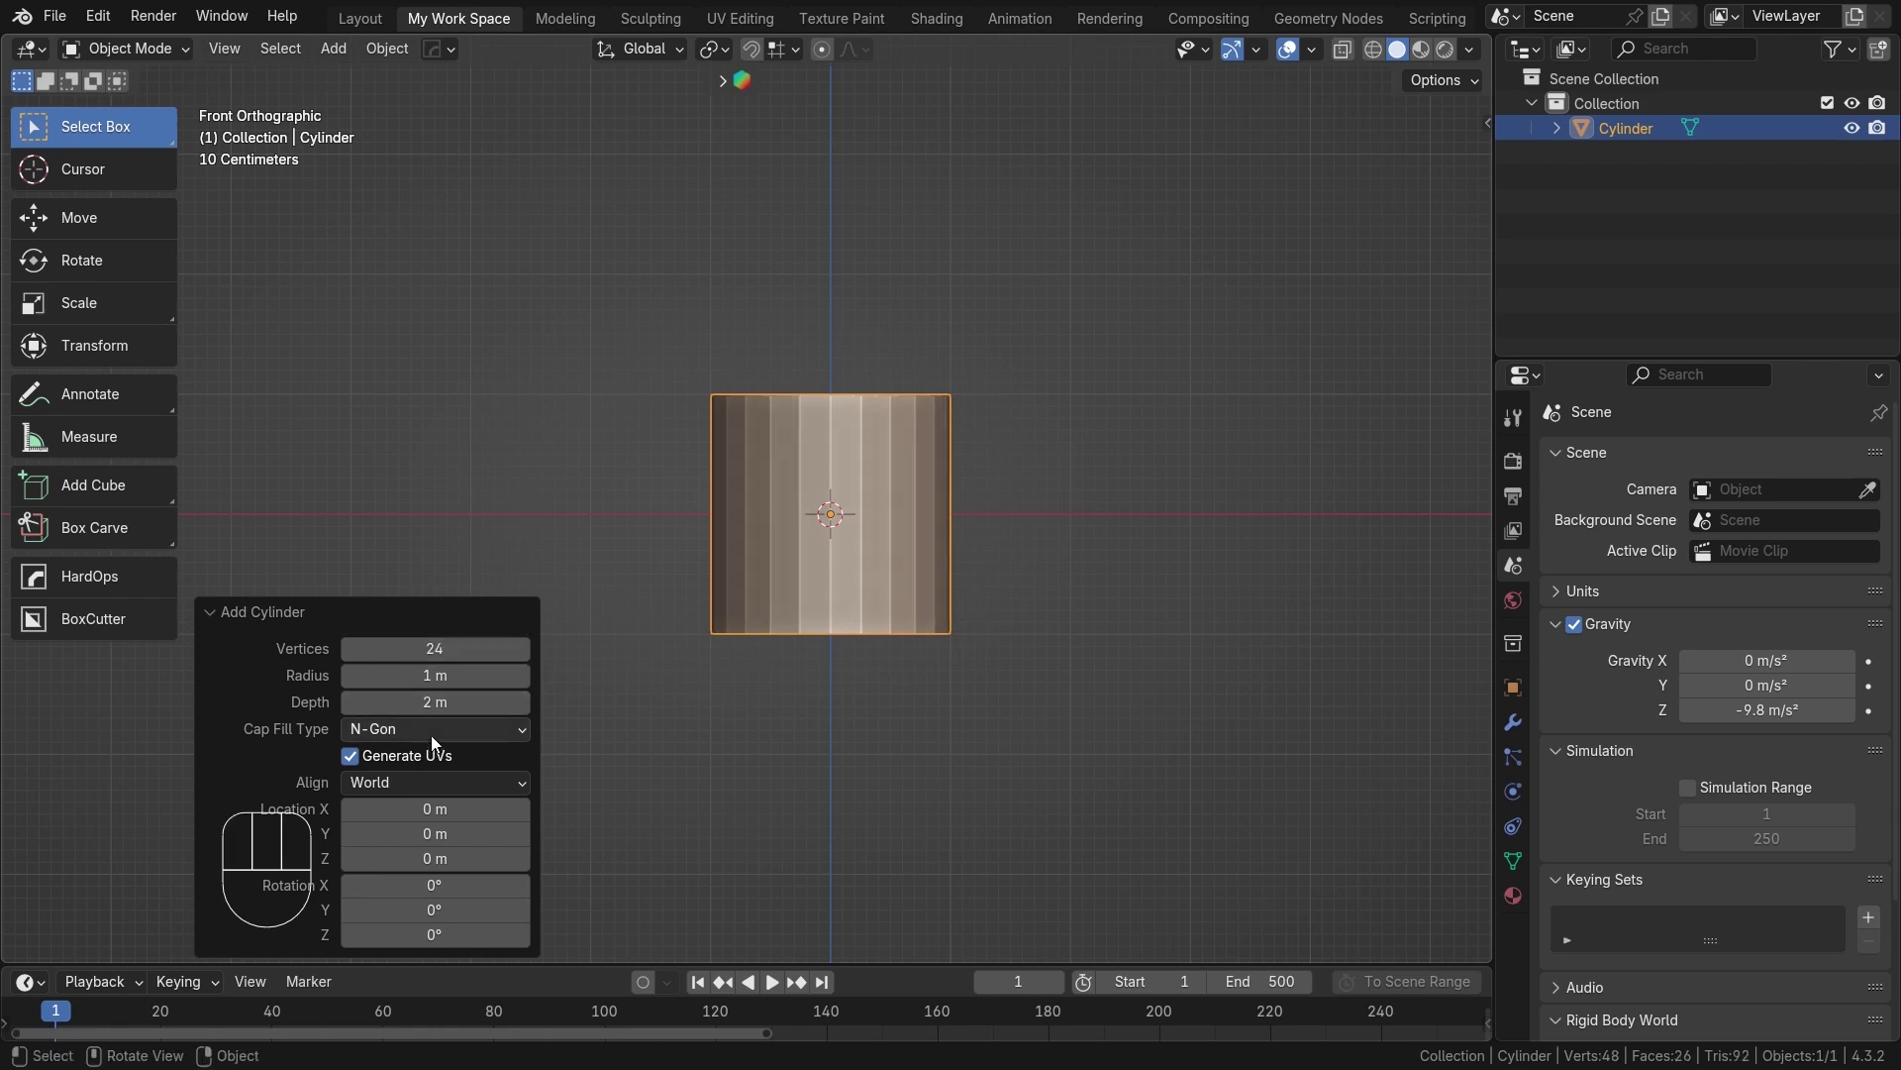
Set the new cylinder's cap fill type to Nothing so both ends are open.
middle_drag(870, 568, 789, 437)
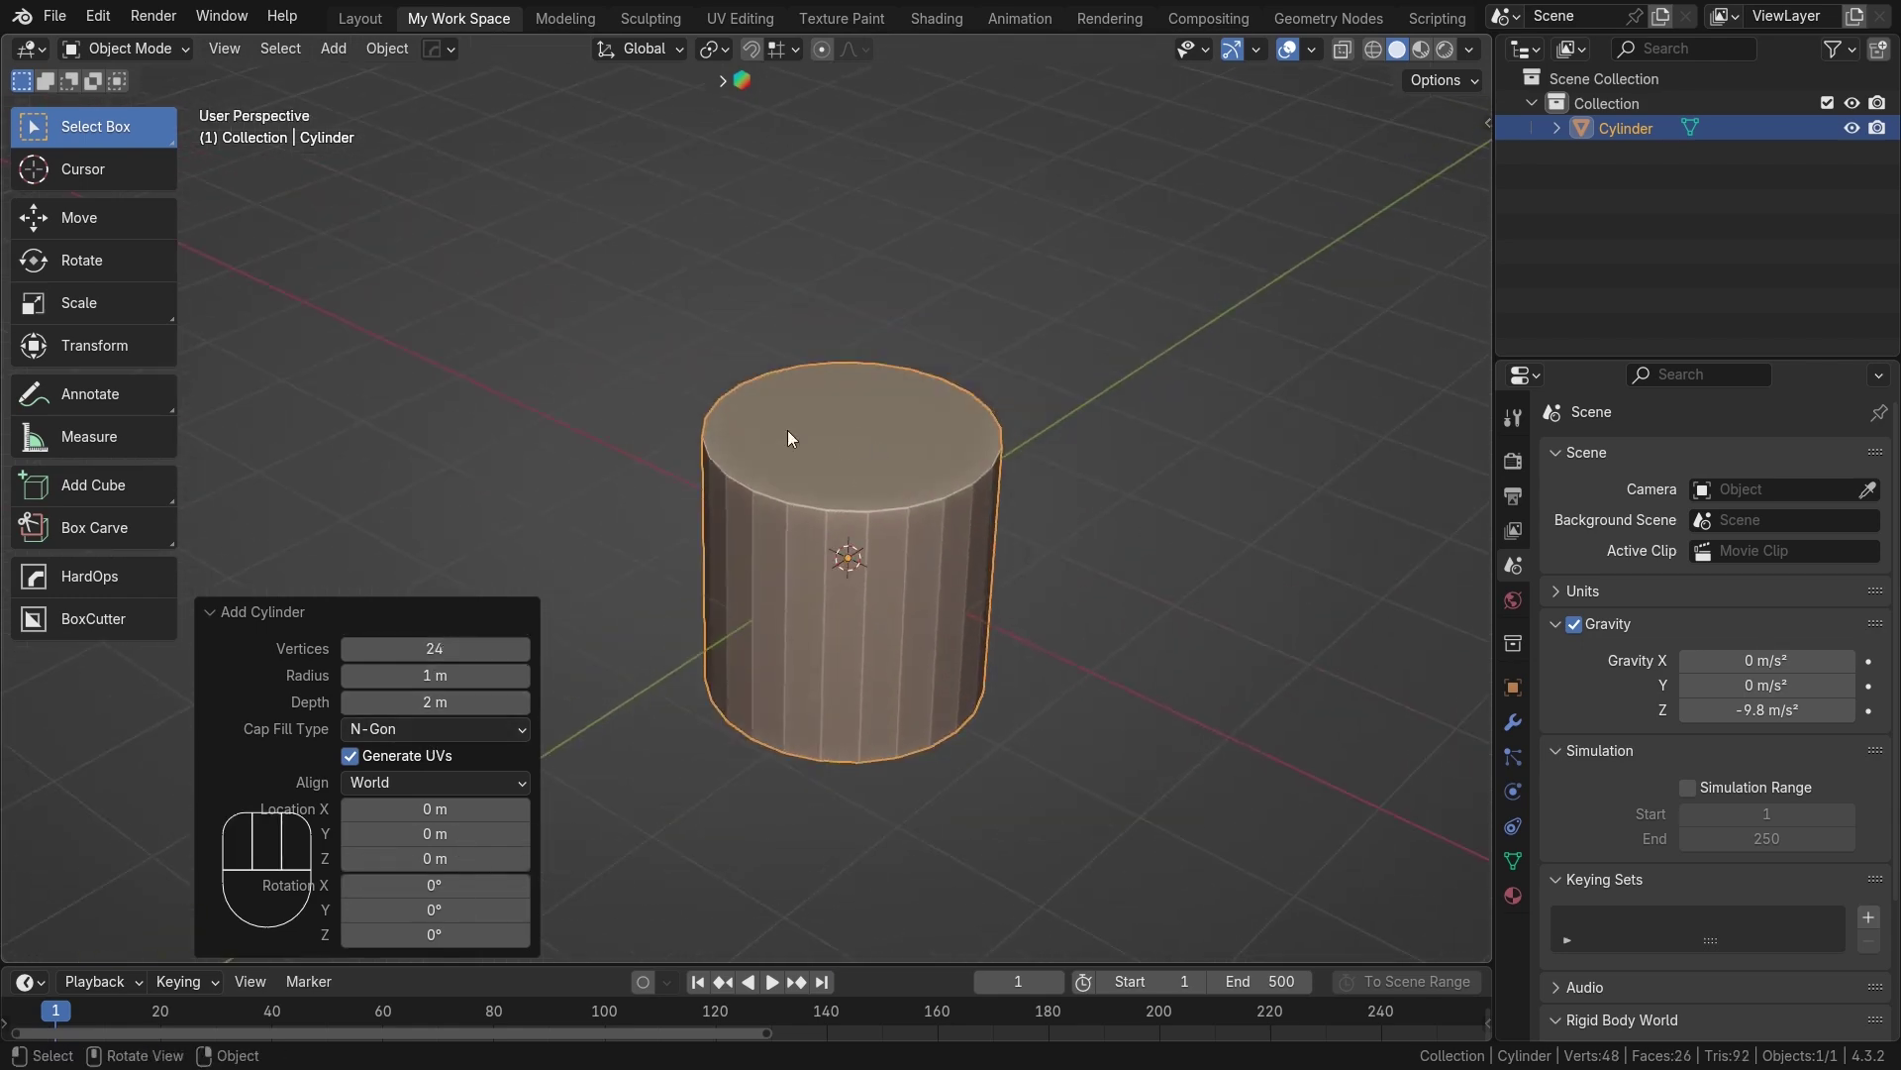
scroll(802, 486, up, 2)
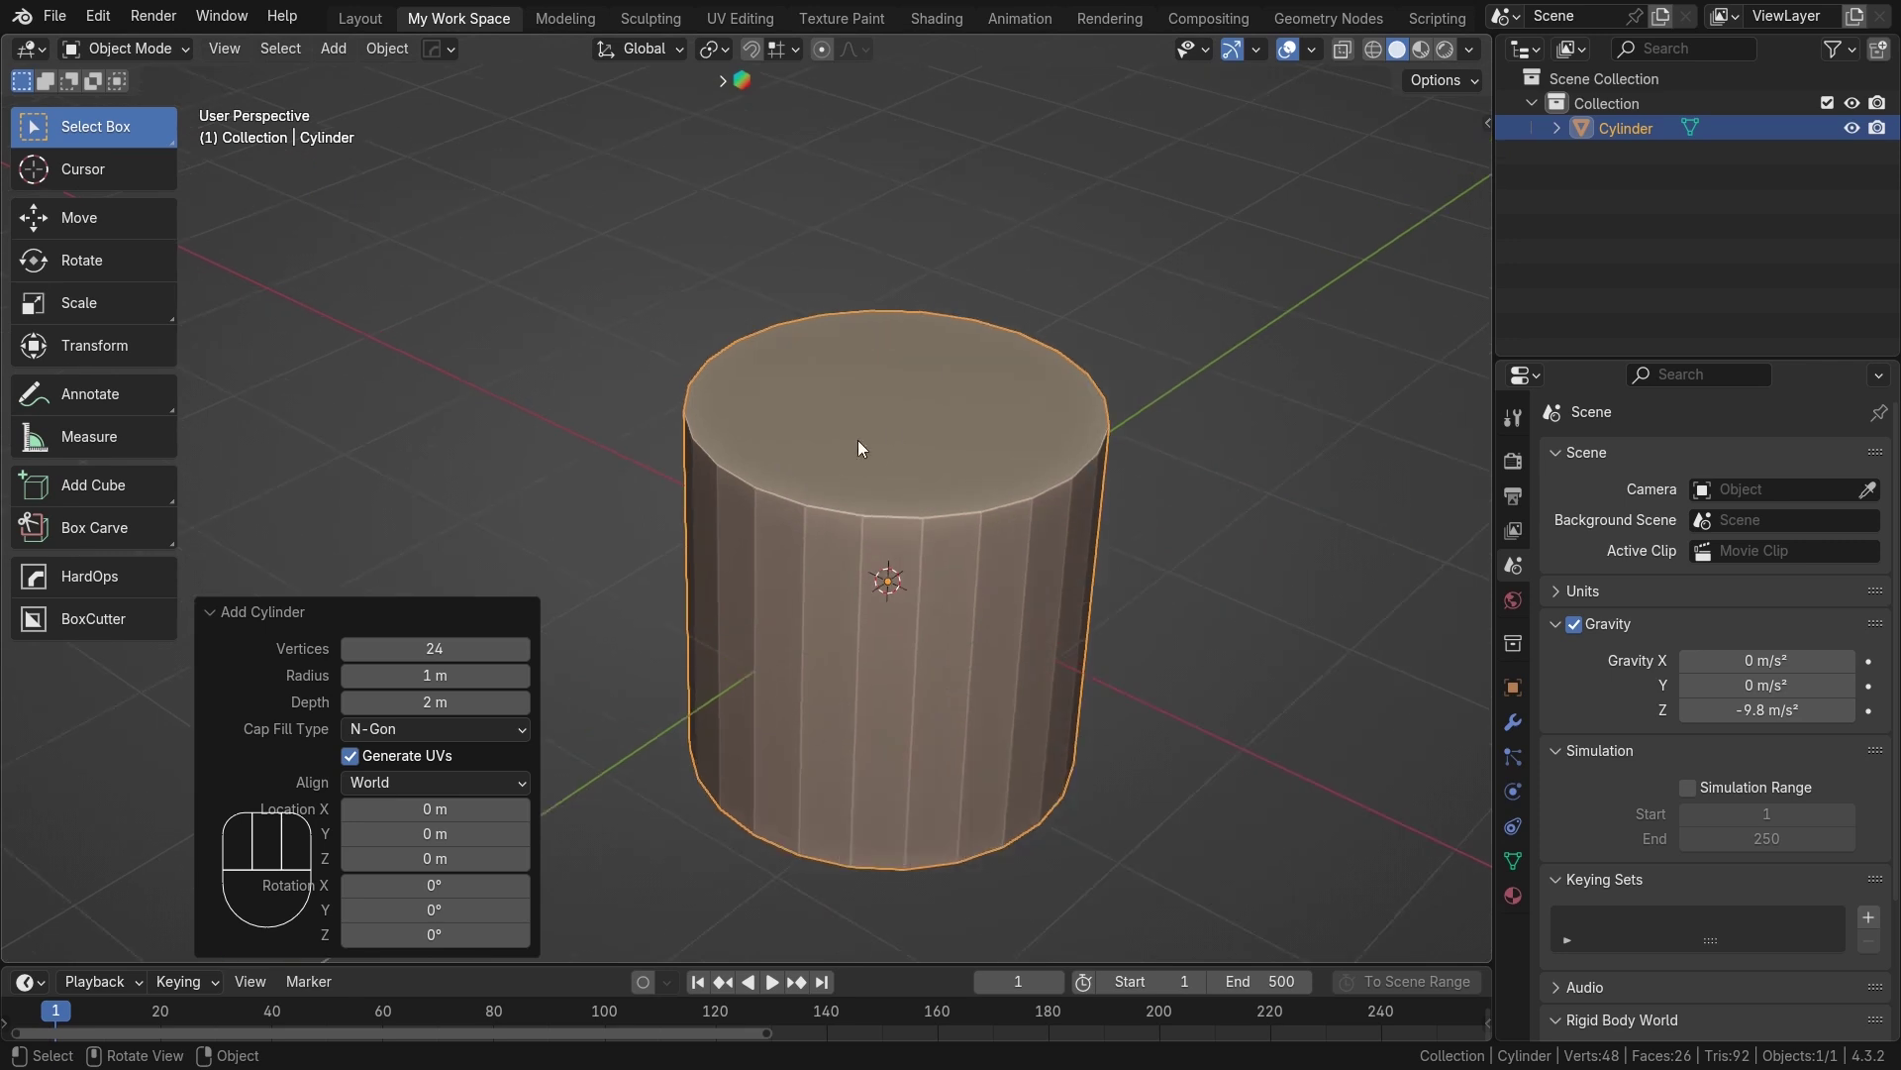
click(439, 729)
click(372, 756)
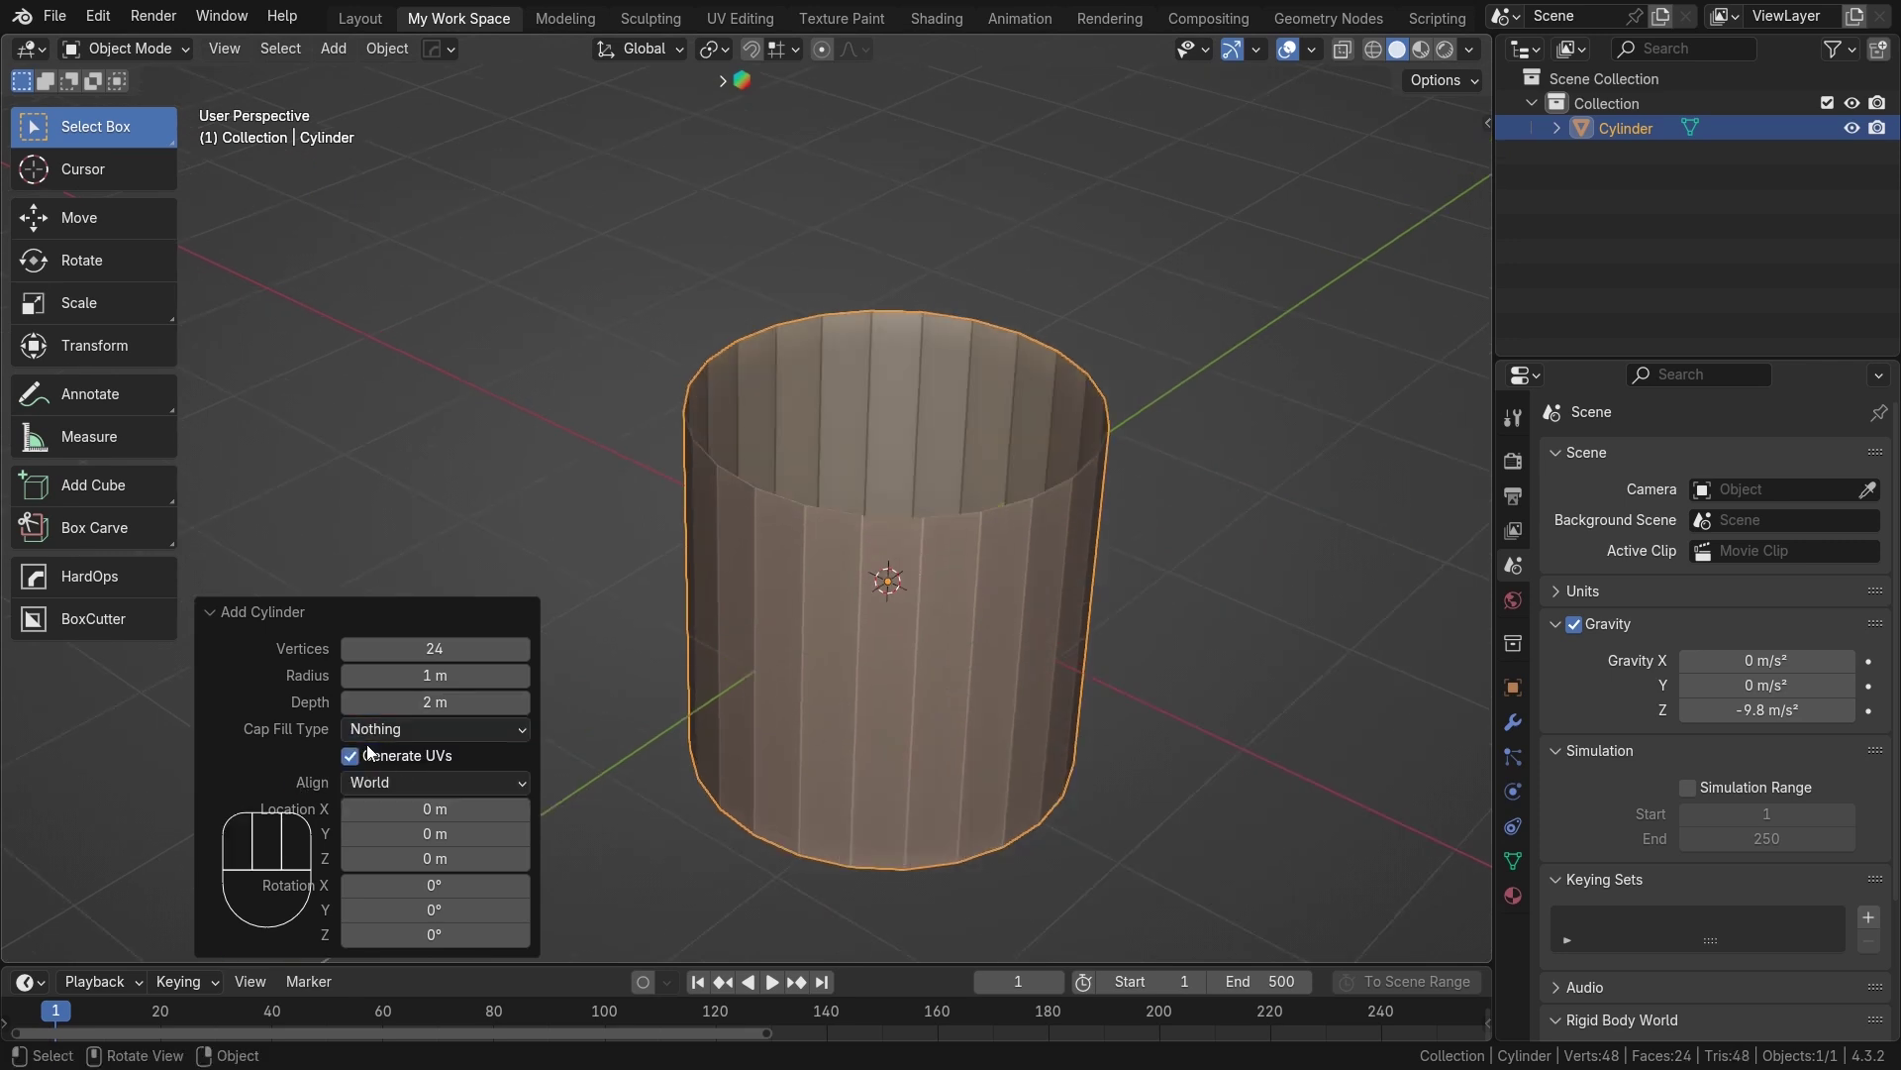
click(217, 613)
In front view, check that the snap target is Grid and turn snapping on.
key(KP_1)
scroll(917, 626, down, 1)
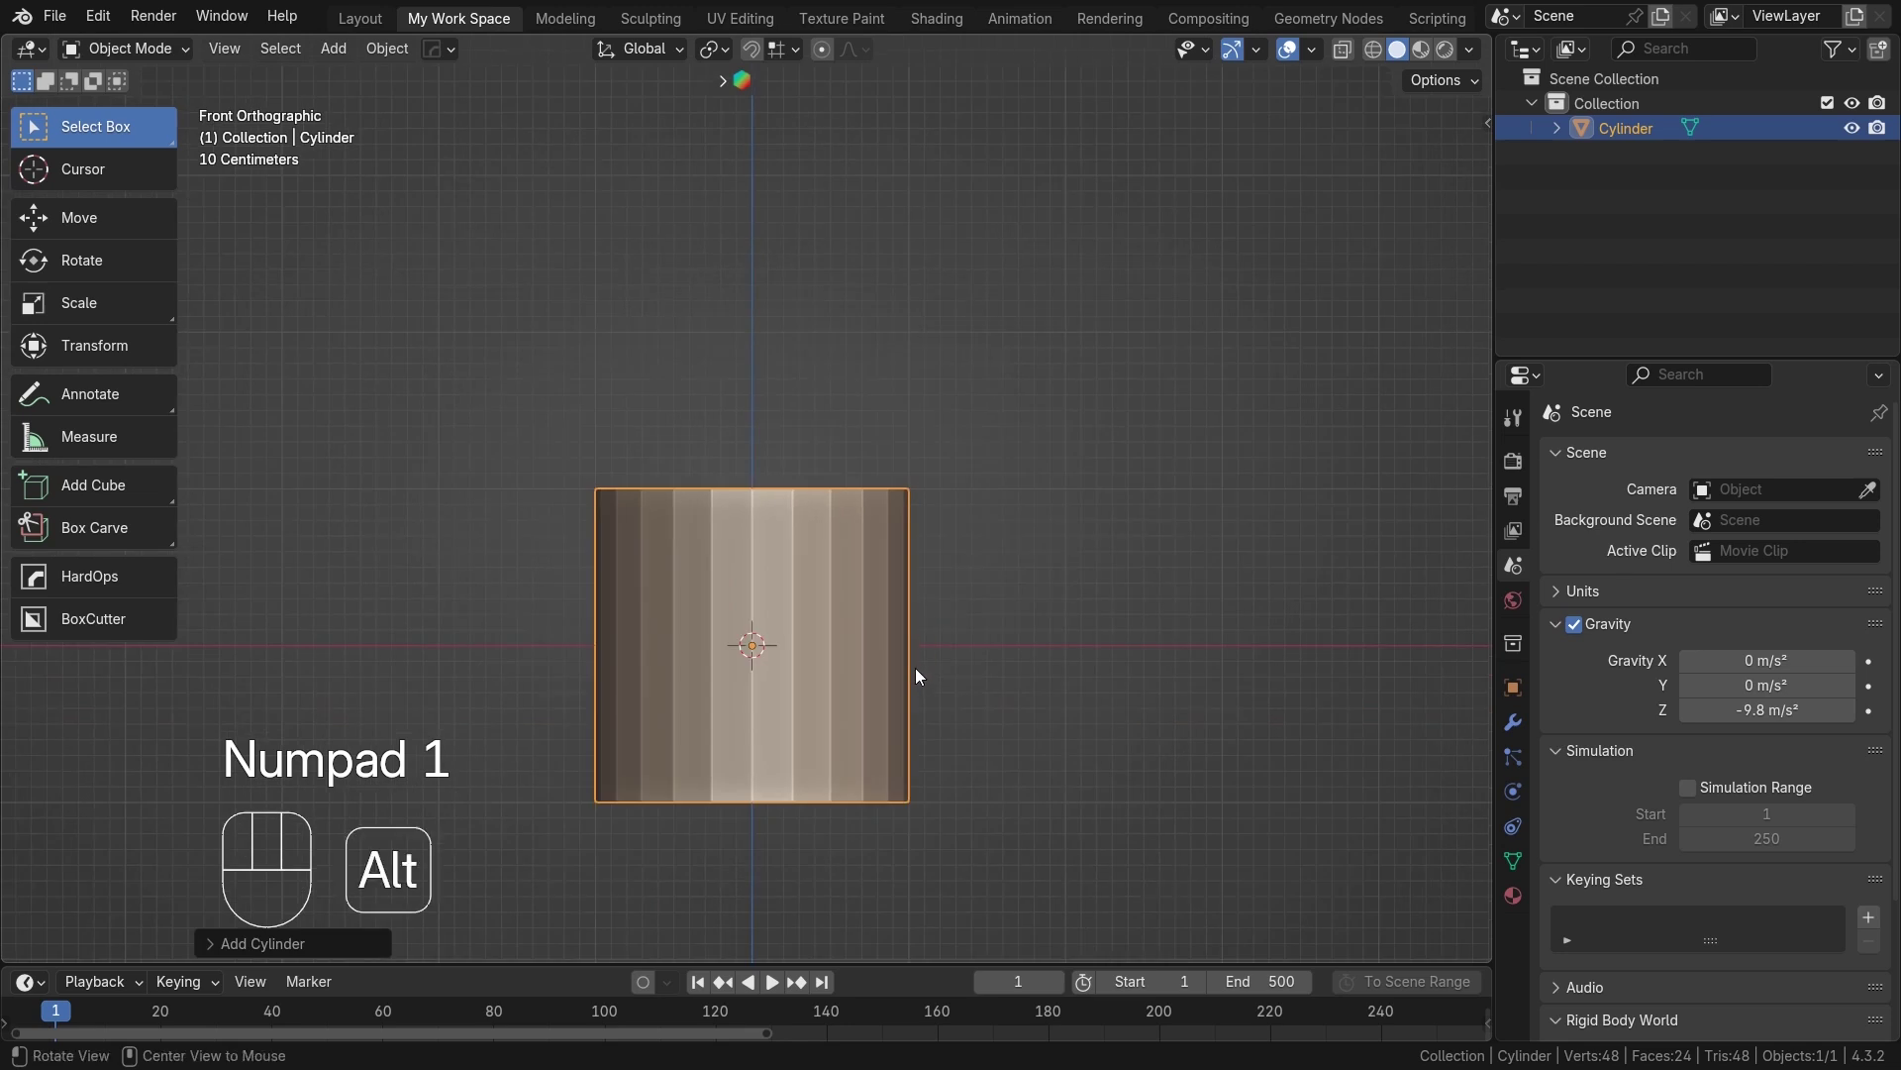
alt+shift+middle_drag(916, 668, 1005, 537)
scroll(822, 564, up, 2)
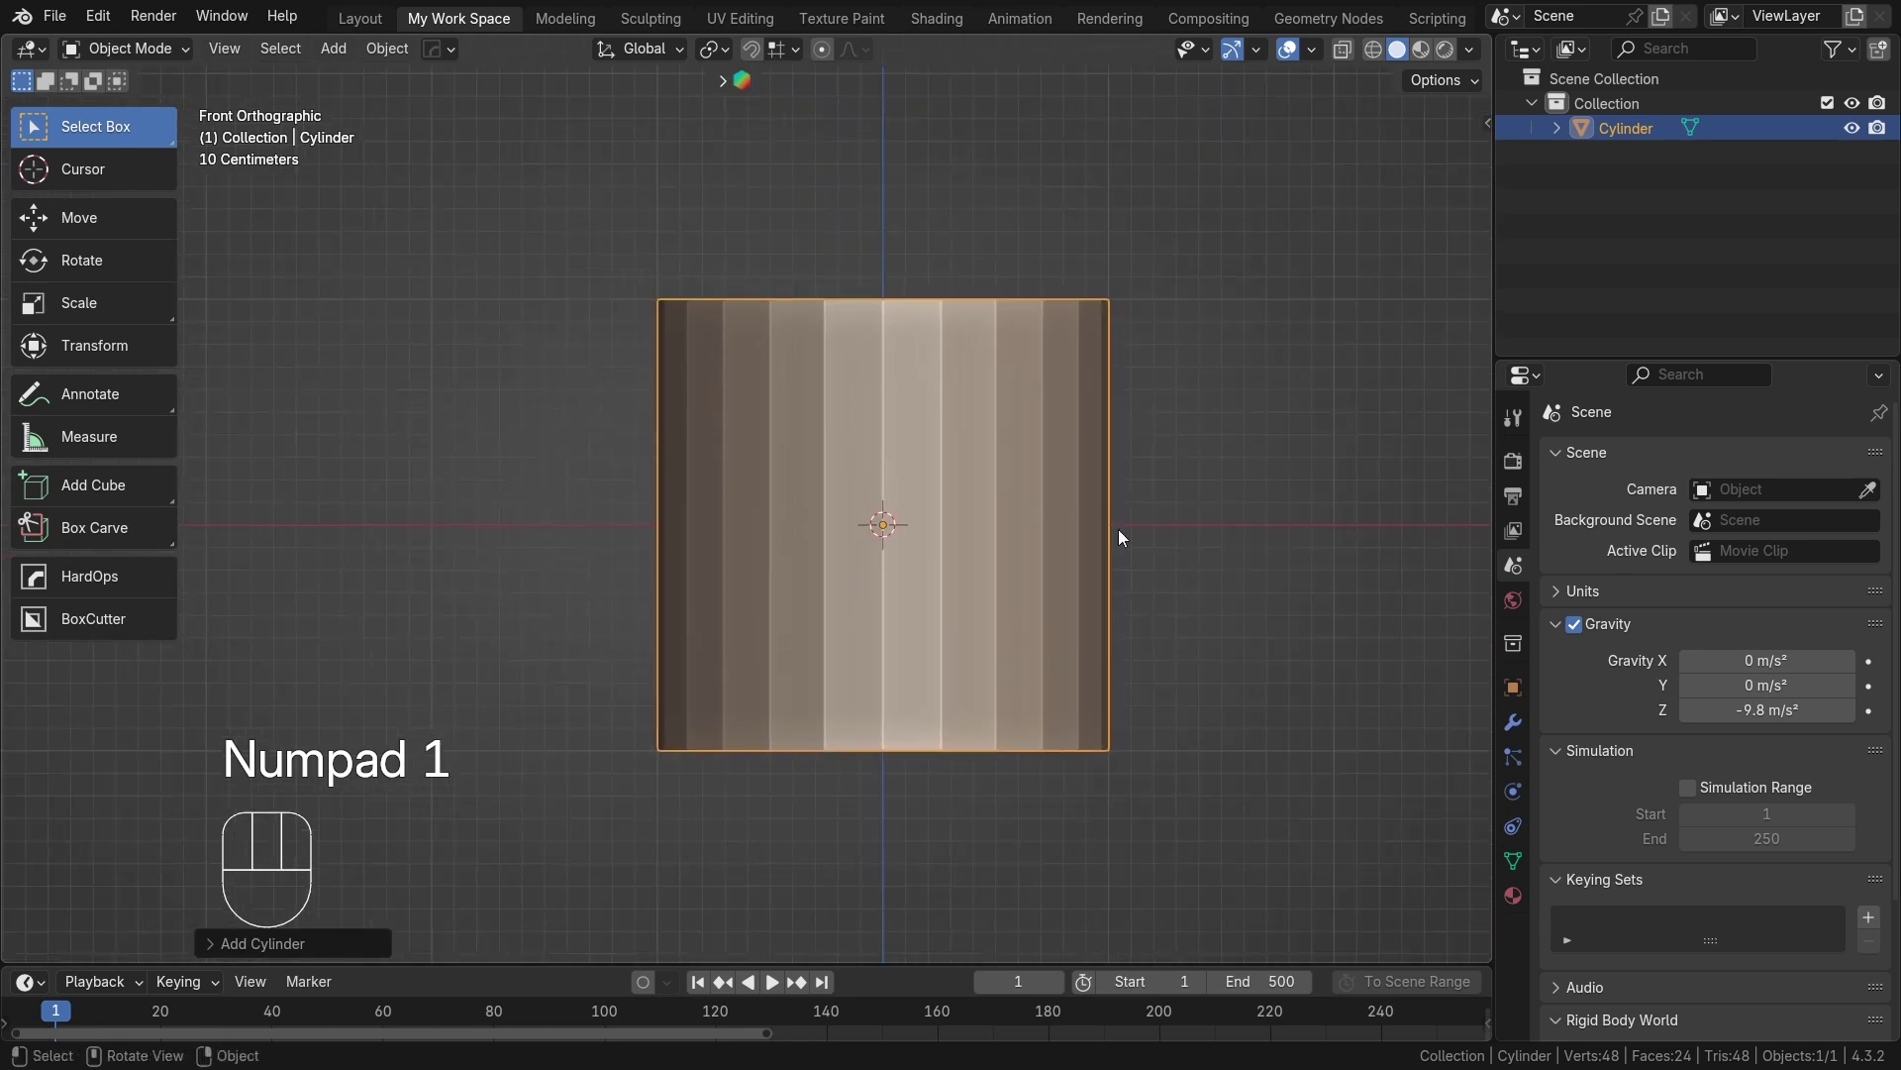
alt+shift+middle_drag(1154, 529, 1074, 564)
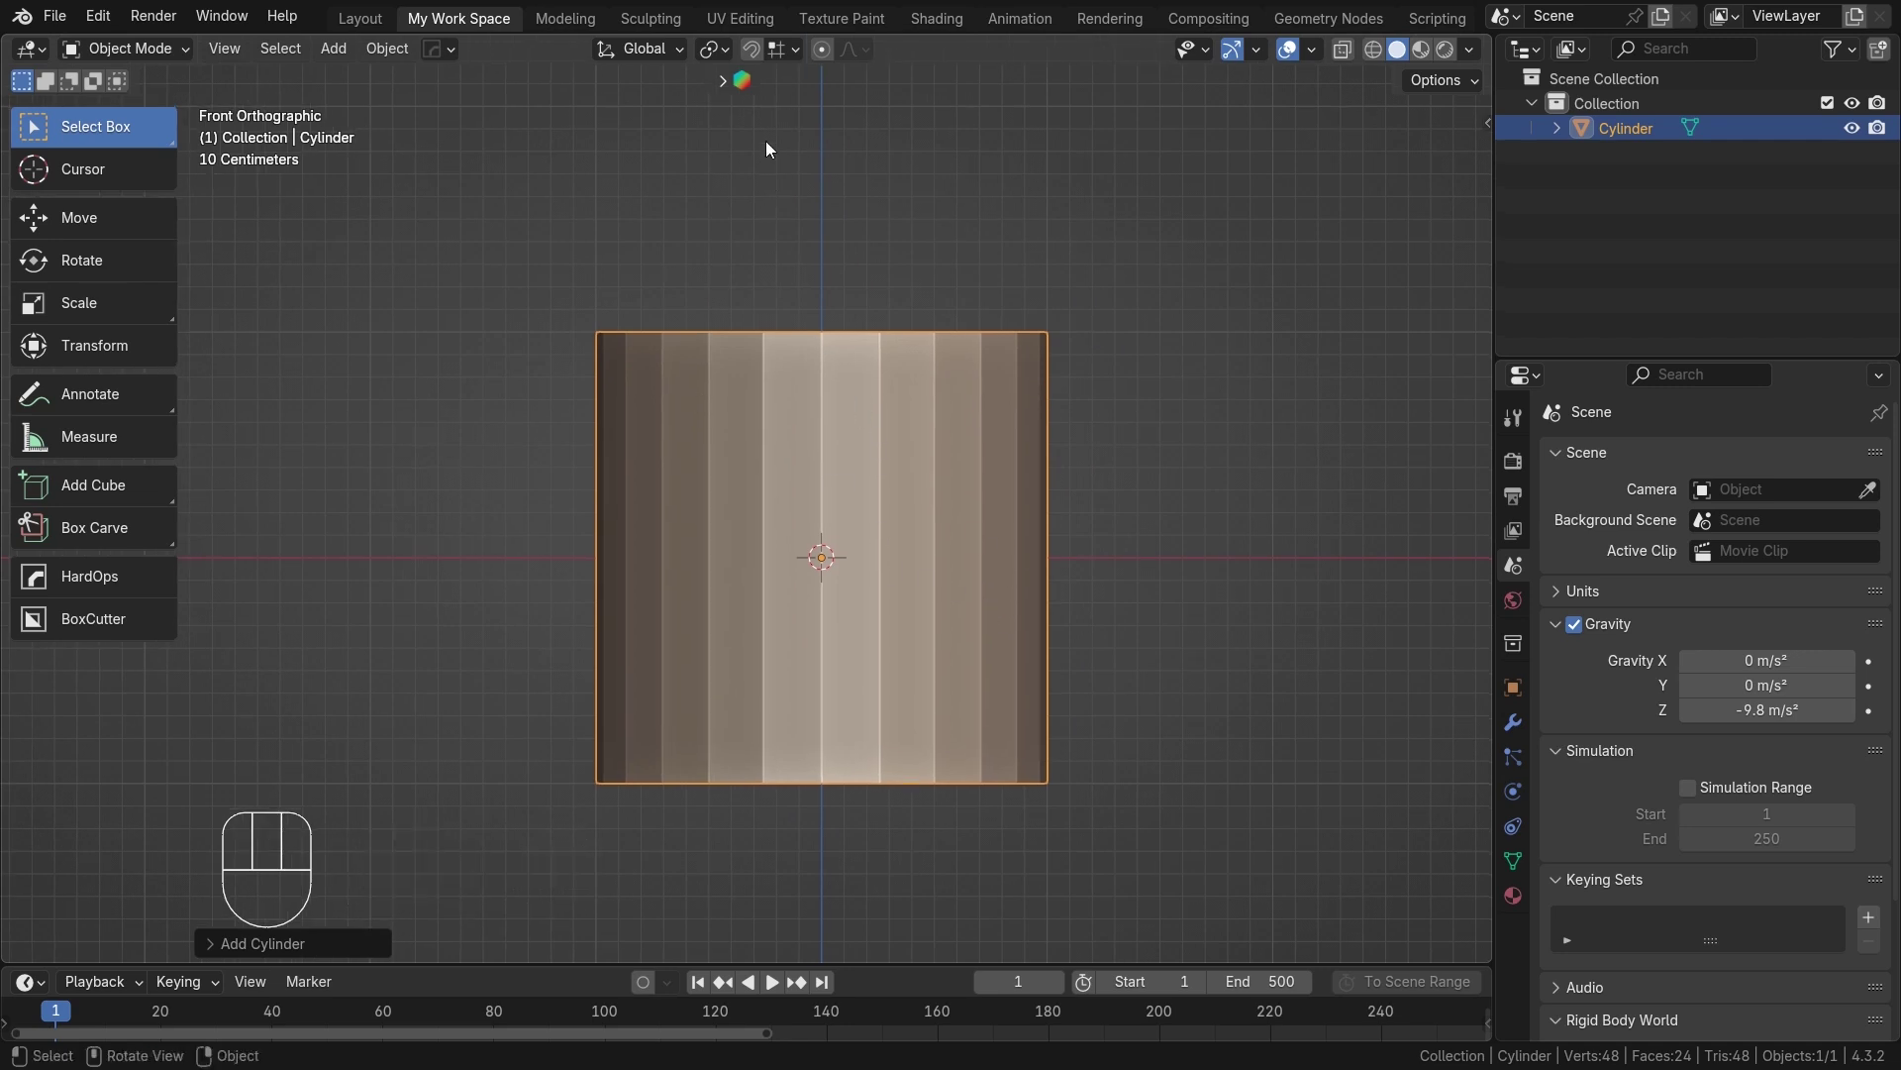
click(782, 48)
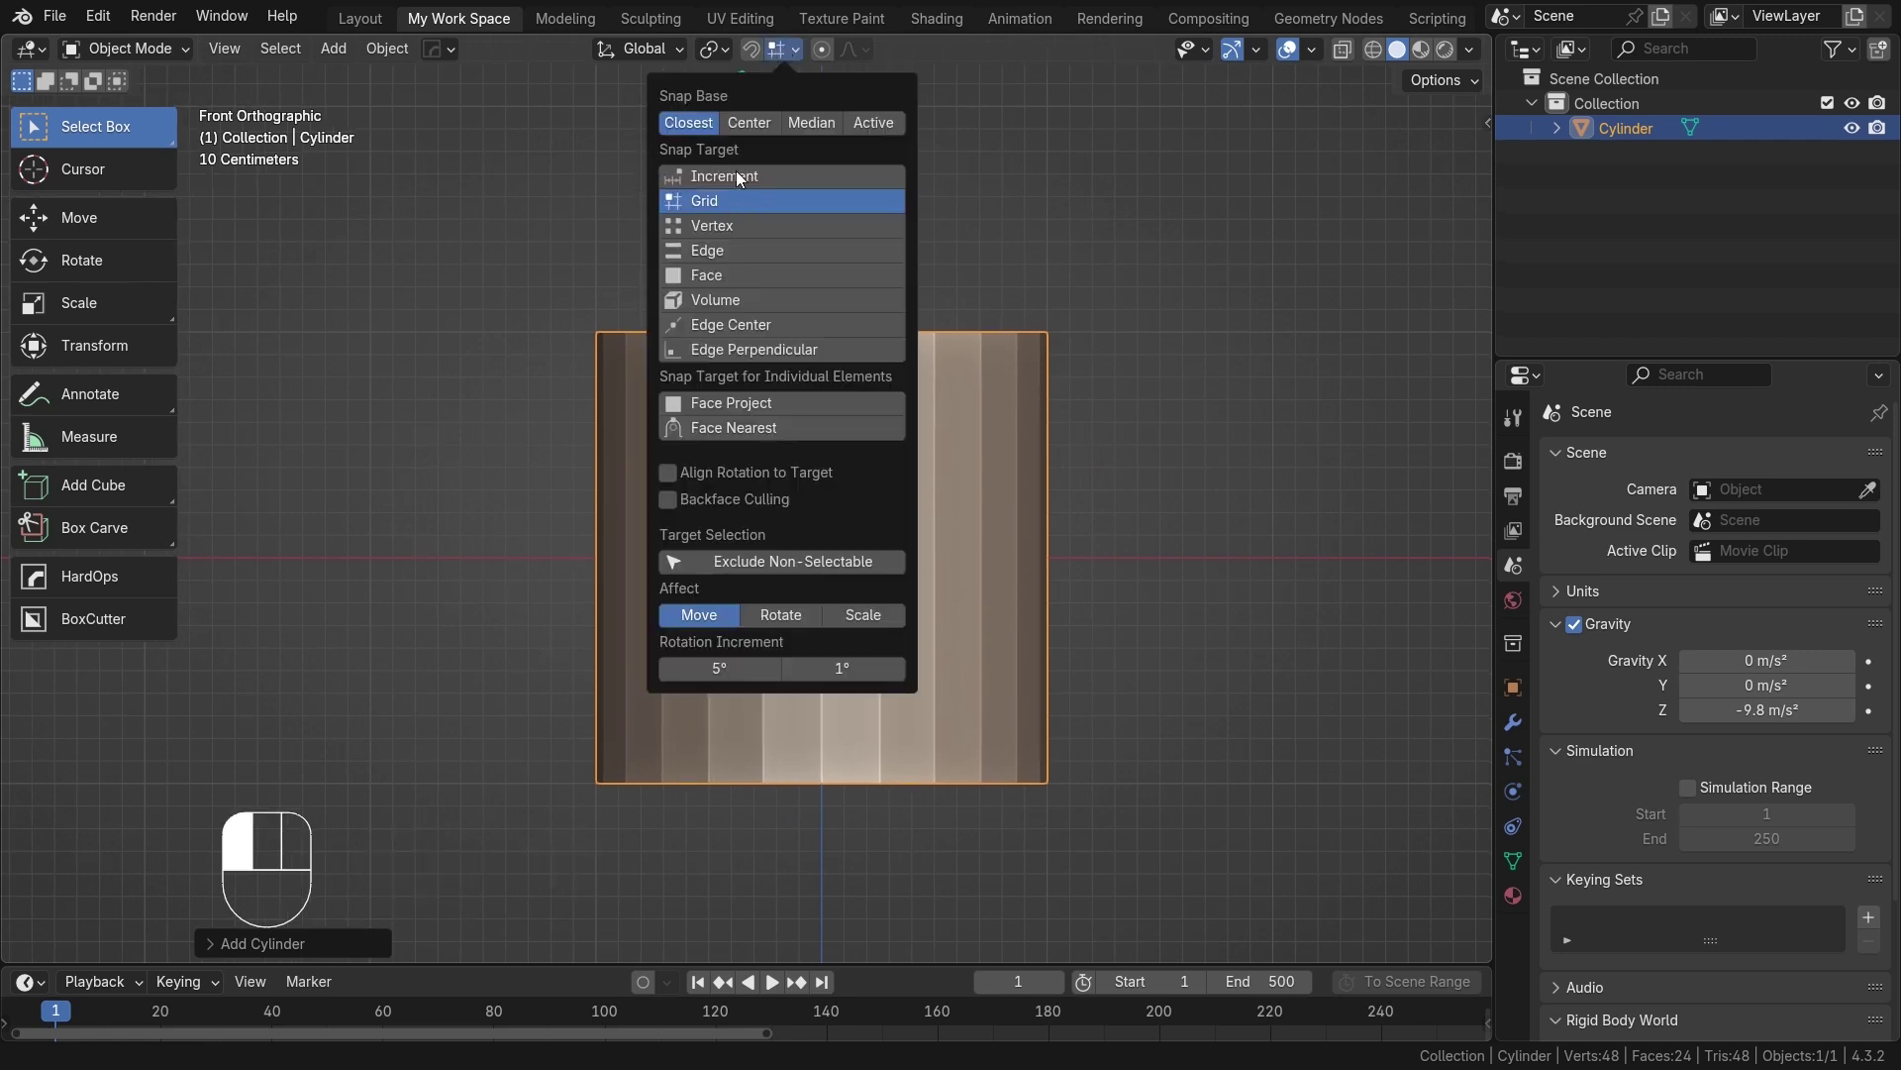
click(751, 49)
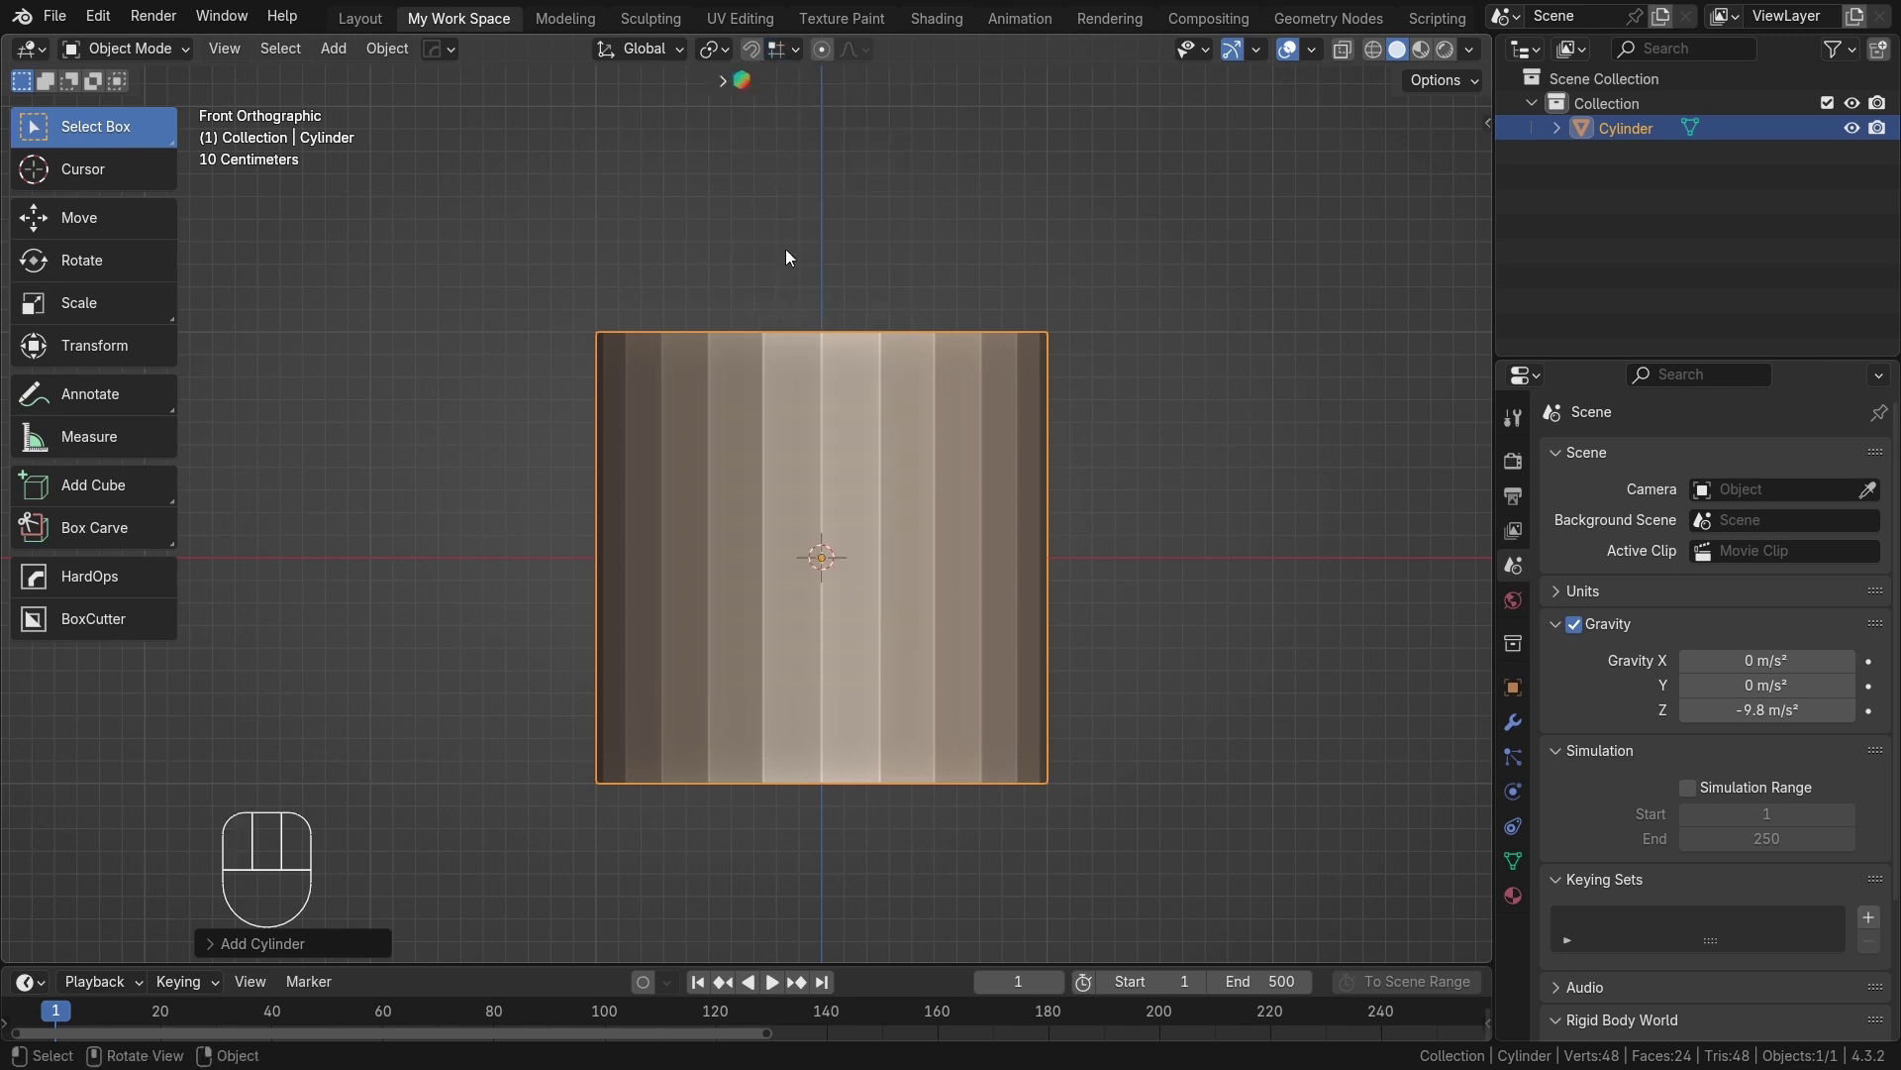
key(shift+Tab)
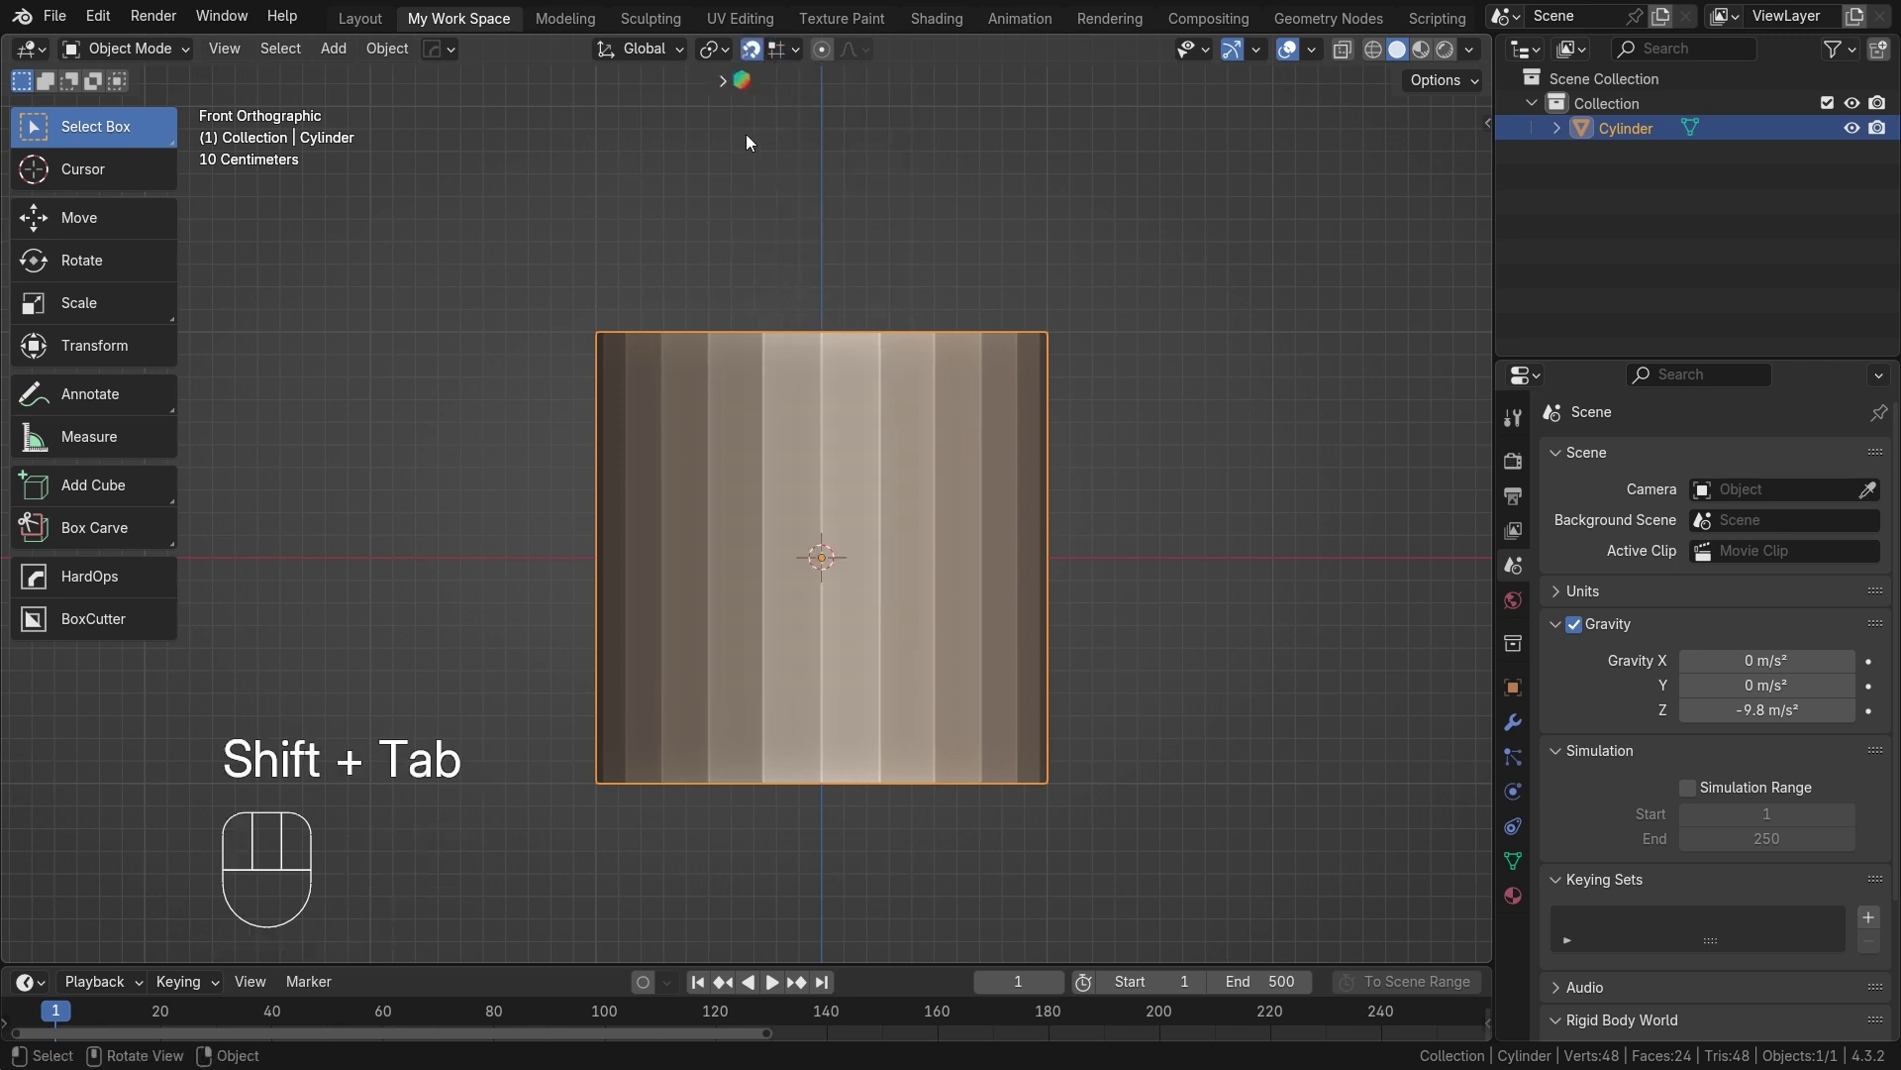
Move the cylinder up along Z until its base rests on the red X axis line, and turn snapping off.
scroll(1002, 449, down, 1)
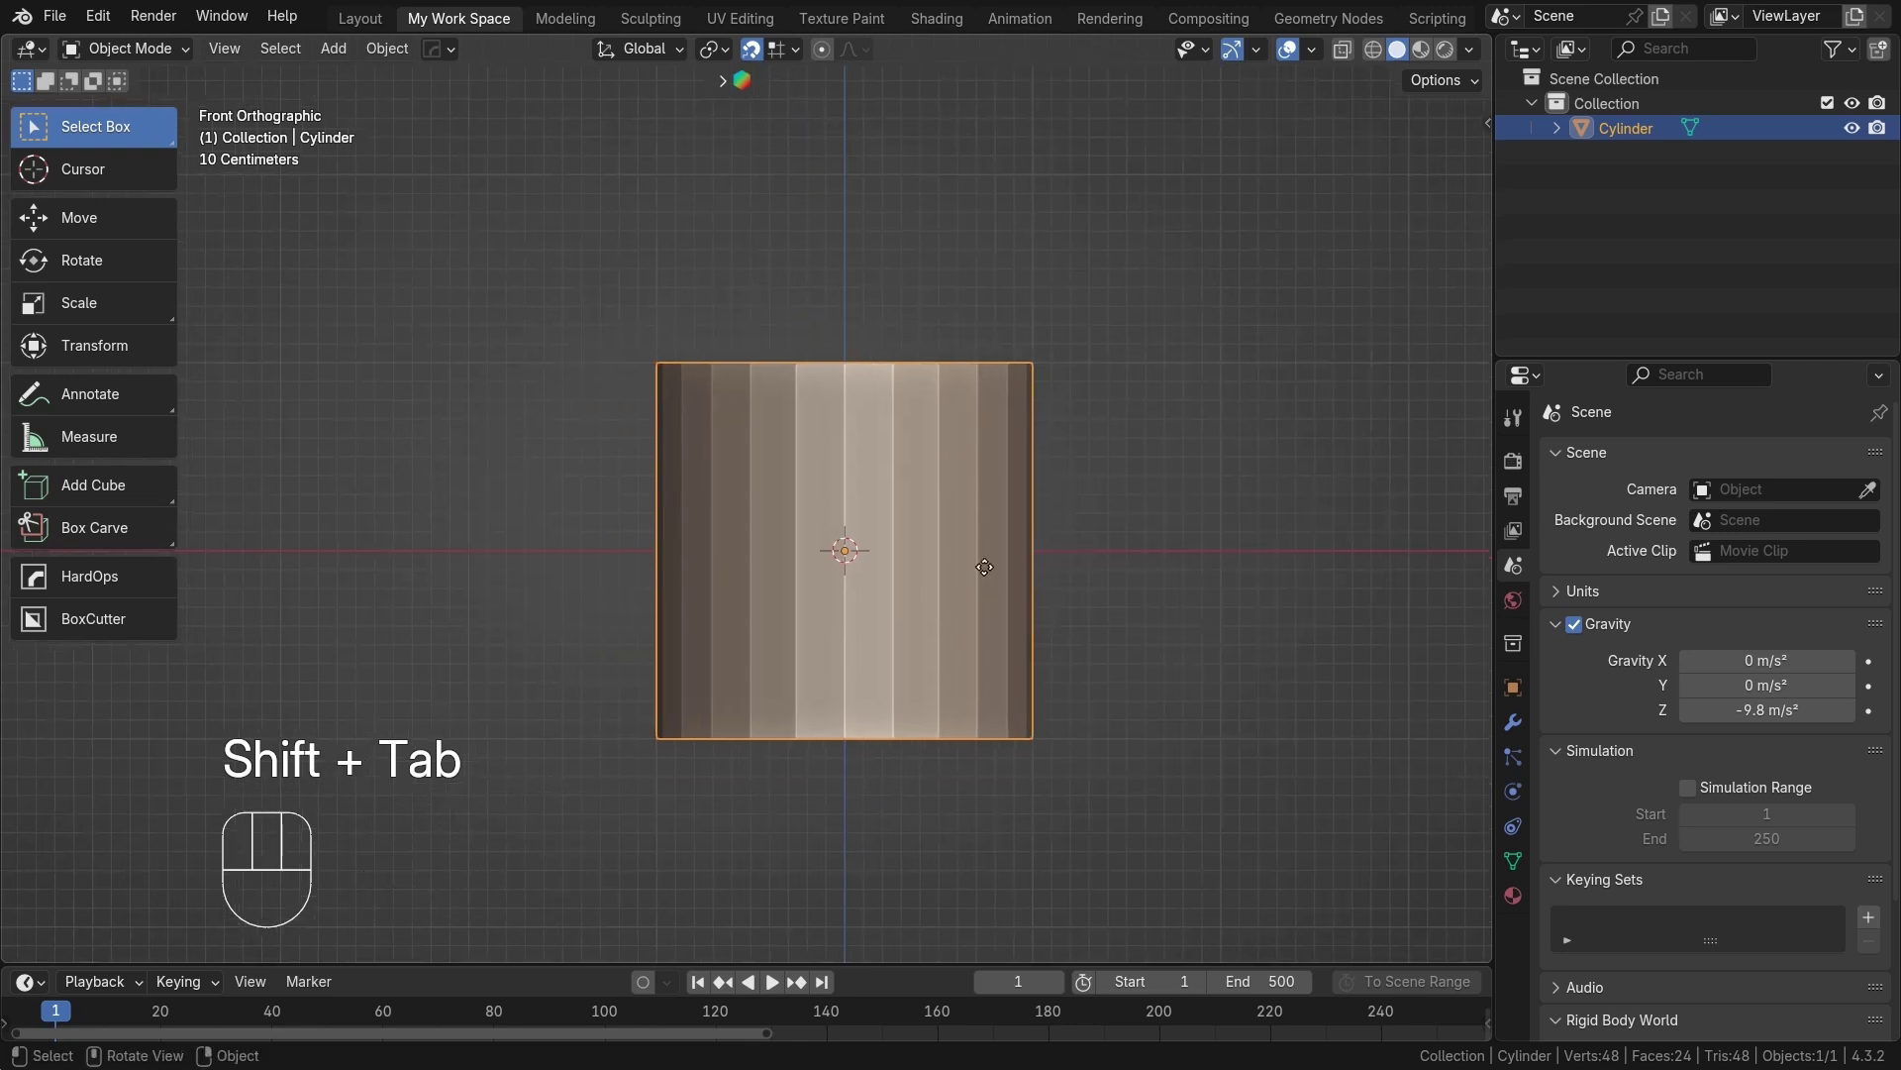
key(g)
key(z)
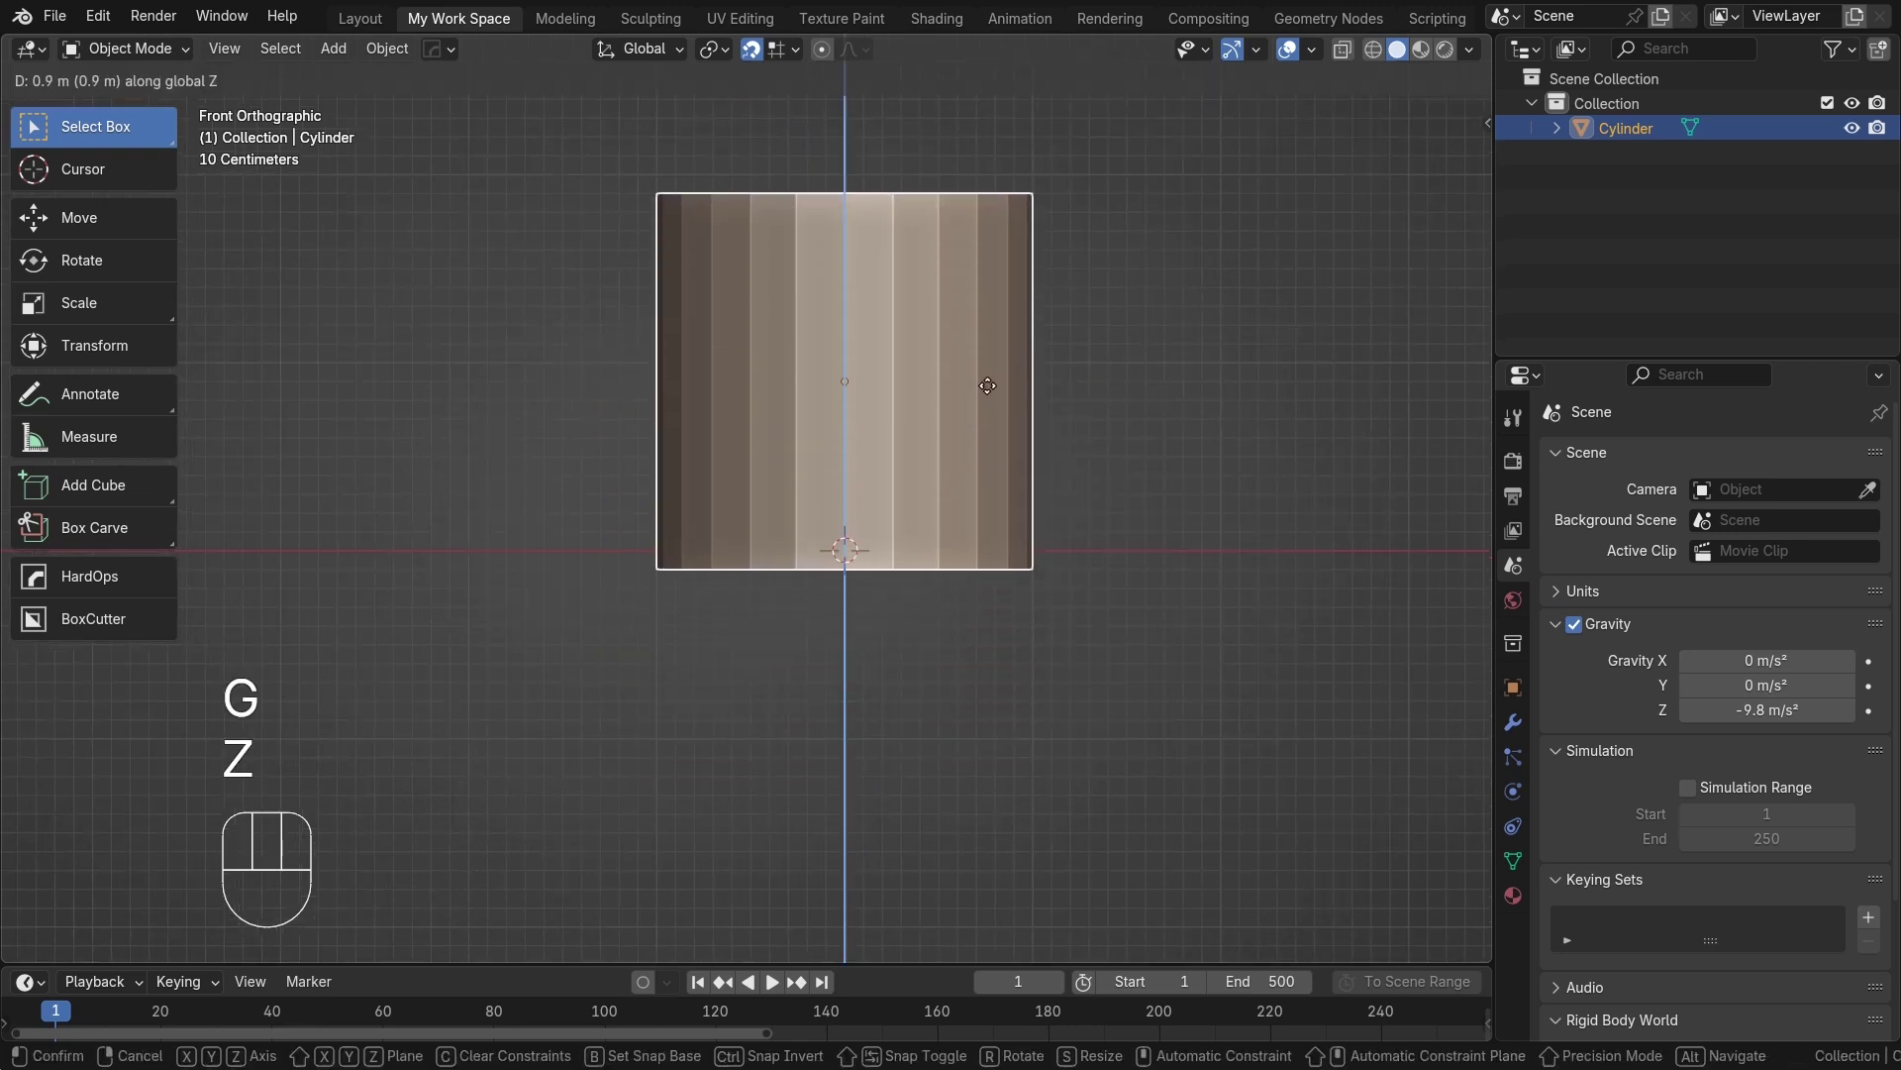
click(994, 374)
shift+middle_drag(1061, 578, 1048, 637)
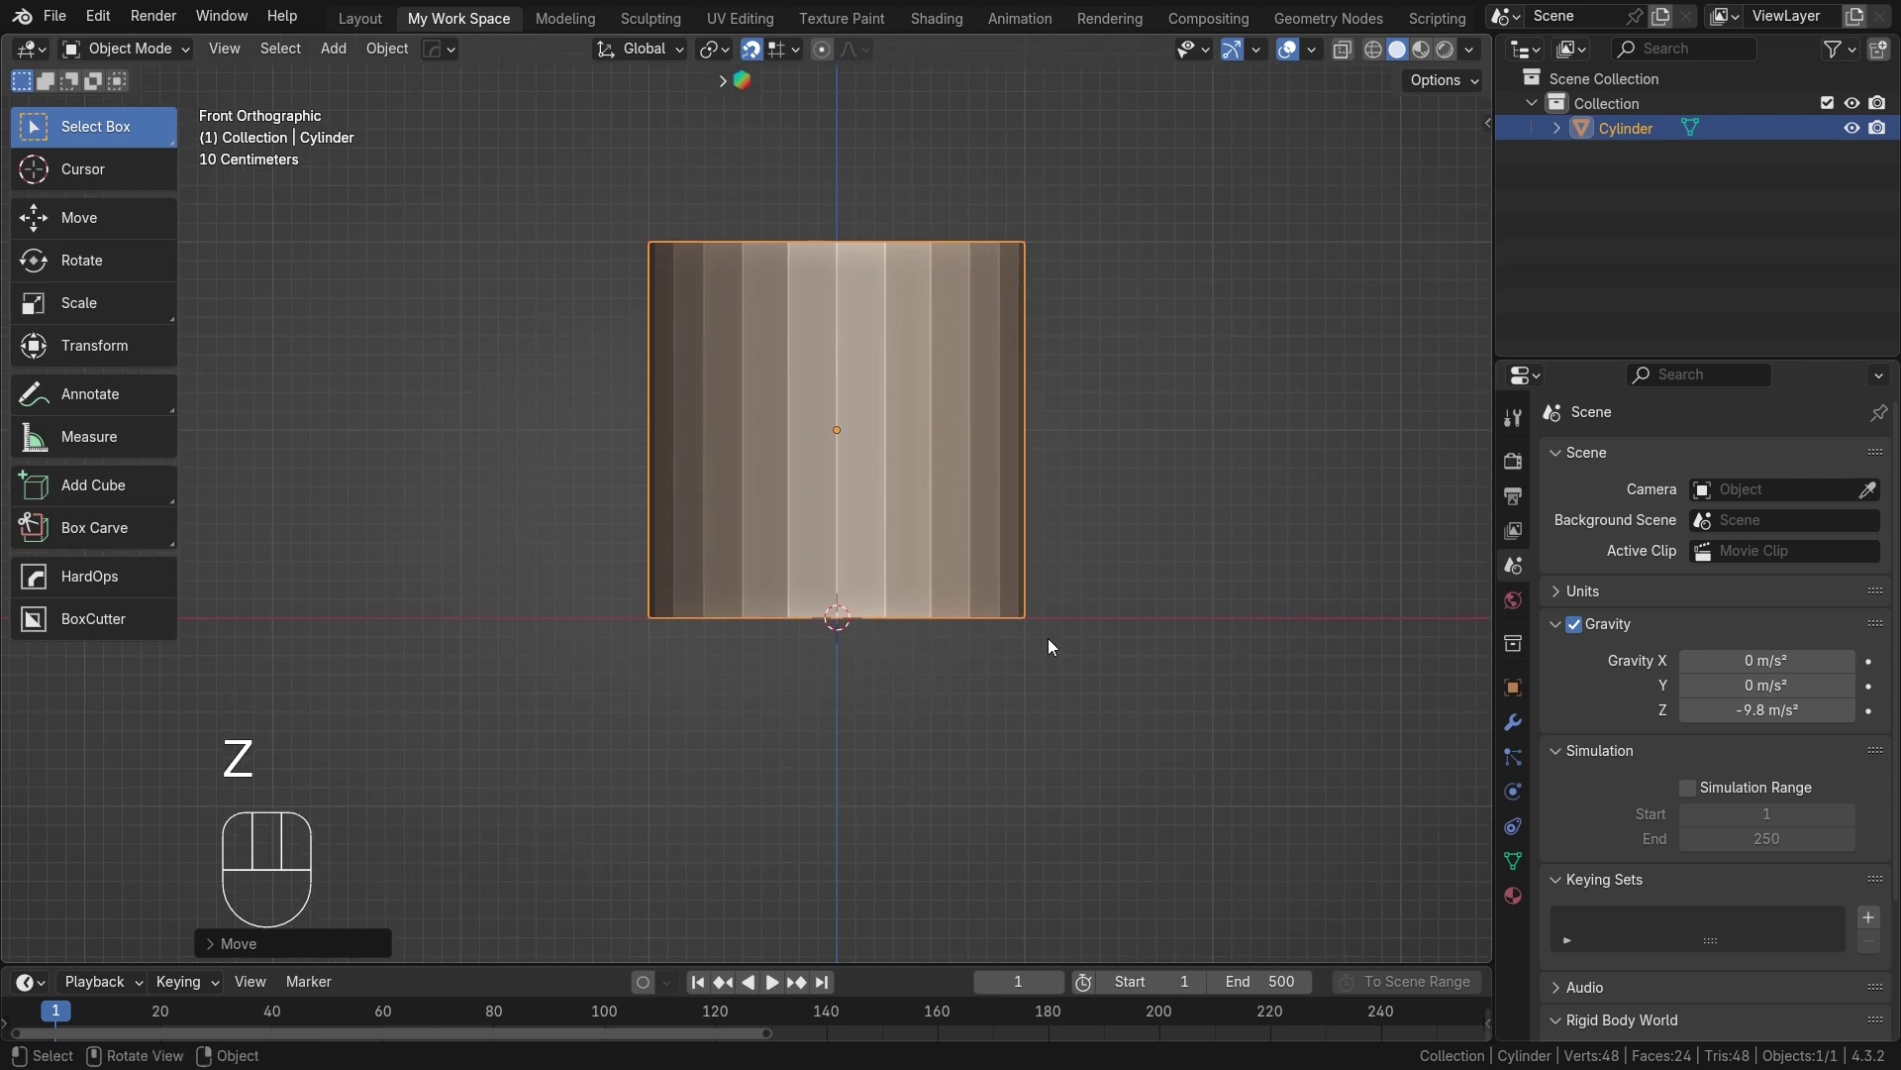
key(shift+Tab)
In Edit Mode, scale the whole cylinder mesh in X and Y only, to about two thirds of its width.
alt+shift+middle_drag(989, 541, 1027, 633)
key(Tab)
scroll(1044, 641, up, 1)
scroll(1095, 641, up, 1)
scroll(1032, 605, down, 2)
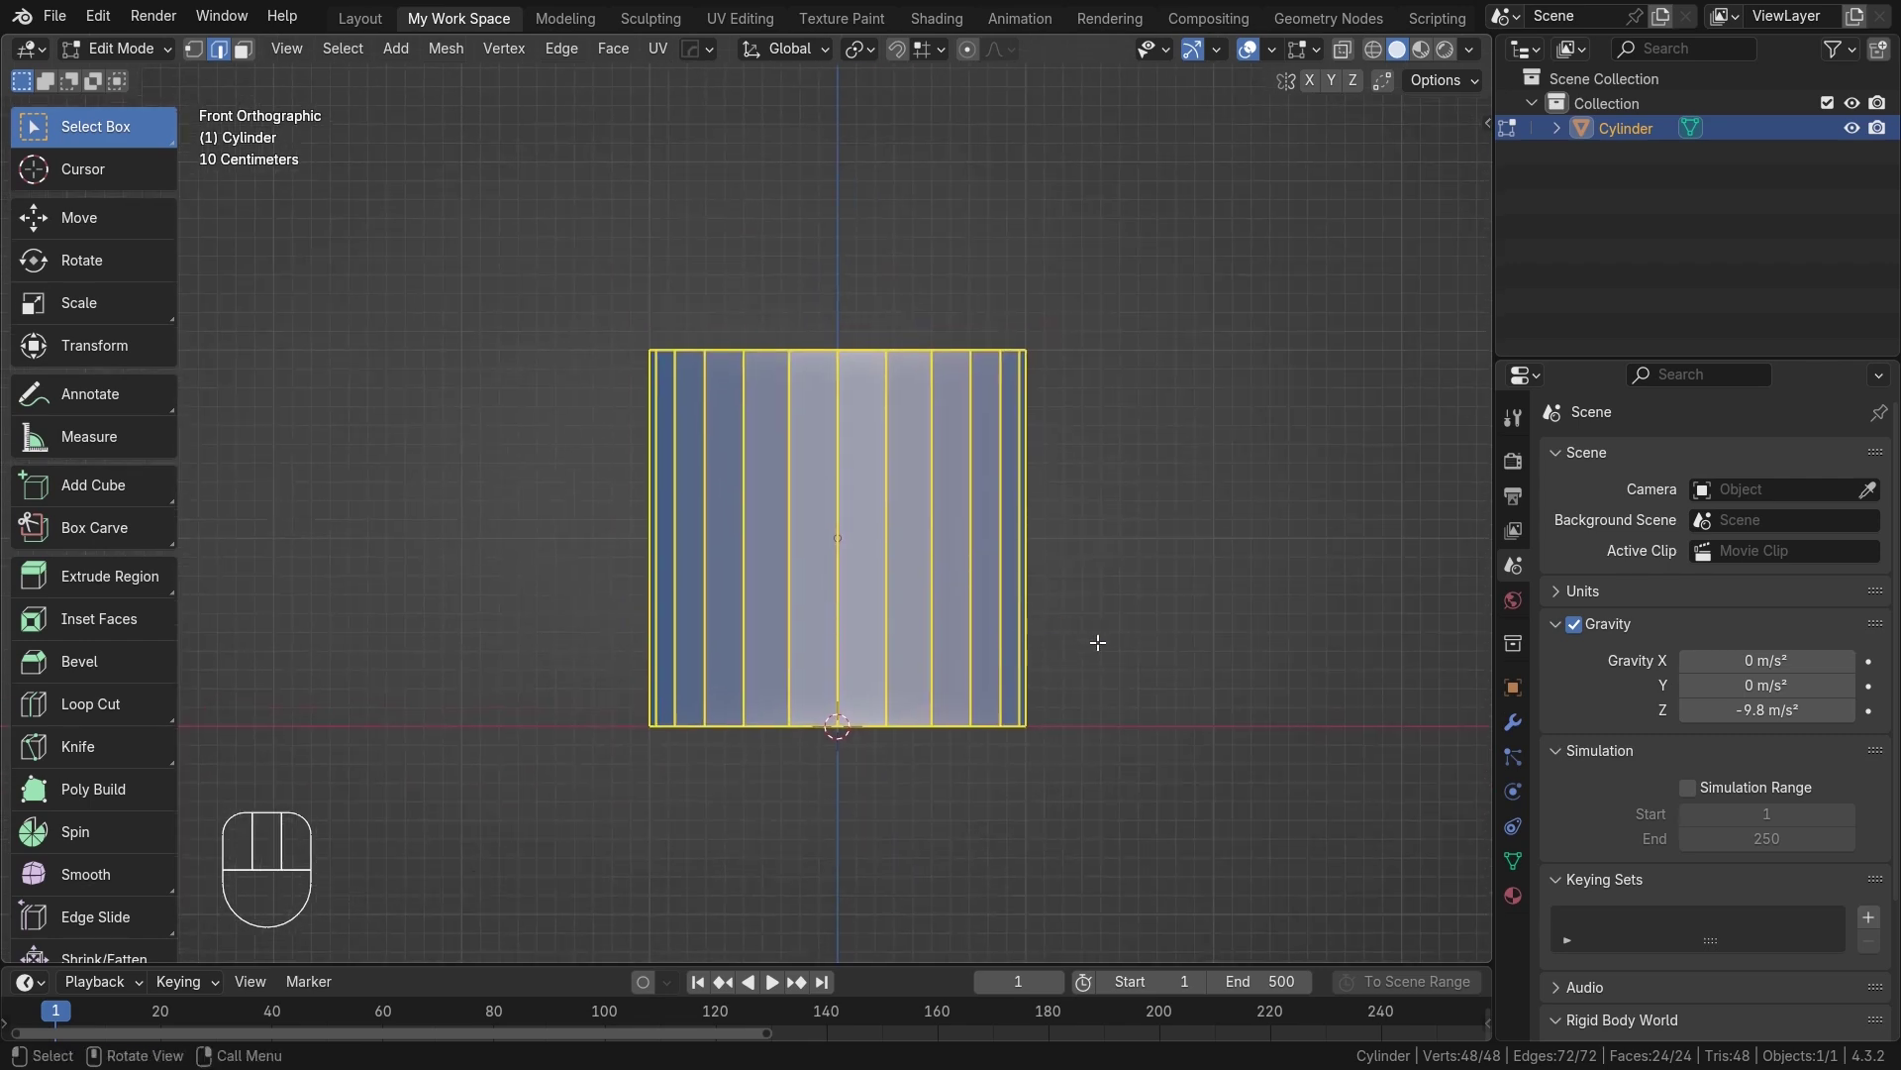
key(s)
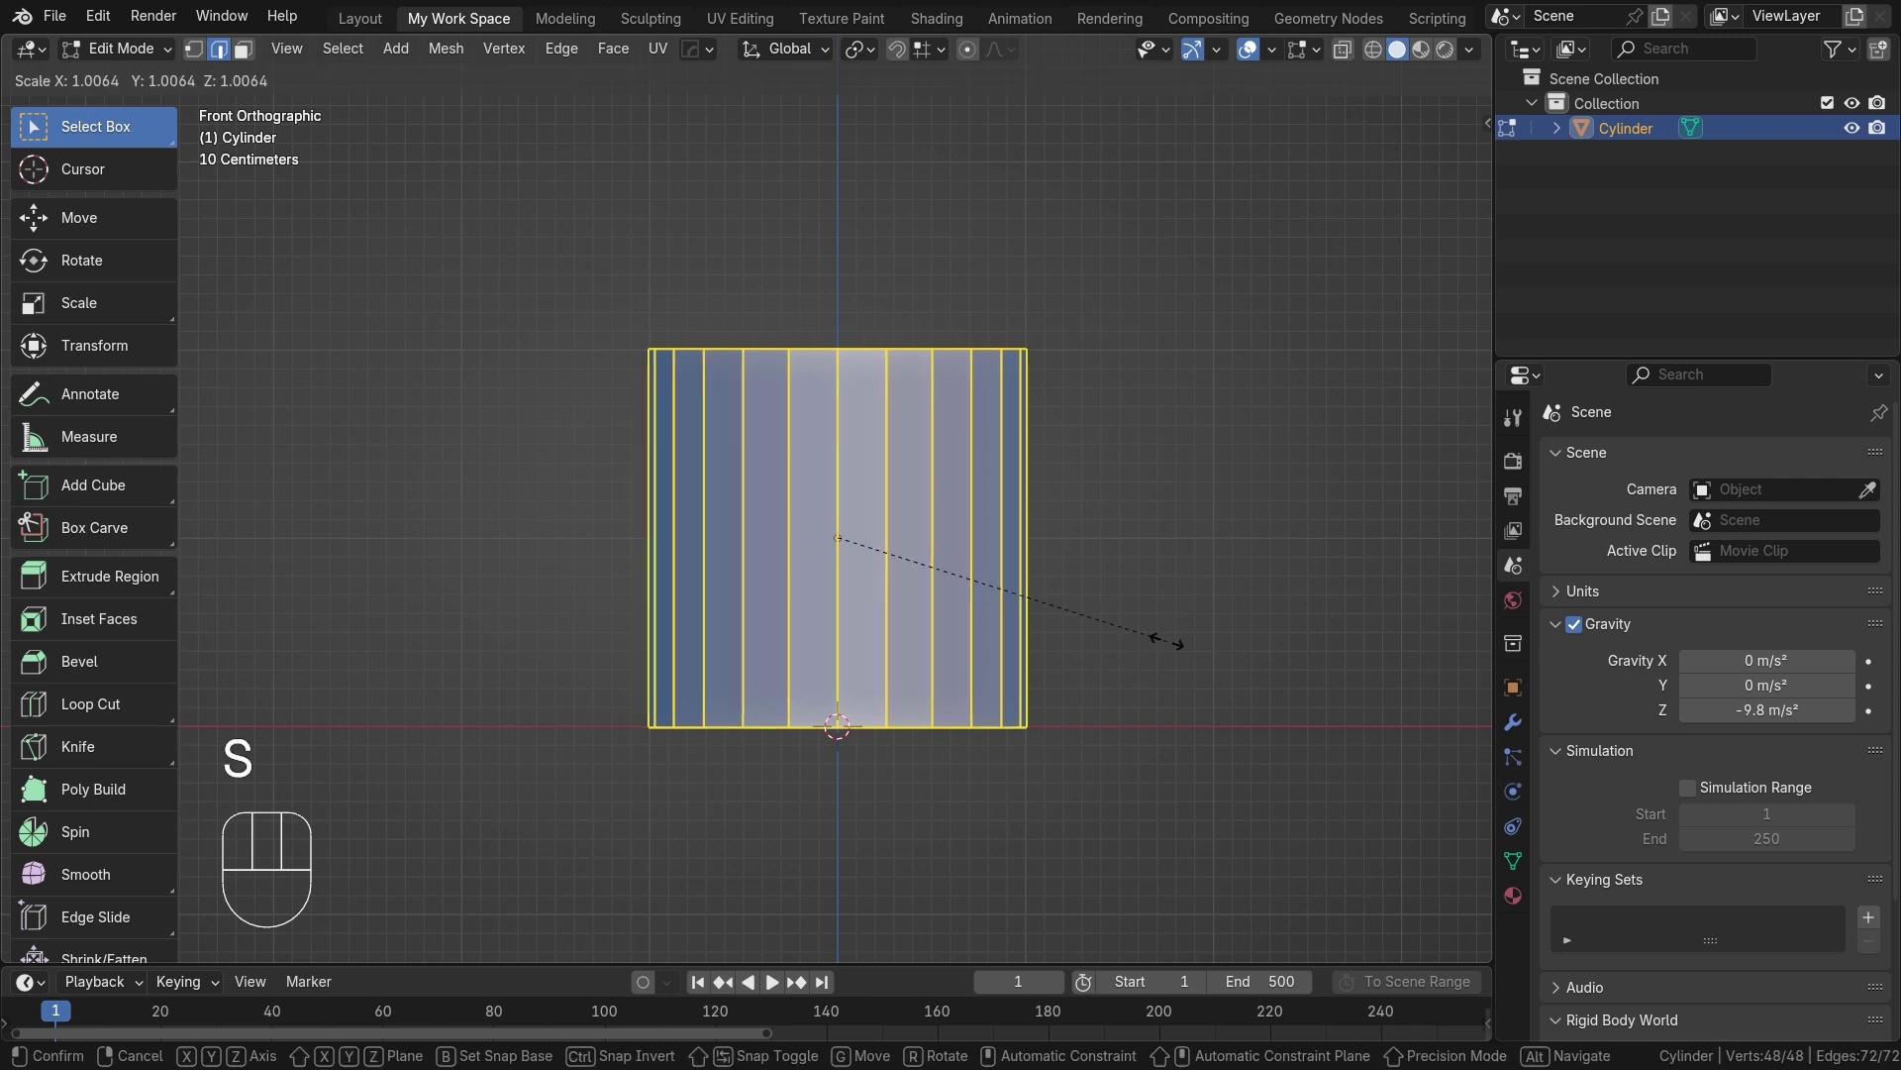
key(shift+z)
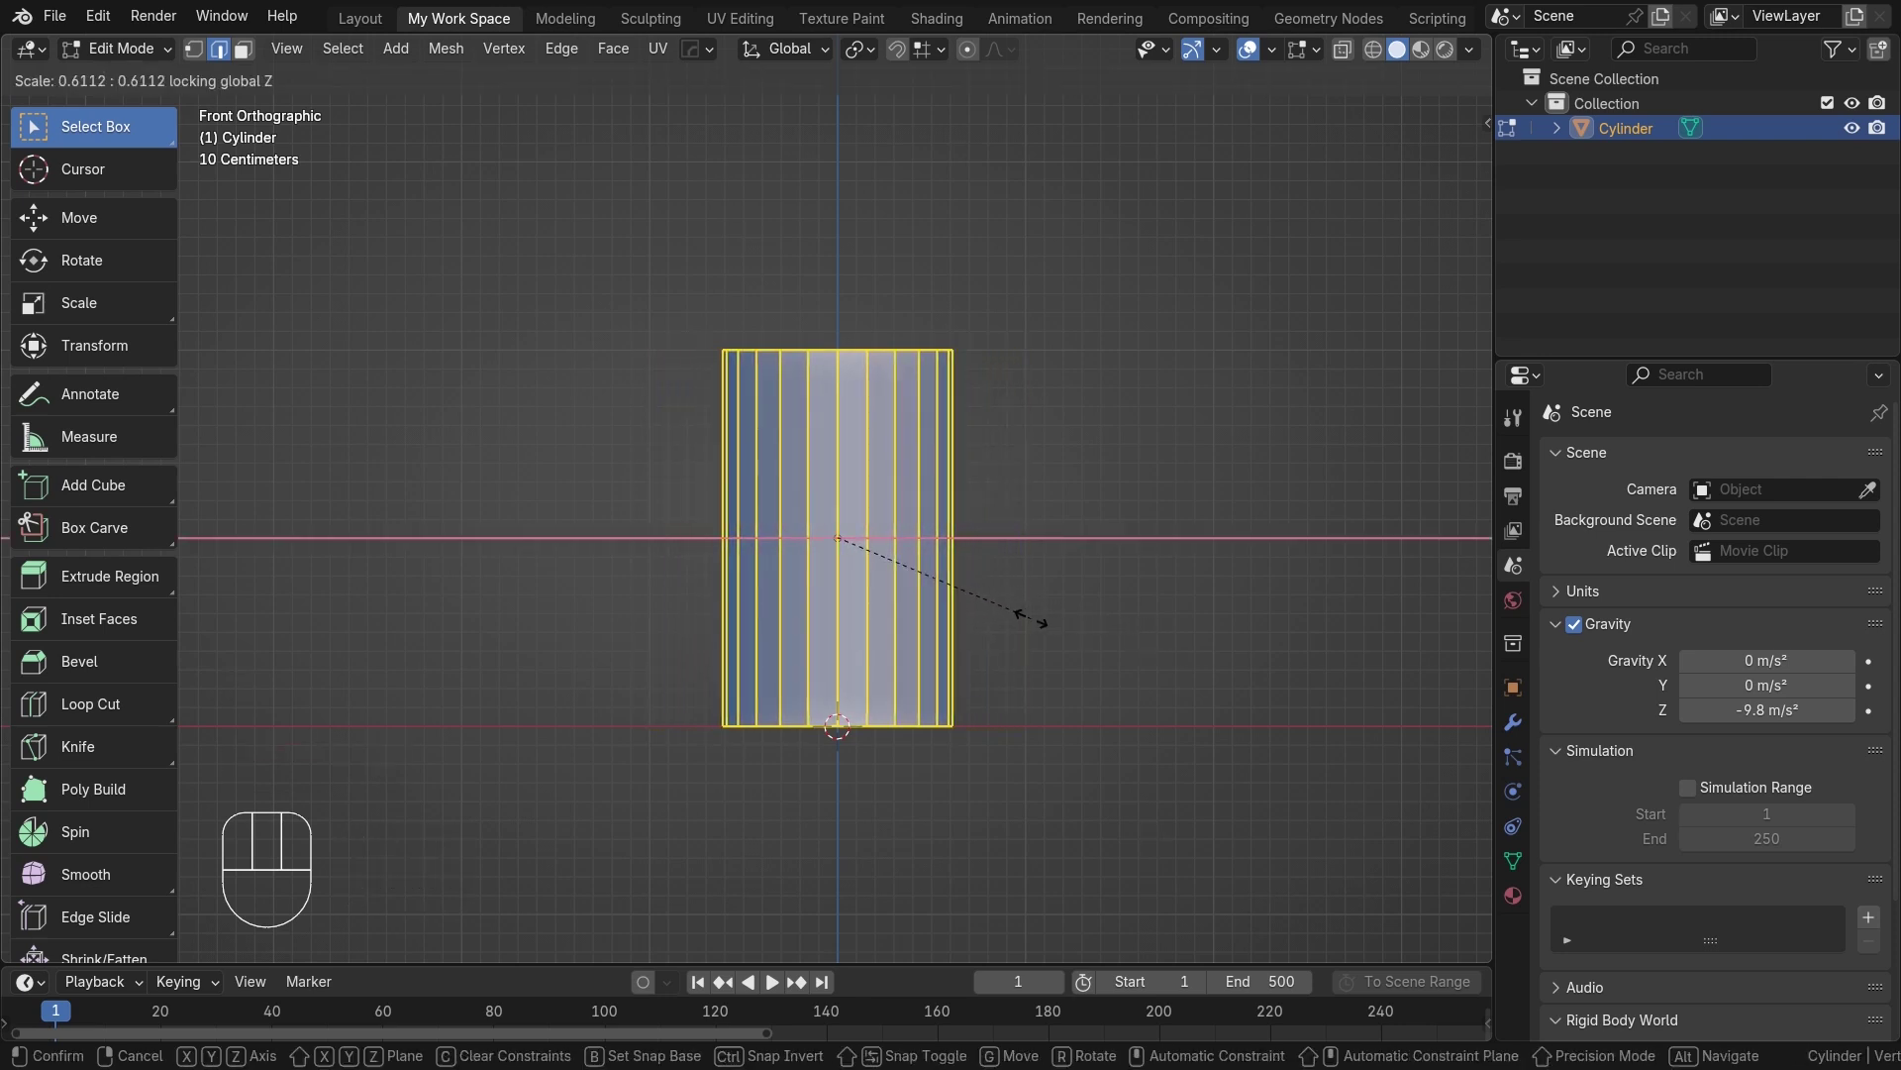
click(1045, 621)
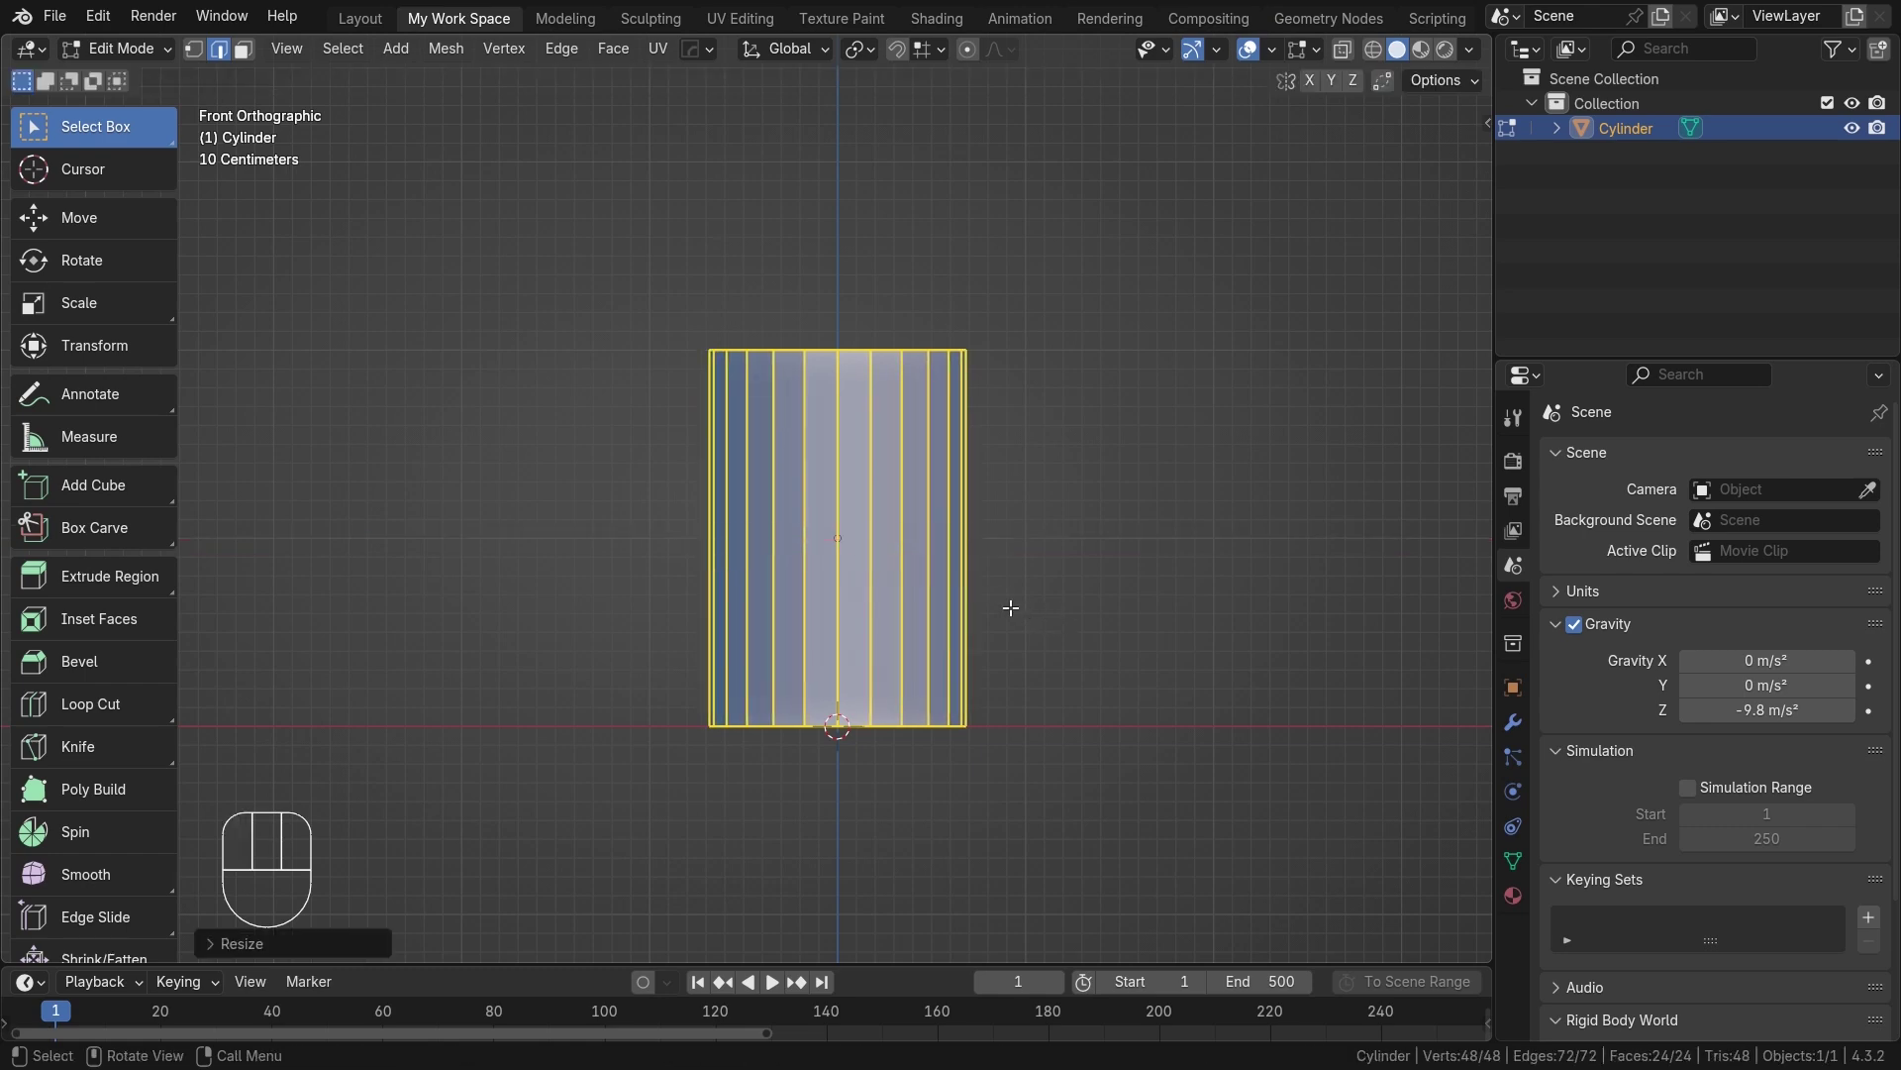
With X-ray on, select the bottom ring of vertices and scale it to about 0.64 to taper the cylinder.
scroll(1010, 605, up, 1)
scroll(980, 599, down, 1)
scroll(1014, 627, up, 2)
shift+middle_drag(1014, 628, 1066, 644)
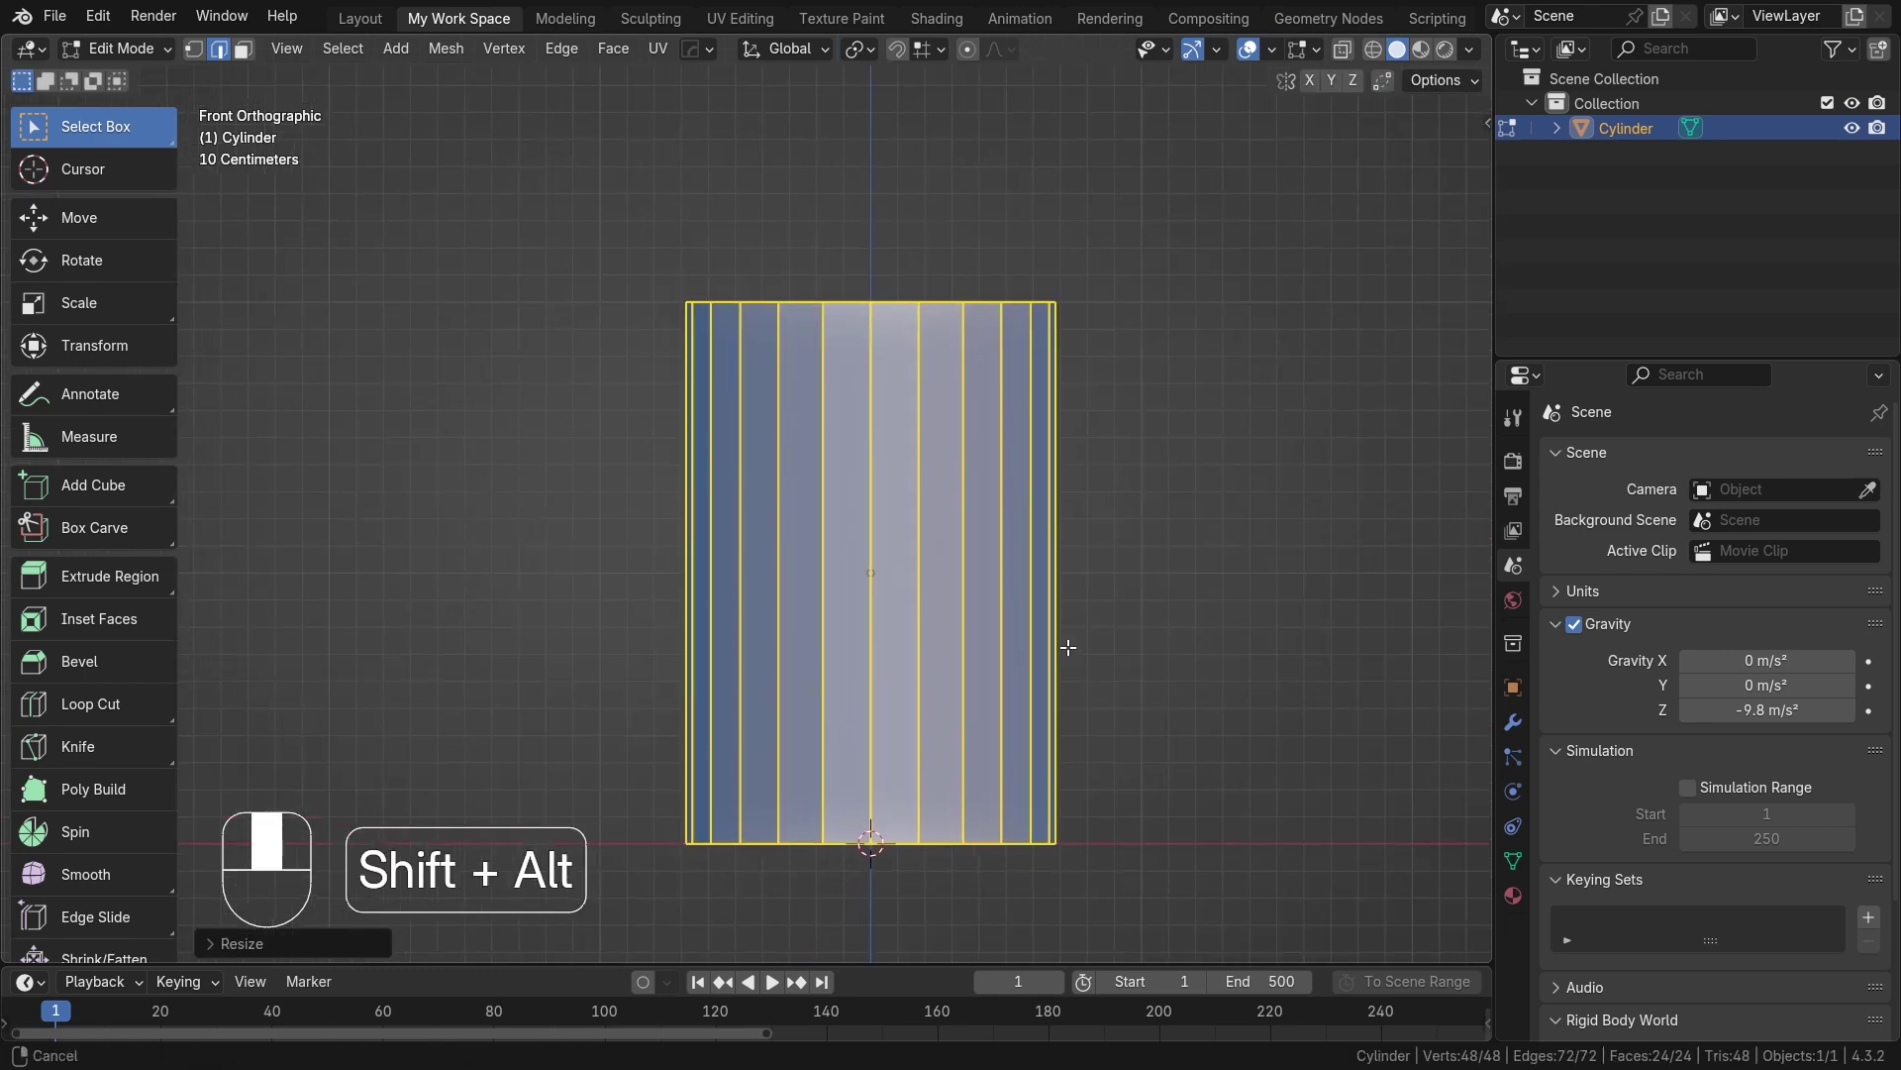
key(alt+z)
scroll(1079, 660, up, 1)
scroll(999, 644, down, 2)
alt+shift+drag(1026, 680, 984, 608)
drag(599, 649, 1120, 802)
key(1)
drag(608, 658, 977, 786)
key(s)
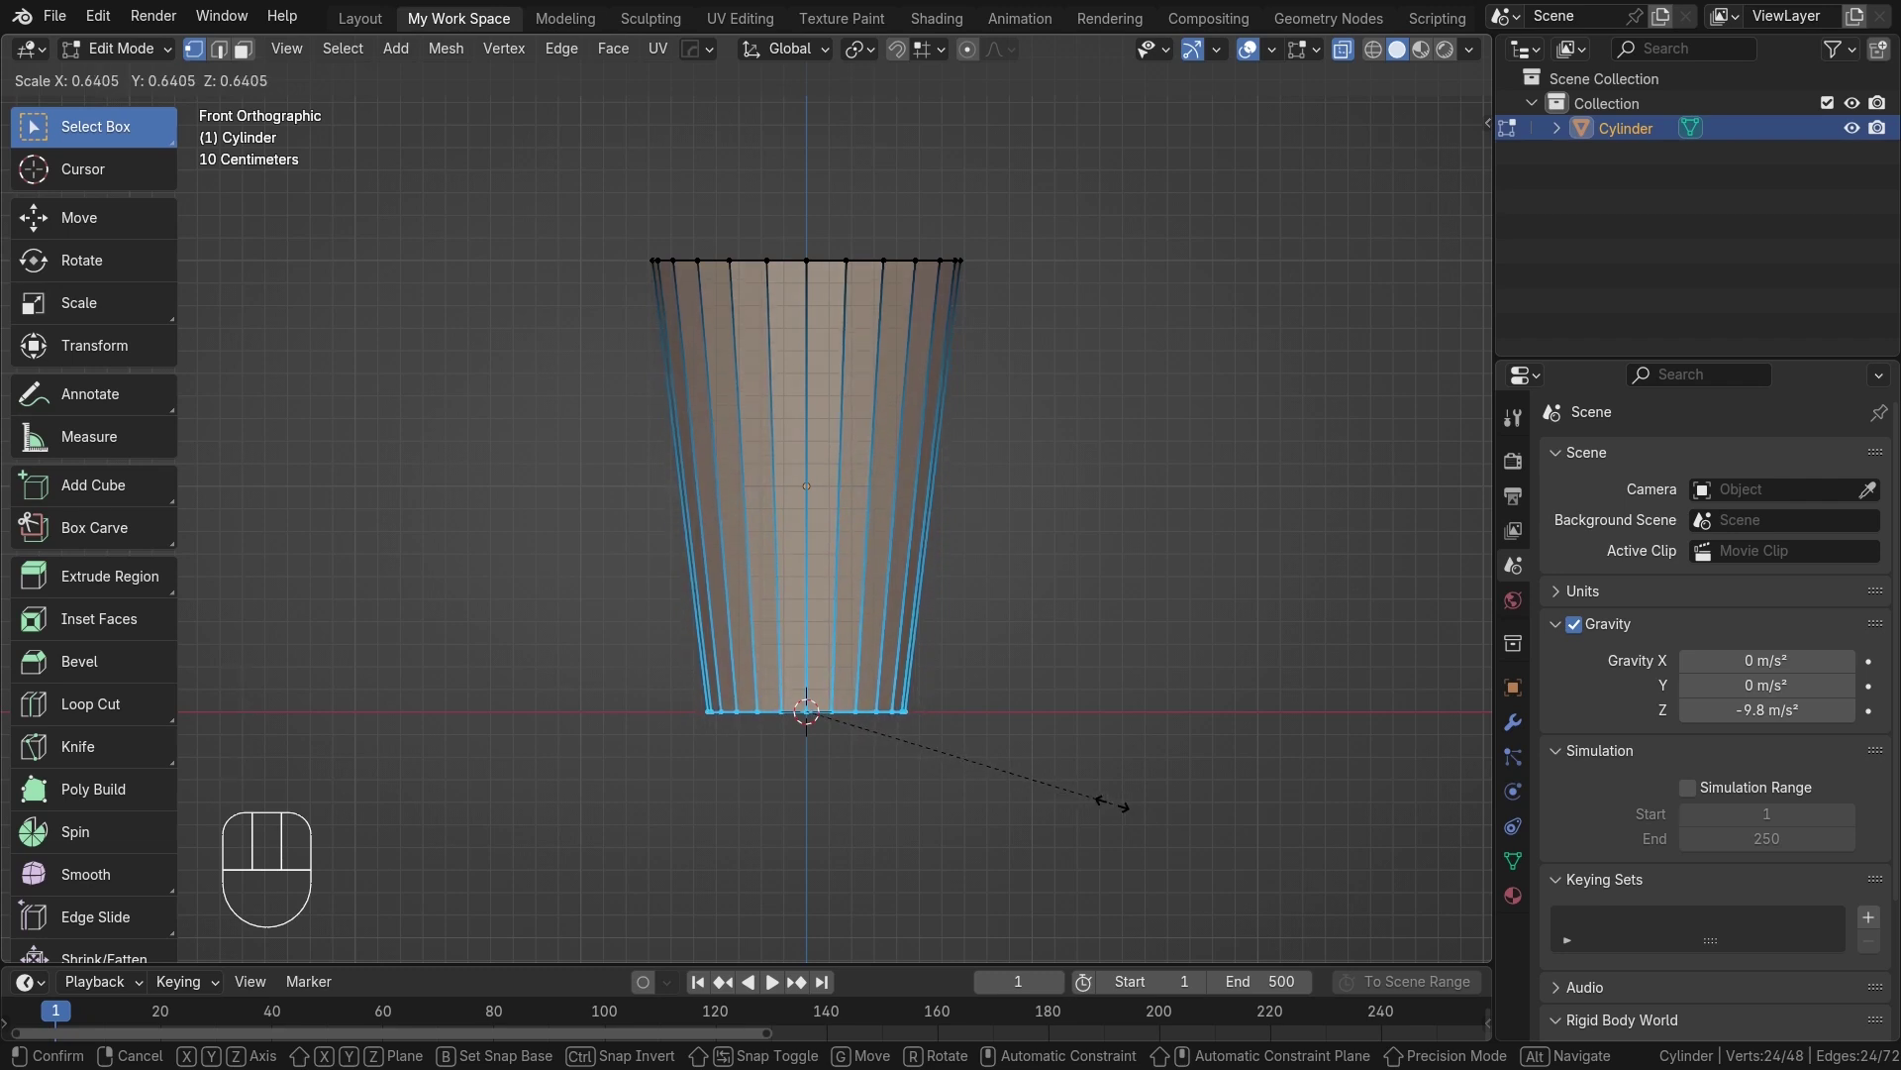
click(1112, 803)
Select the top ring of vertices and edge-slide it down the walls by a factor of about 0.25.
scroll(1072, 521, up, 1)
alt+shift+middle_drag(1071, 521, 1171, 552)
scroll(1114, 610, up, 1)
drag(510, 183, 1352, 332)
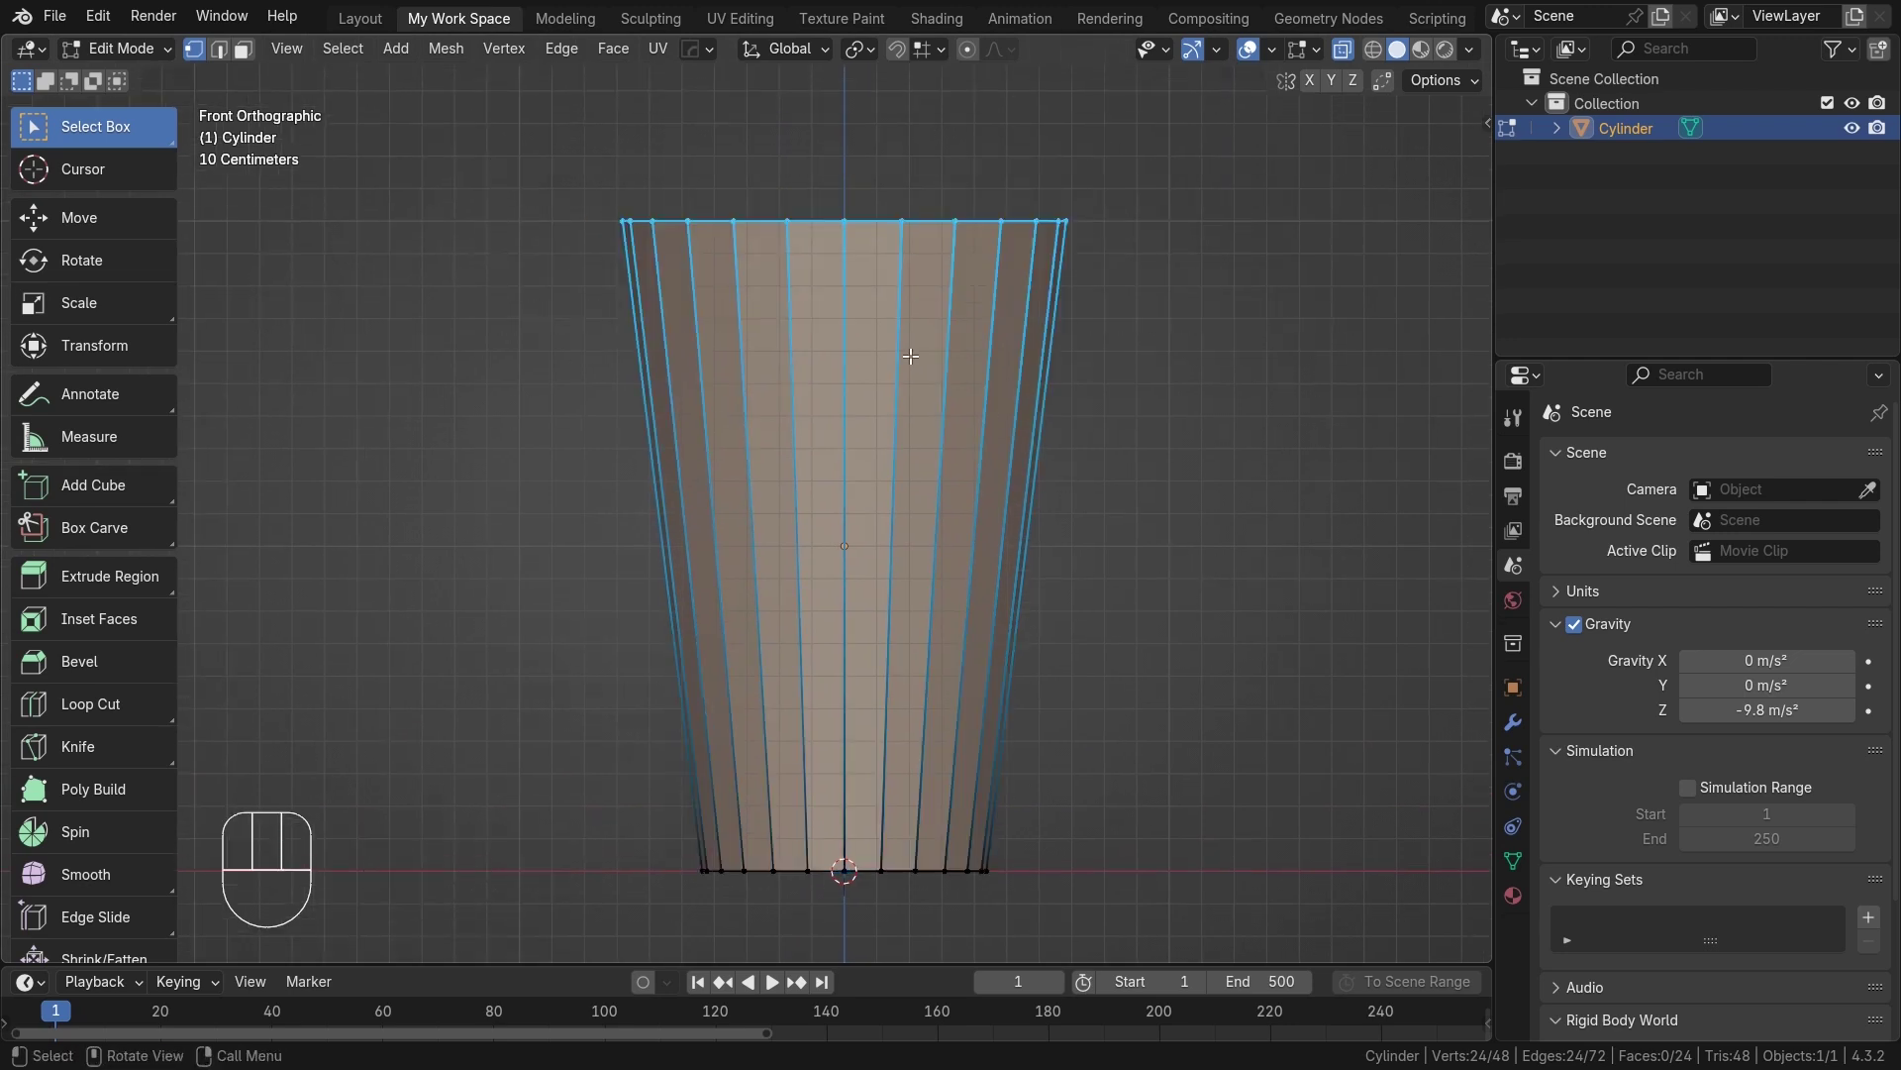
key(g)
key(g)
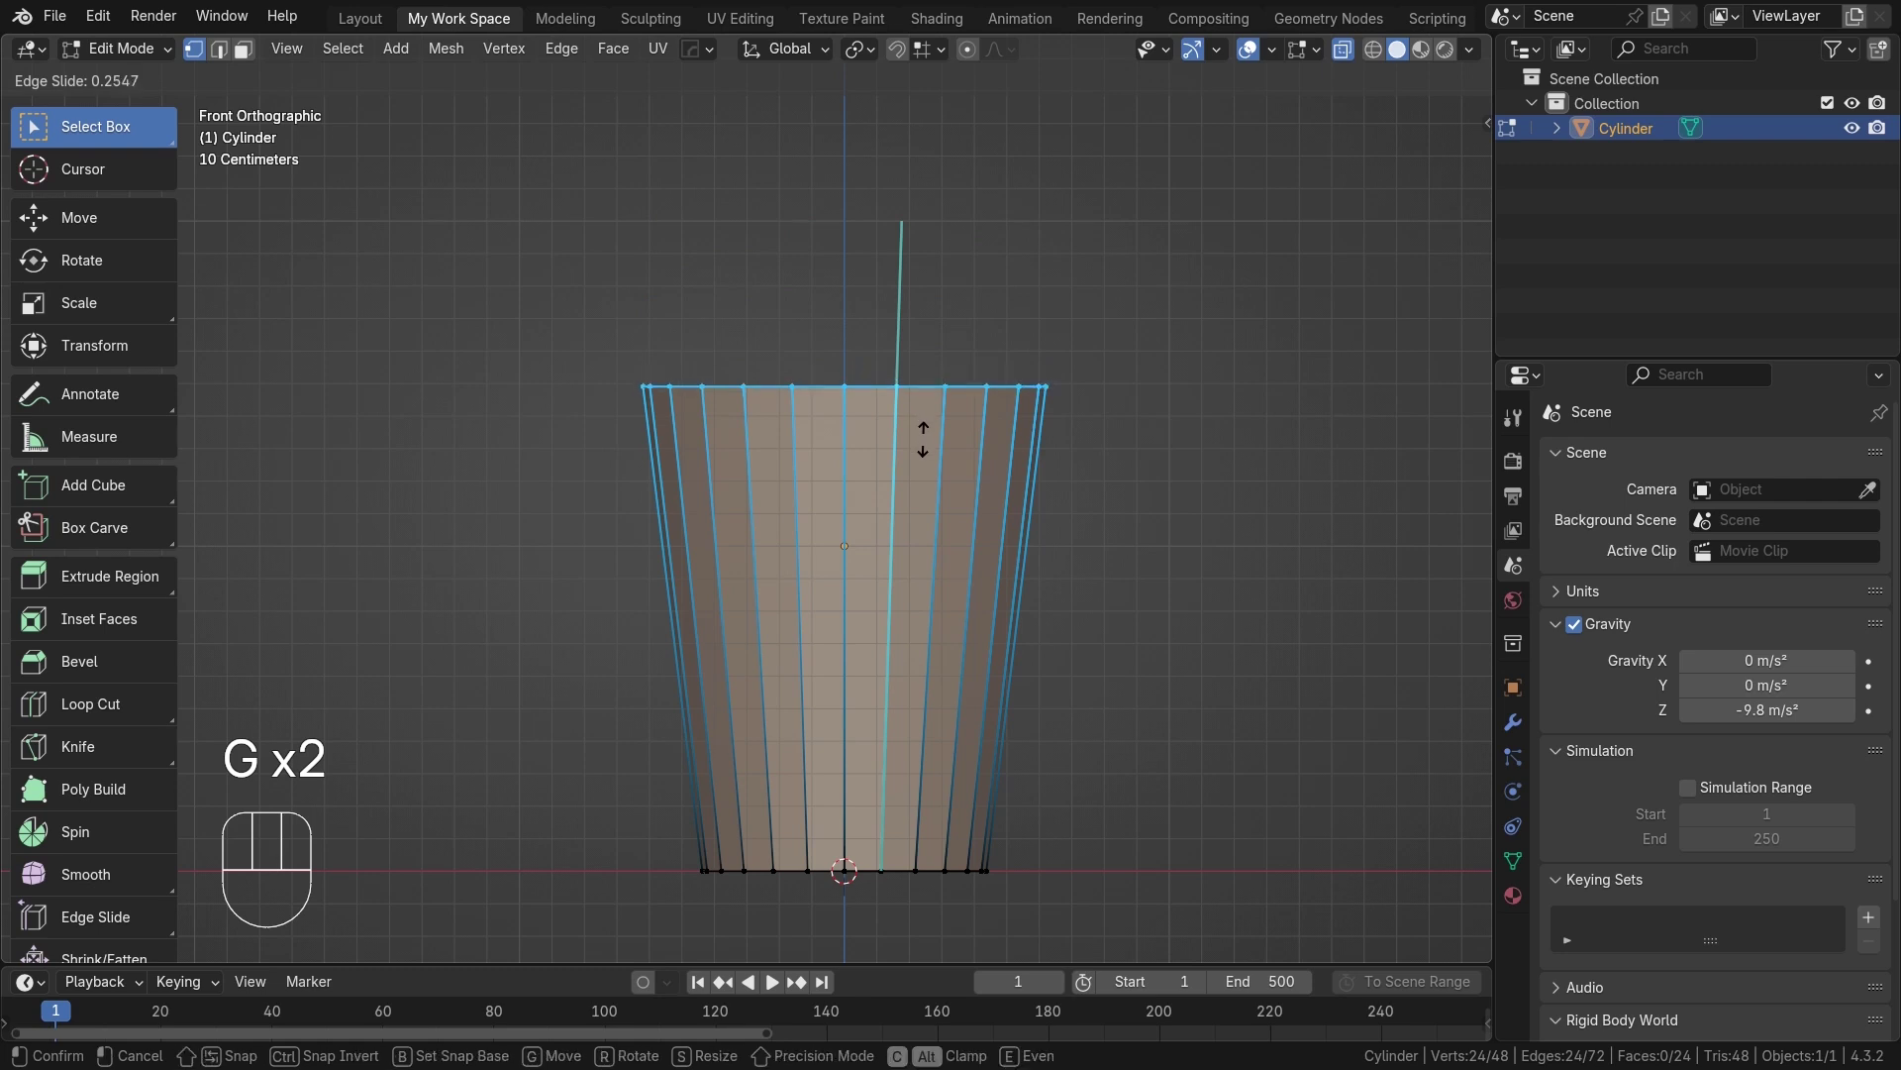
click(923, 440)
Select the bottom ring of vertices and scale it to about 0.89 for a narrower base.
scroll(1132, 567, down, 1)
alt+shift+drag(1122, 588, 1114, 465)
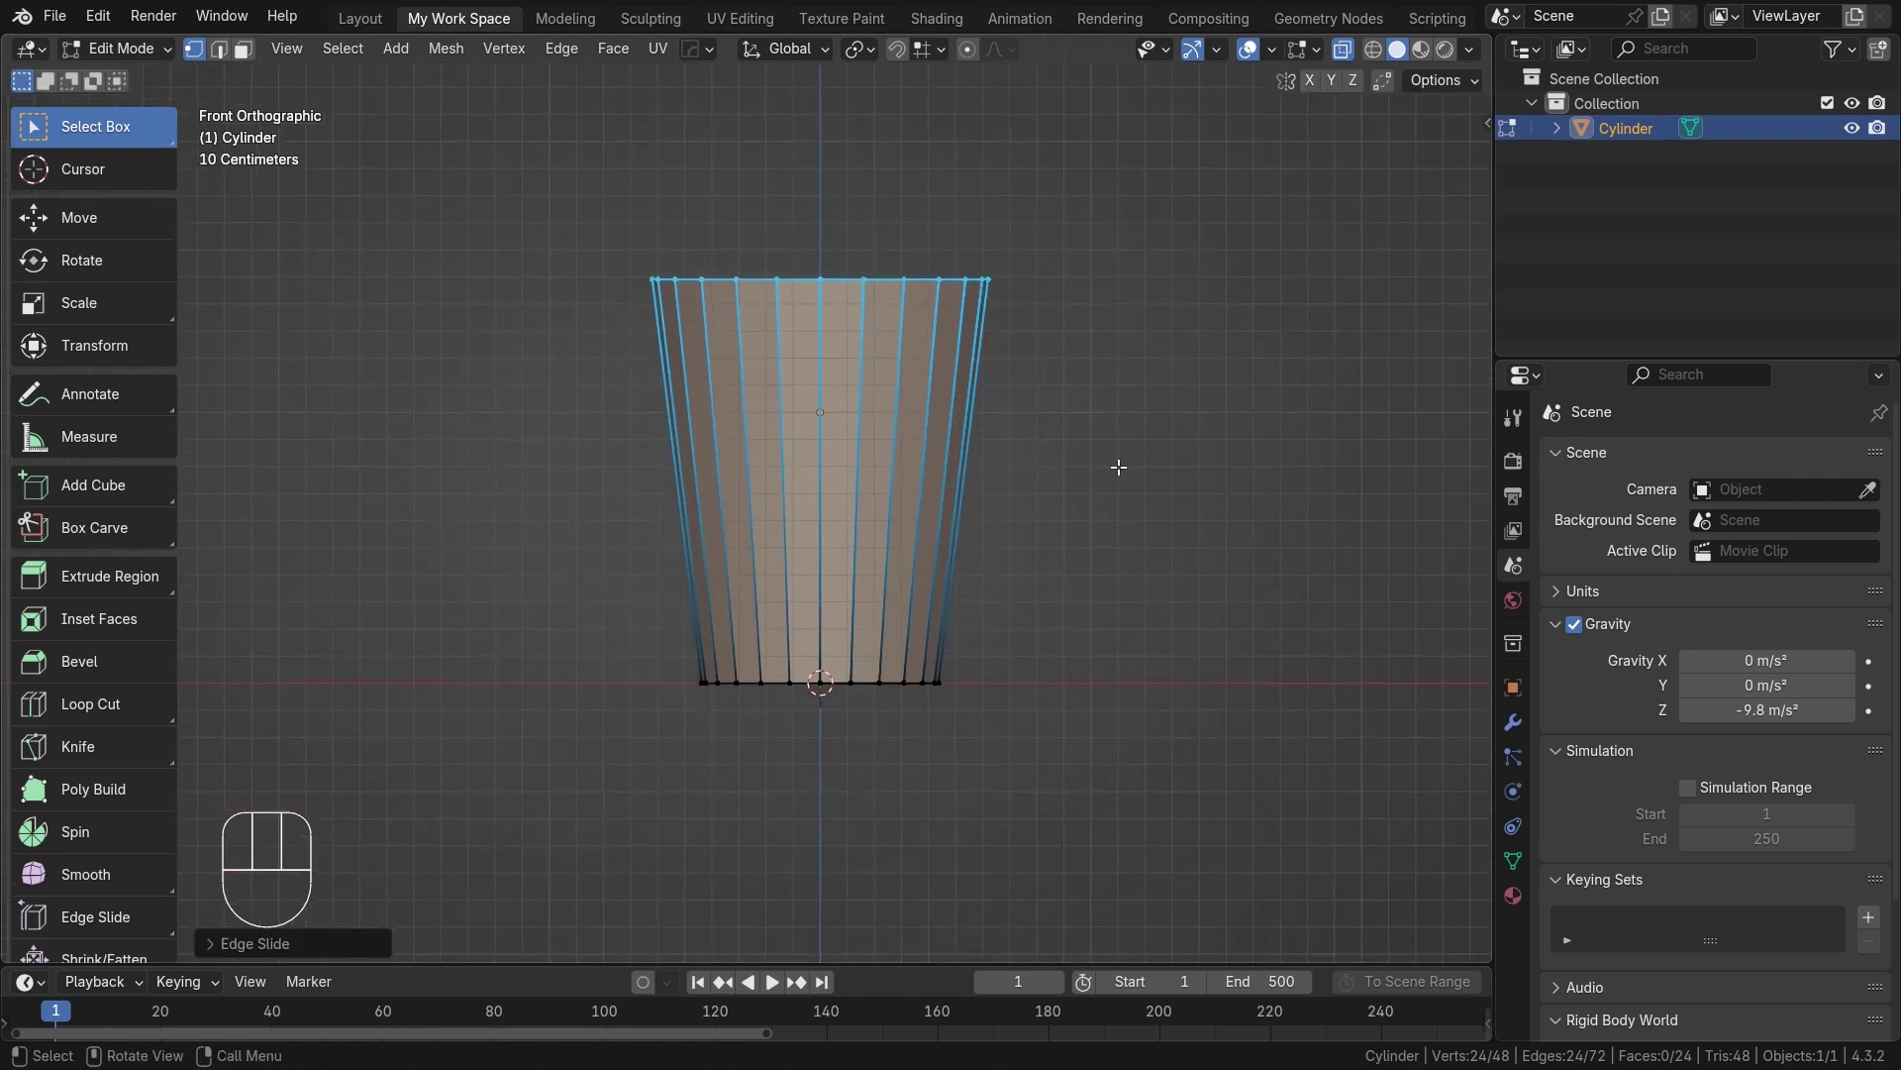
drag(621, 579, 1085, 808)
key(s)
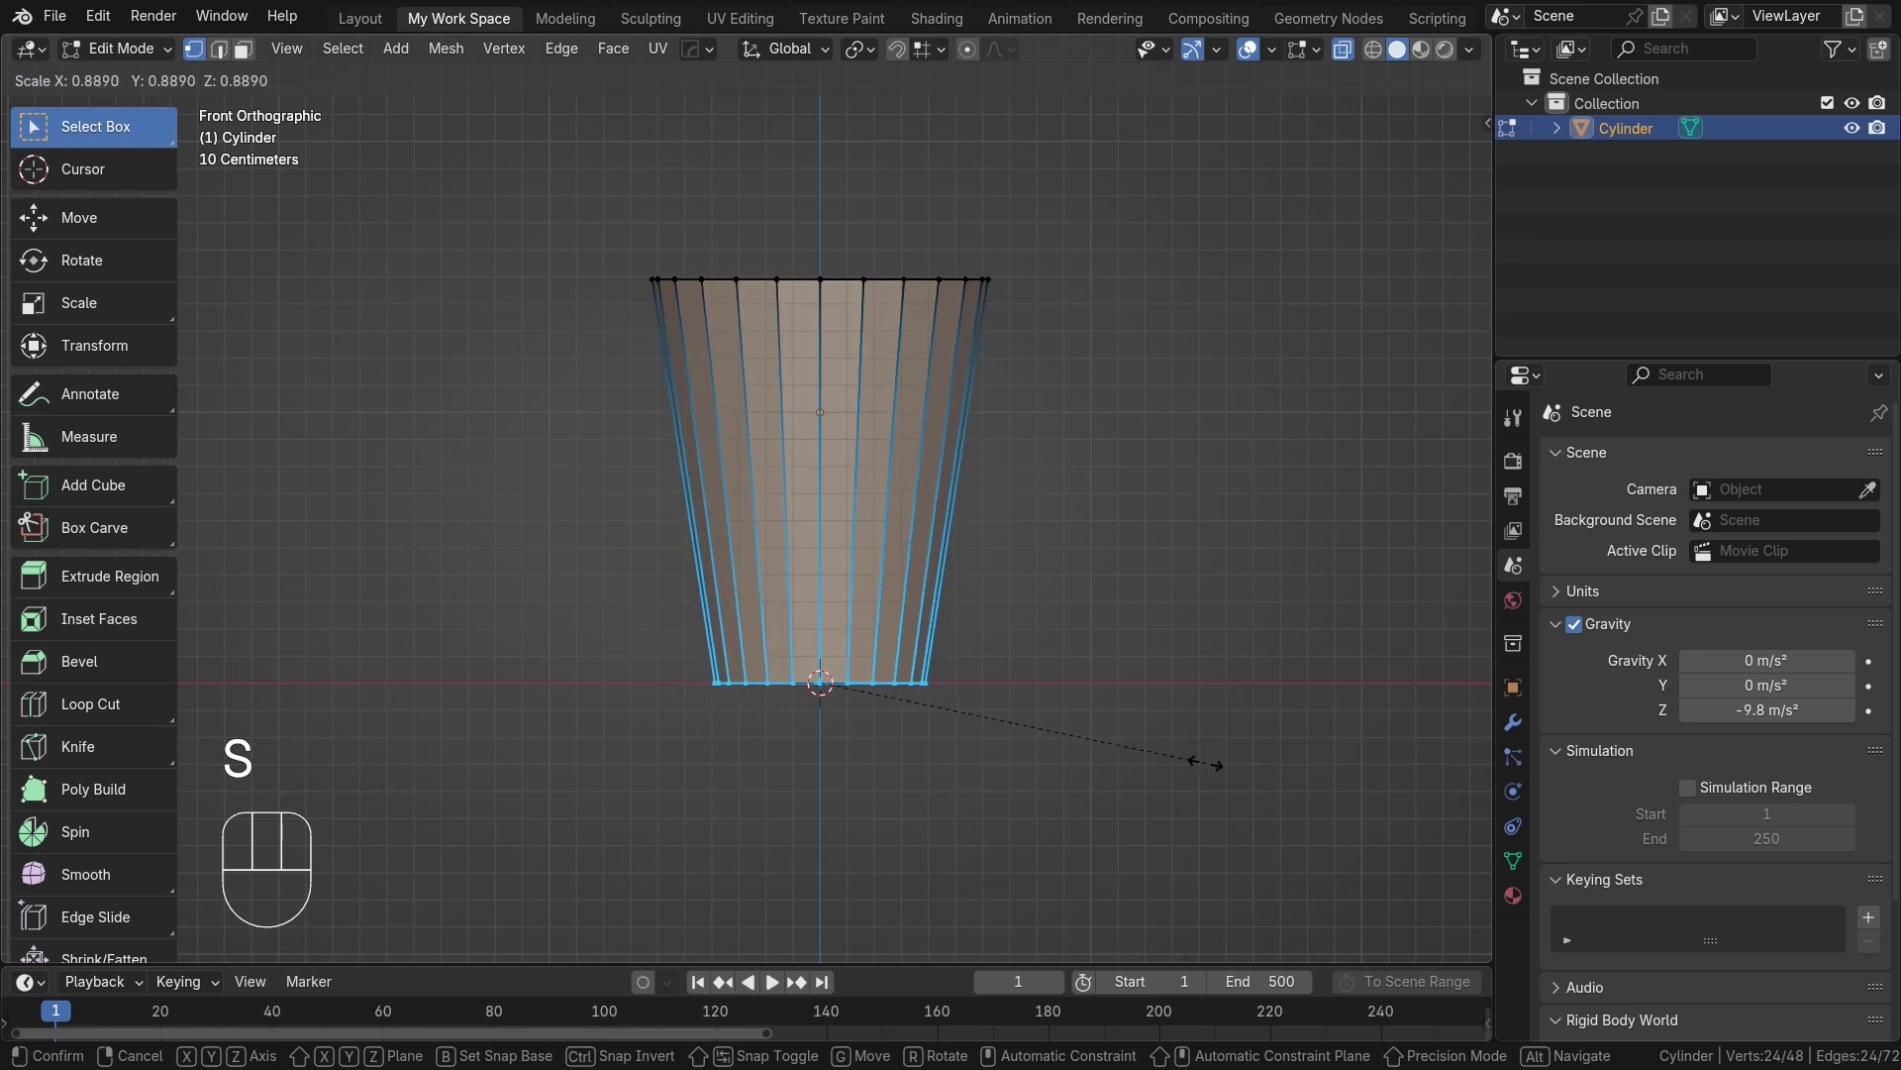
click(1201, 763)
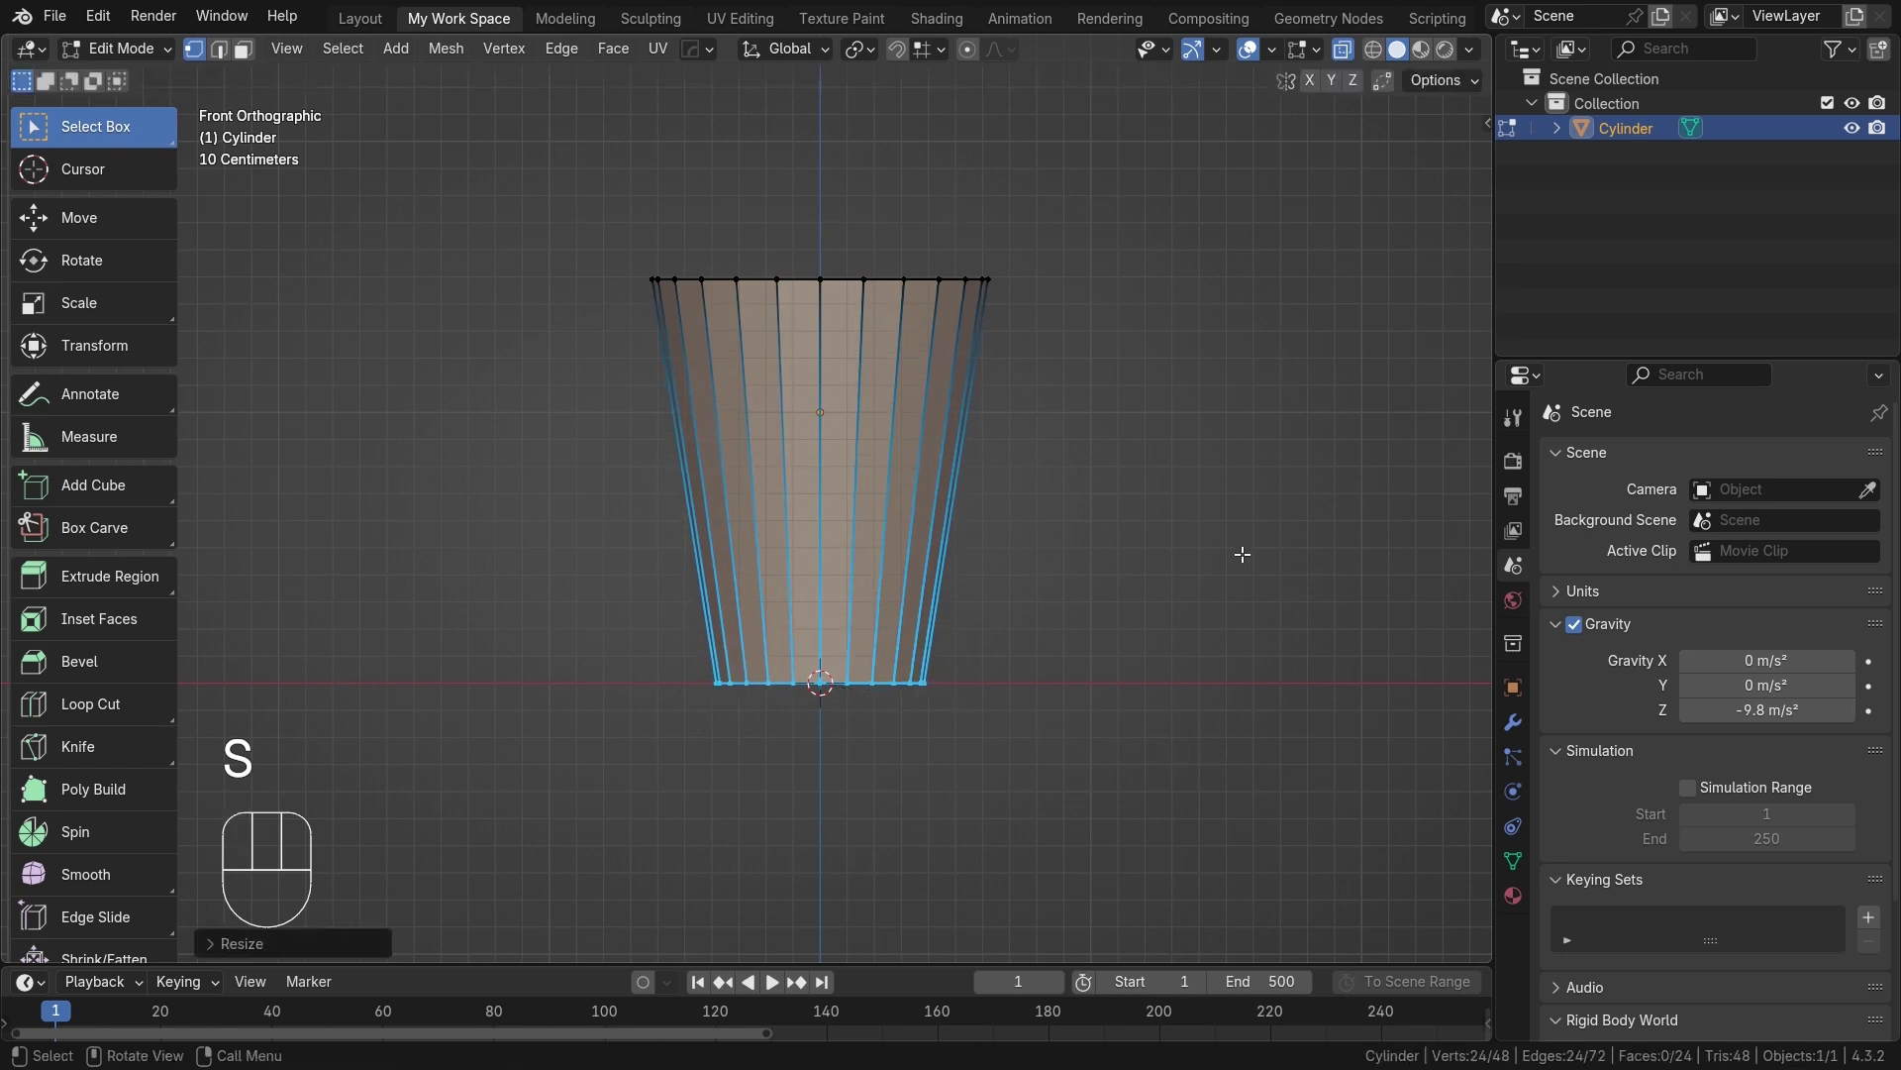
Add one horizontal loop cut around the tapered body, centred at mid-height without sliding it.
key(2)
shift+middle_drag(851, 467, 881, 473)
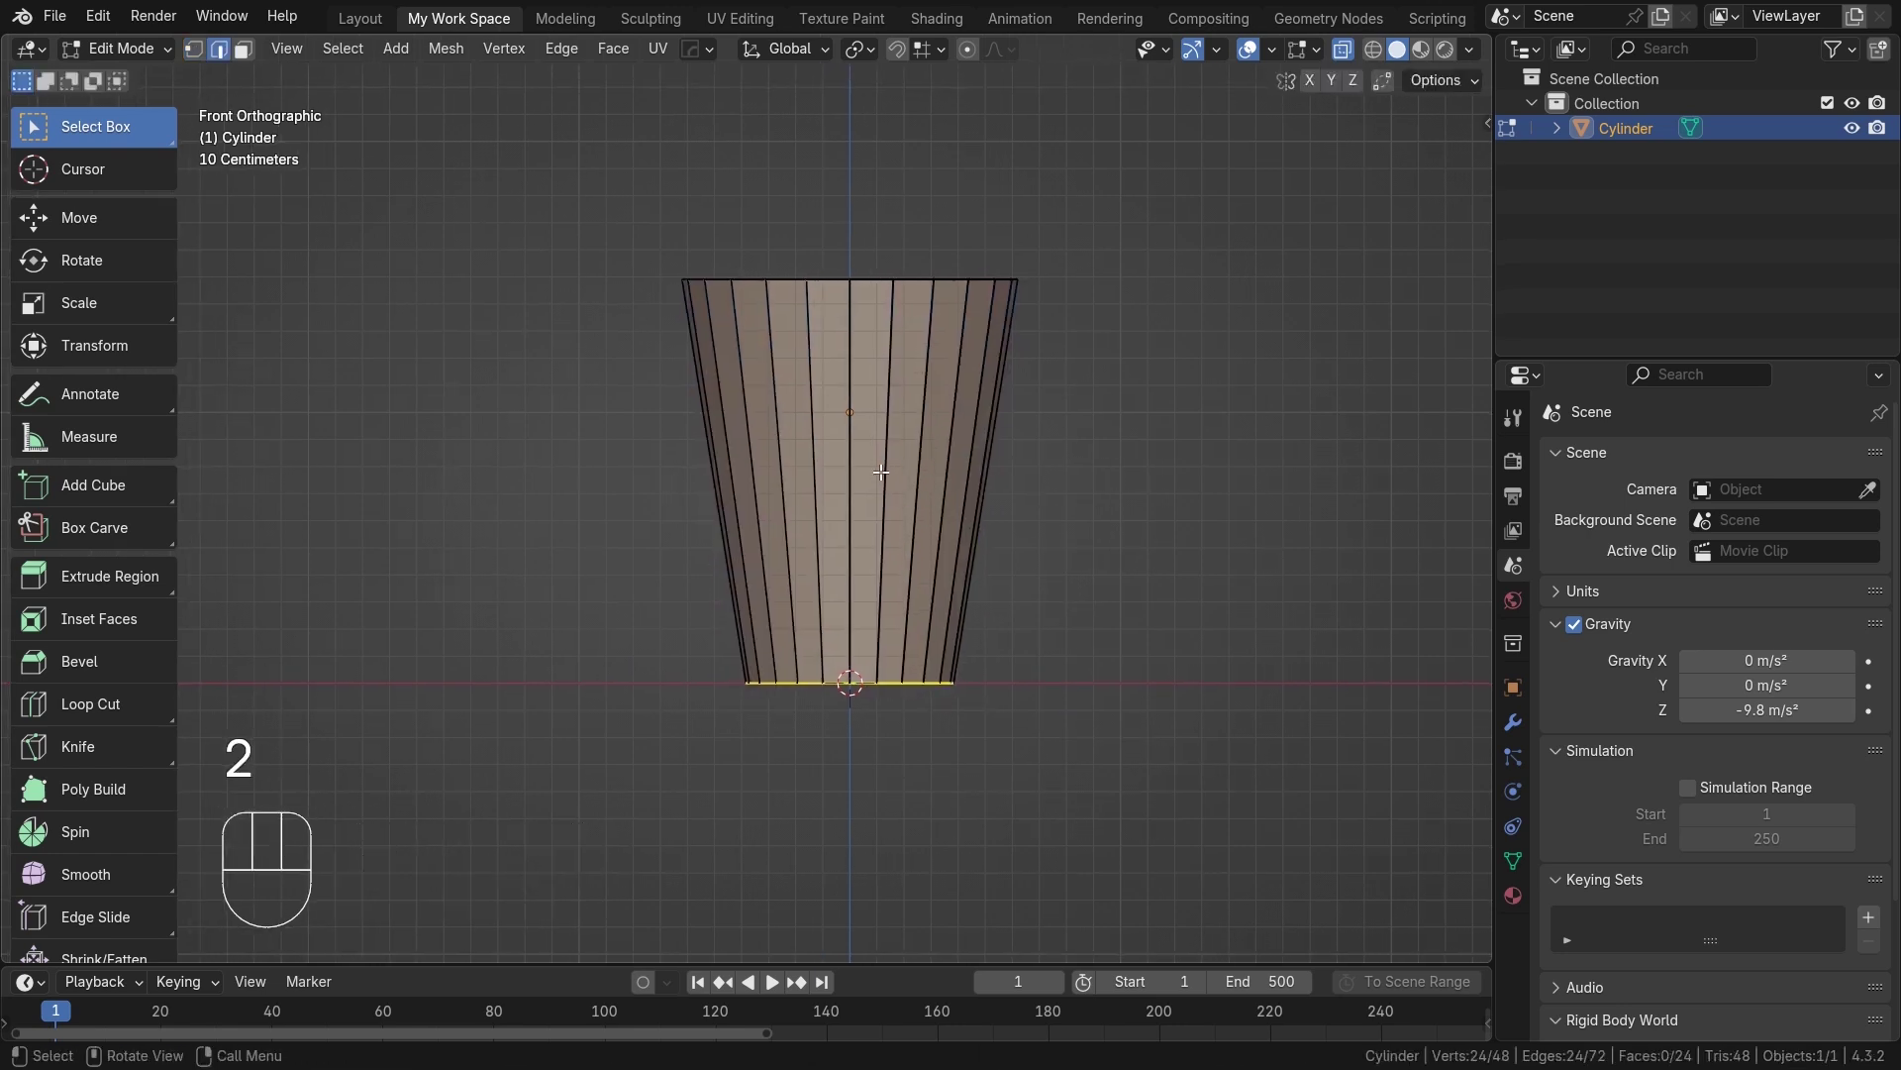
key(ctrl+r)
click(879, 475)
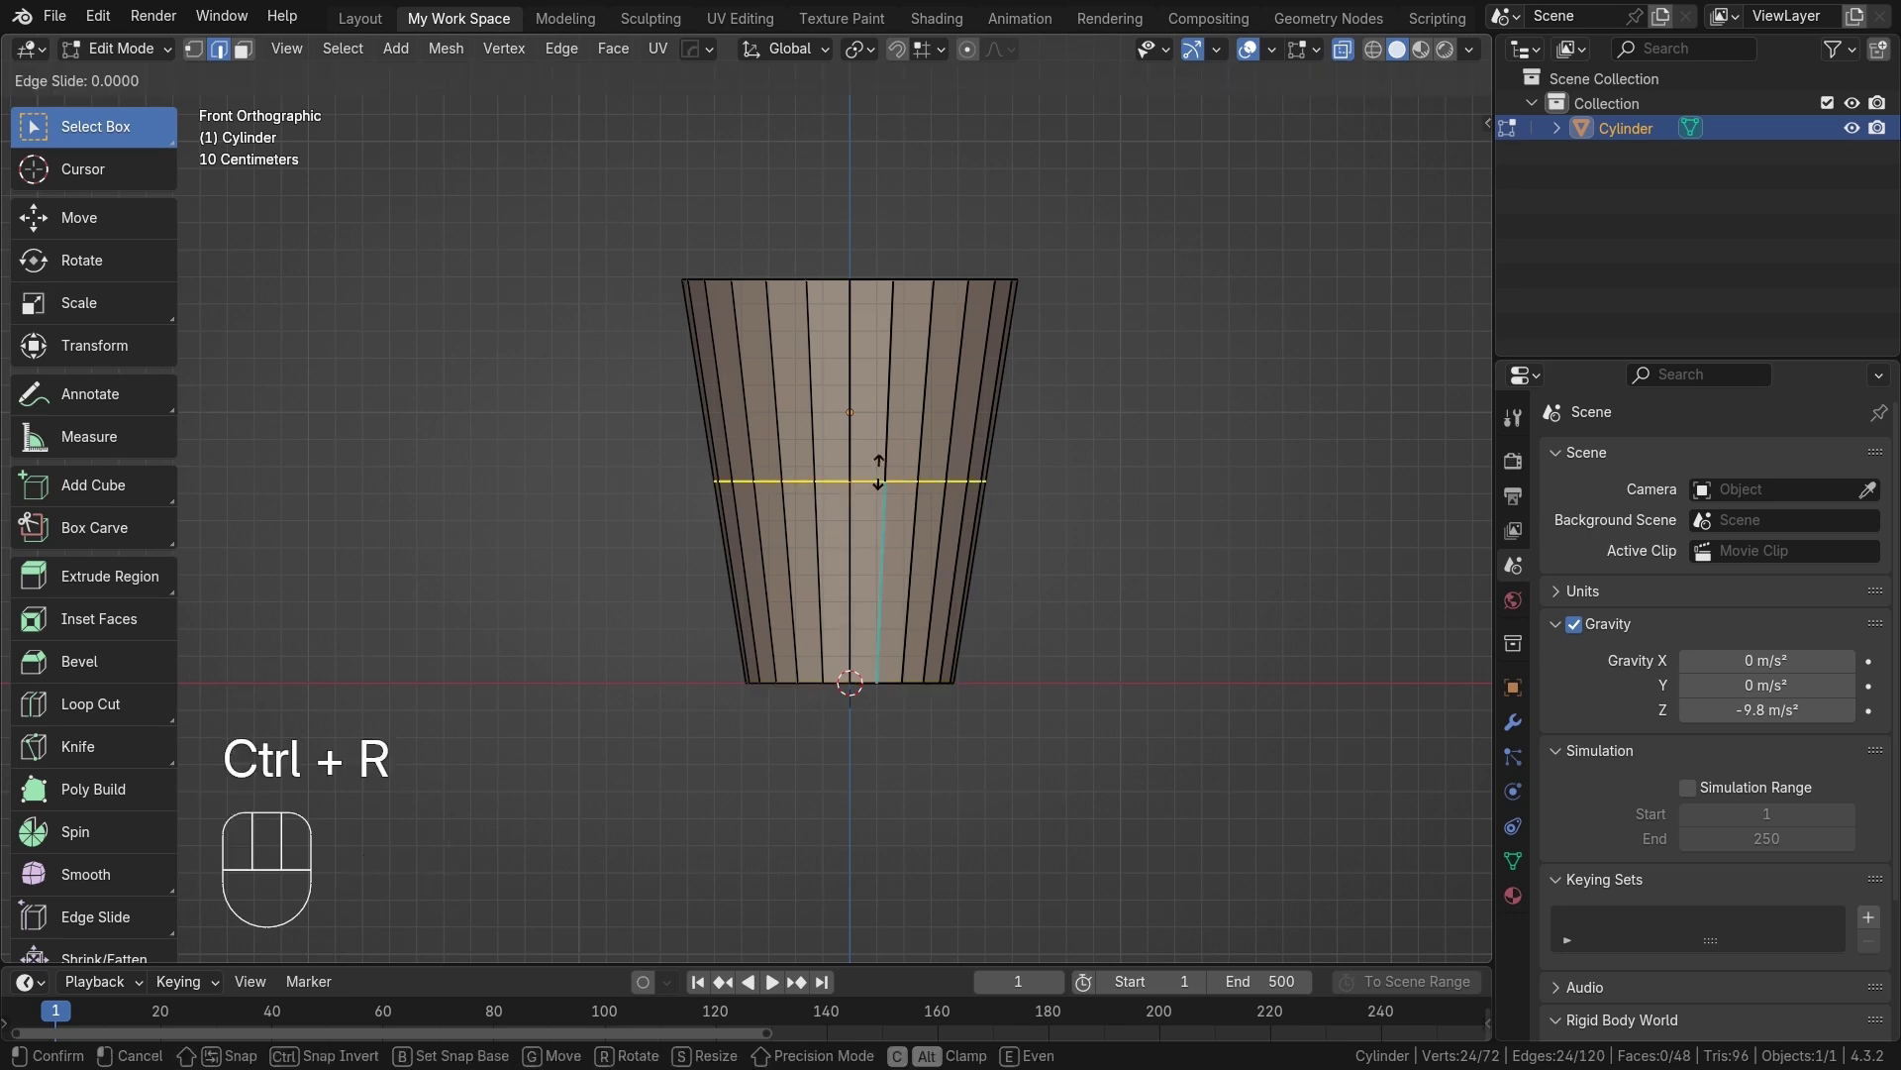
right_click(880, 475)
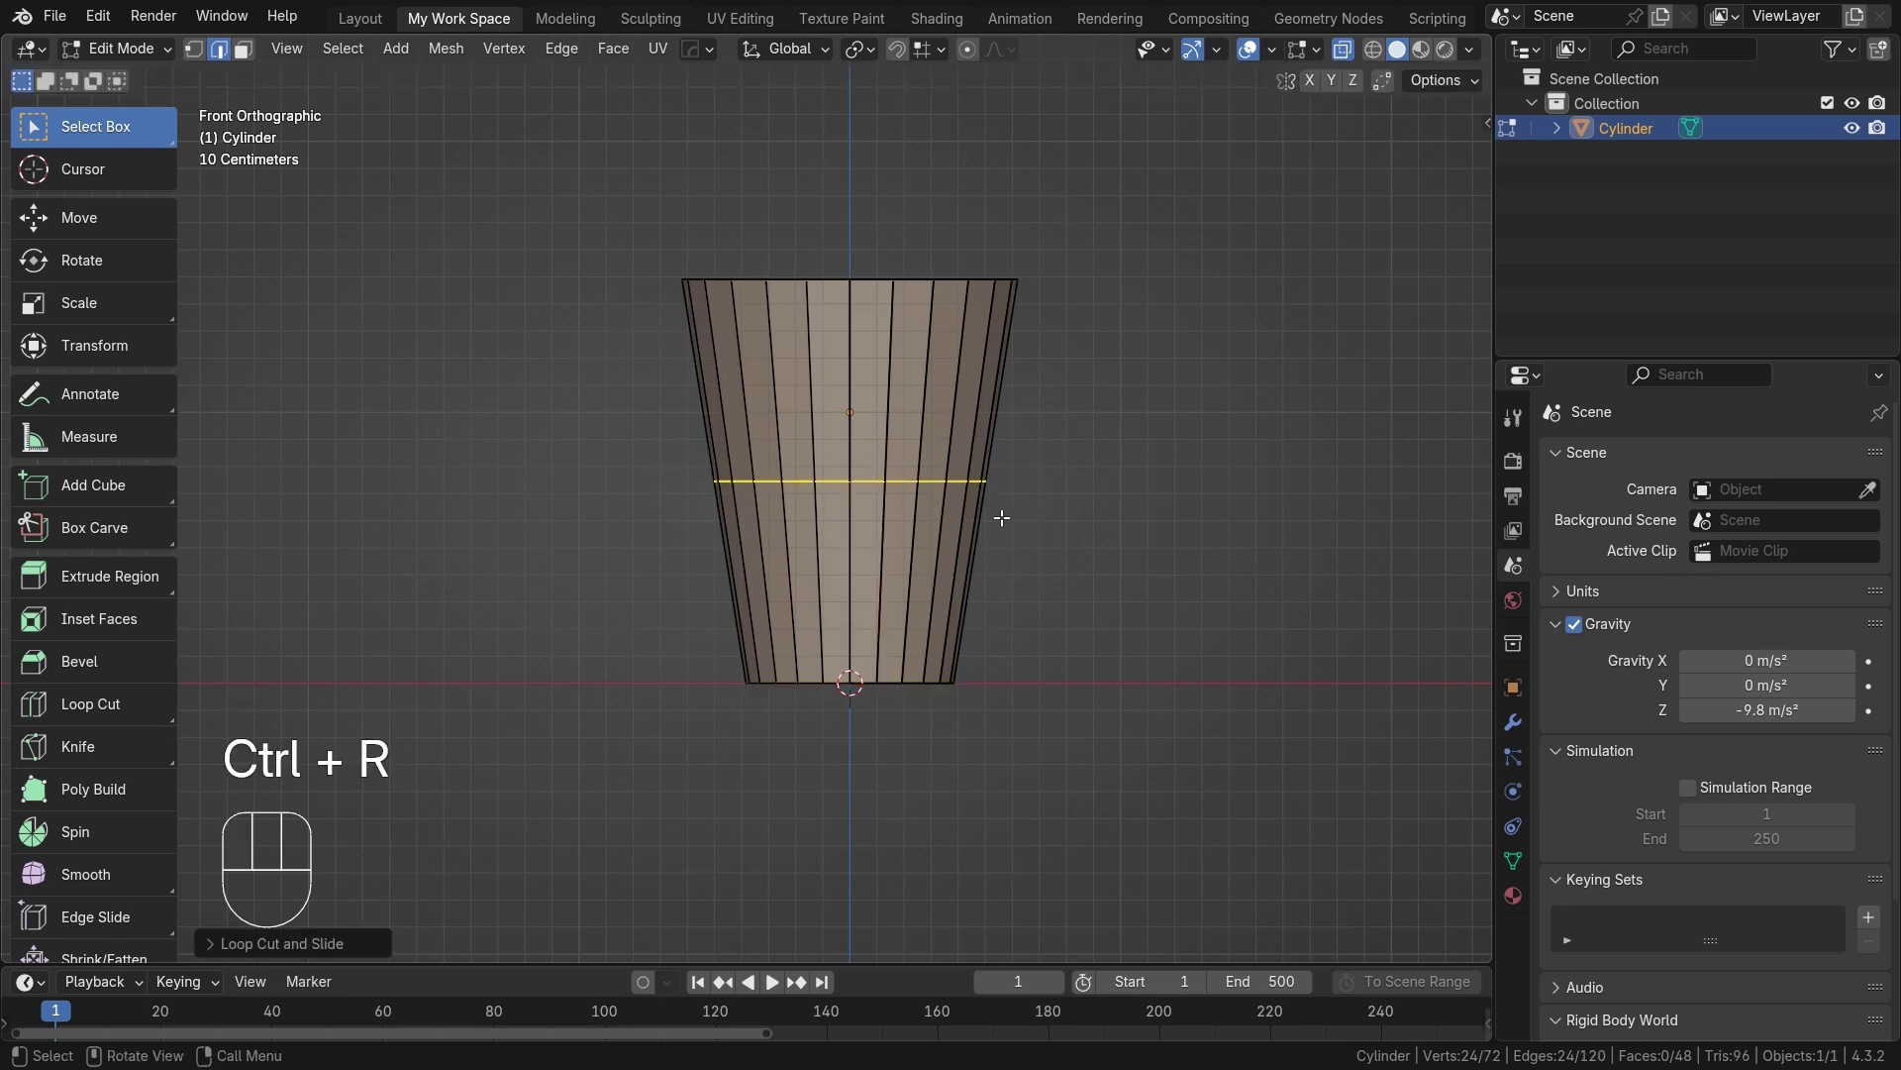
key(ctrl)
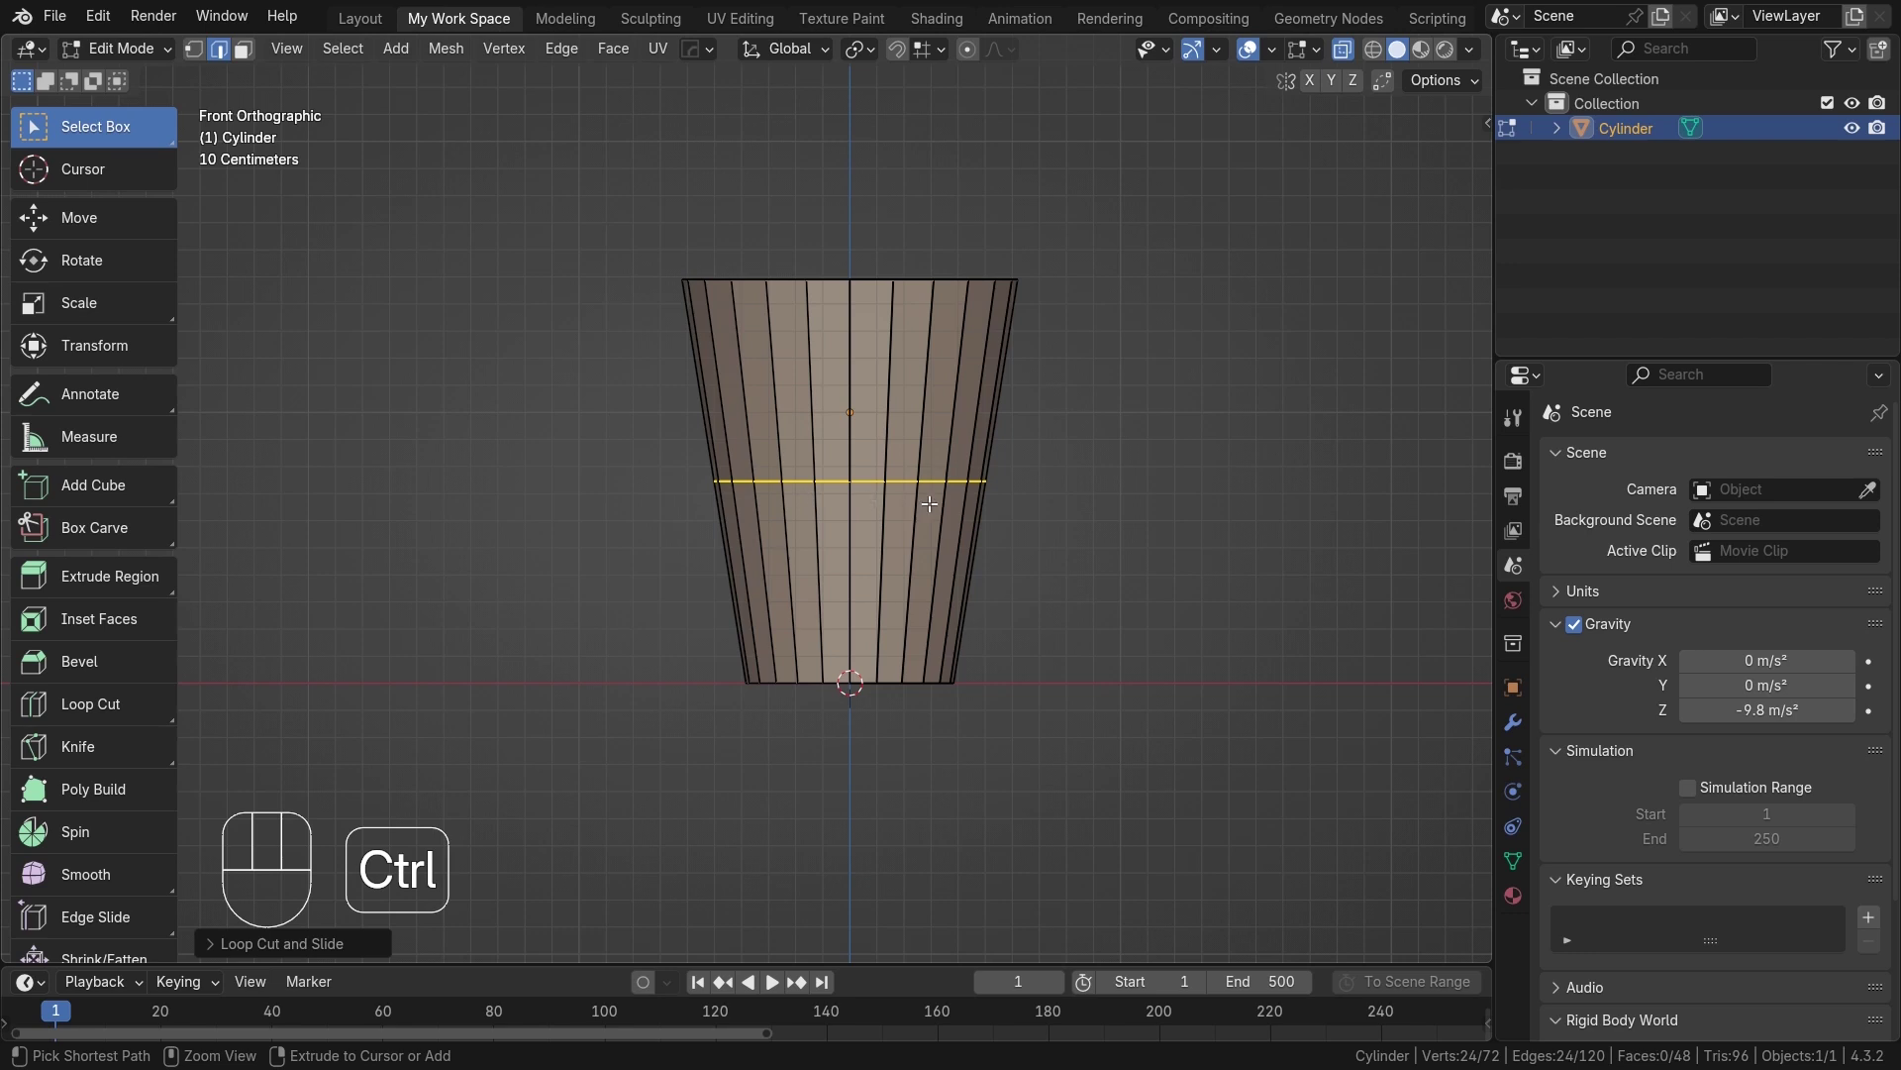
Bevel the mid-height edge loop into 11 segments with an offset of about 0.668 m, covering most of the wall.
key(ctrl+b)
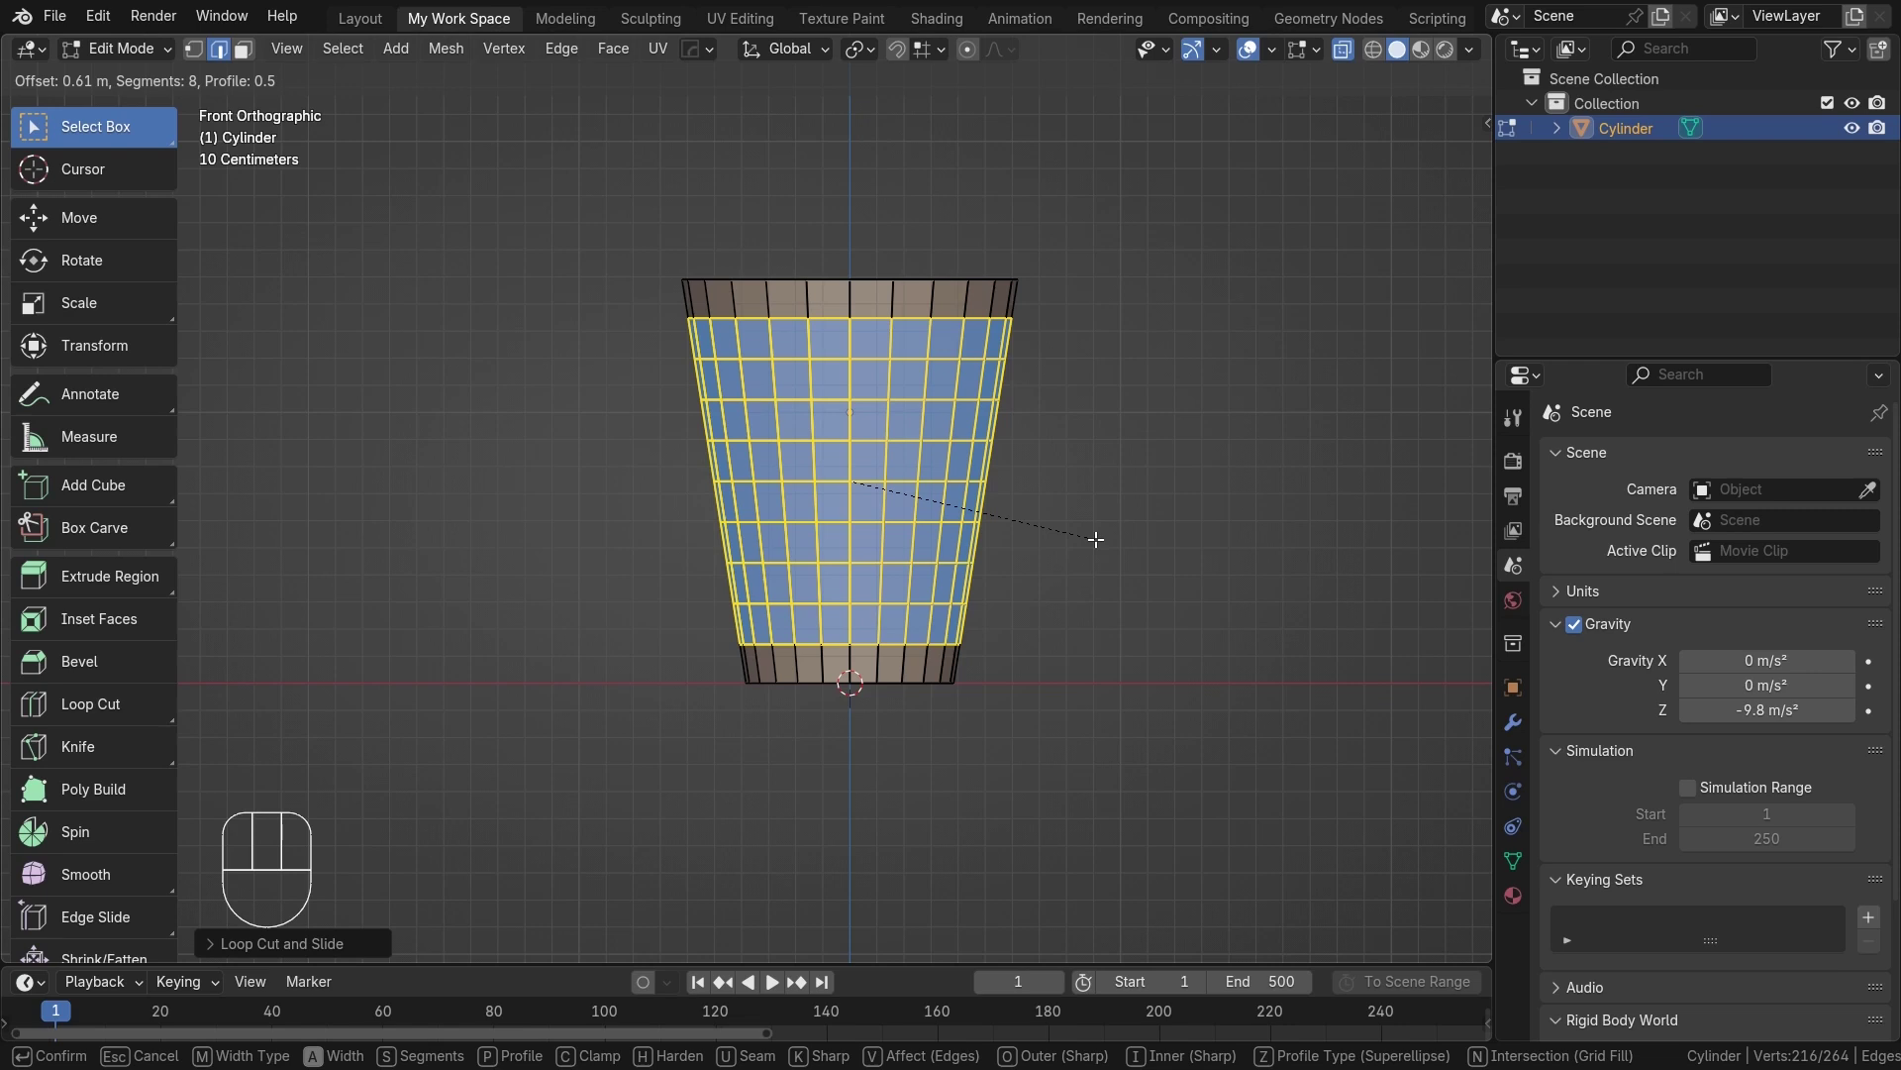
scroll(1095, 539, up, 1)
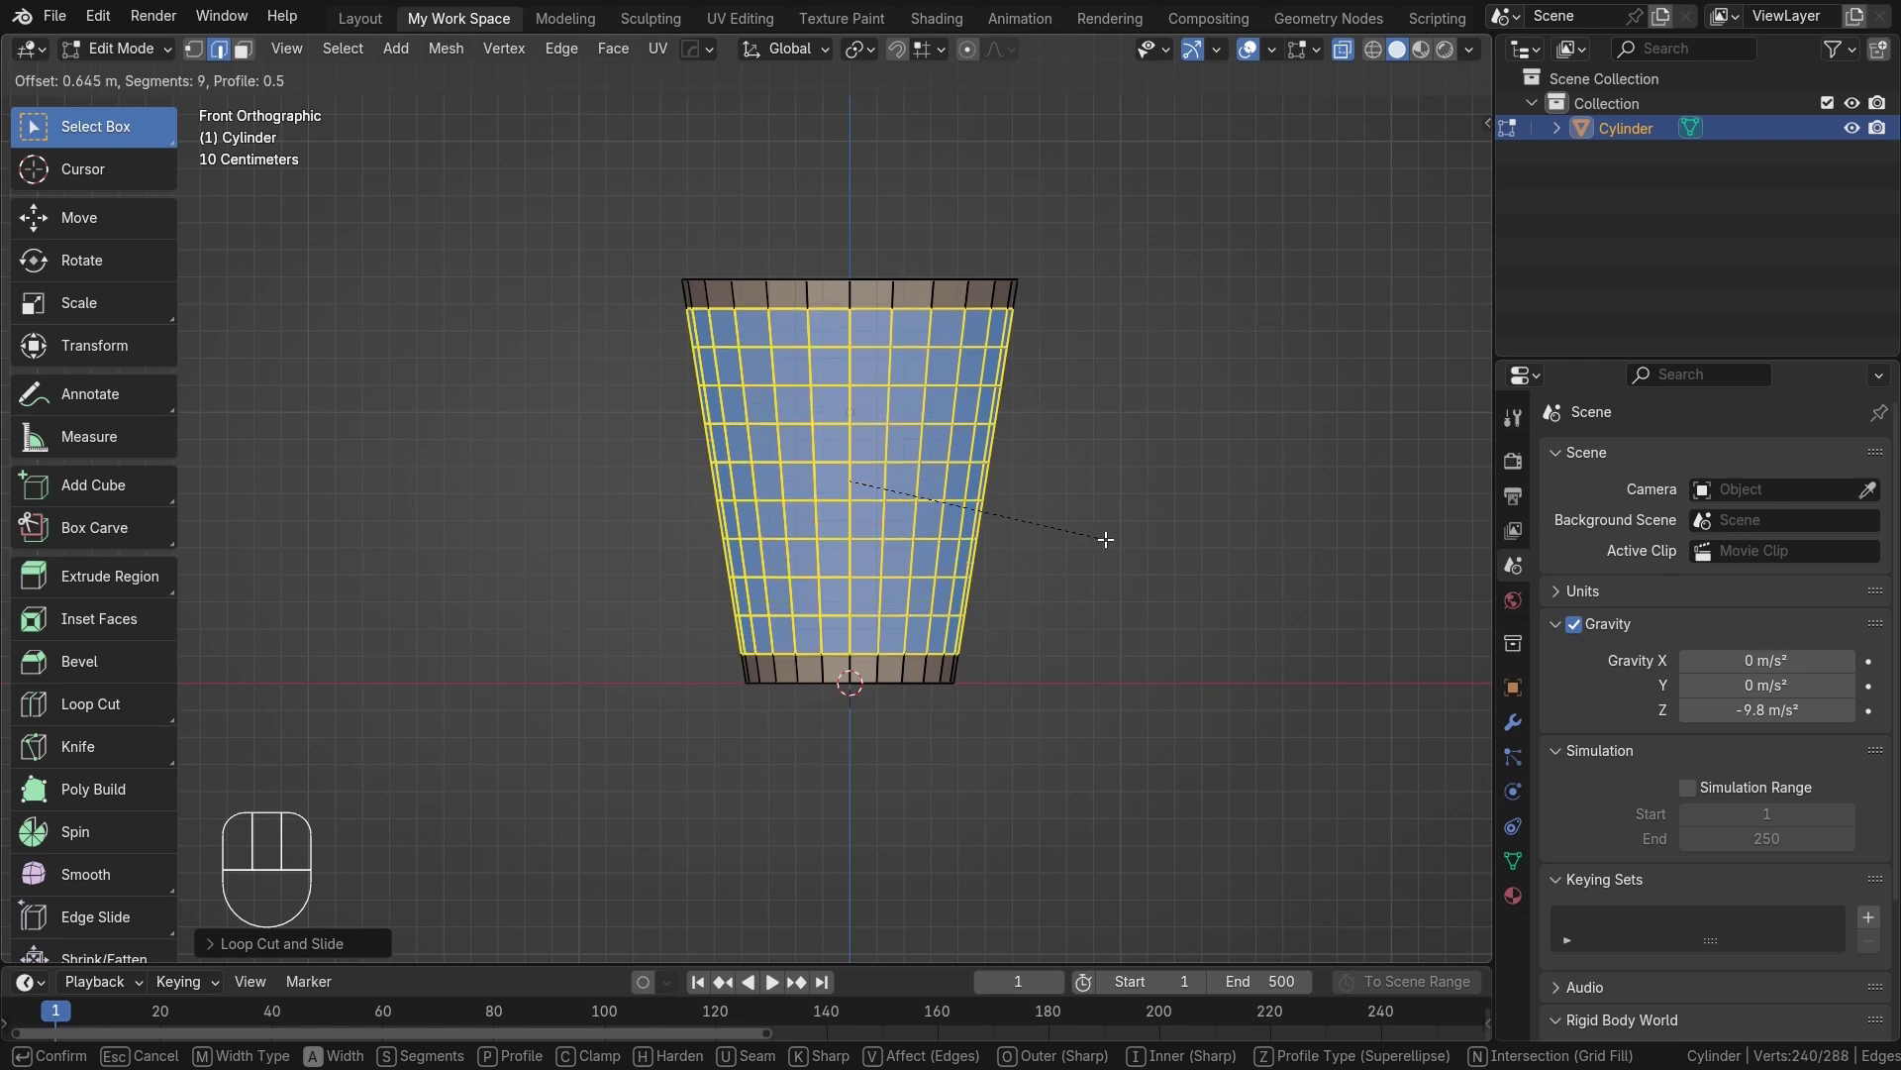
scroll(1107, 539, up, 2)
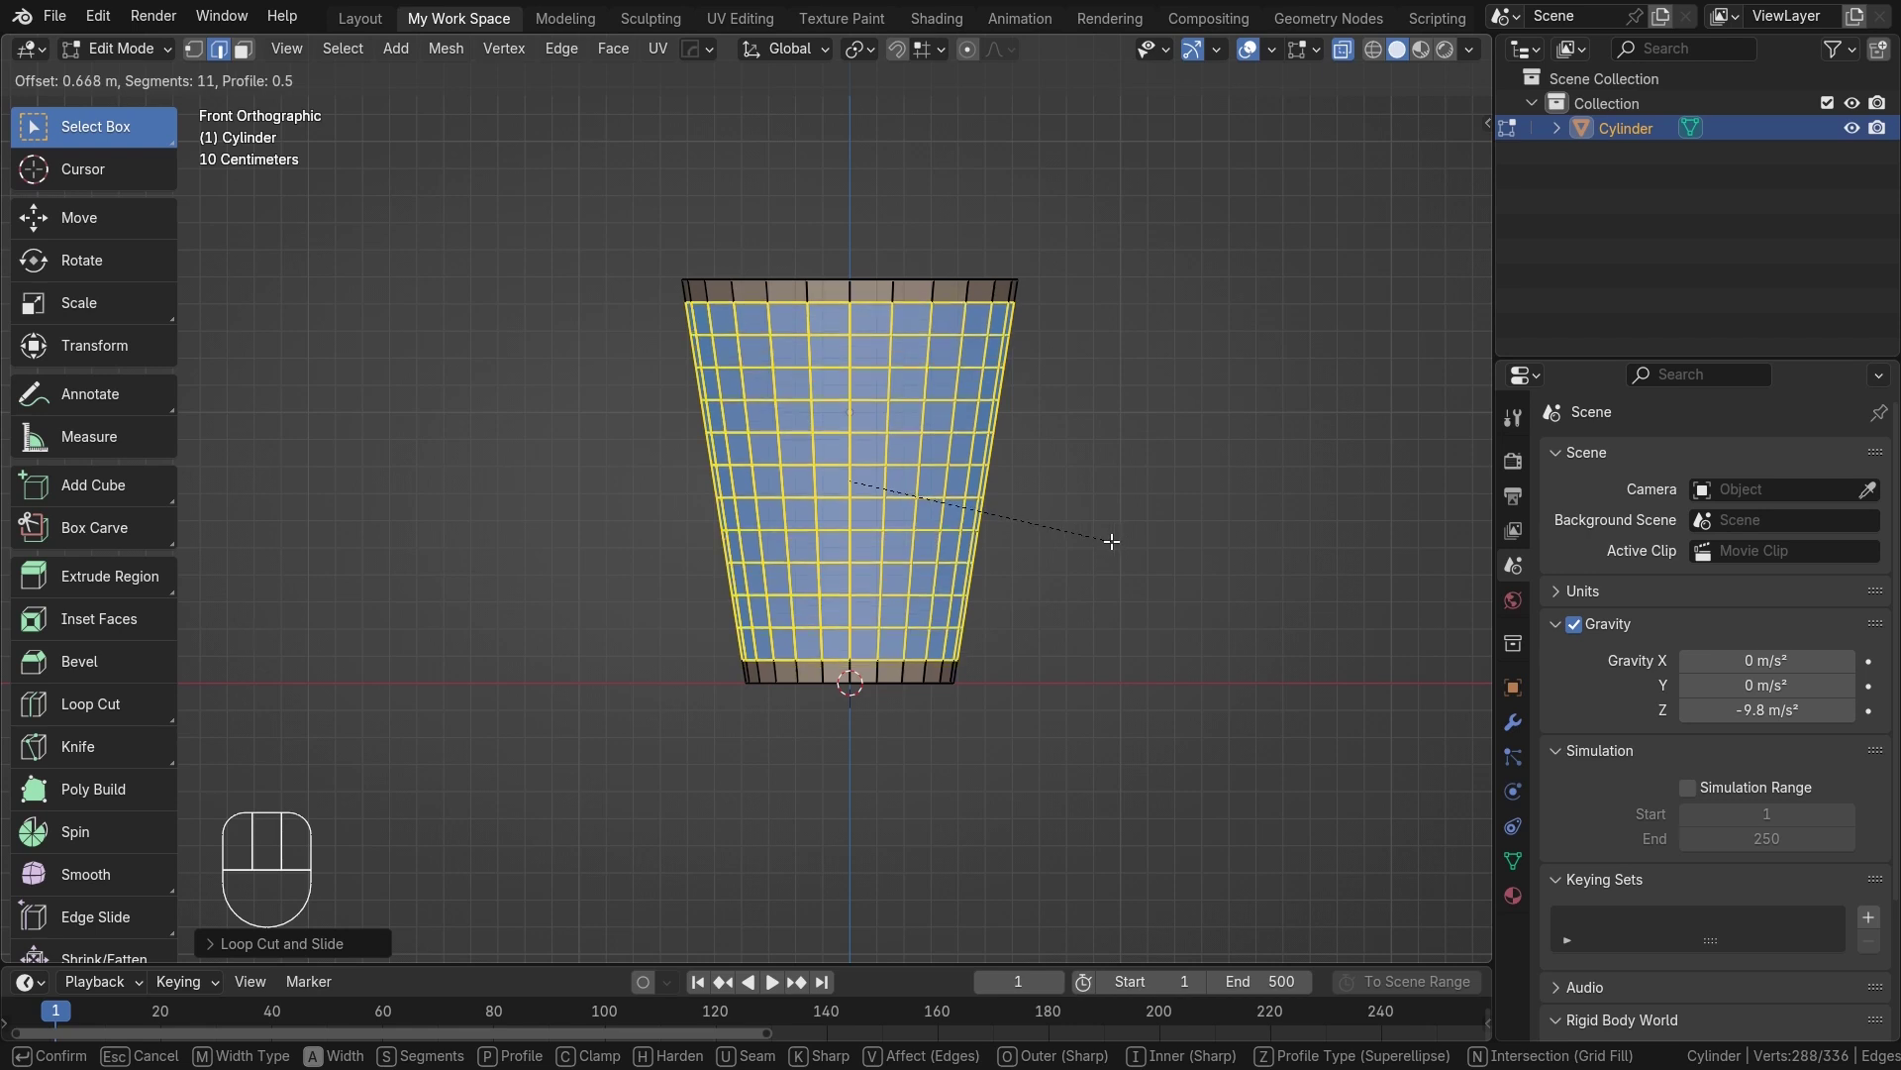
click(1111, 540)
scroll(1067, 570, up, 1)
shift+middle_drag(1019, 560, 1011, 524)
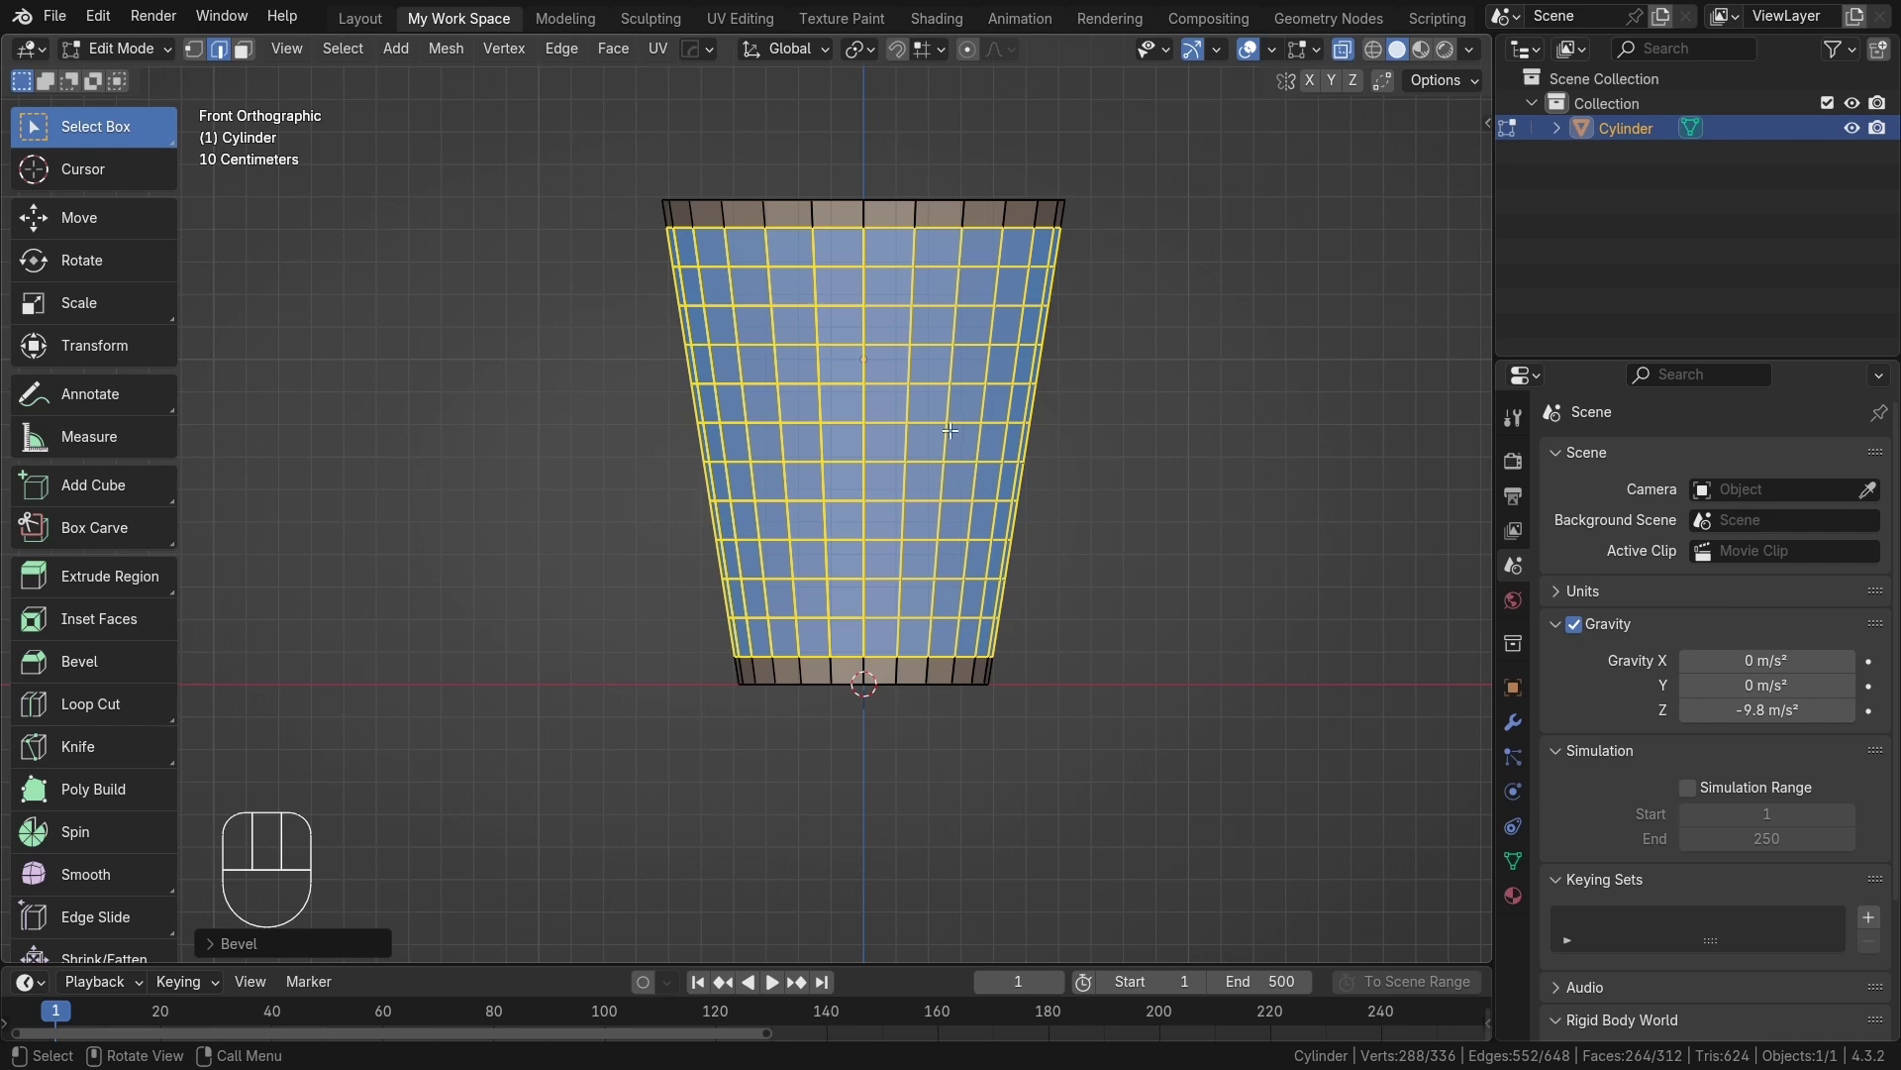
In face selection mode, poke the selected wall faces to split each into triangles, and turn X-ray off.
key(3)
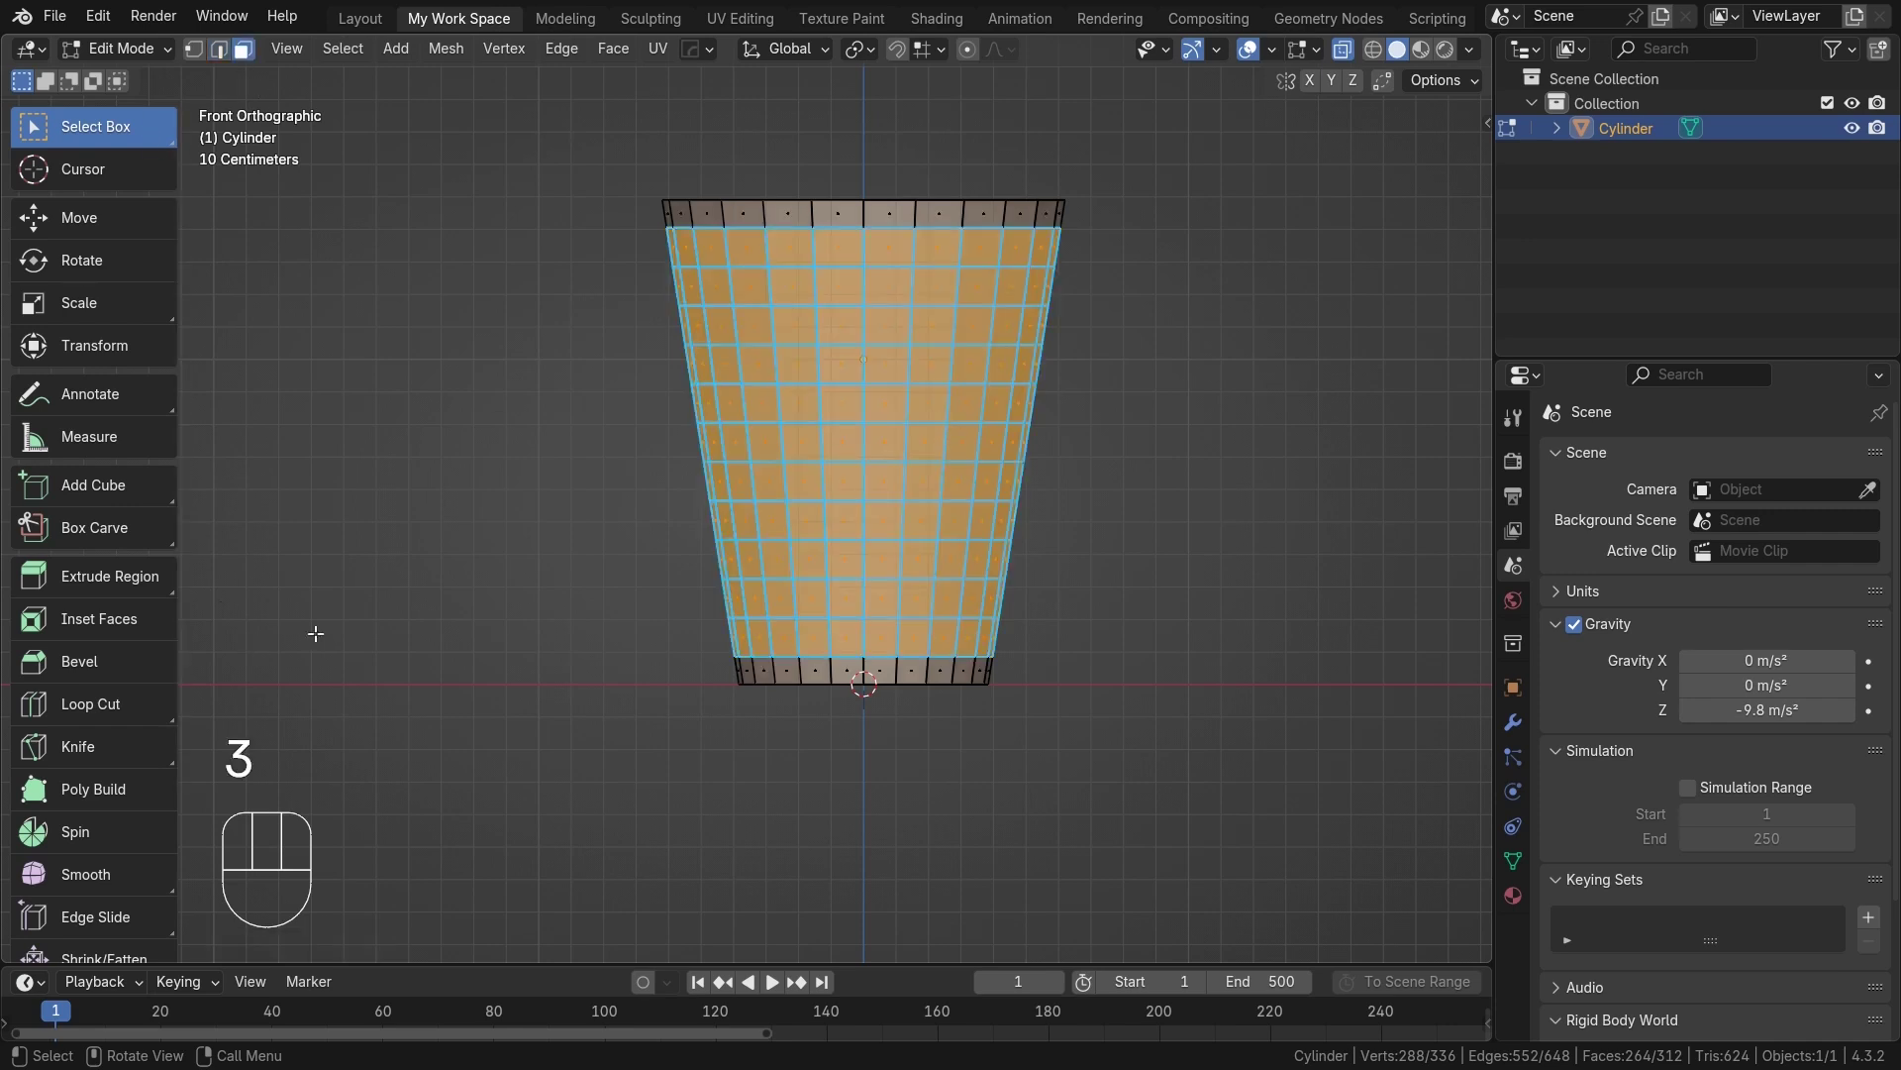
click(618, 56)
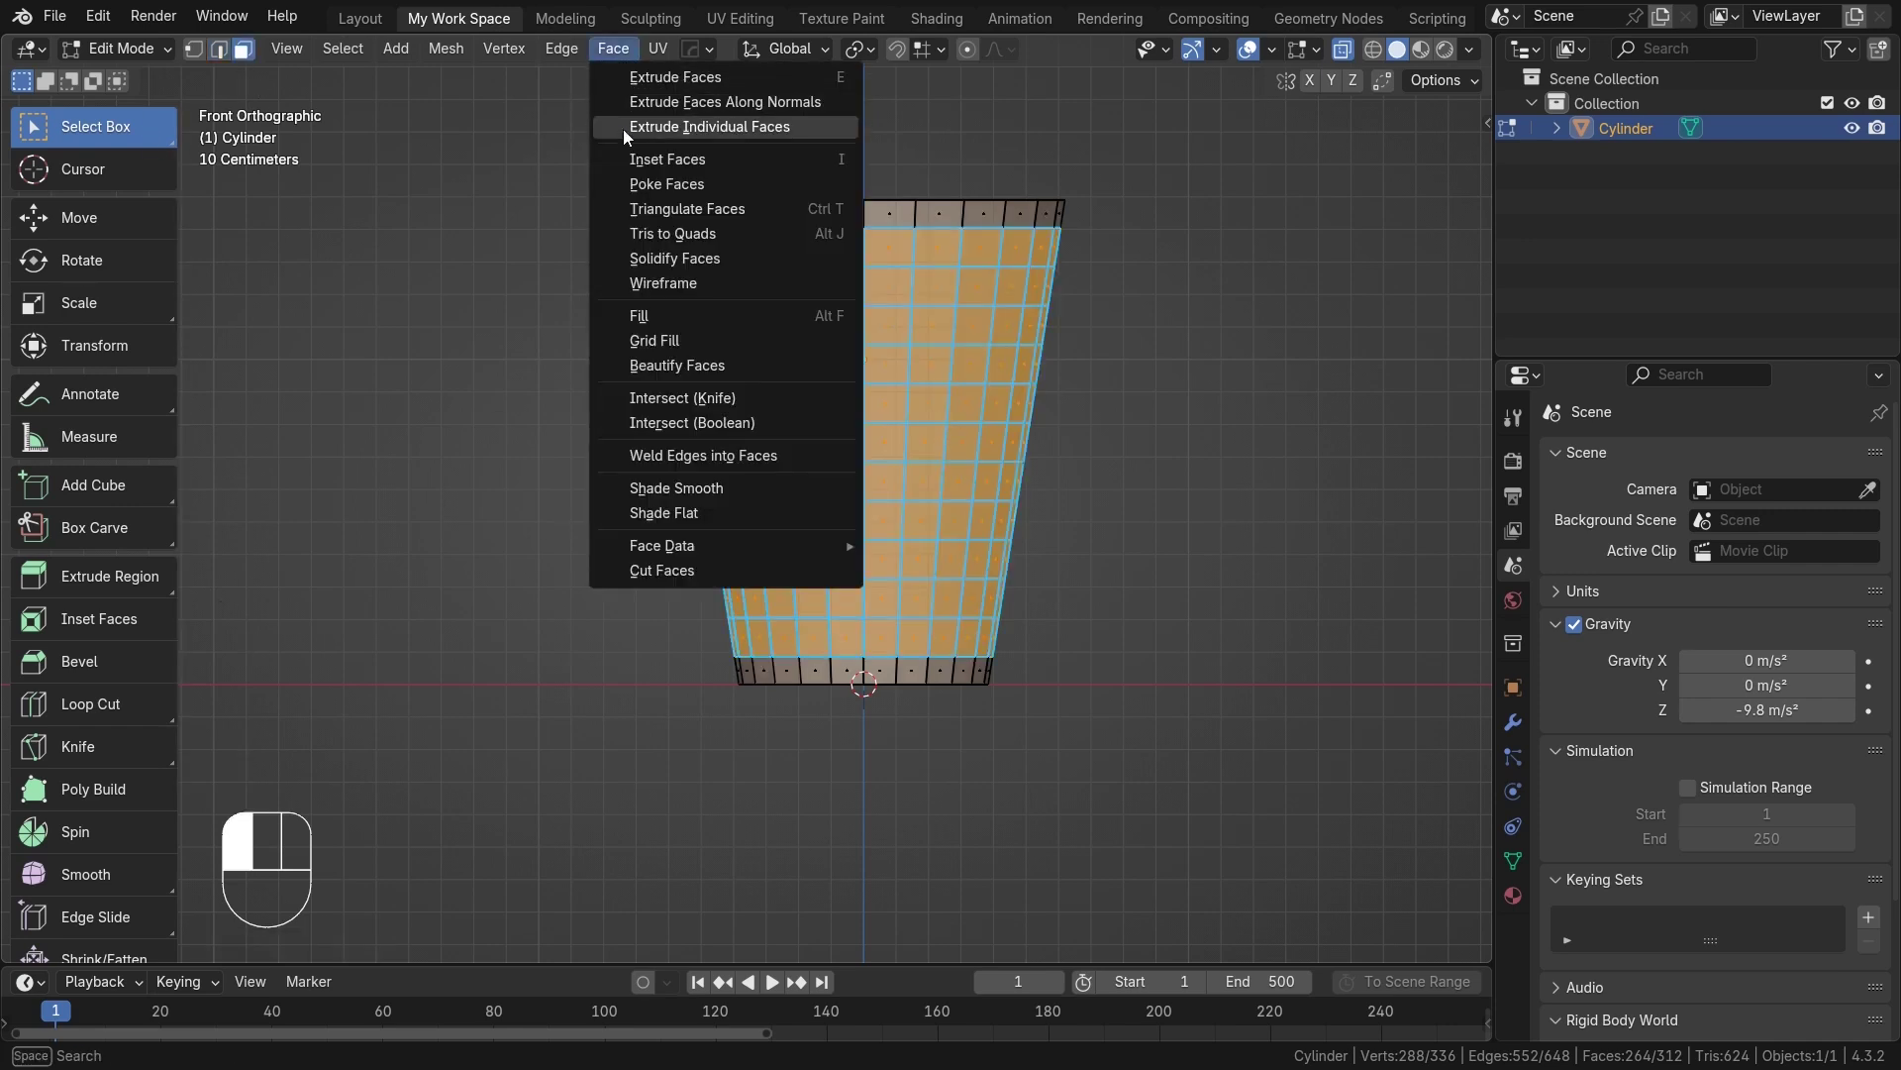
click(697, 185)
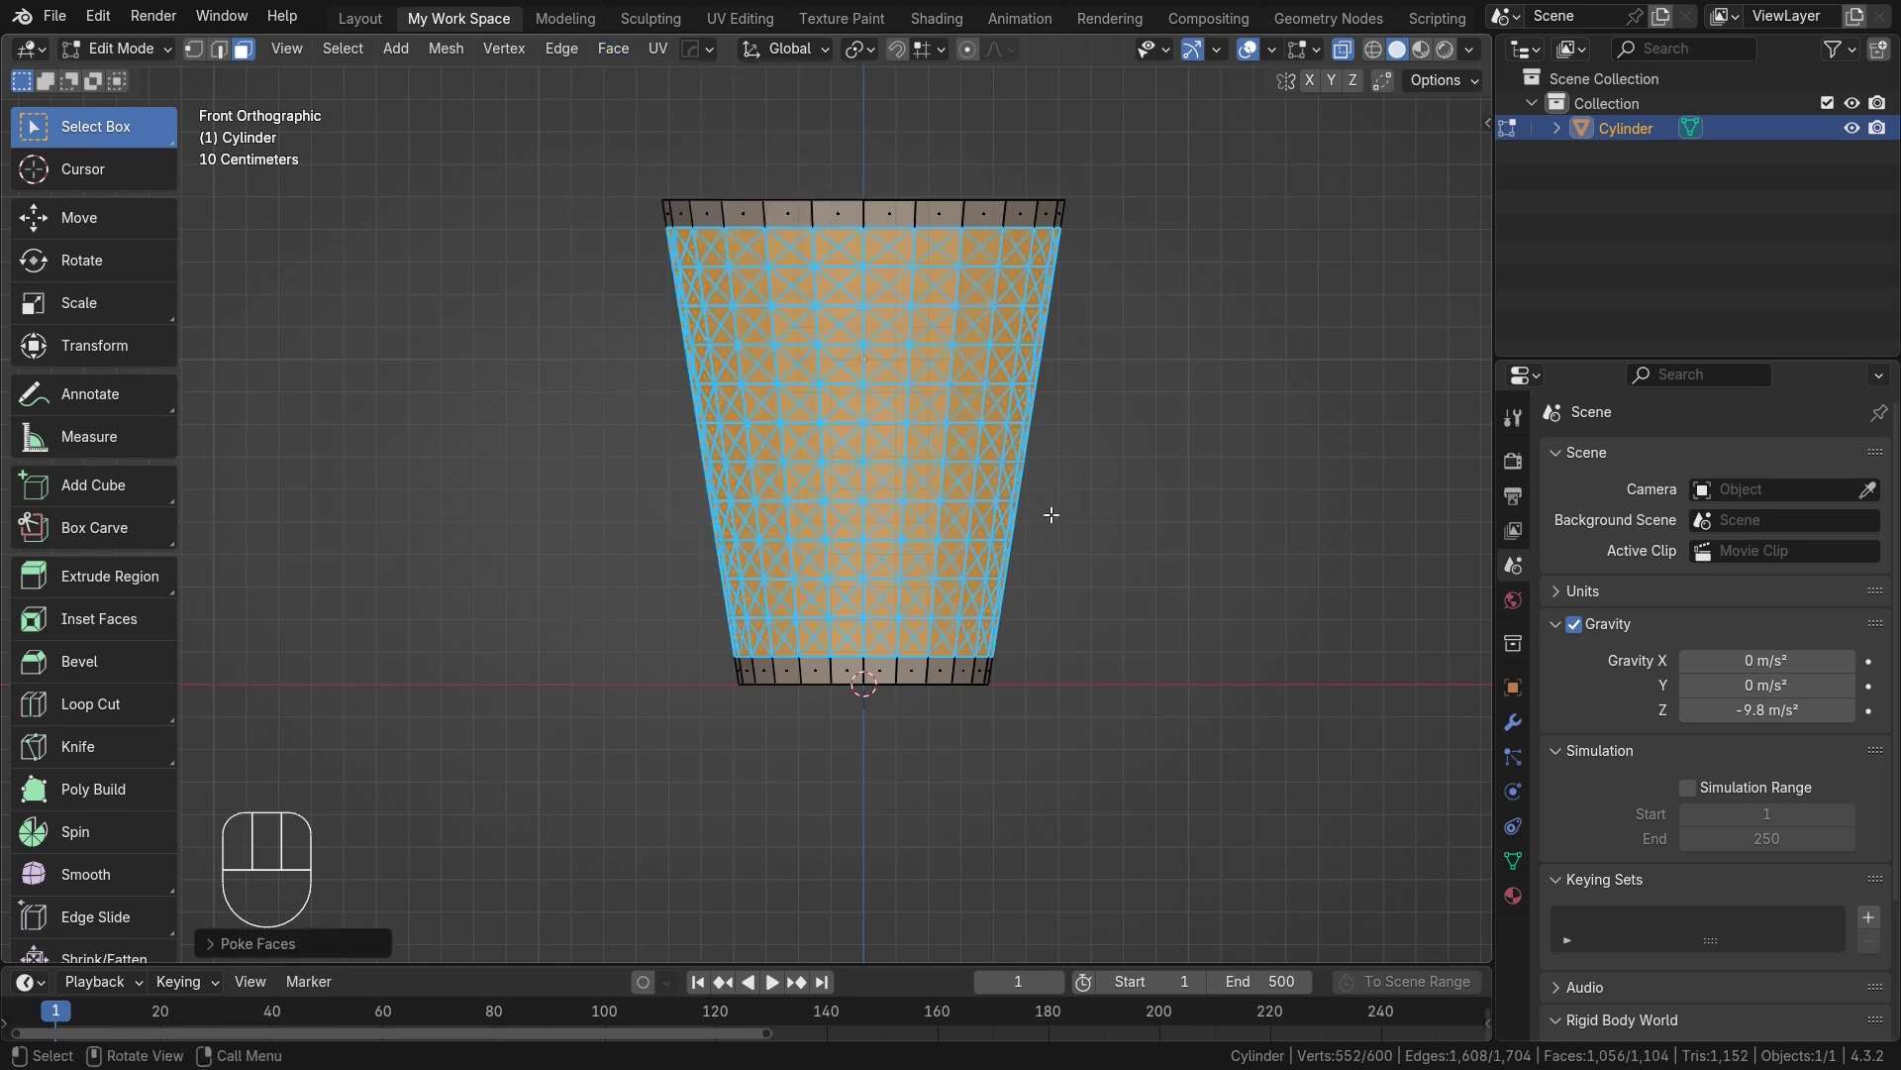
scroll(1113, 519, up, 3)
key(alt+z)
scroll(1100, 474, down, 2)
shift+middle_drag(997, 385, 887, 480)
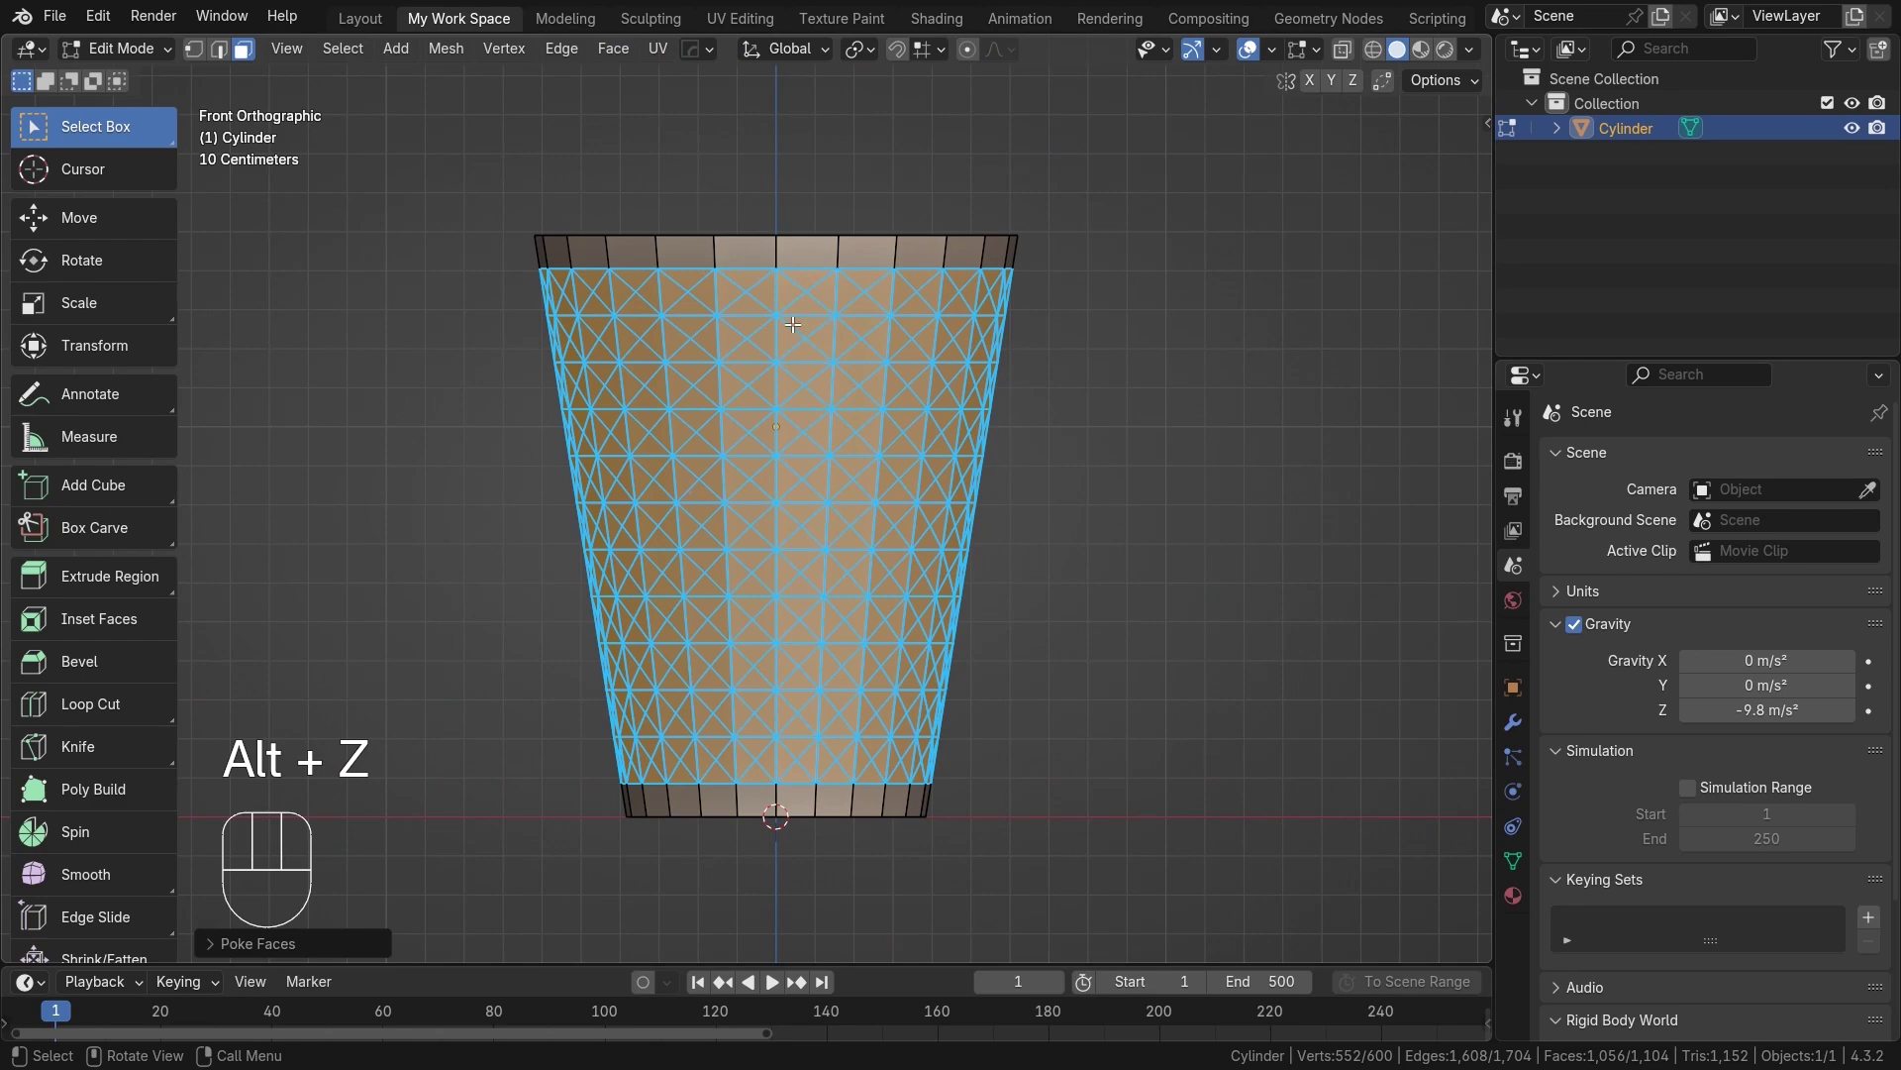
In edge selection mode, select two neighbouring diagonal edges of poked faces near the upper front of the wall.
click(822, 344)
key(2)
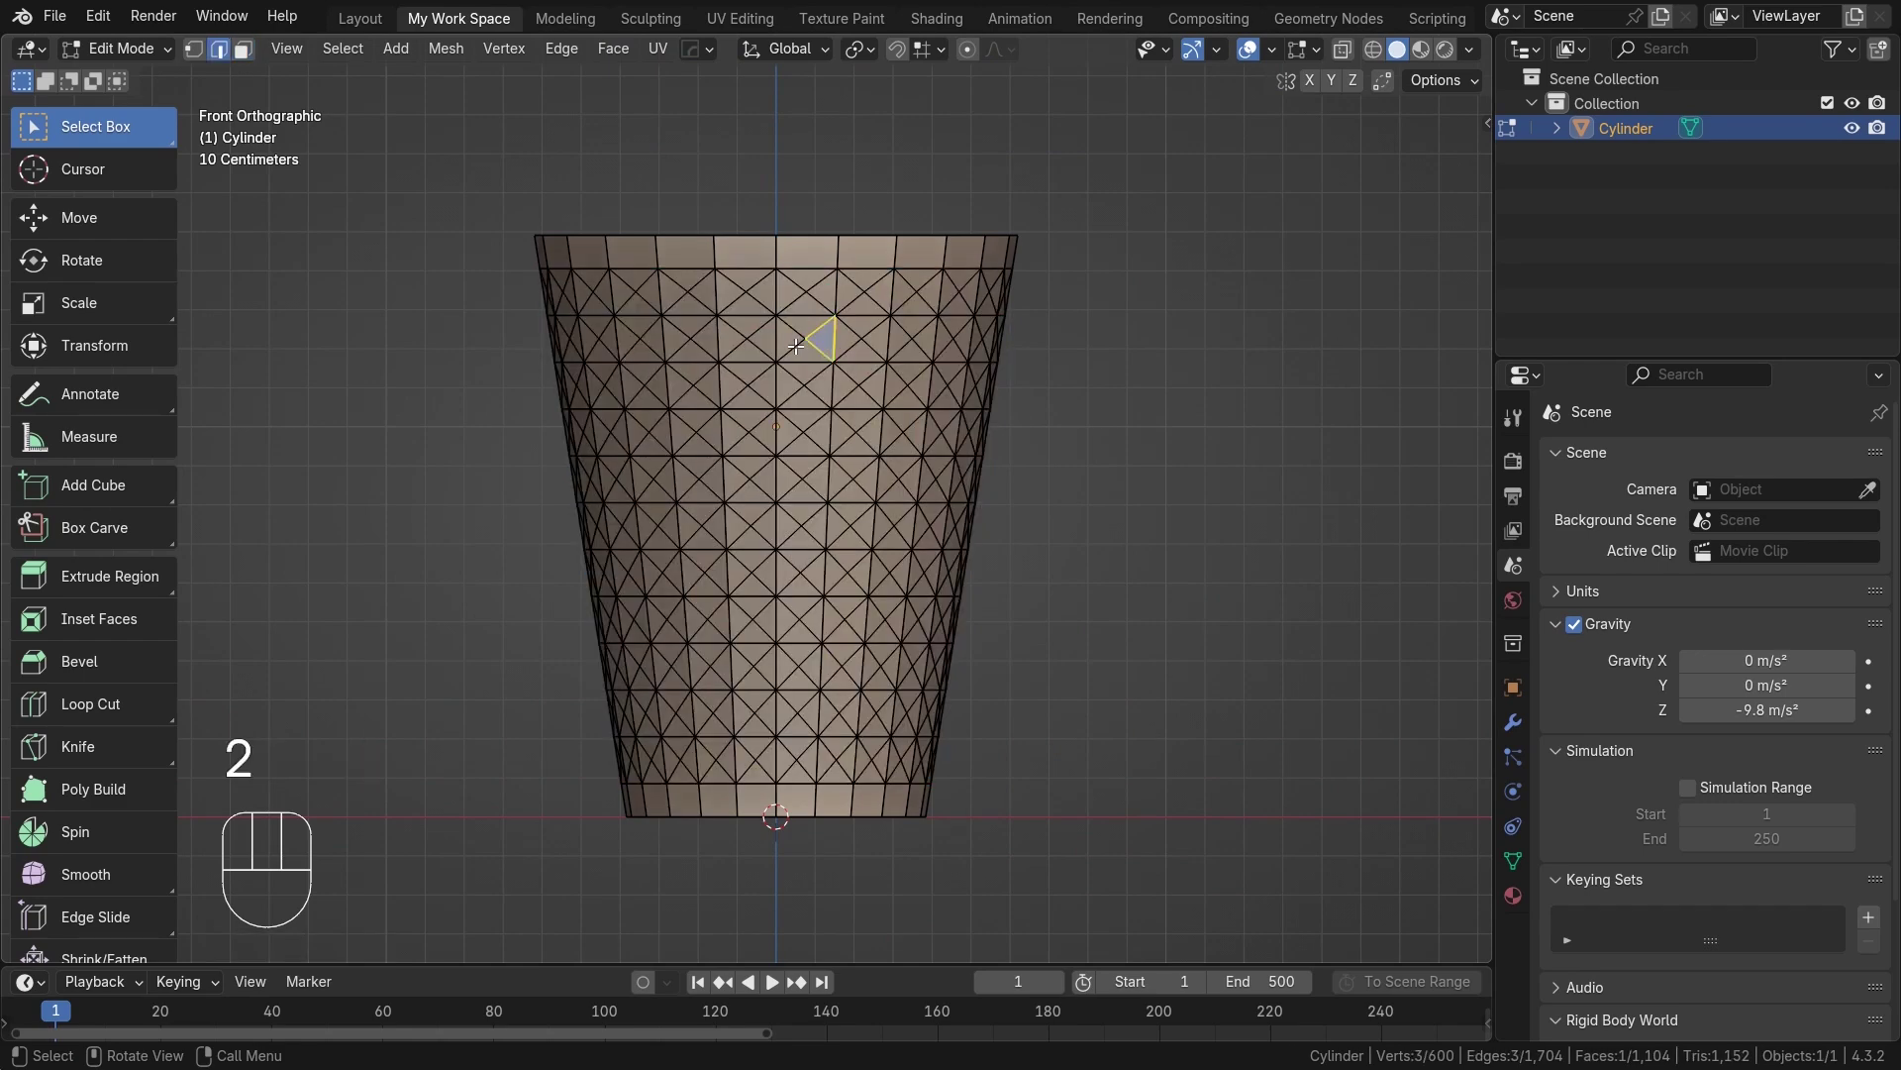
click(816, 348)
shift+click(848, 329)
alt+shift+middle_drag(849, 330, 831, 387)
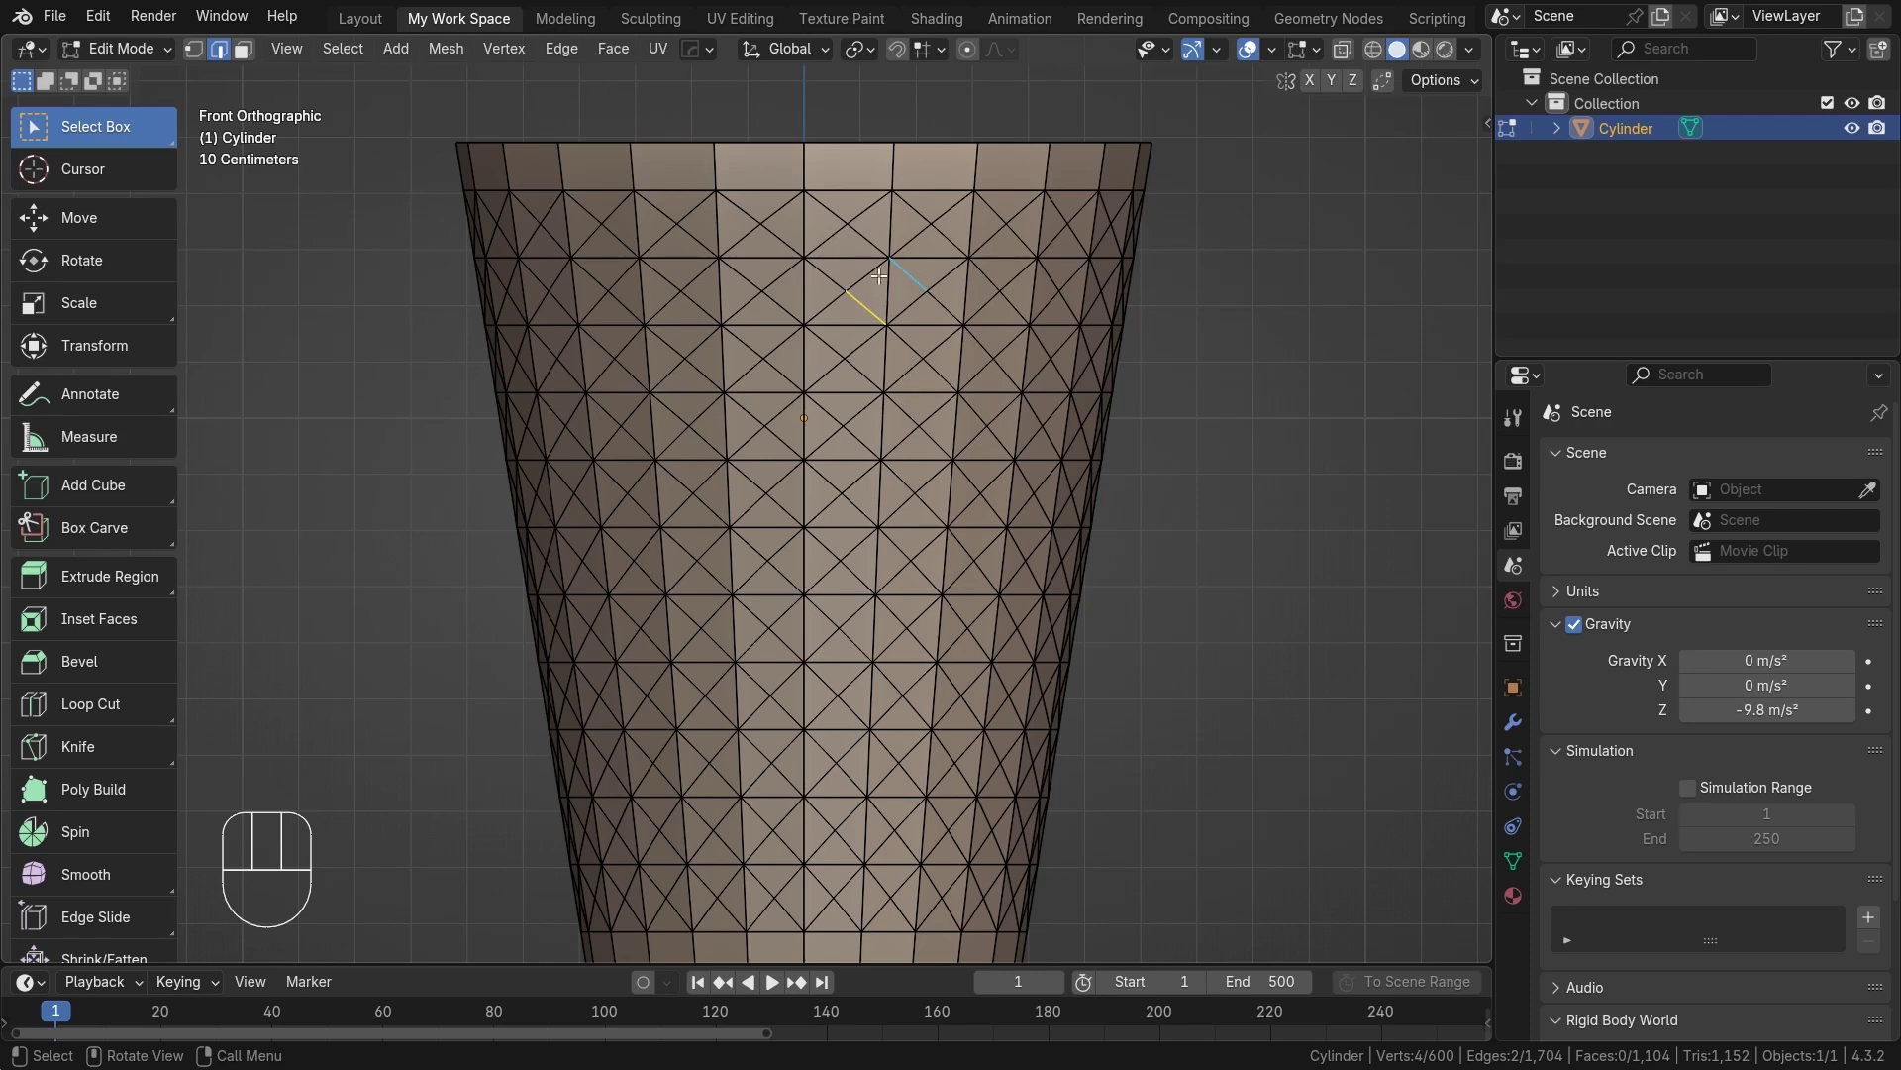
alt+shift+middle_drag(856, 511, 880, 474)
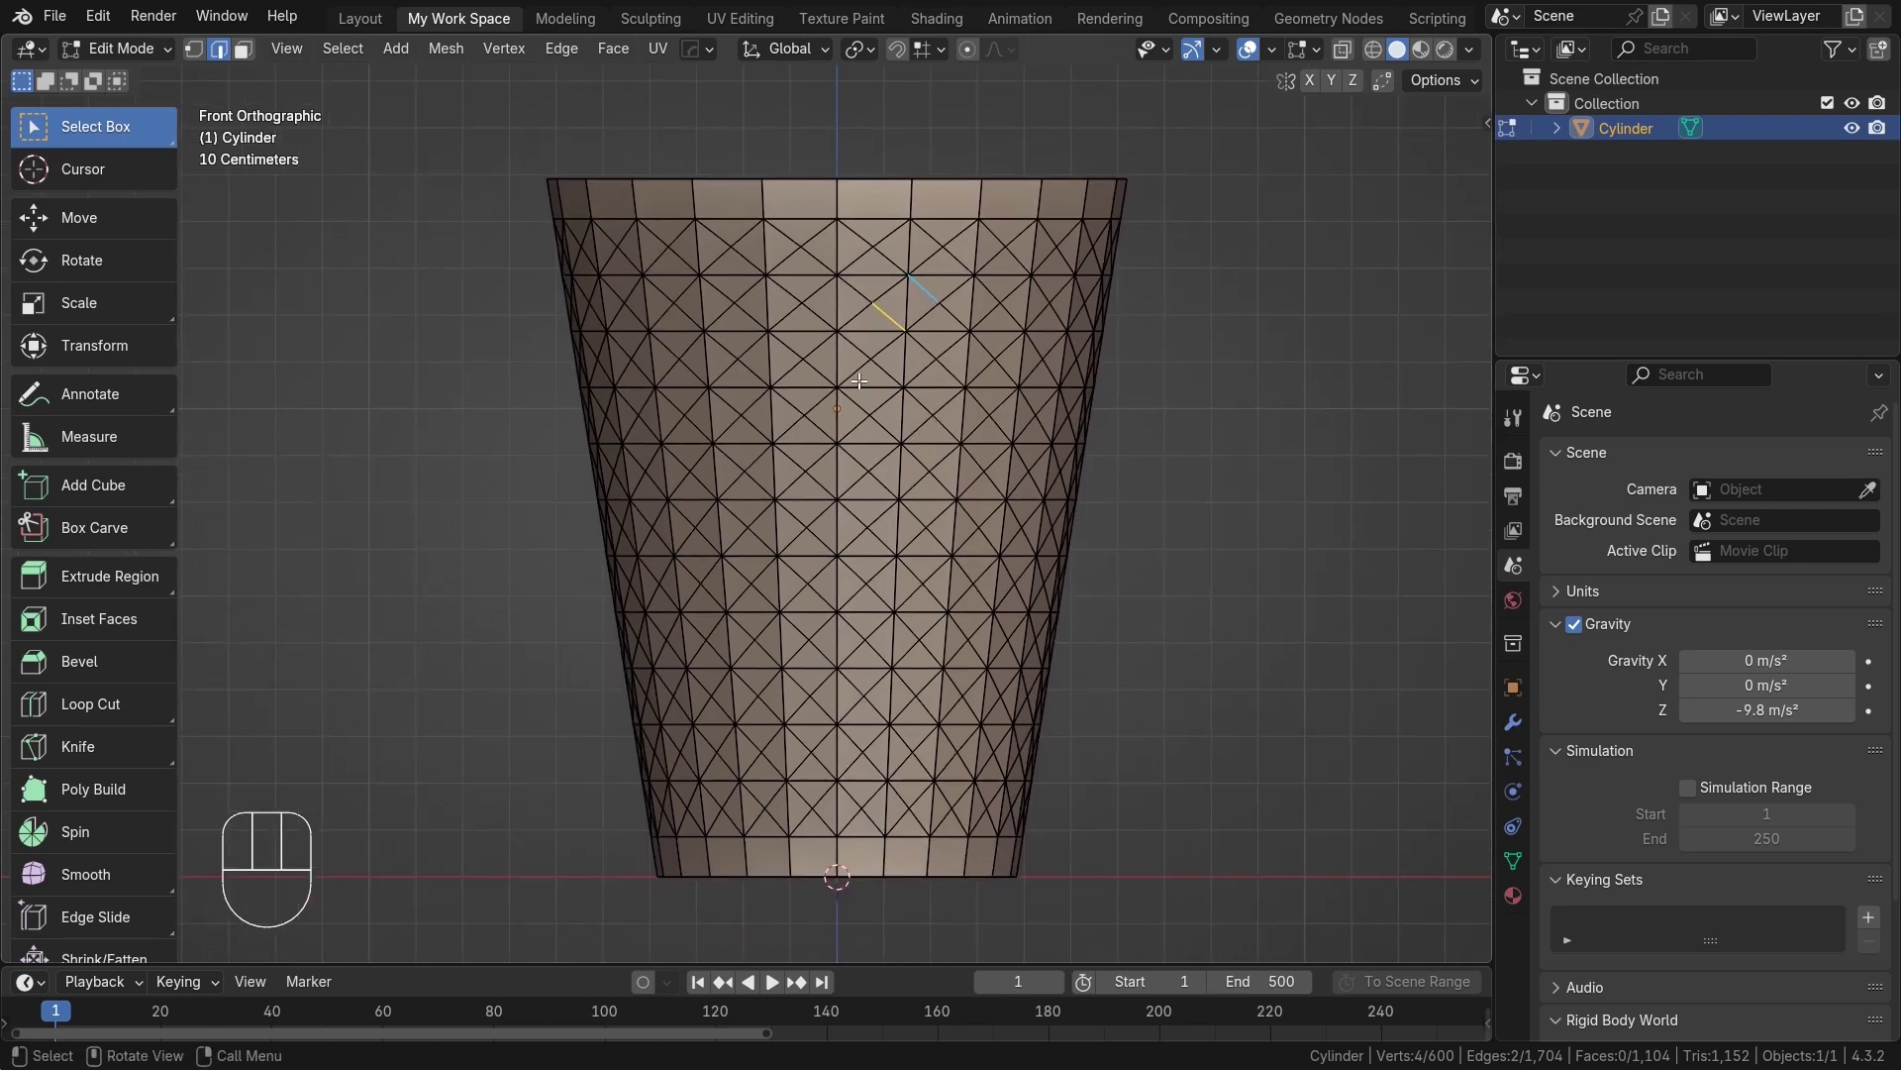
alt+shift+middle_drag(859, 380, 811, 436)
key(shift)
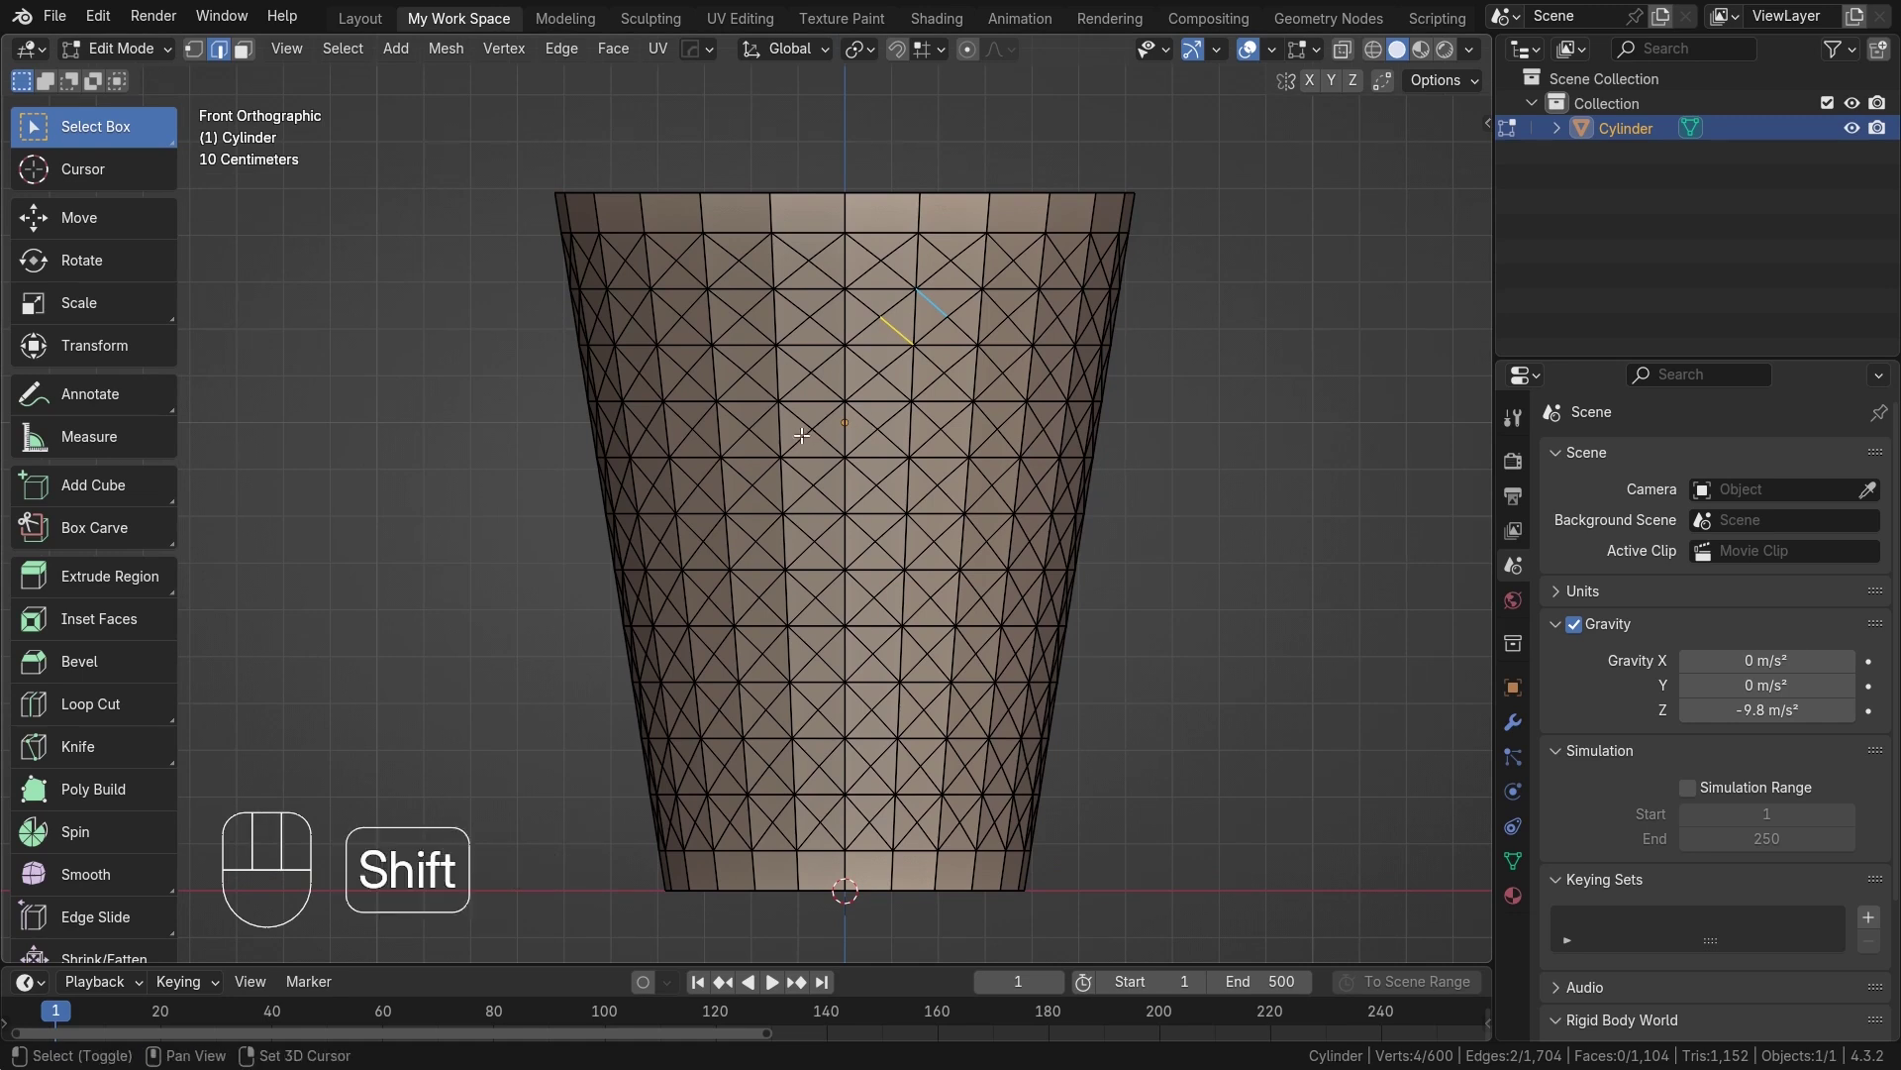
Extend the selection to all edges of similar length, using Equal comparison and a threshold of about 0.004.
key(shift+g)
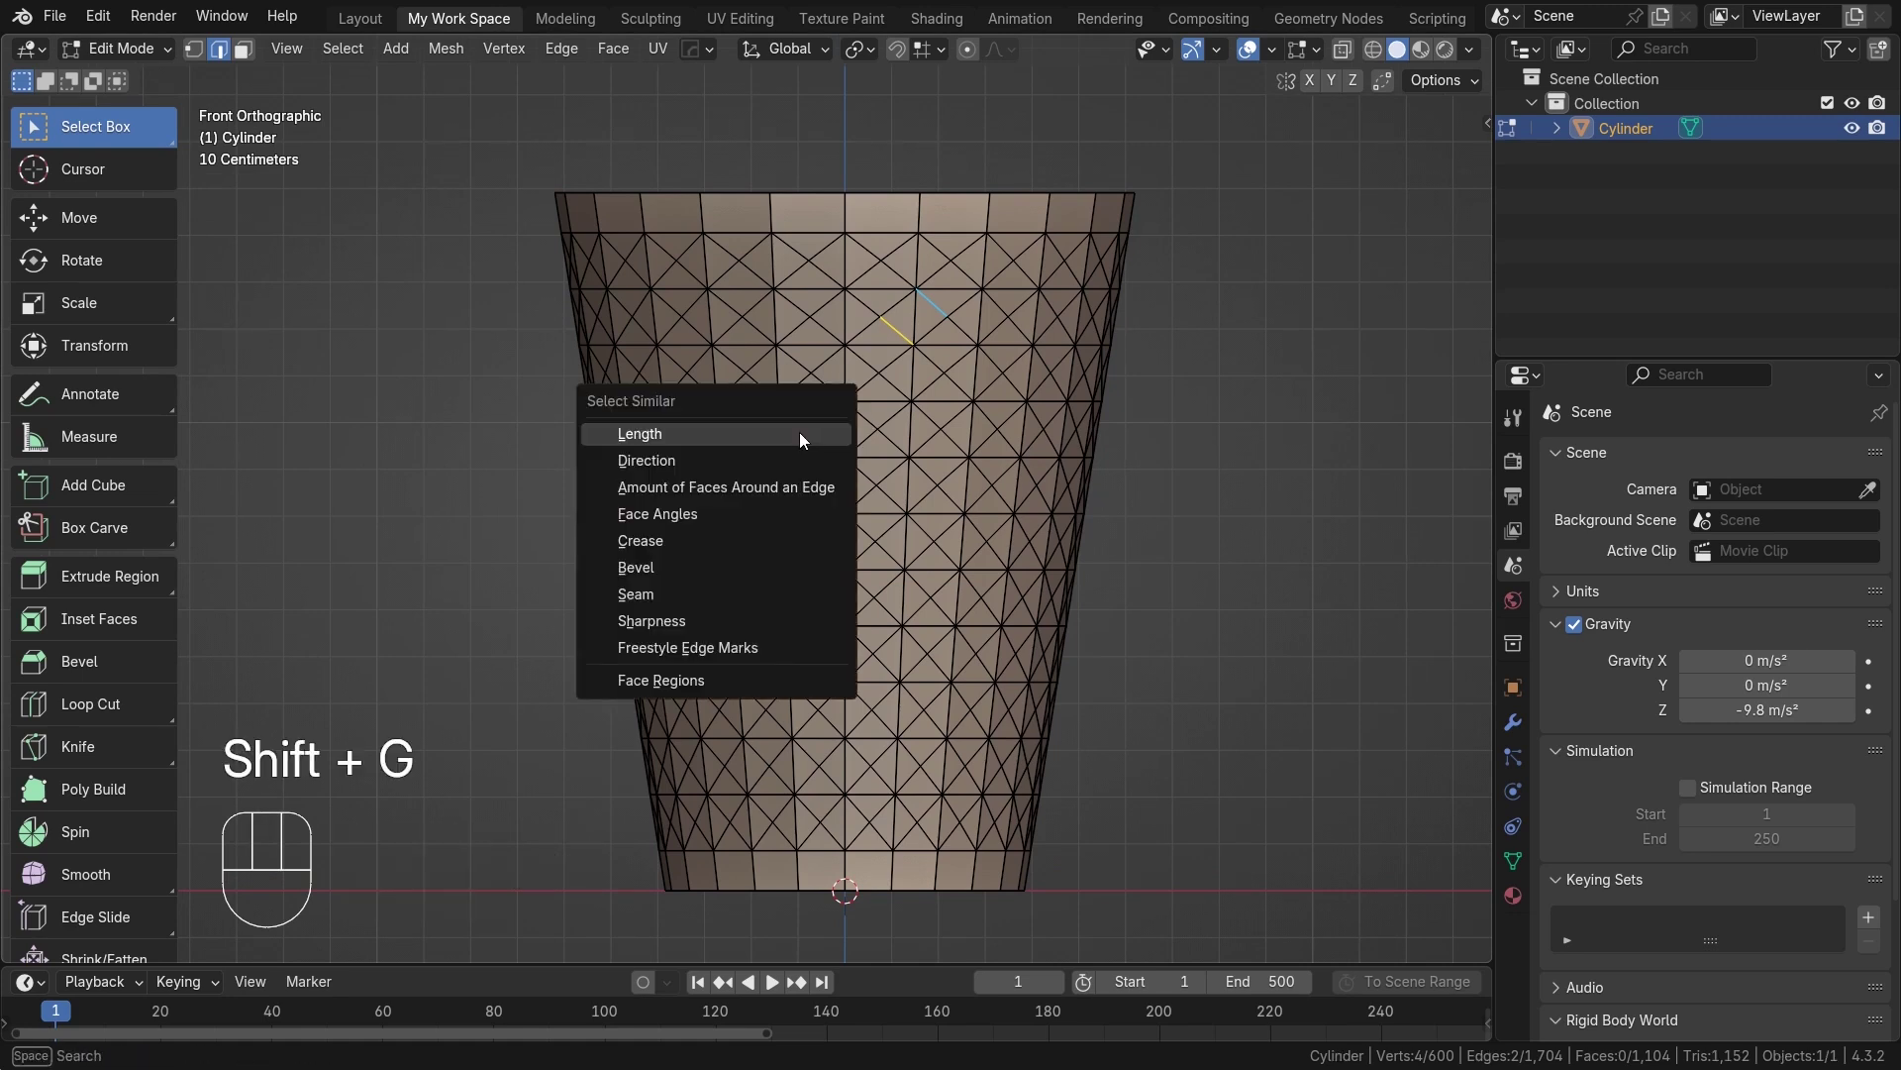
click(663, 436)
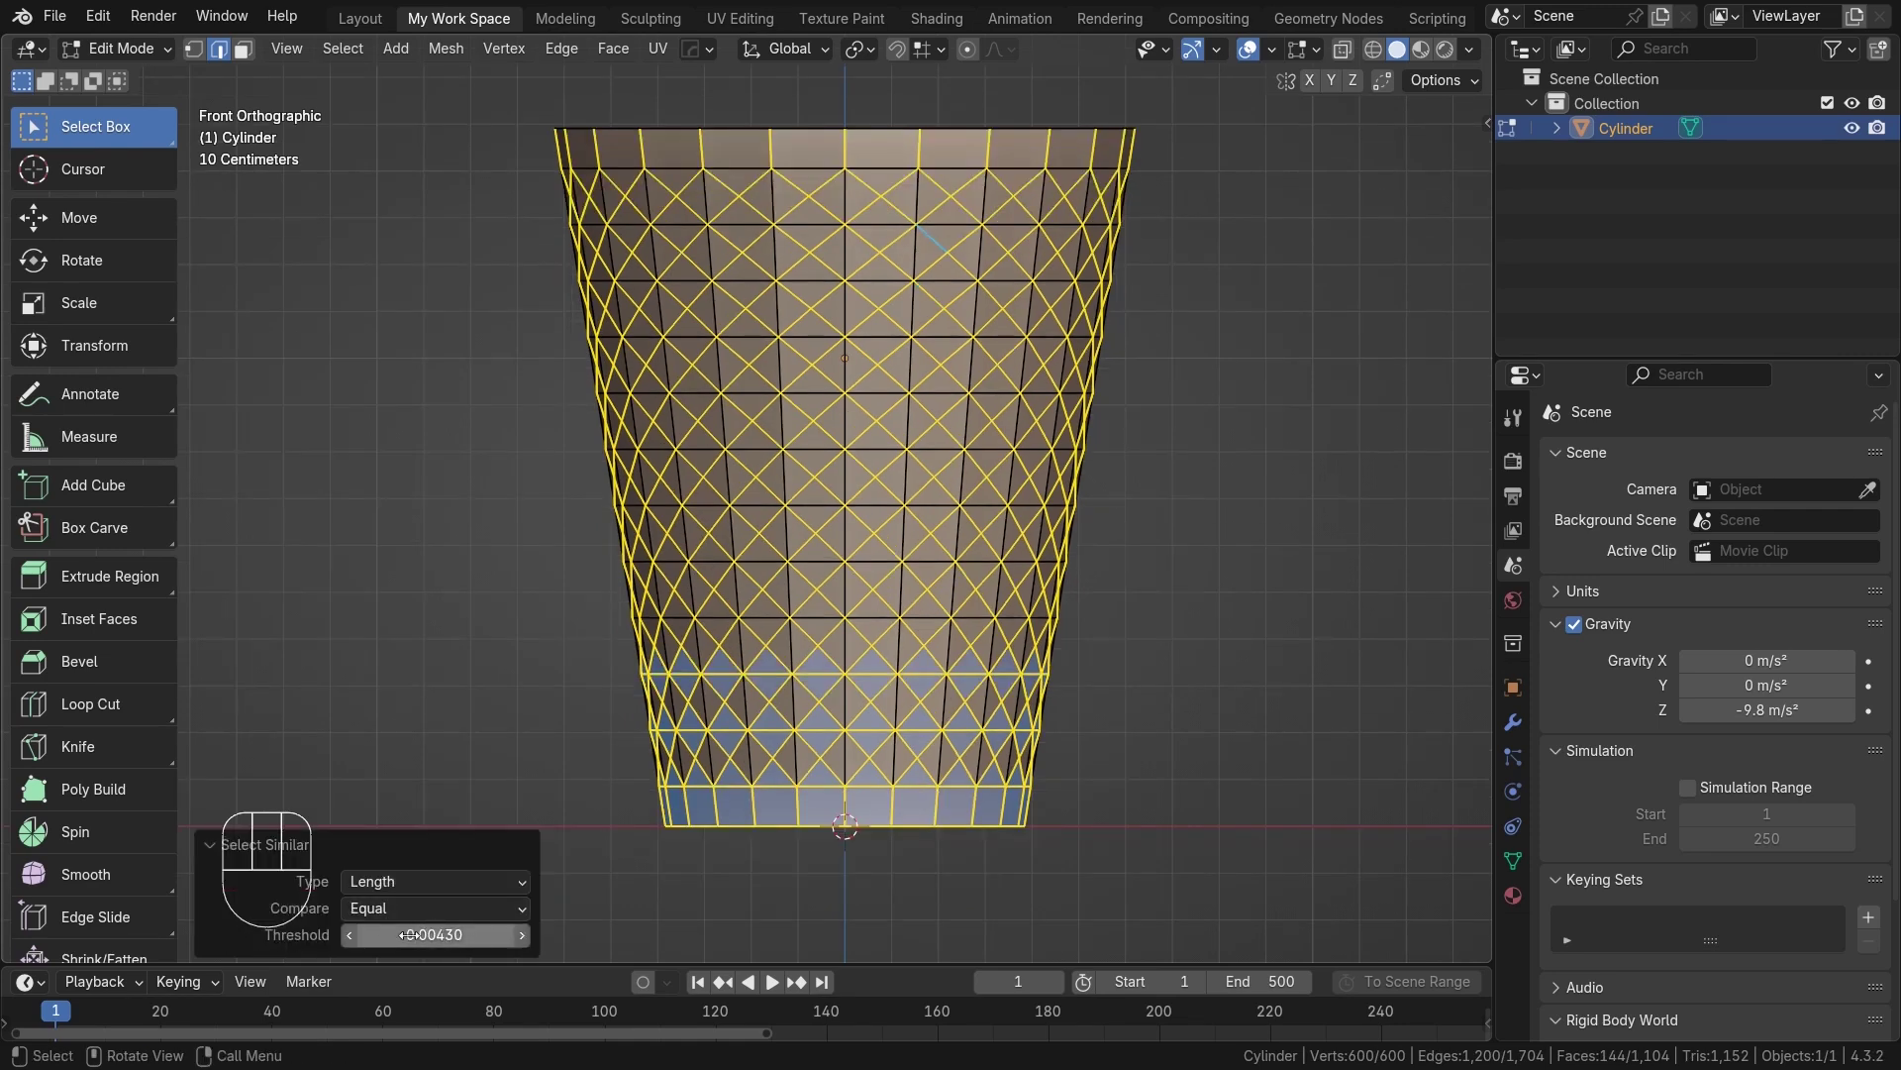
click(349, 935)
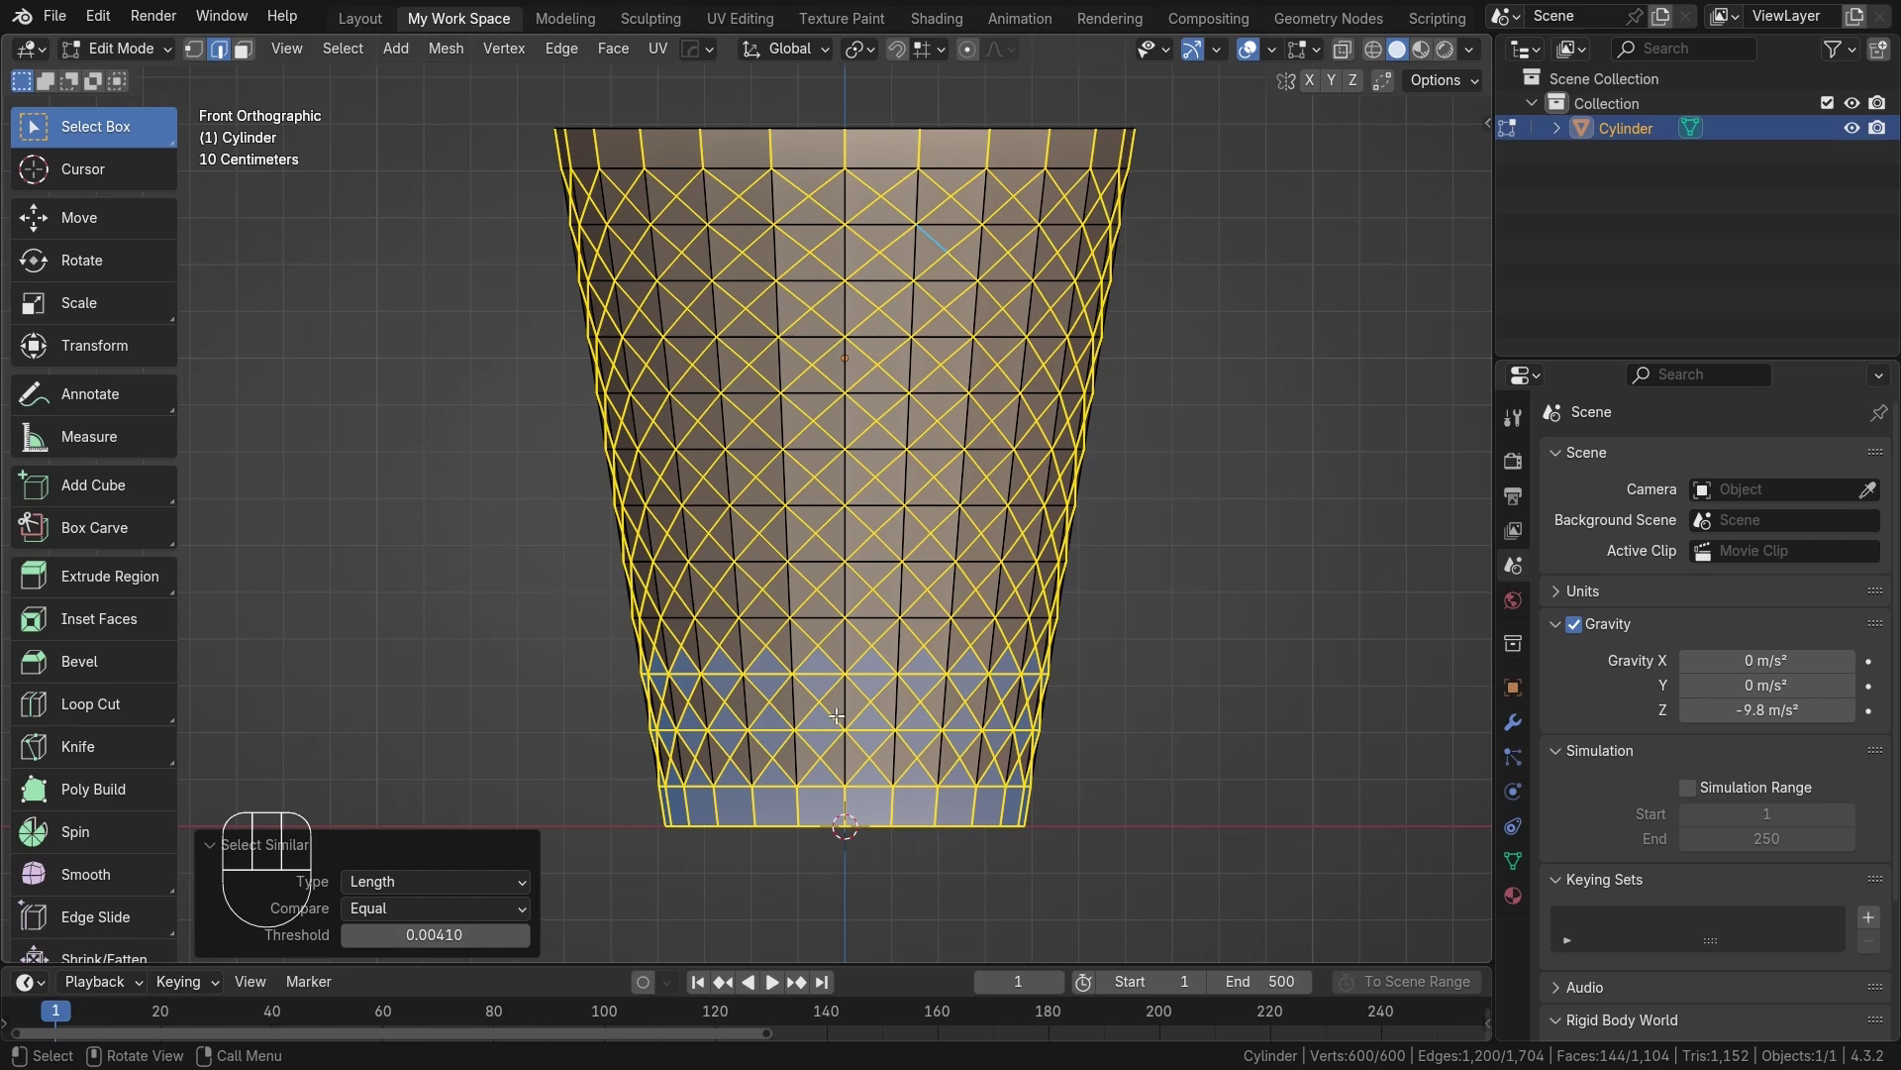
click(352, 936)
click(352, 936)
click(525, 936)
click(229, 839)
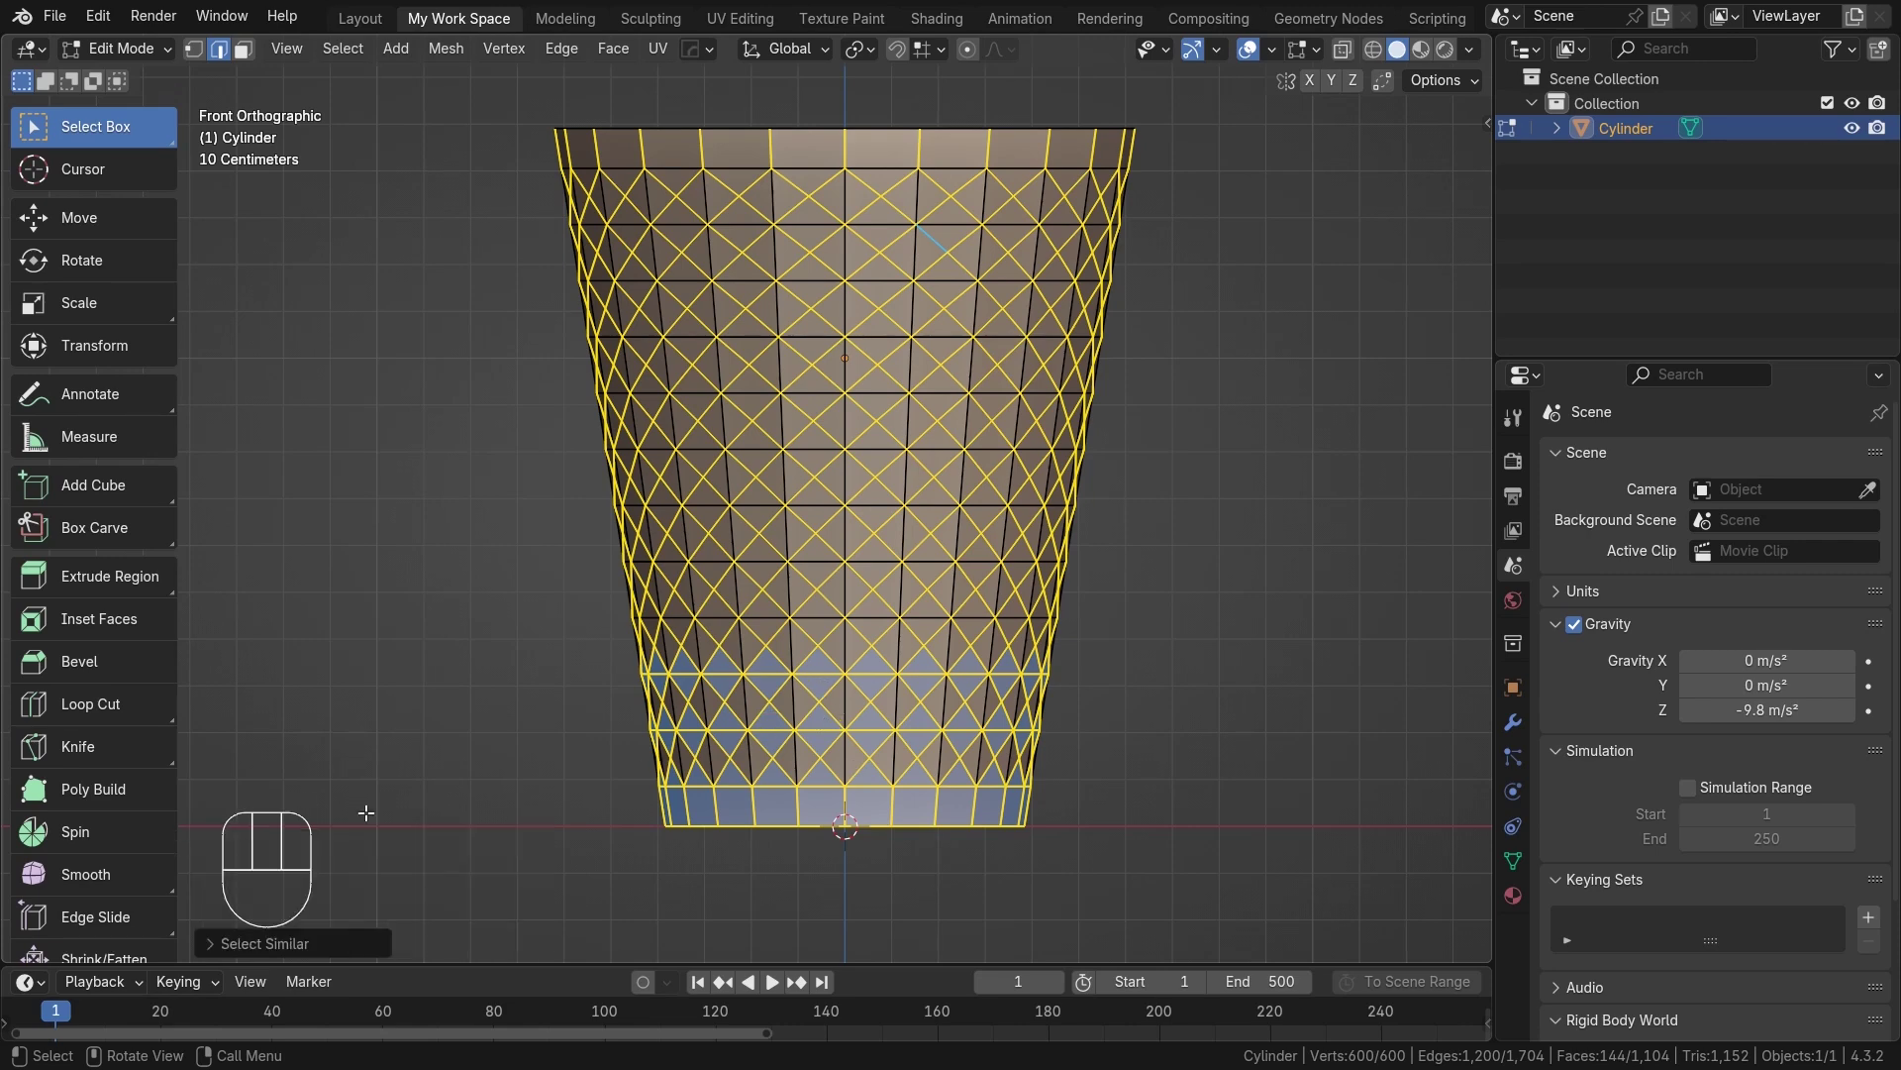
With X-ray on, deselect the three horizontal edge rings just above the base rim.
scroll(1075, 747, up, 1)
key(alt+z)
shift+middle_drag(848, 715, 863, 662)
key(alt+z)
key(alt+z)
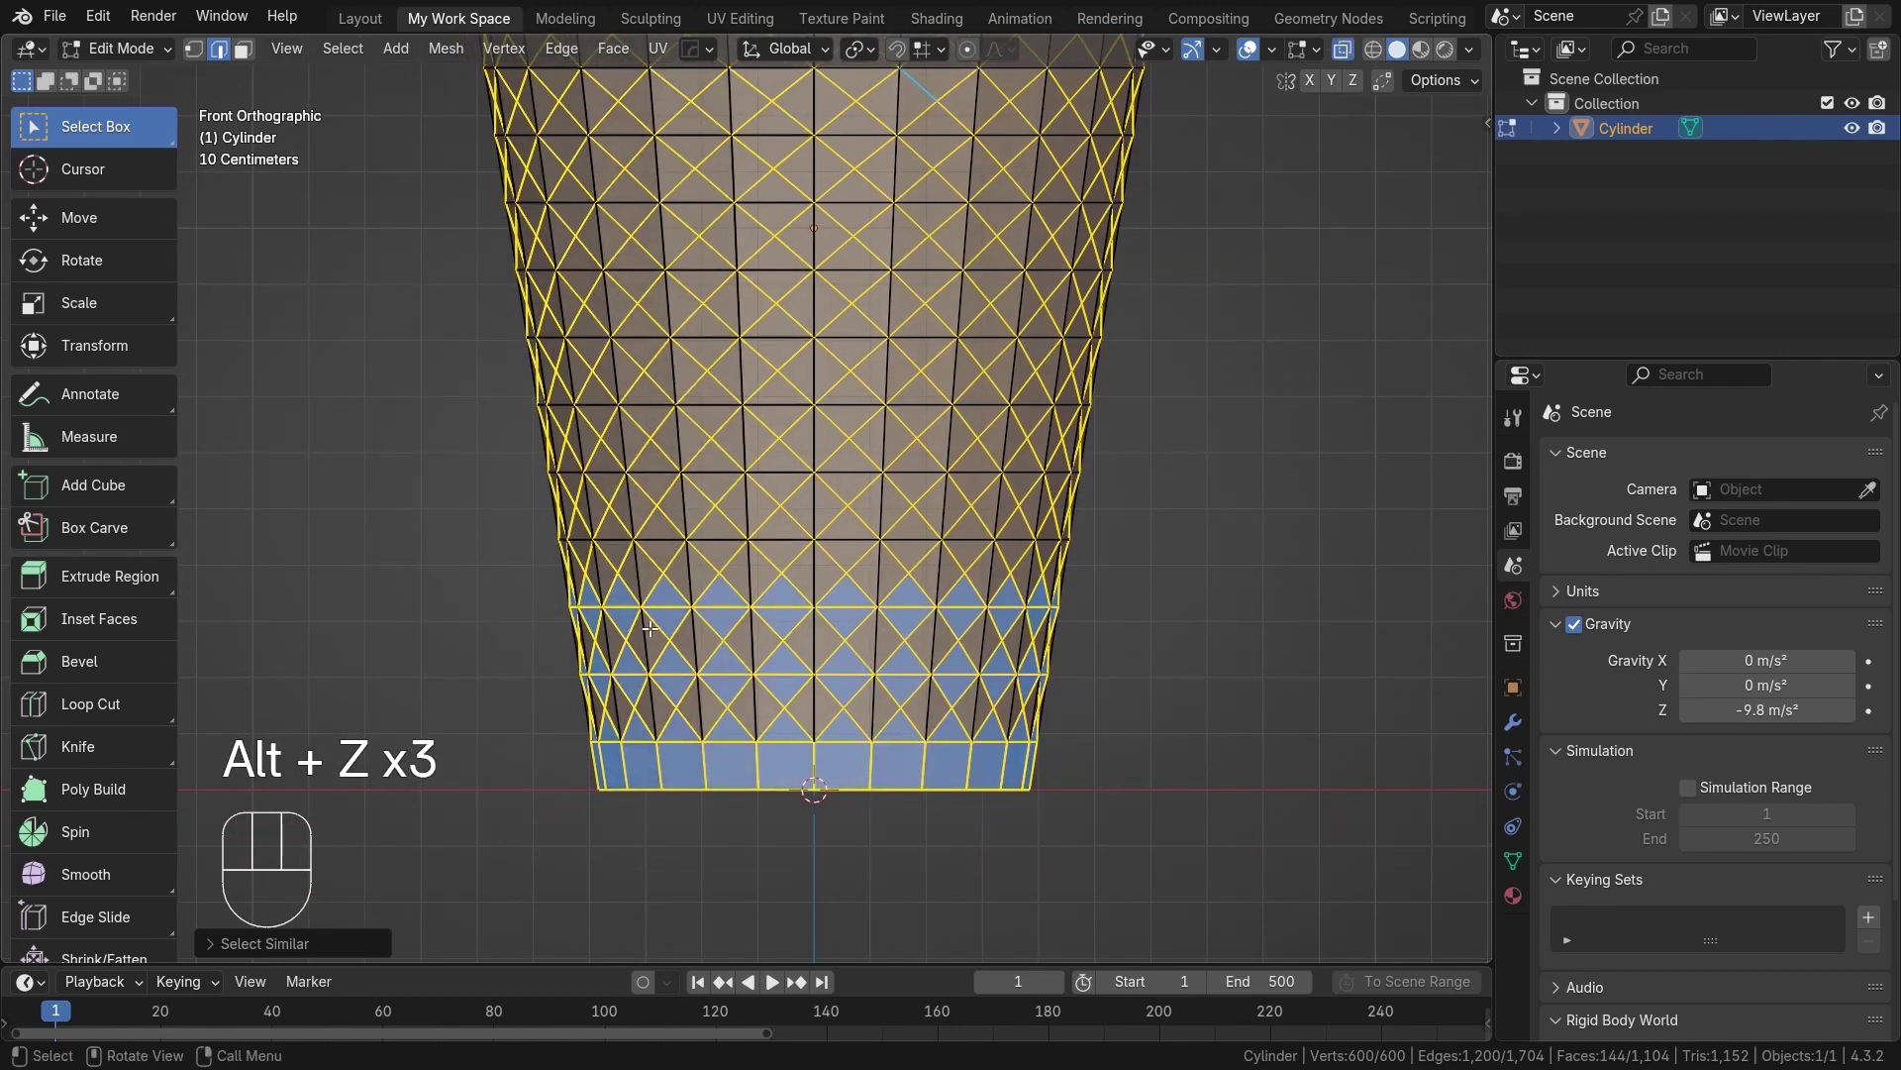
ctrl+drag(512, 585, 1123, 631)
ctrl+drag(546, 654, 1126, 692)
ctrl+drag(550, 728, 1105, 770)
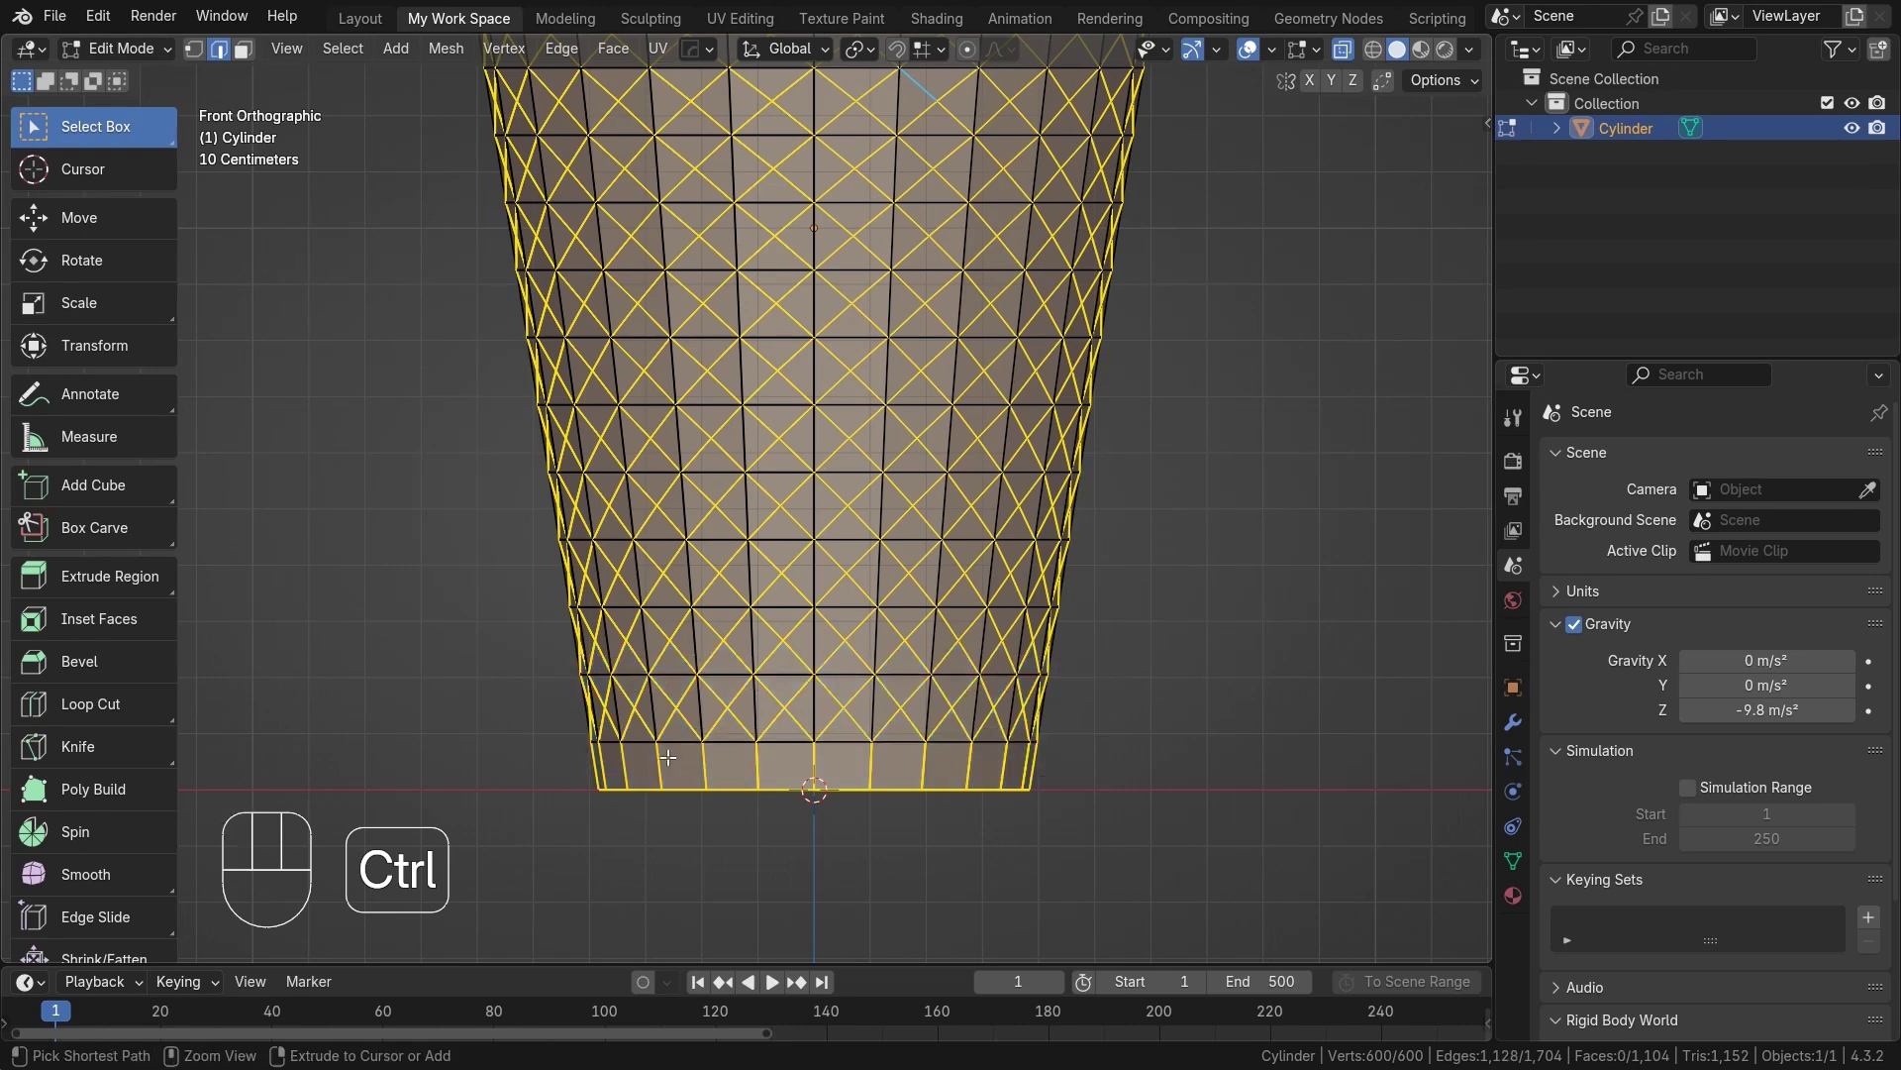
Invert the edge selection and dissolve the selected horizontal and vertical edges, leaving a diamond lattice on the wall.
scroll(1077, 690, down, 2)
alt+shift+middle_drag(1019, 557, 1047, 599)
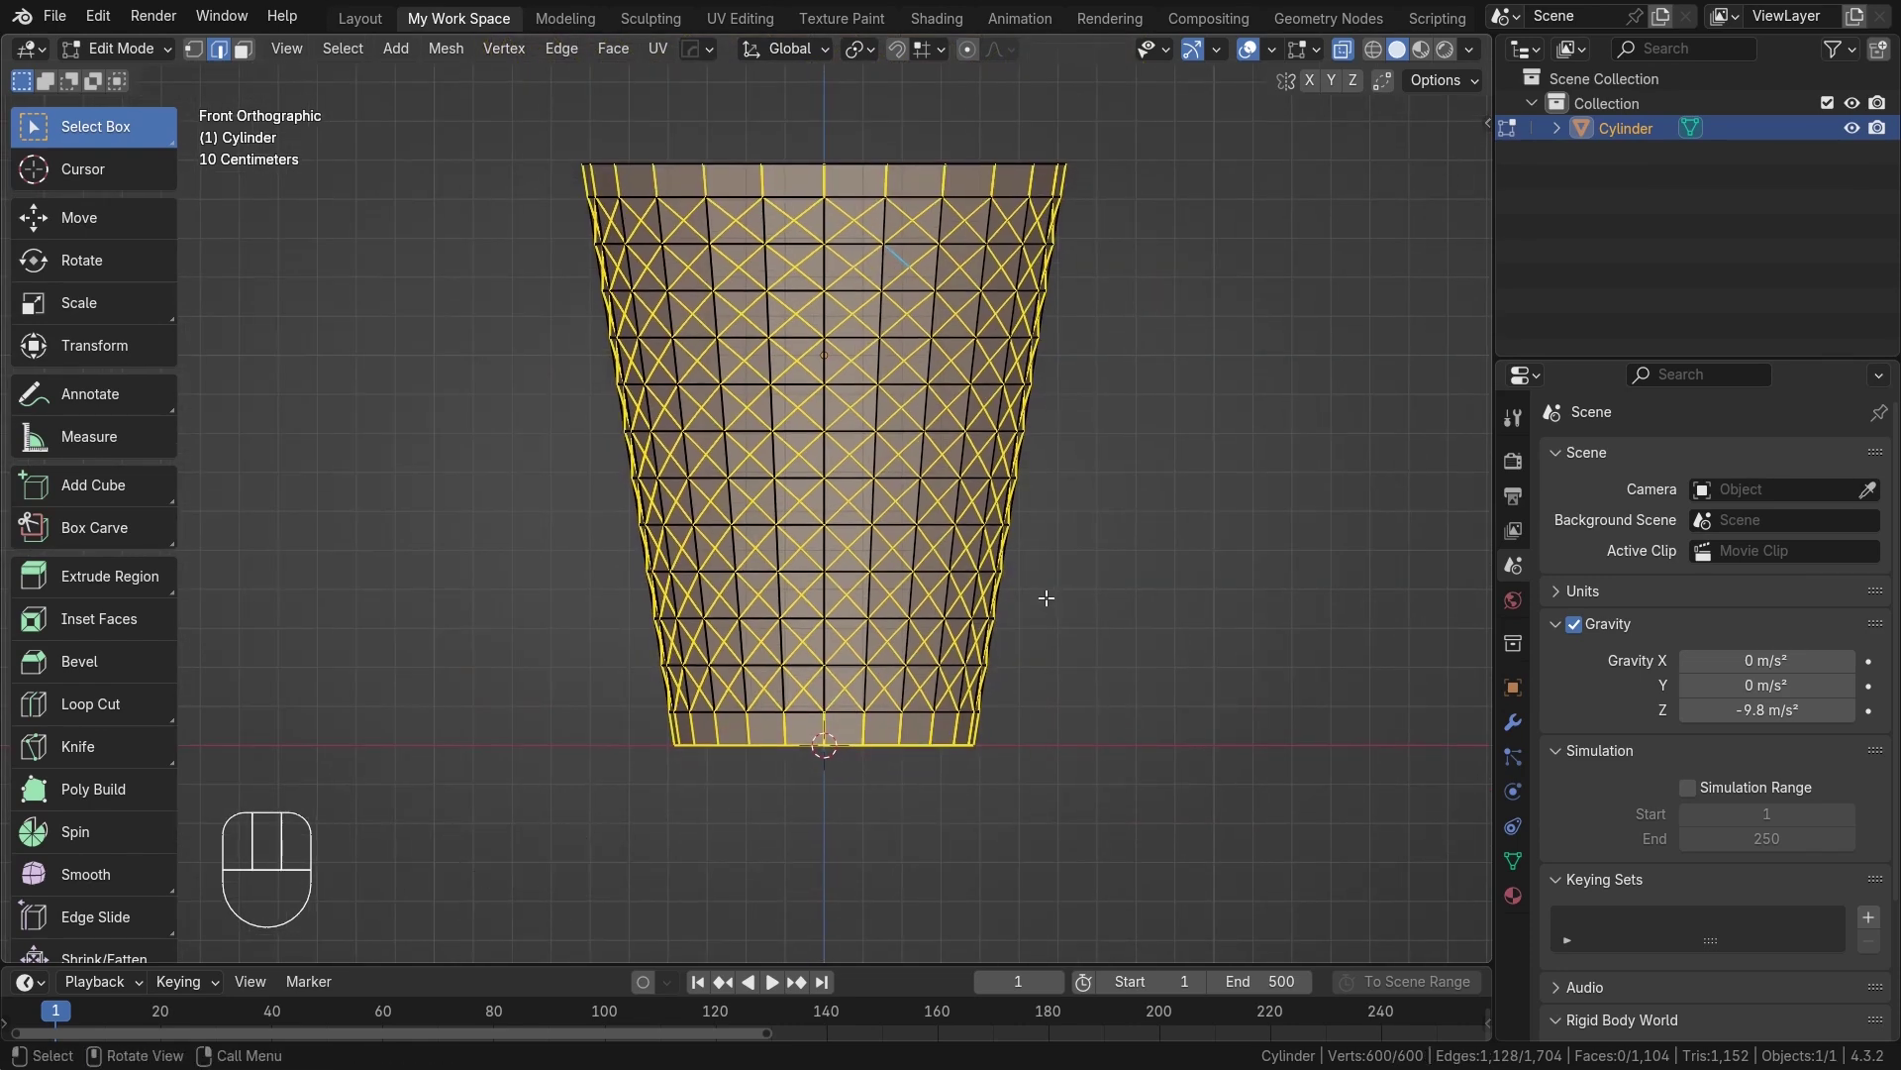
alt+shift+middle_drag(1000, 527, 1024, 580)
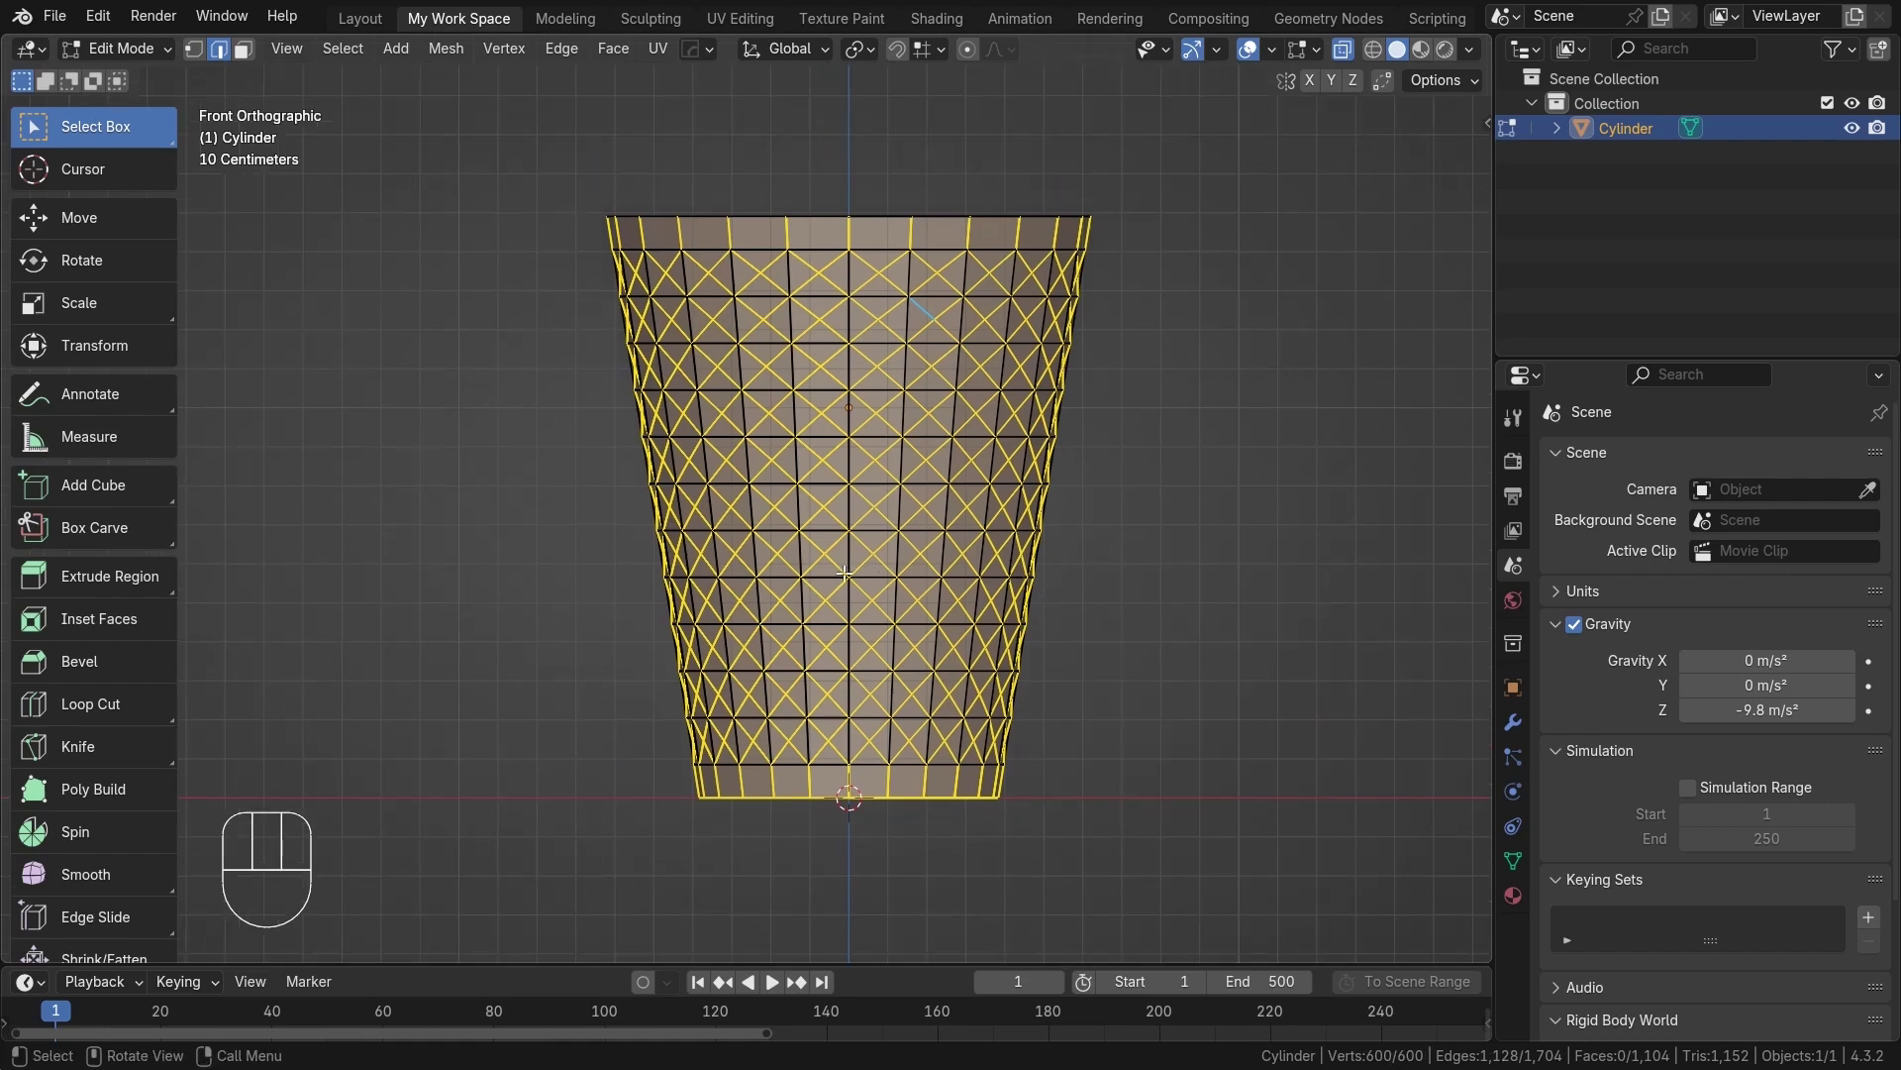
key(ctrl)
key(ctrl+i)
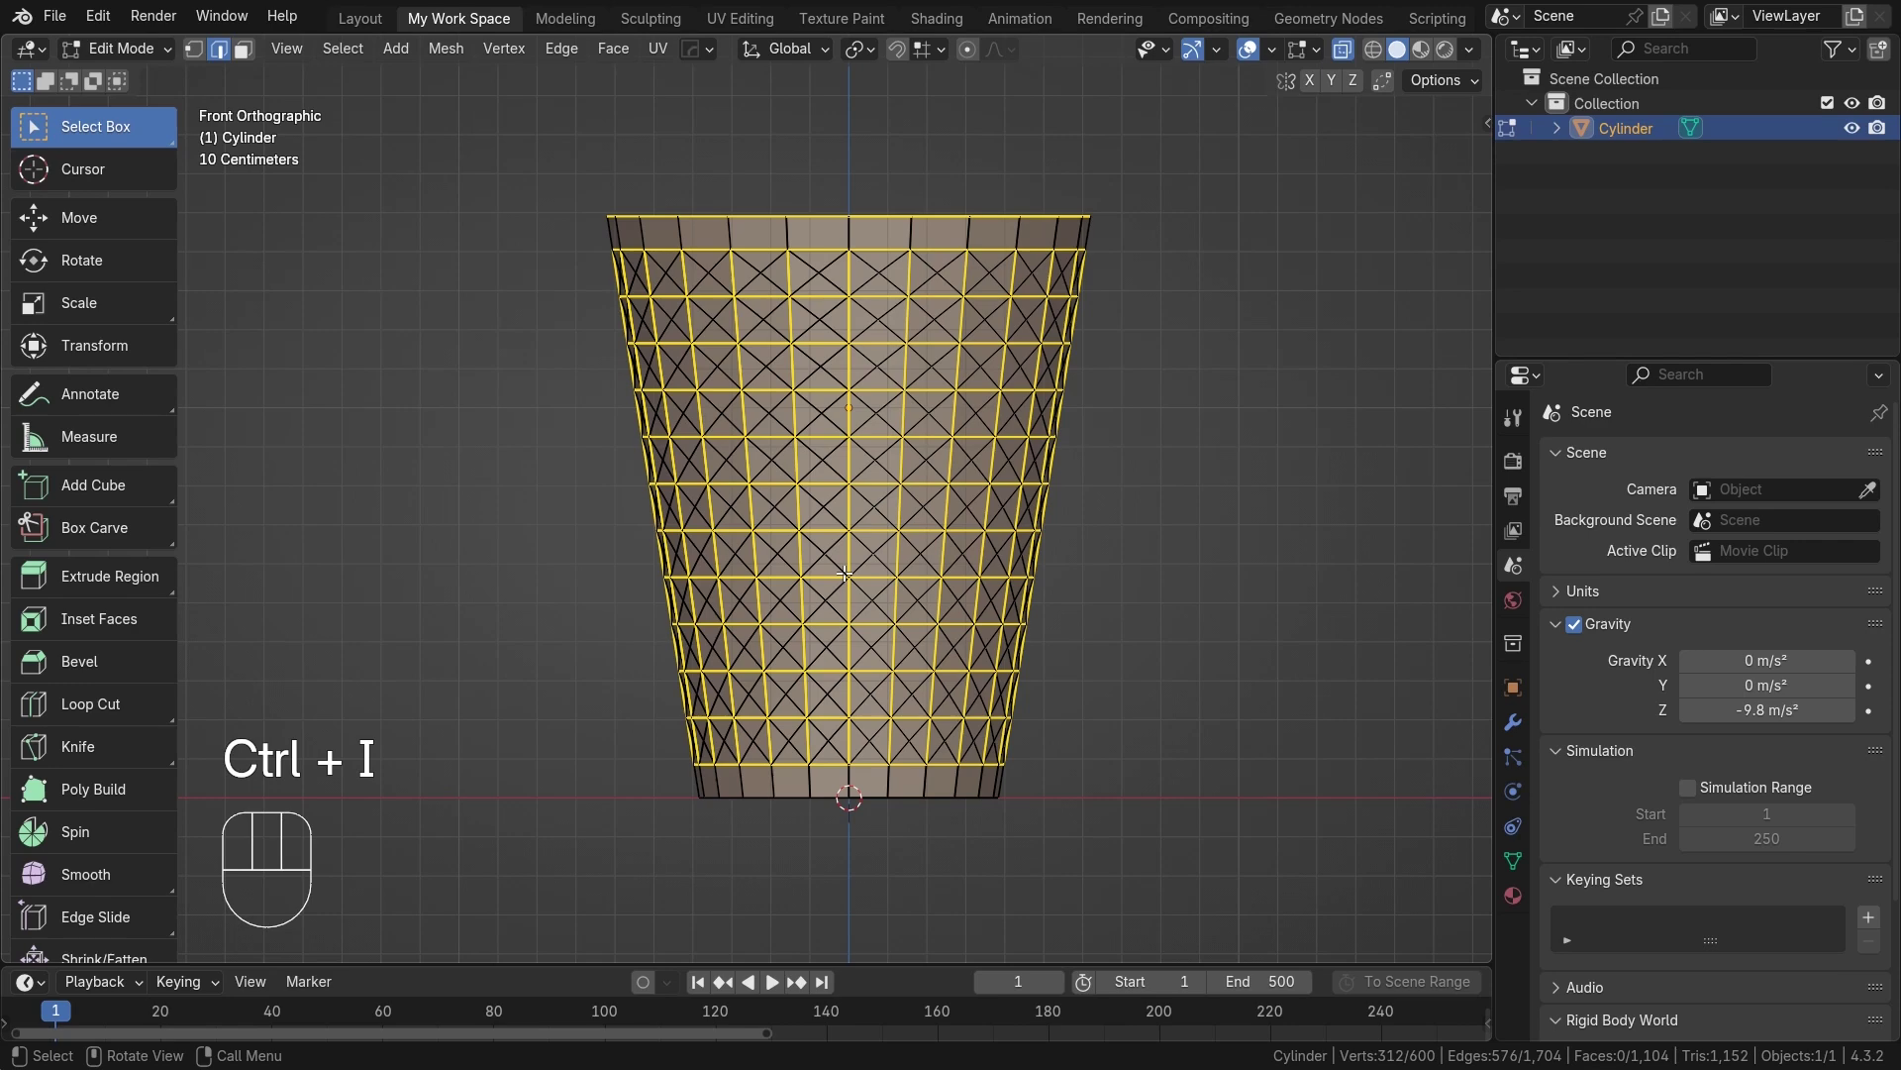
key(x)
click(844, 576)
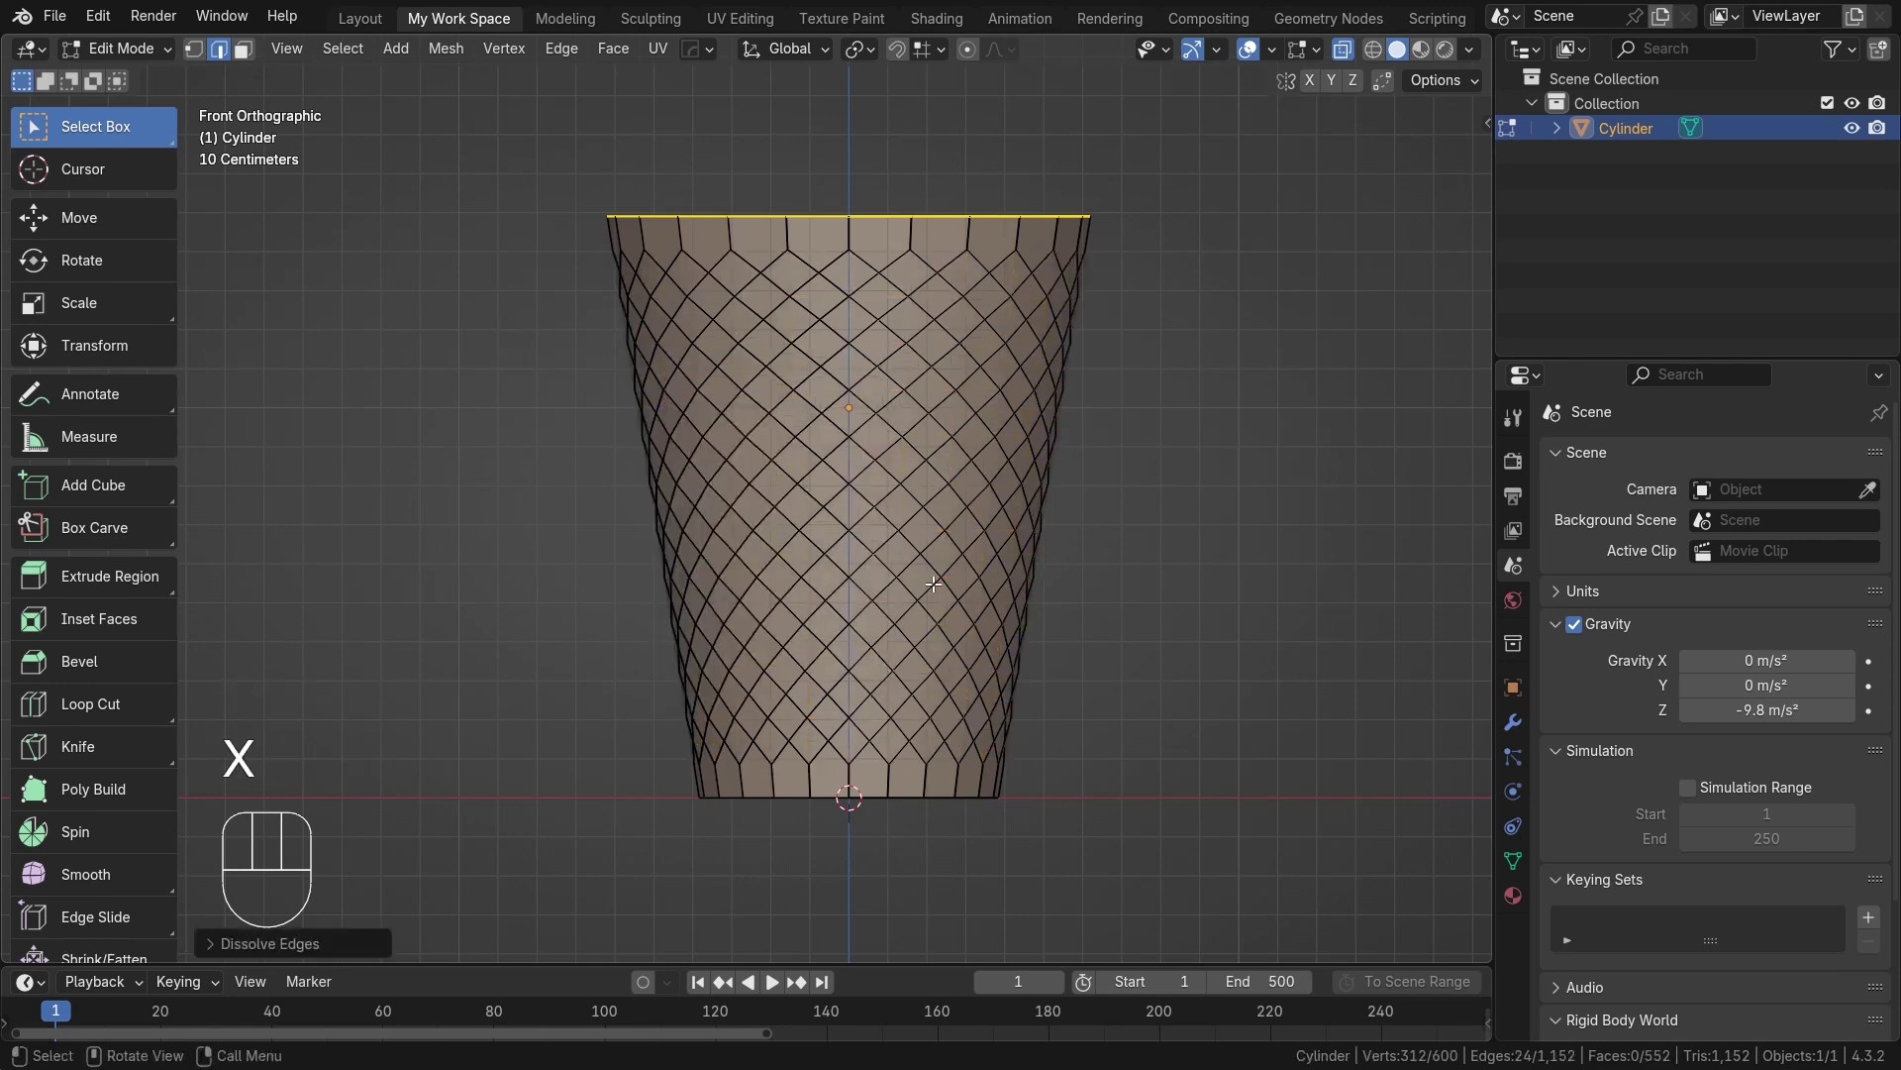
Select one diagonal edge loop spiralling down the wall and turn X-ray off.
scroll(932, 584, up, 2)
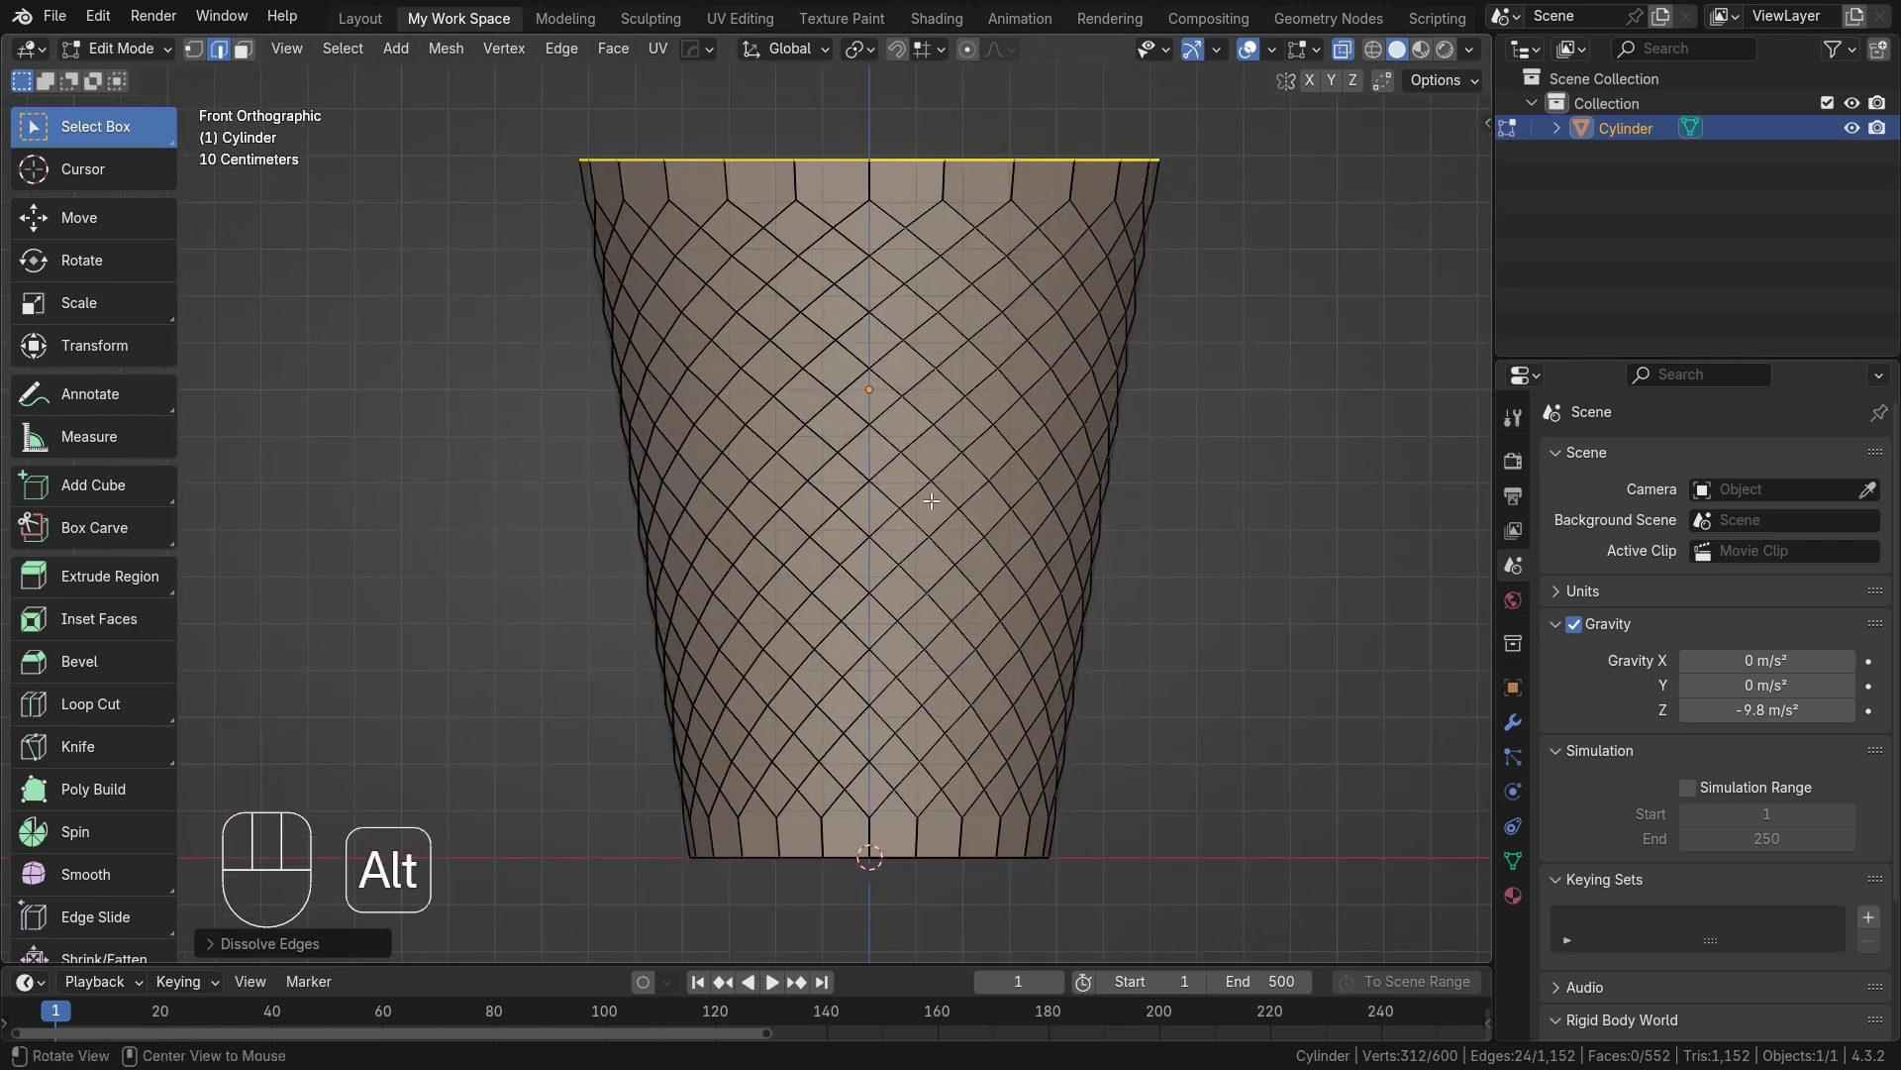
click(861, 405)
alt+click(852, 401)
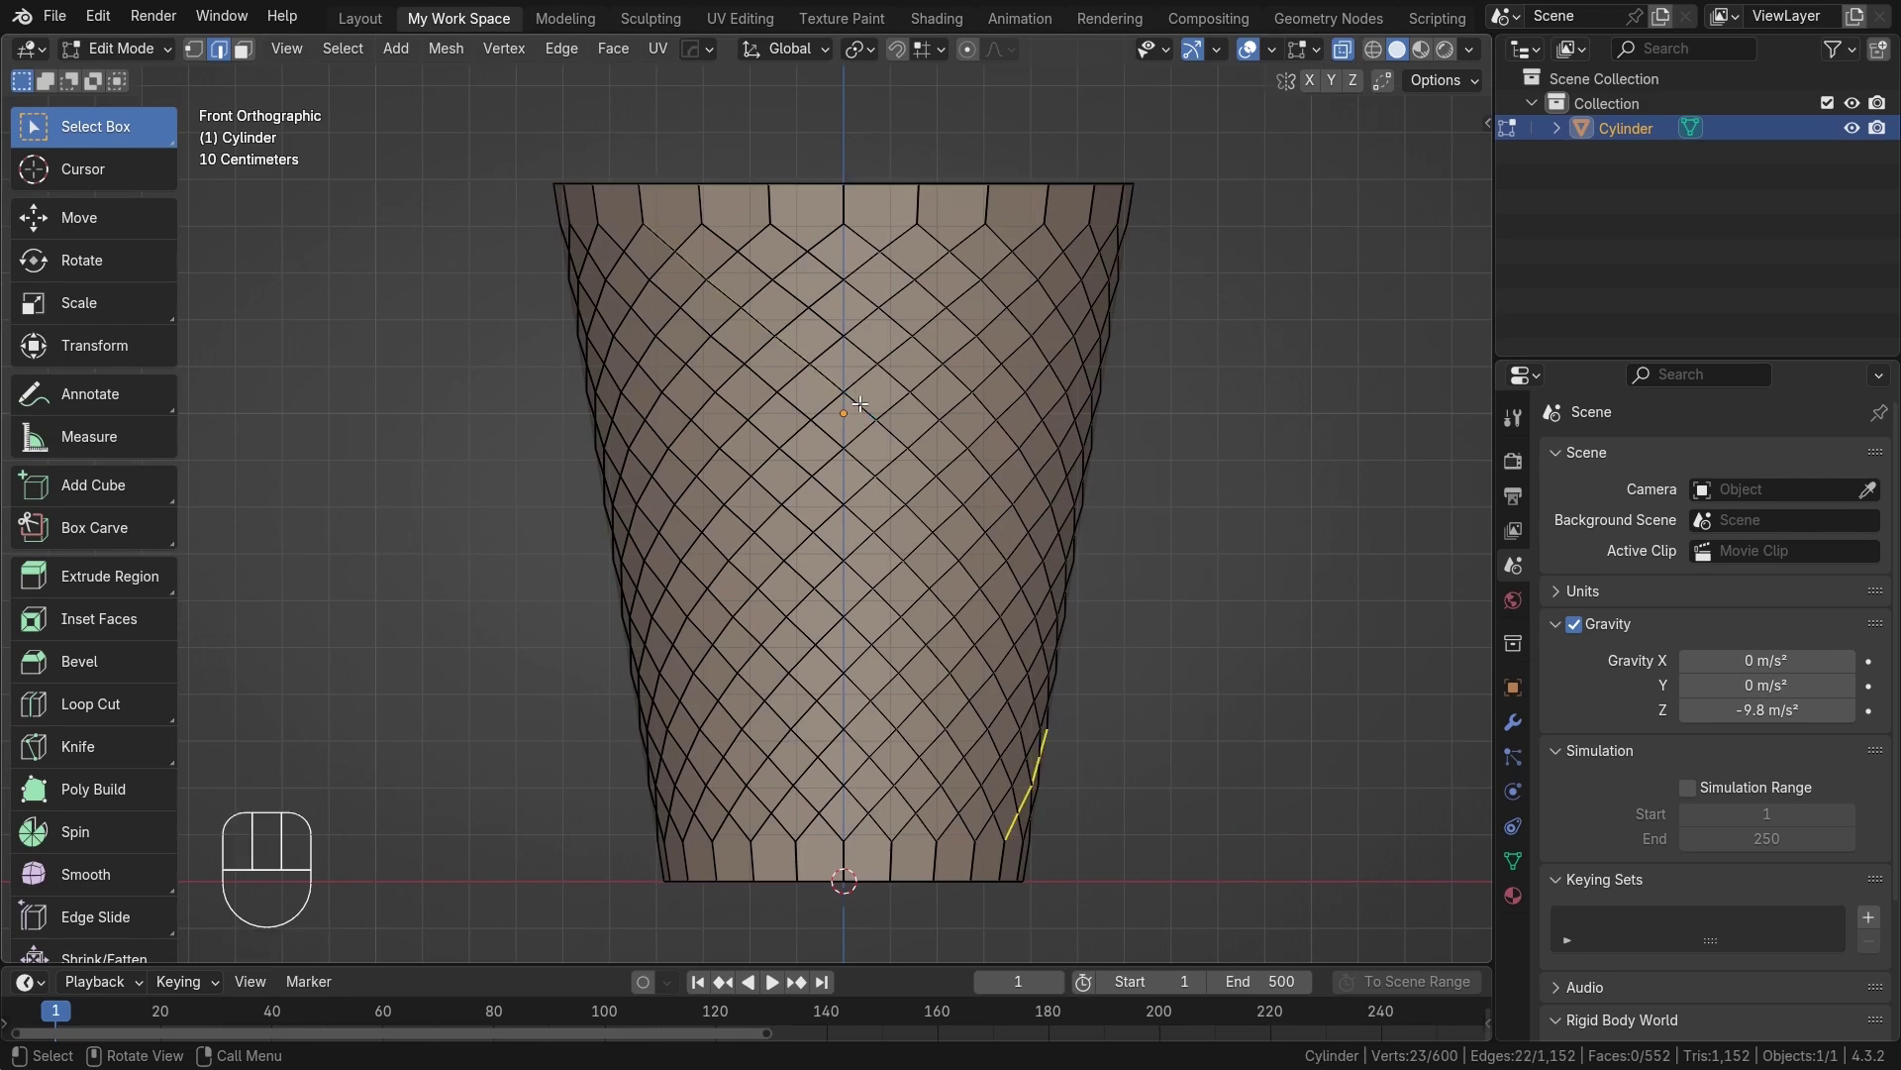
key(alt+z)
scroll(826, 375, down, 1)
alt+shift+middle_drag(835, 426, 837, 447)
scroll(891, 490, up, 1)
alt+shift+middle_drag(752, 360, 748, 416)
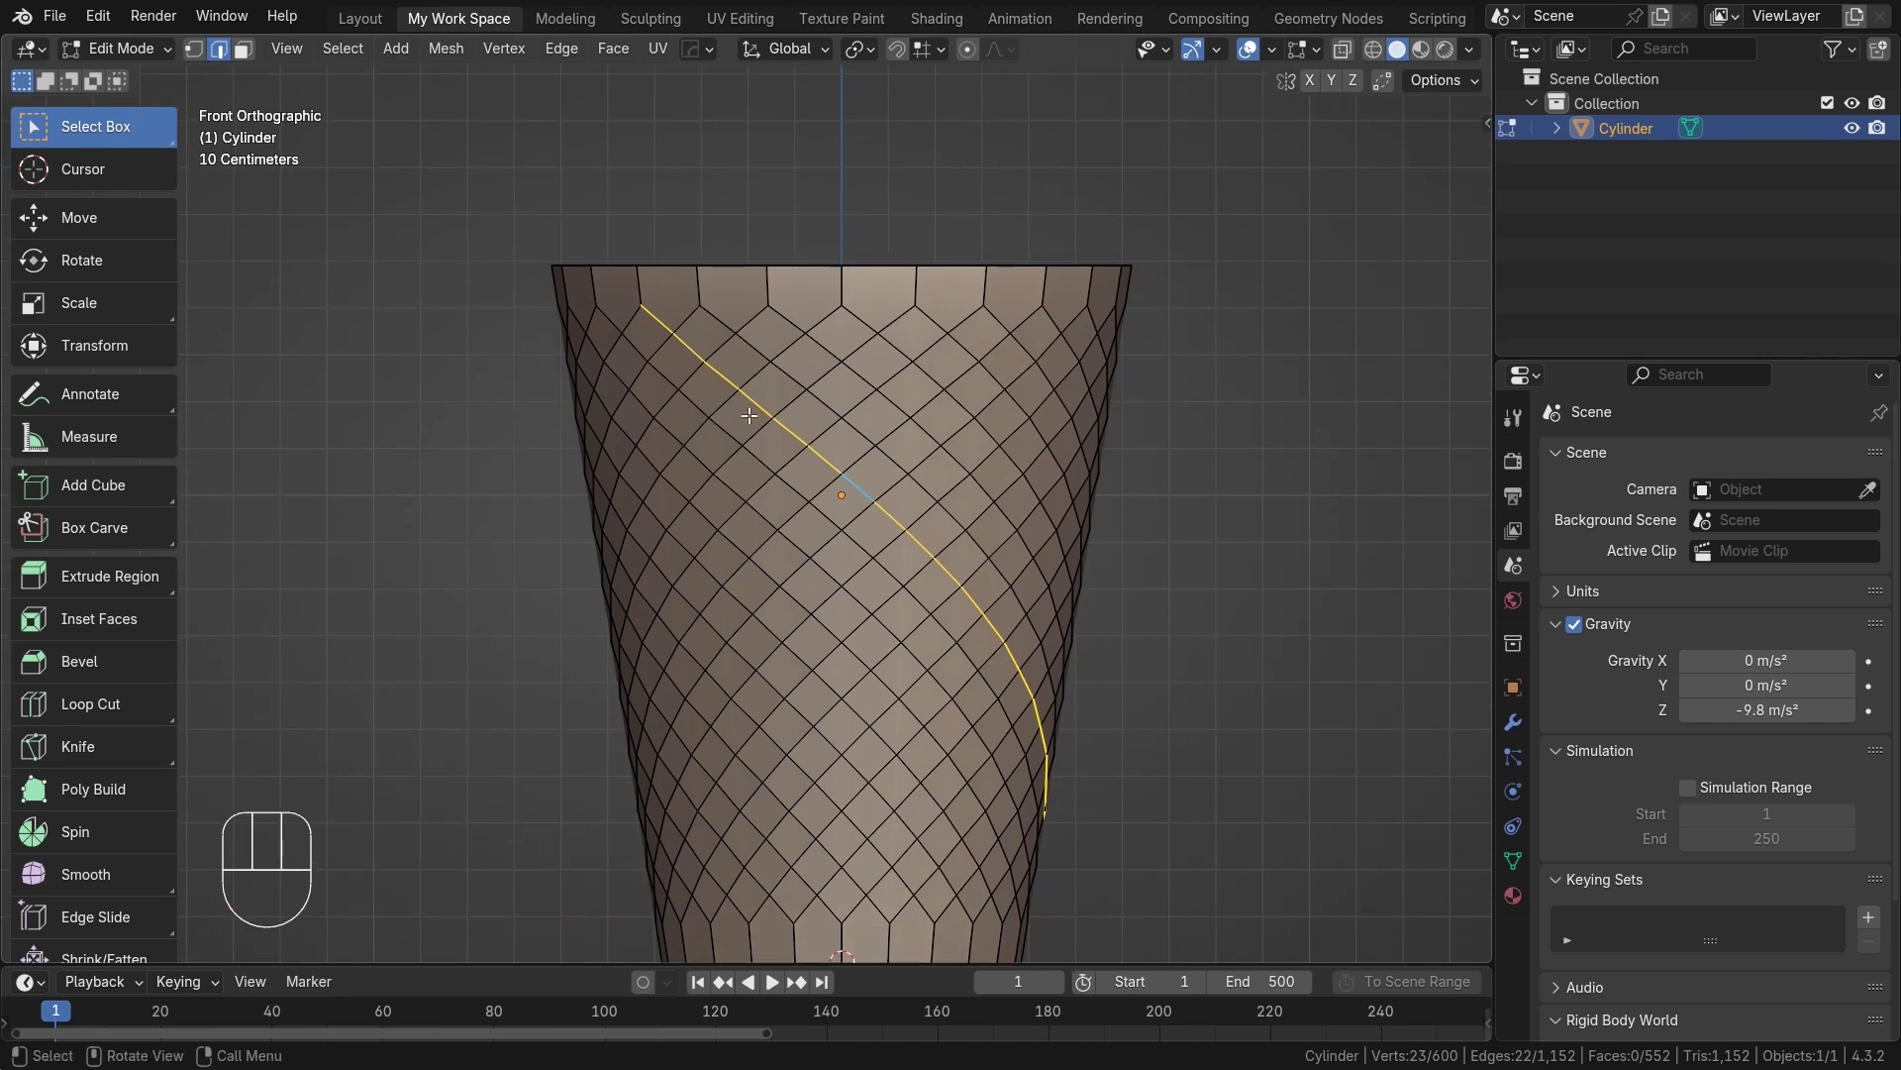
alt+shift+middle_drag(897, 623, 891, 517)
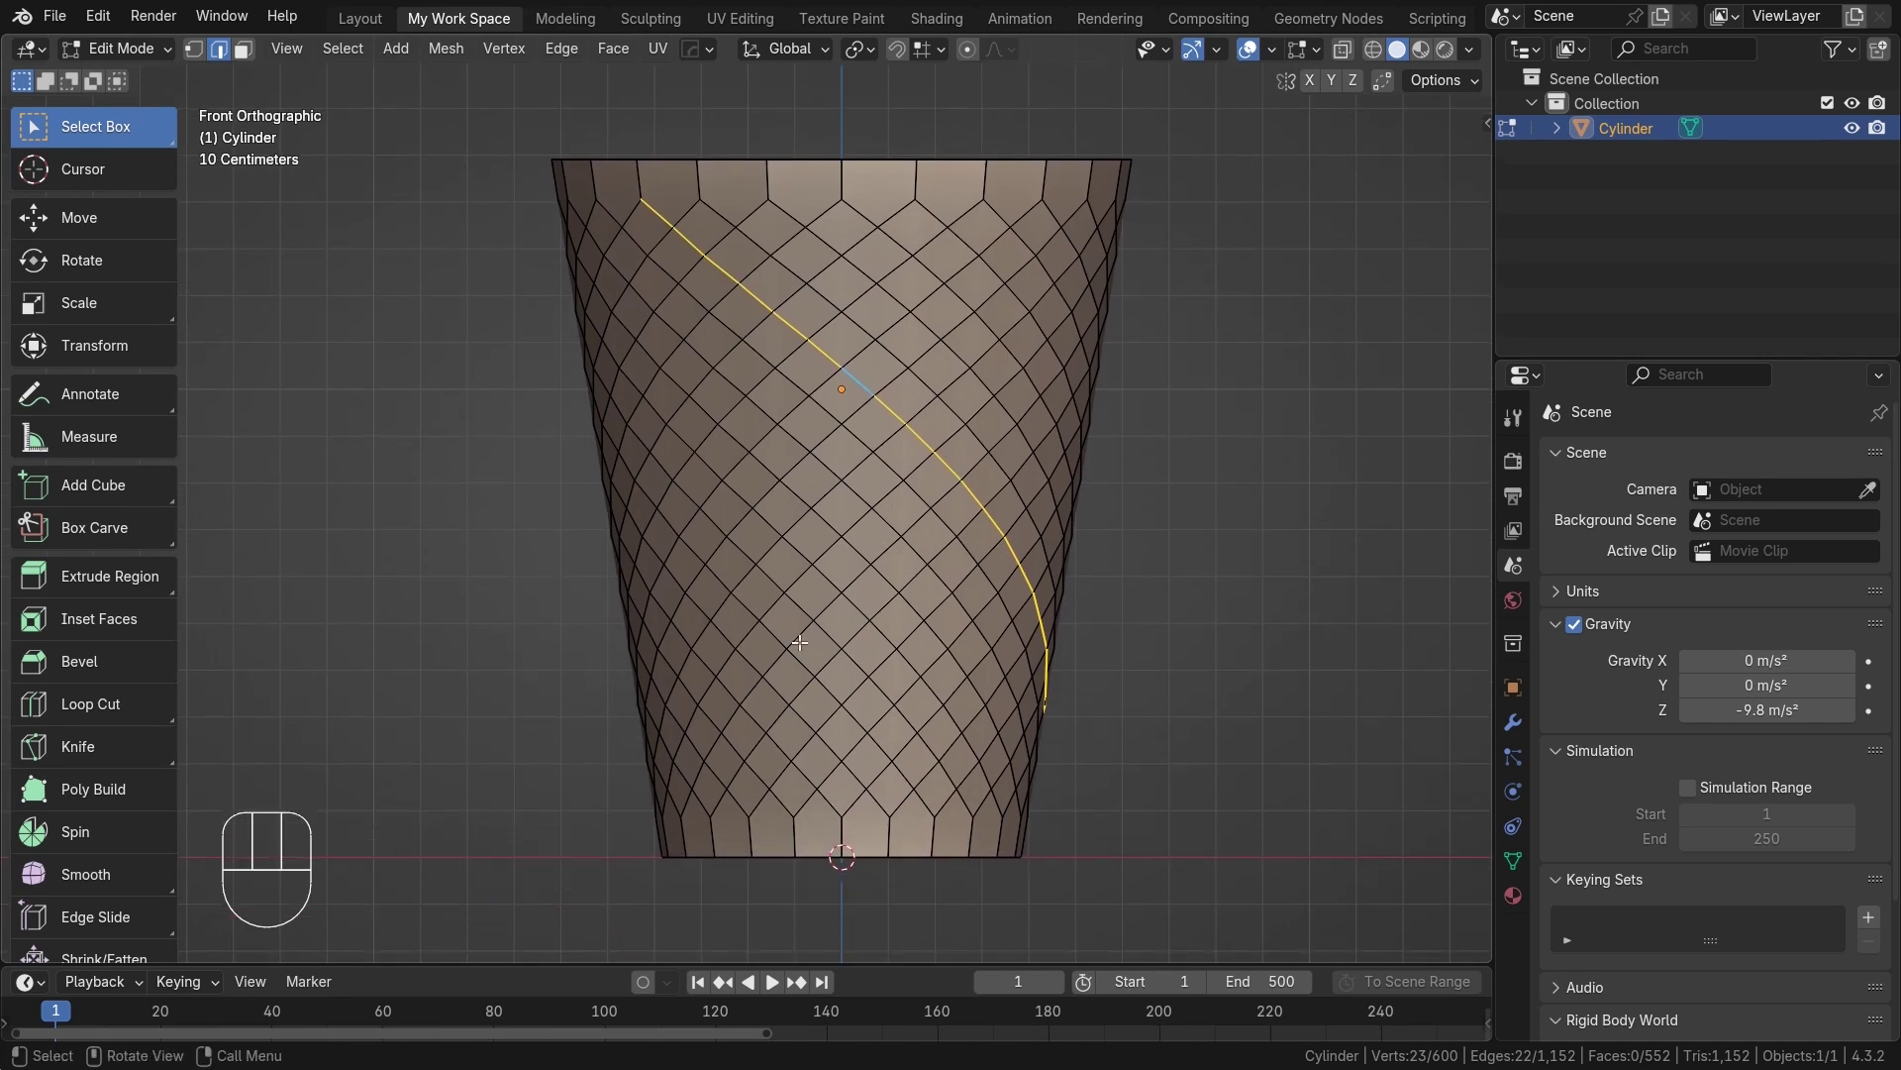
alt+shift+middle_drag(820, 467, 855, 462)
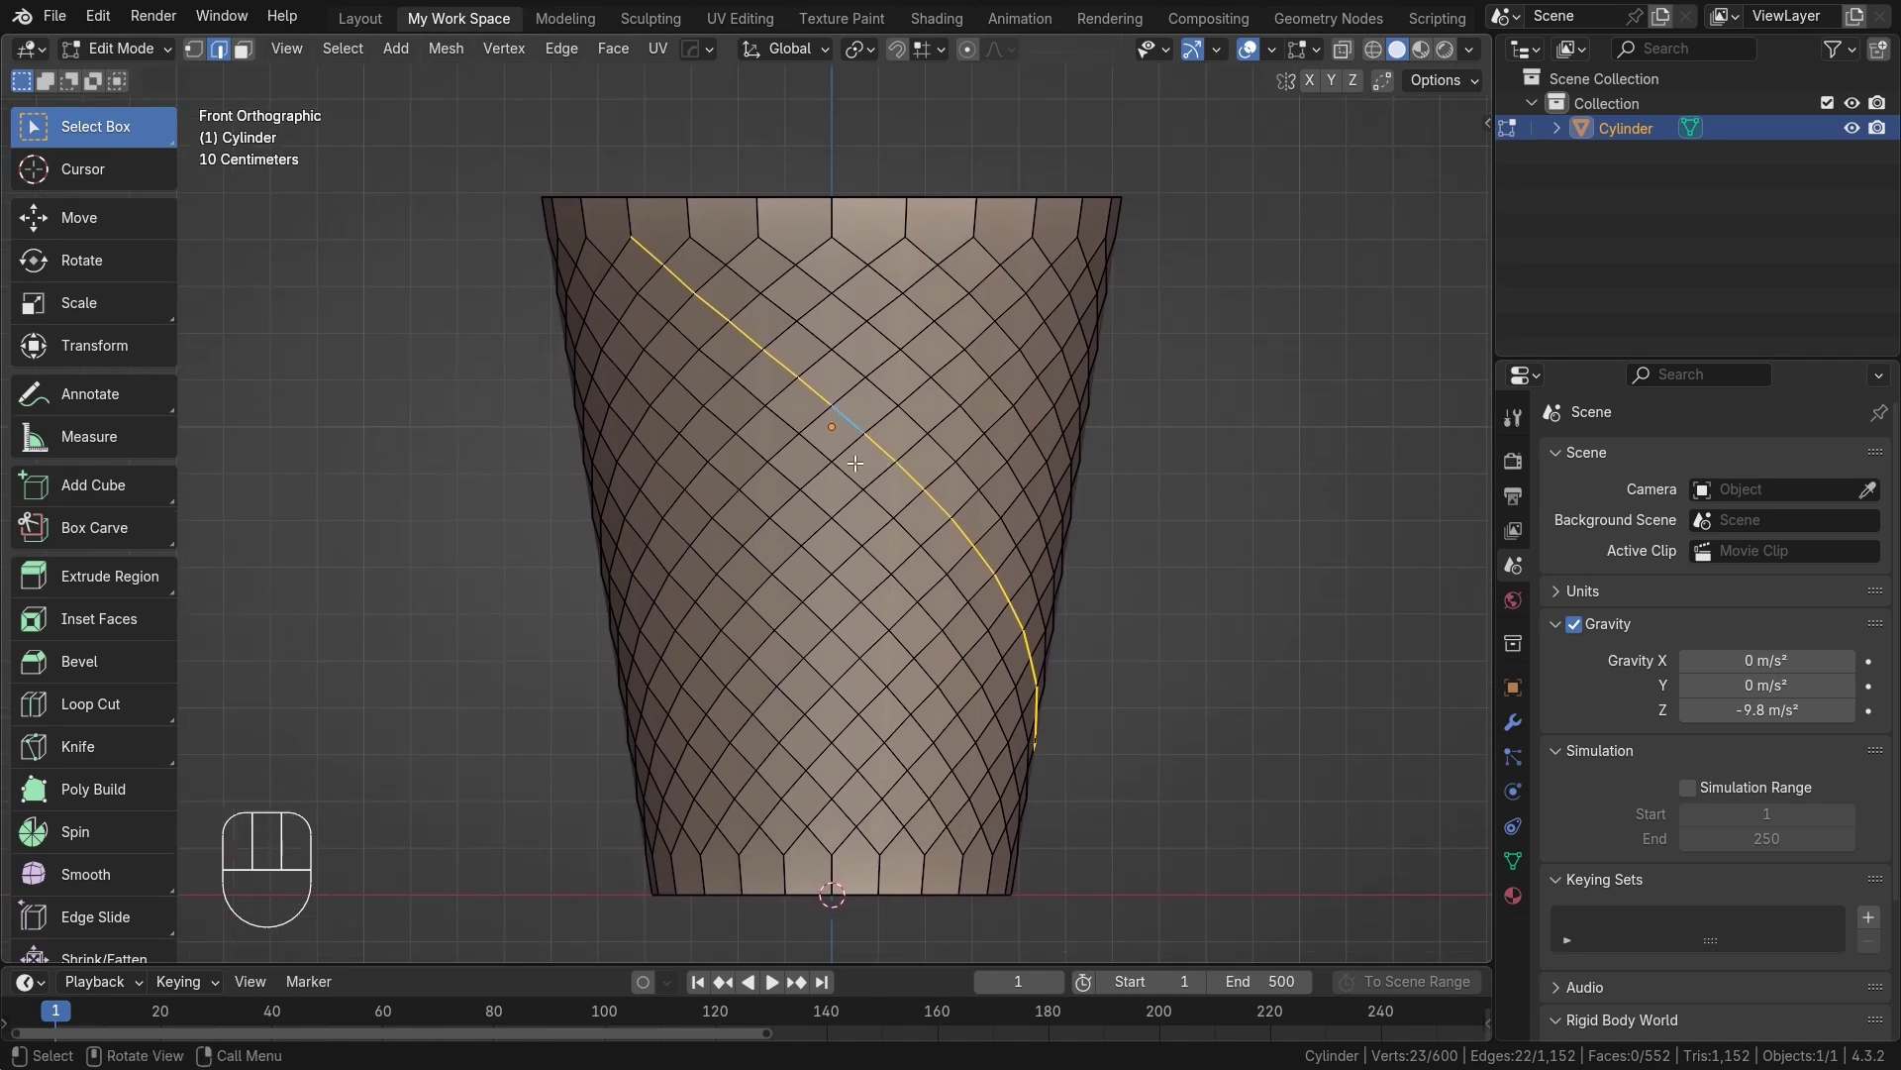
Extend the diagonal loop selection to the similar edges of the whole lattice with Select Similar.
key(shift)
key(shift+g)
click(855, 463)
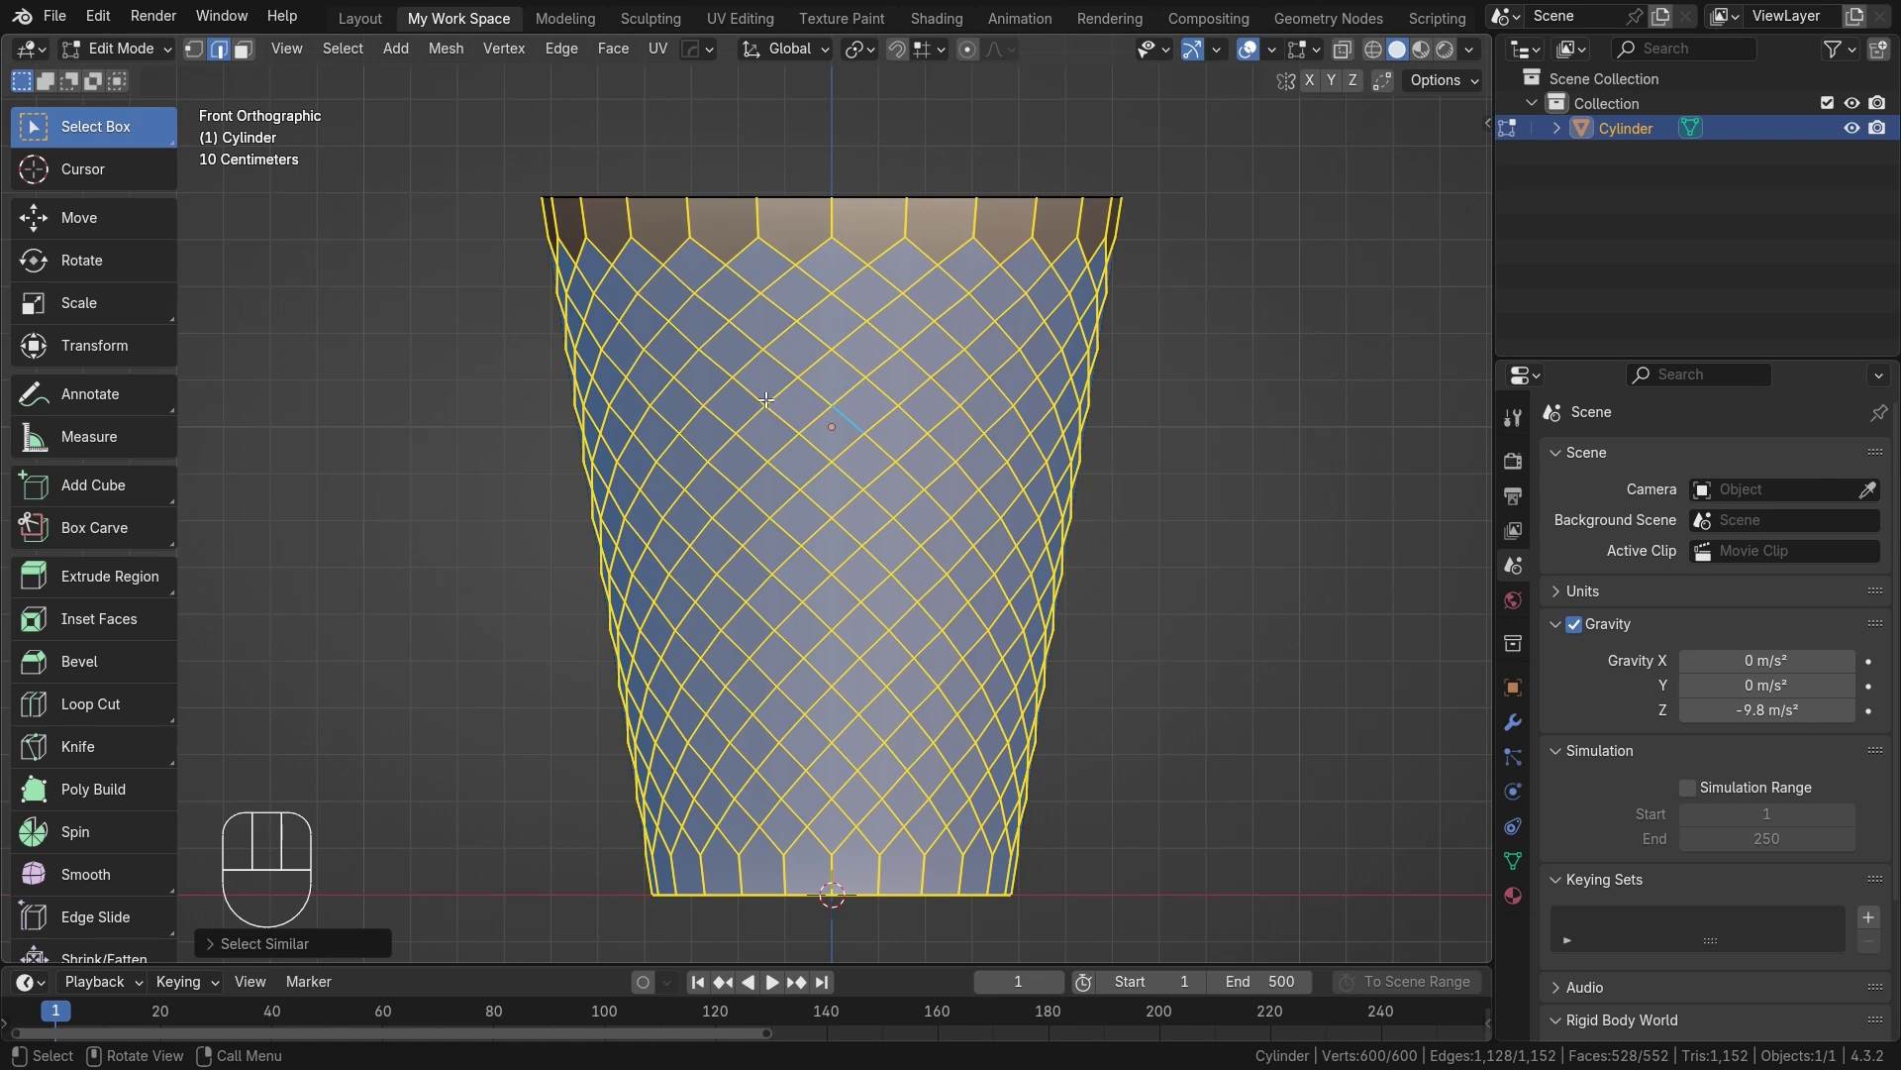
With X-ray on, deselect the edges of the top and bottom rim bands, keeping only the diamond lattice selected.
ctrl+drag(489, 156, 1190, 221)
shift+middle_drag(1094, 608, 1149, 394)
ctrl+drag(634, 676, 1112, 753)
ctrl+drag(579, 654, 1103, 745)
key(alt+z)
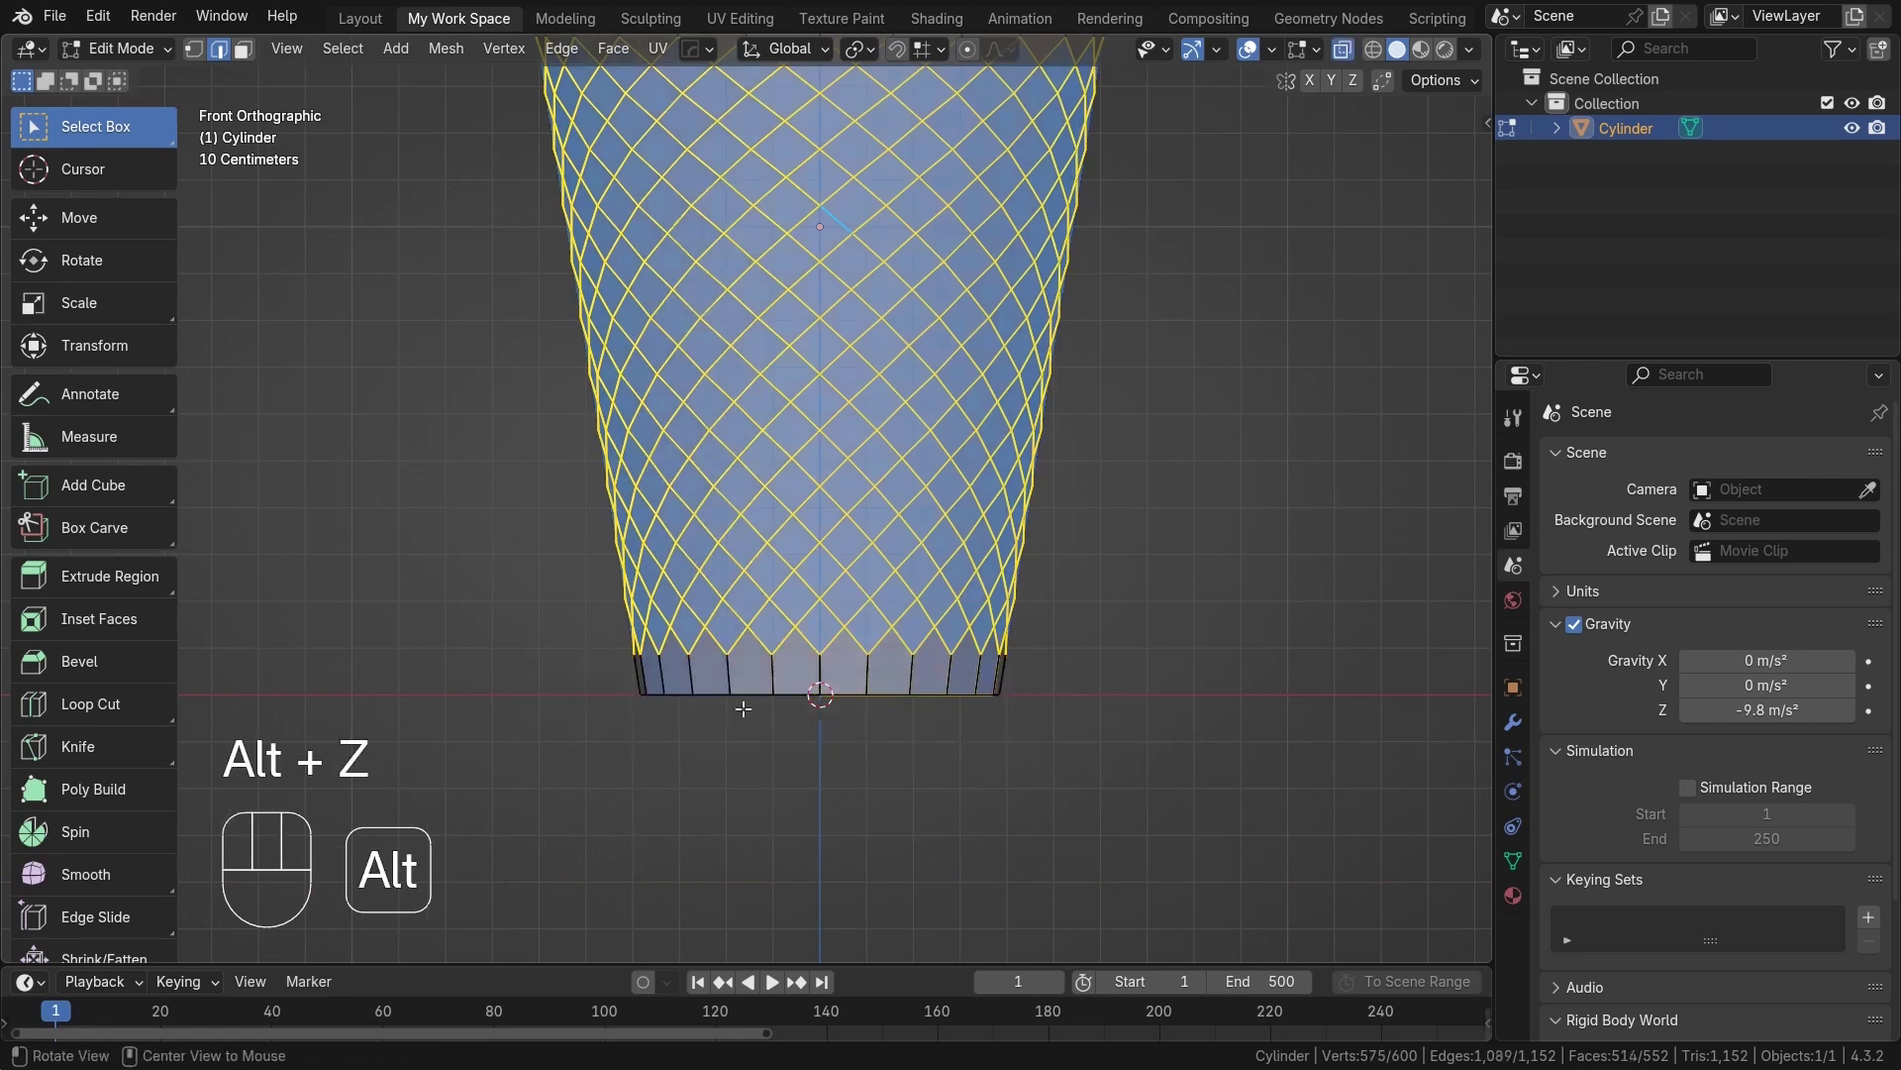
ctrl+drag(582, 660, 1085, 740)
ctrl+drag(622, 659, 1105, 763)
alt+shift+middle_drag(701, 114, 716, 538)
ctrl+drag(470, 365, 1263, 455)
scroll(975, 436, down, 2)
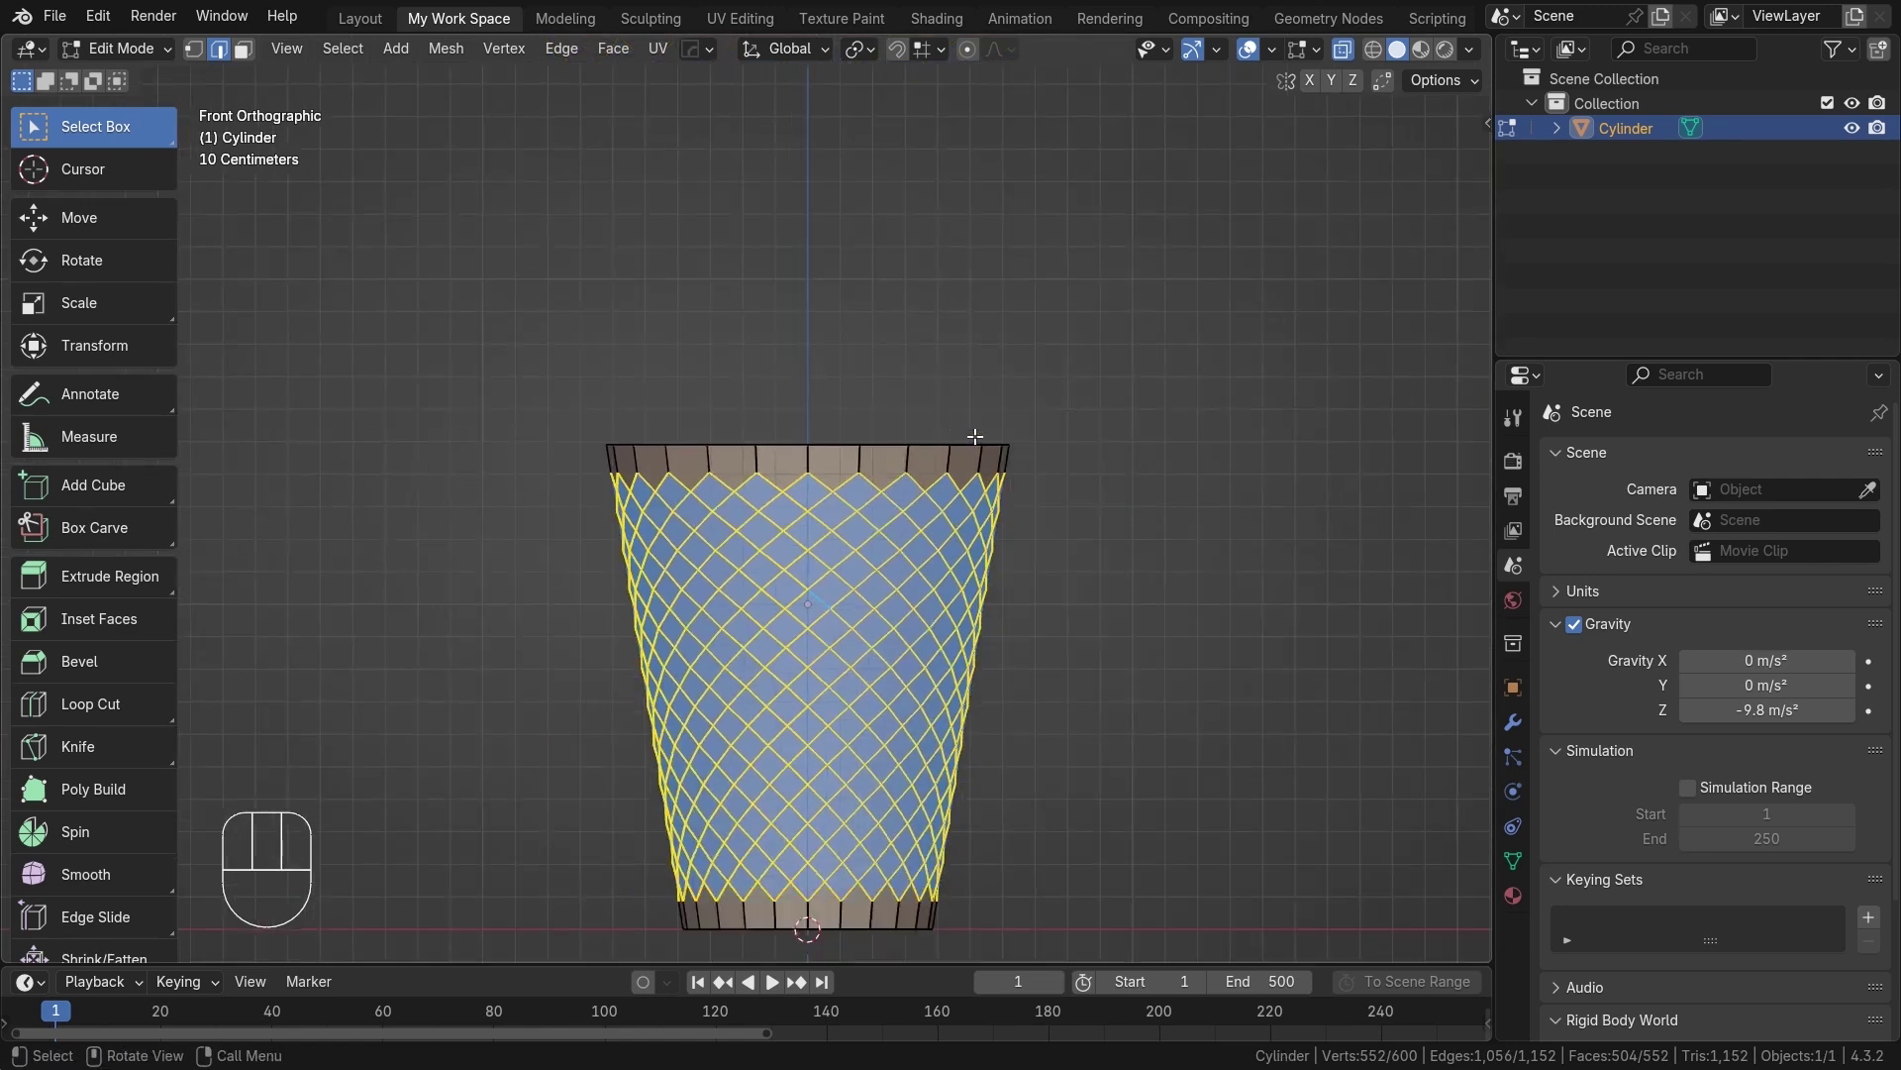
Inset the selected diamond faces individually with a thickness of about 0.023 m and zero depth.
alt+shift+drag(1077, 641, 1082, 514)
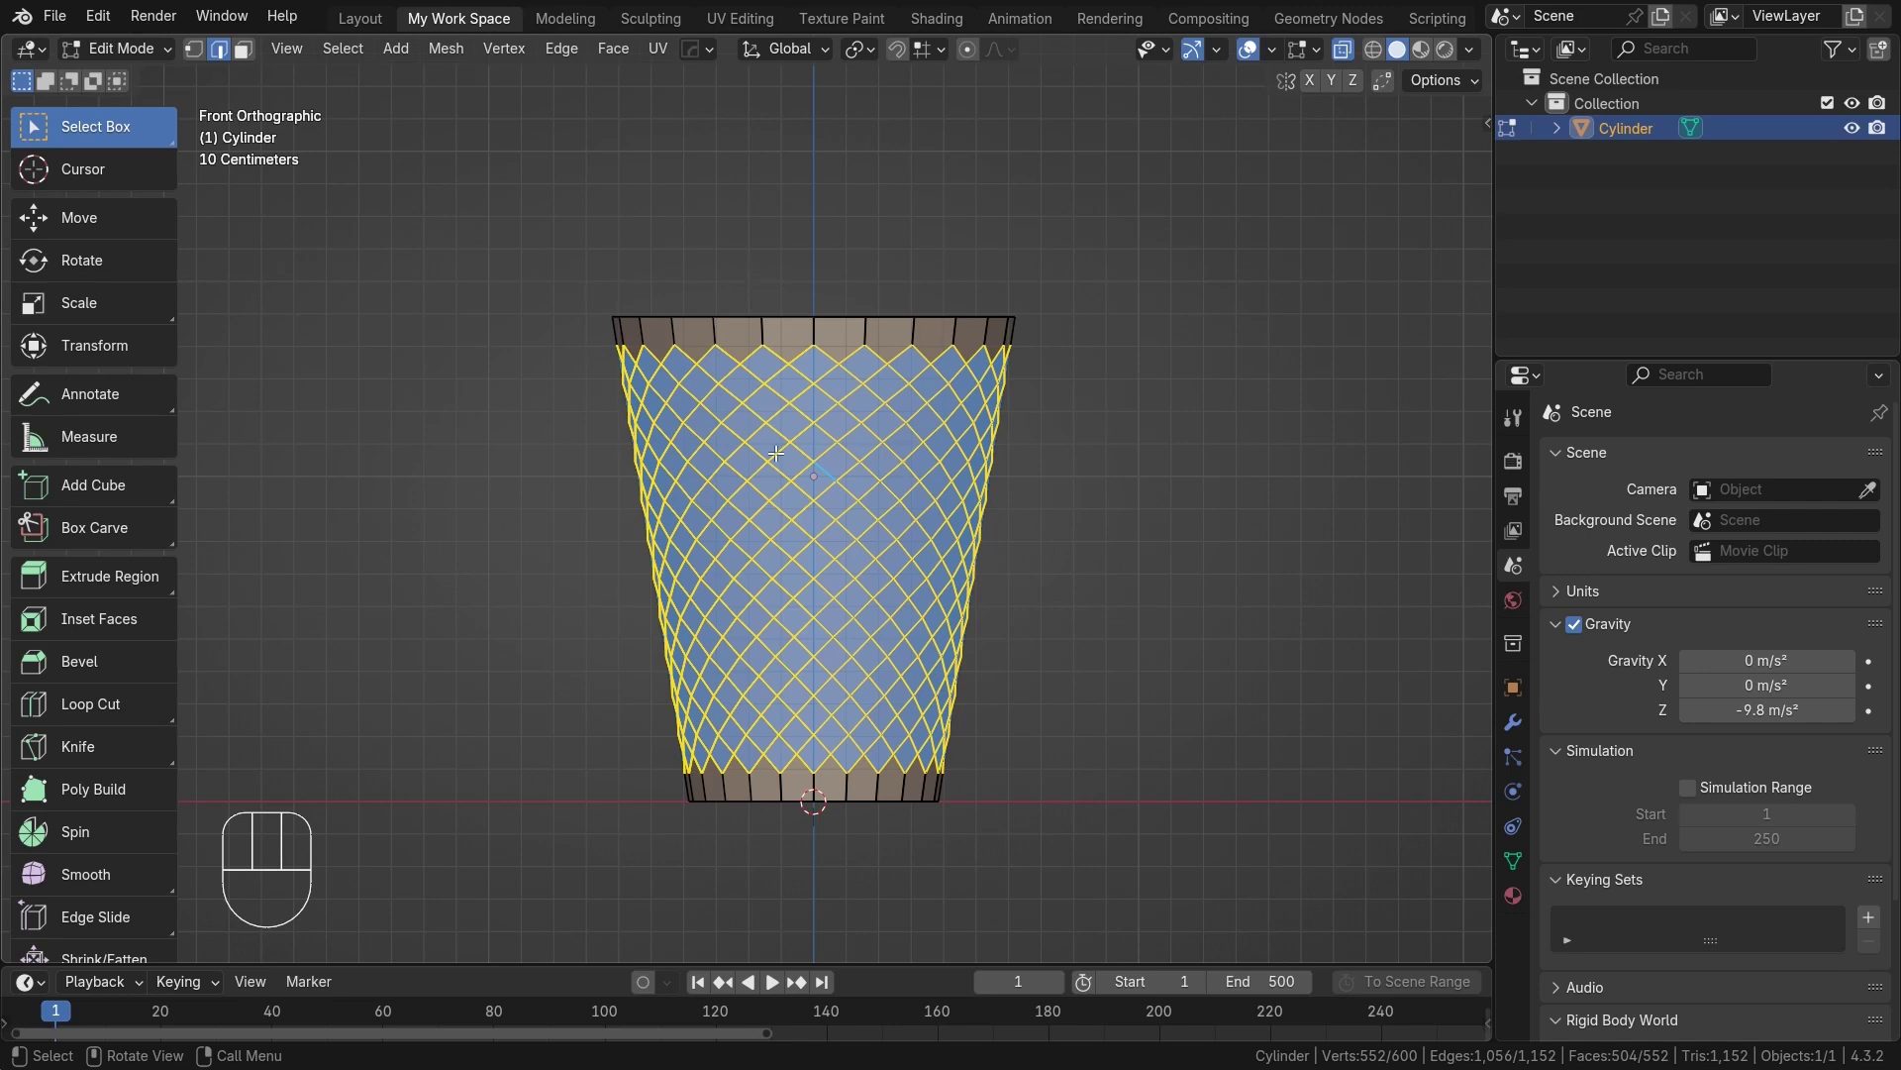
scroll(774, 479, up, 1)
alt+shift+middle_drag(773, 479, 787, 404)
scroll(782, 476, up, 1)
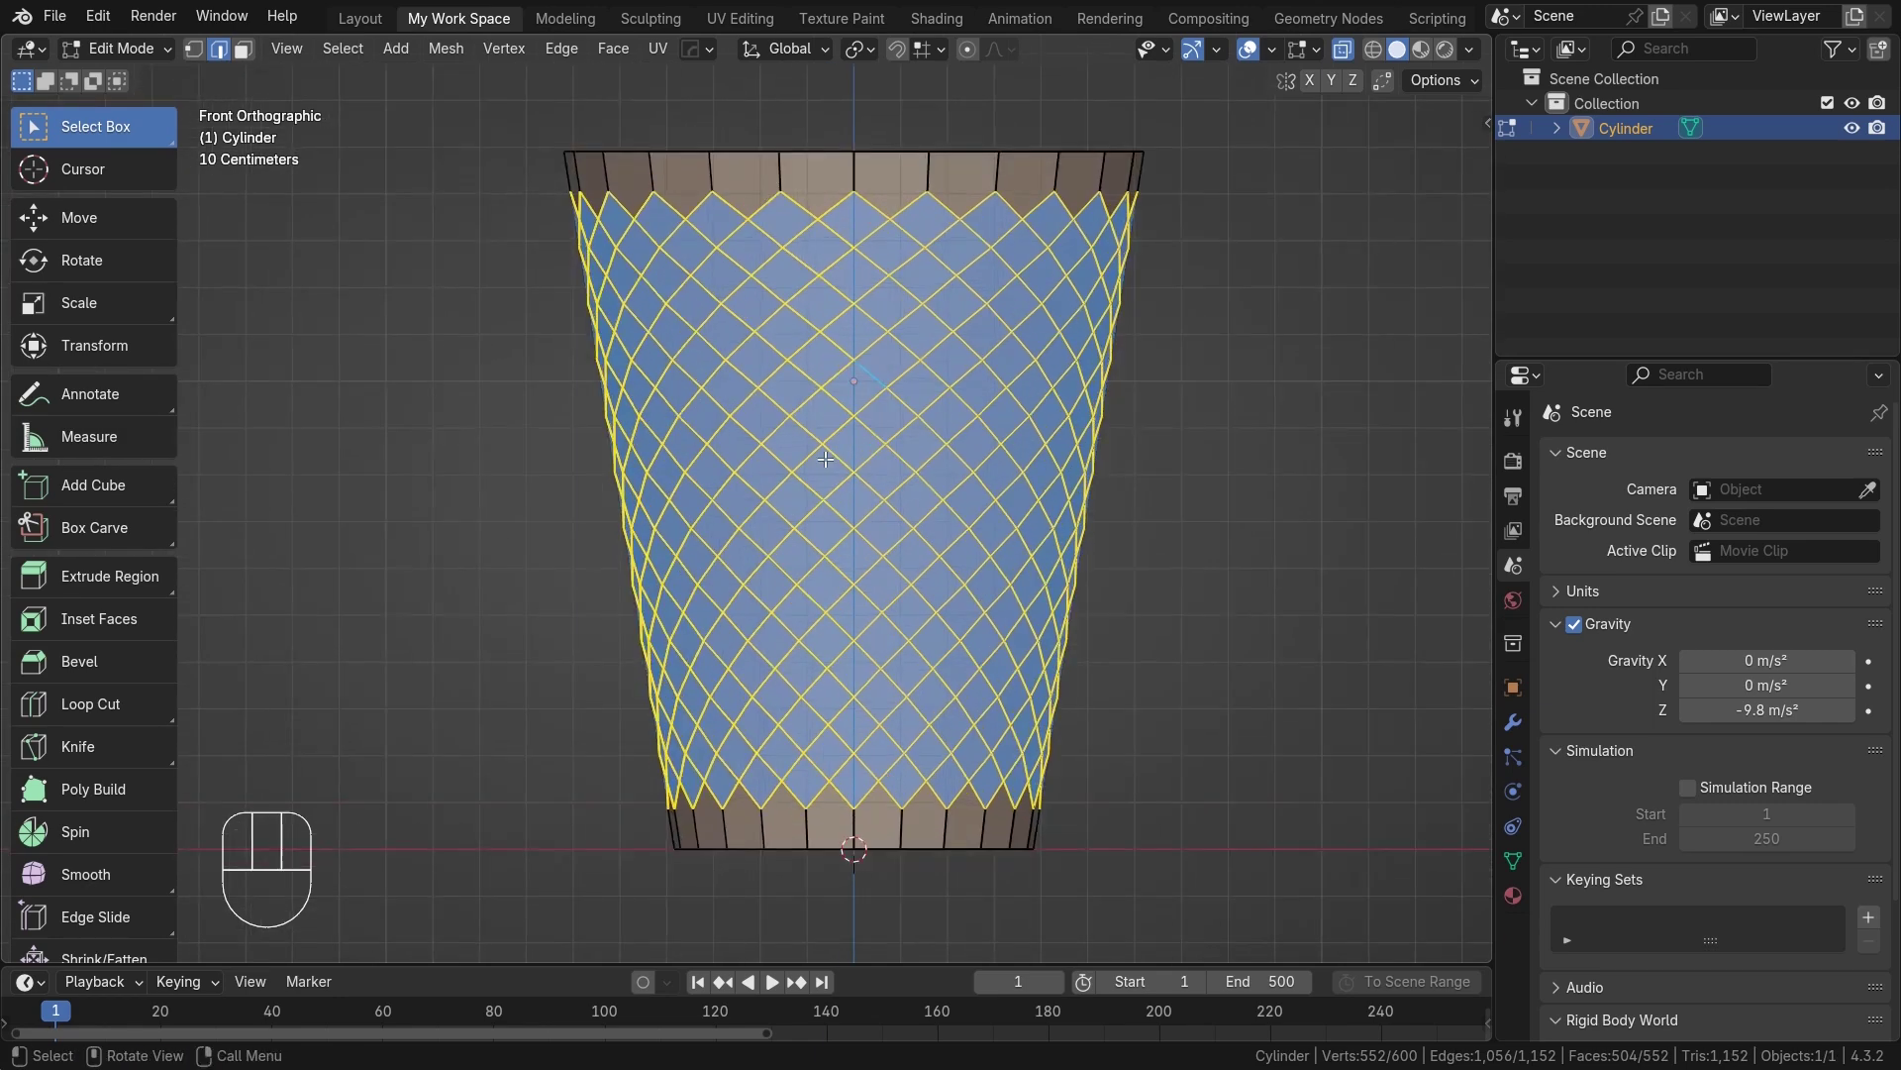
alt+shift+middle_drag(857, 473, 838, 464)
scroll(886, 501, down, 1)
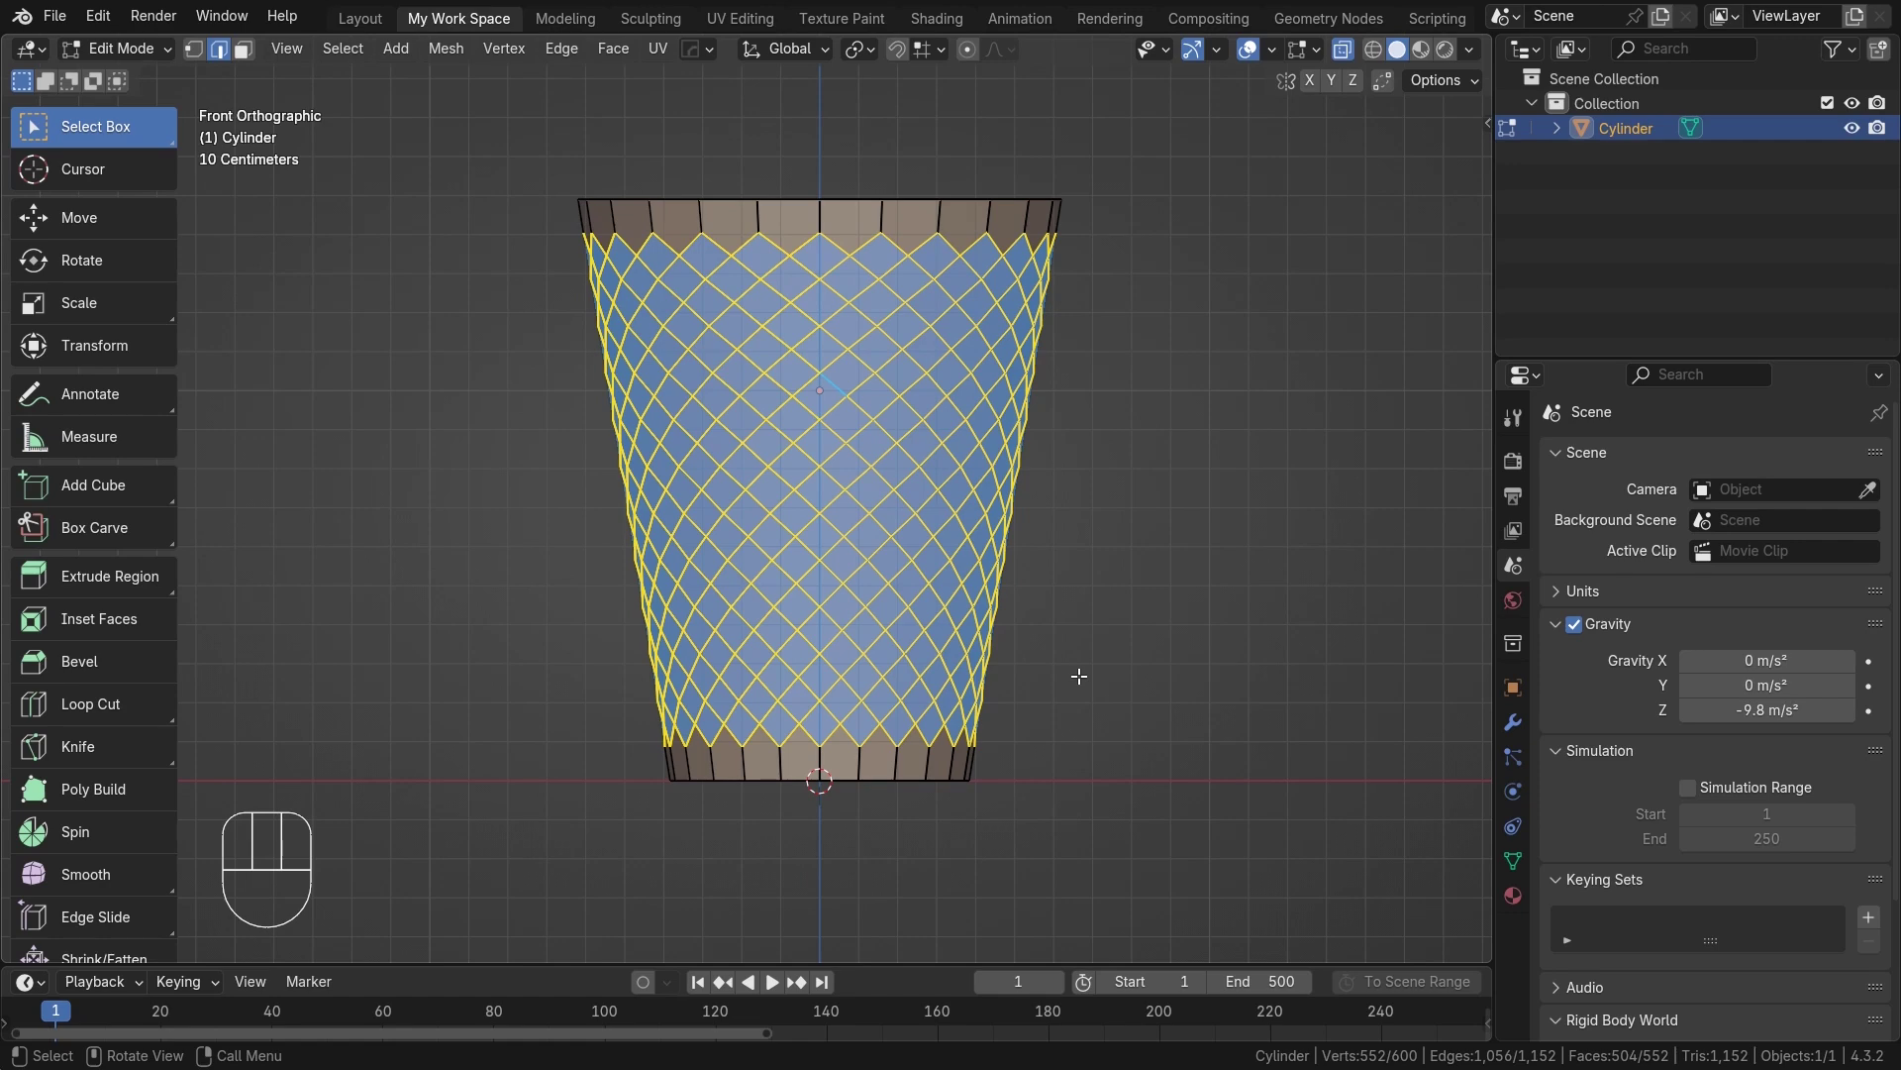
key(i)
key(i)
key(i)
key(i)
key(i)
key(i)
key(i)
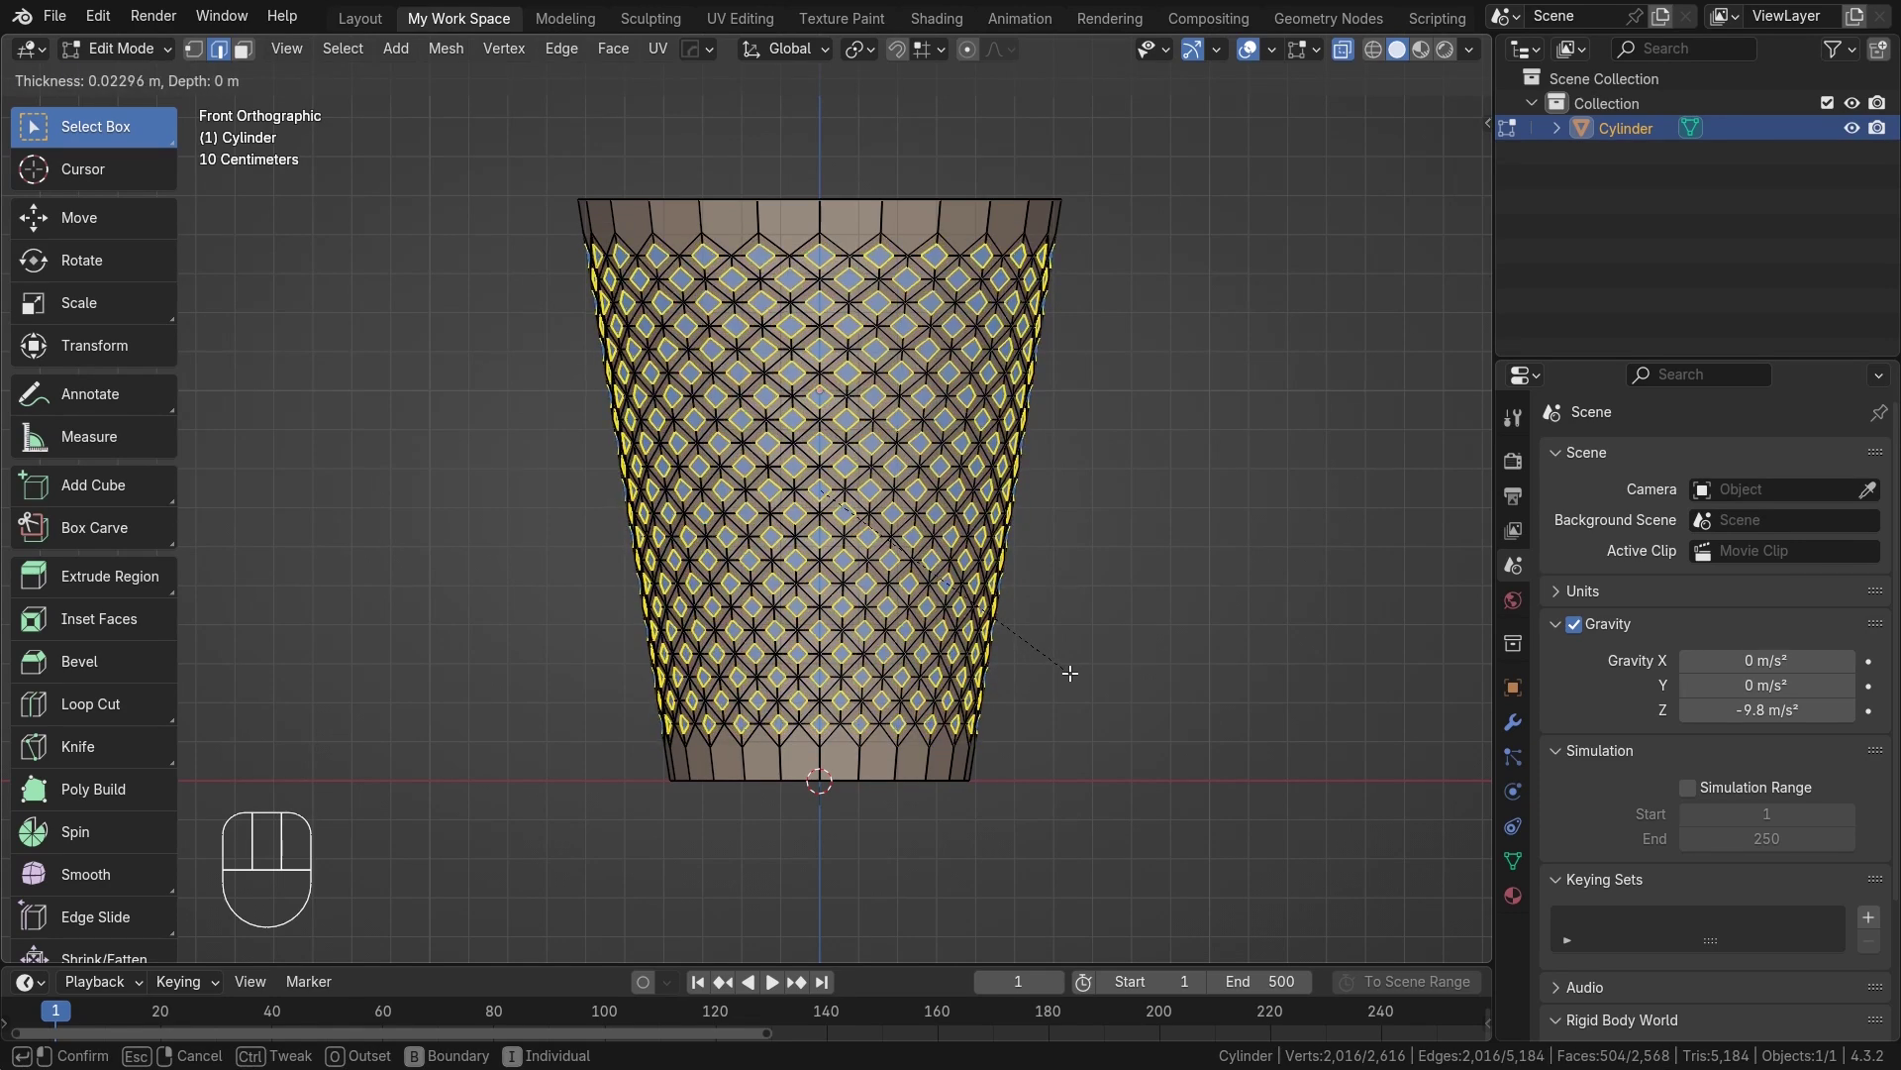
click(1073, 672)
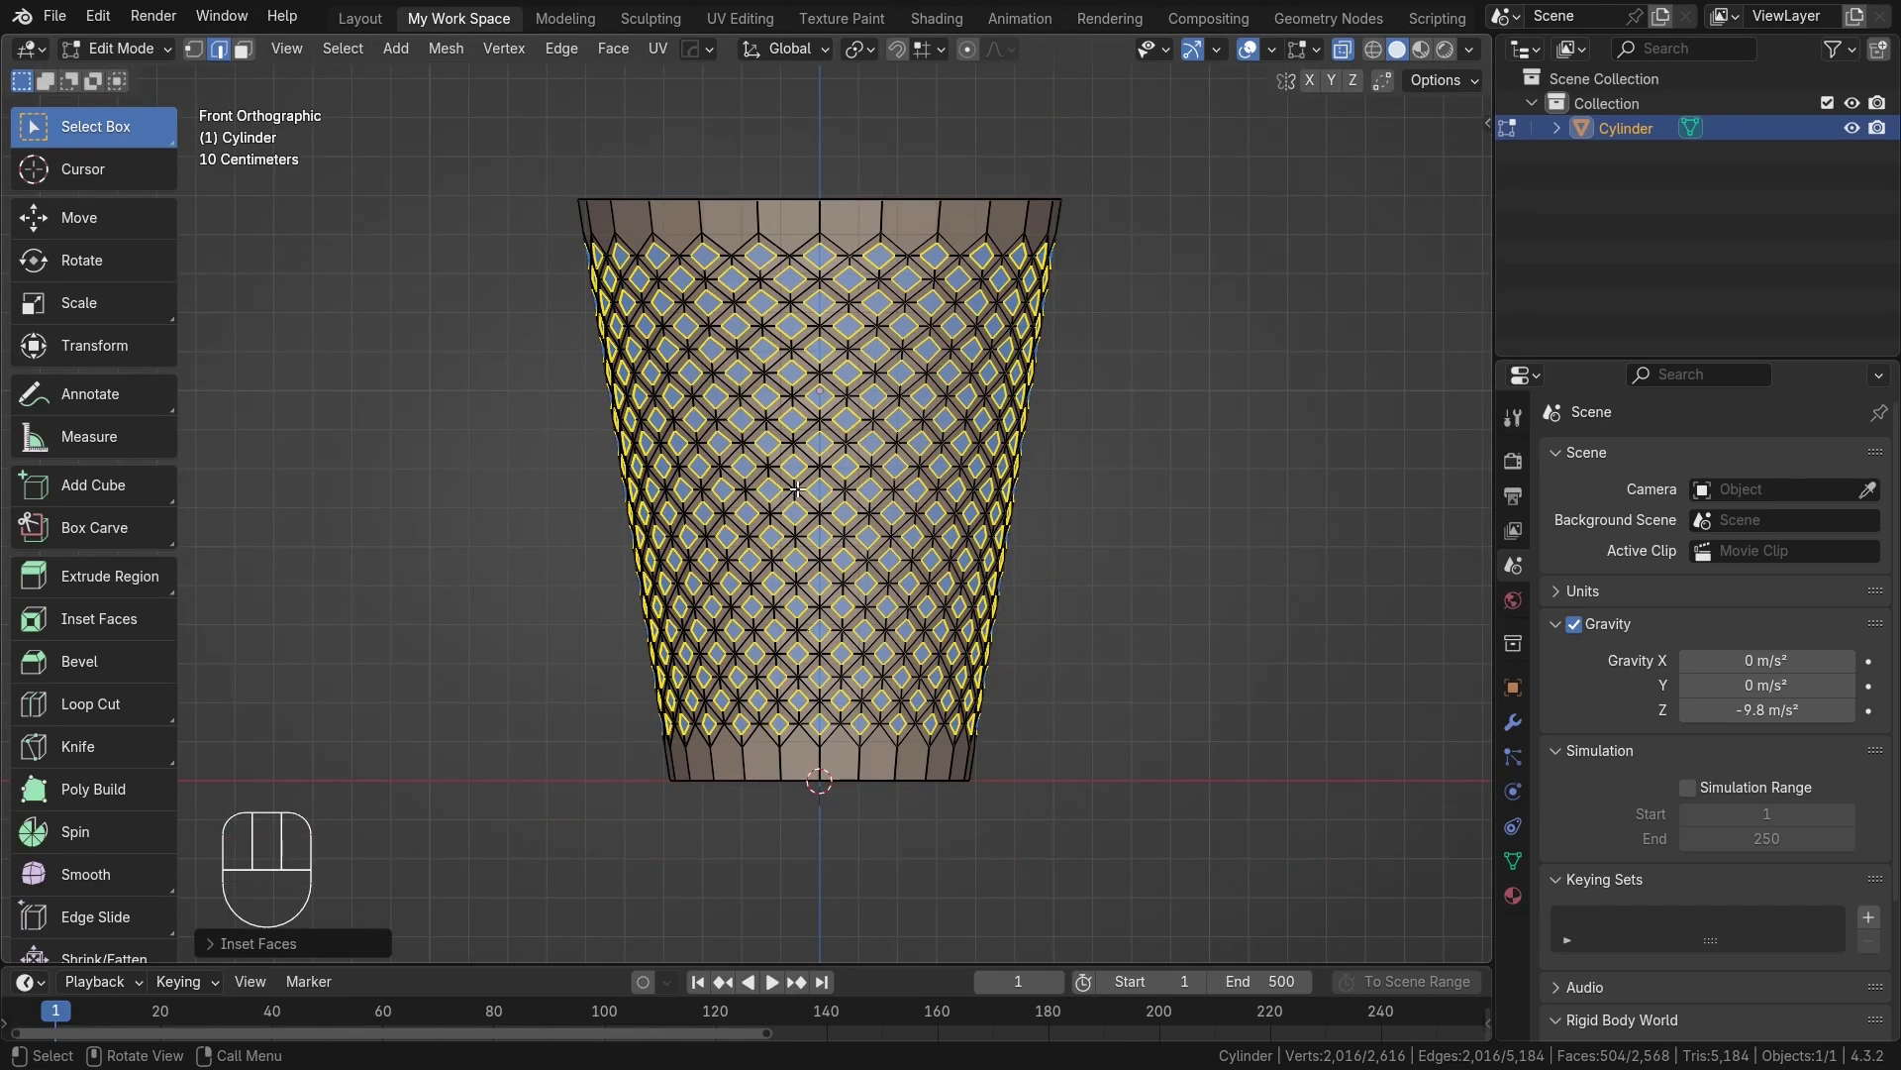
Turn X-ray off and delete the selected faces inside the diamonds to open the holes in the lattice wall.
middle_drag(802, 382, 854, 424)
key(alt+z)
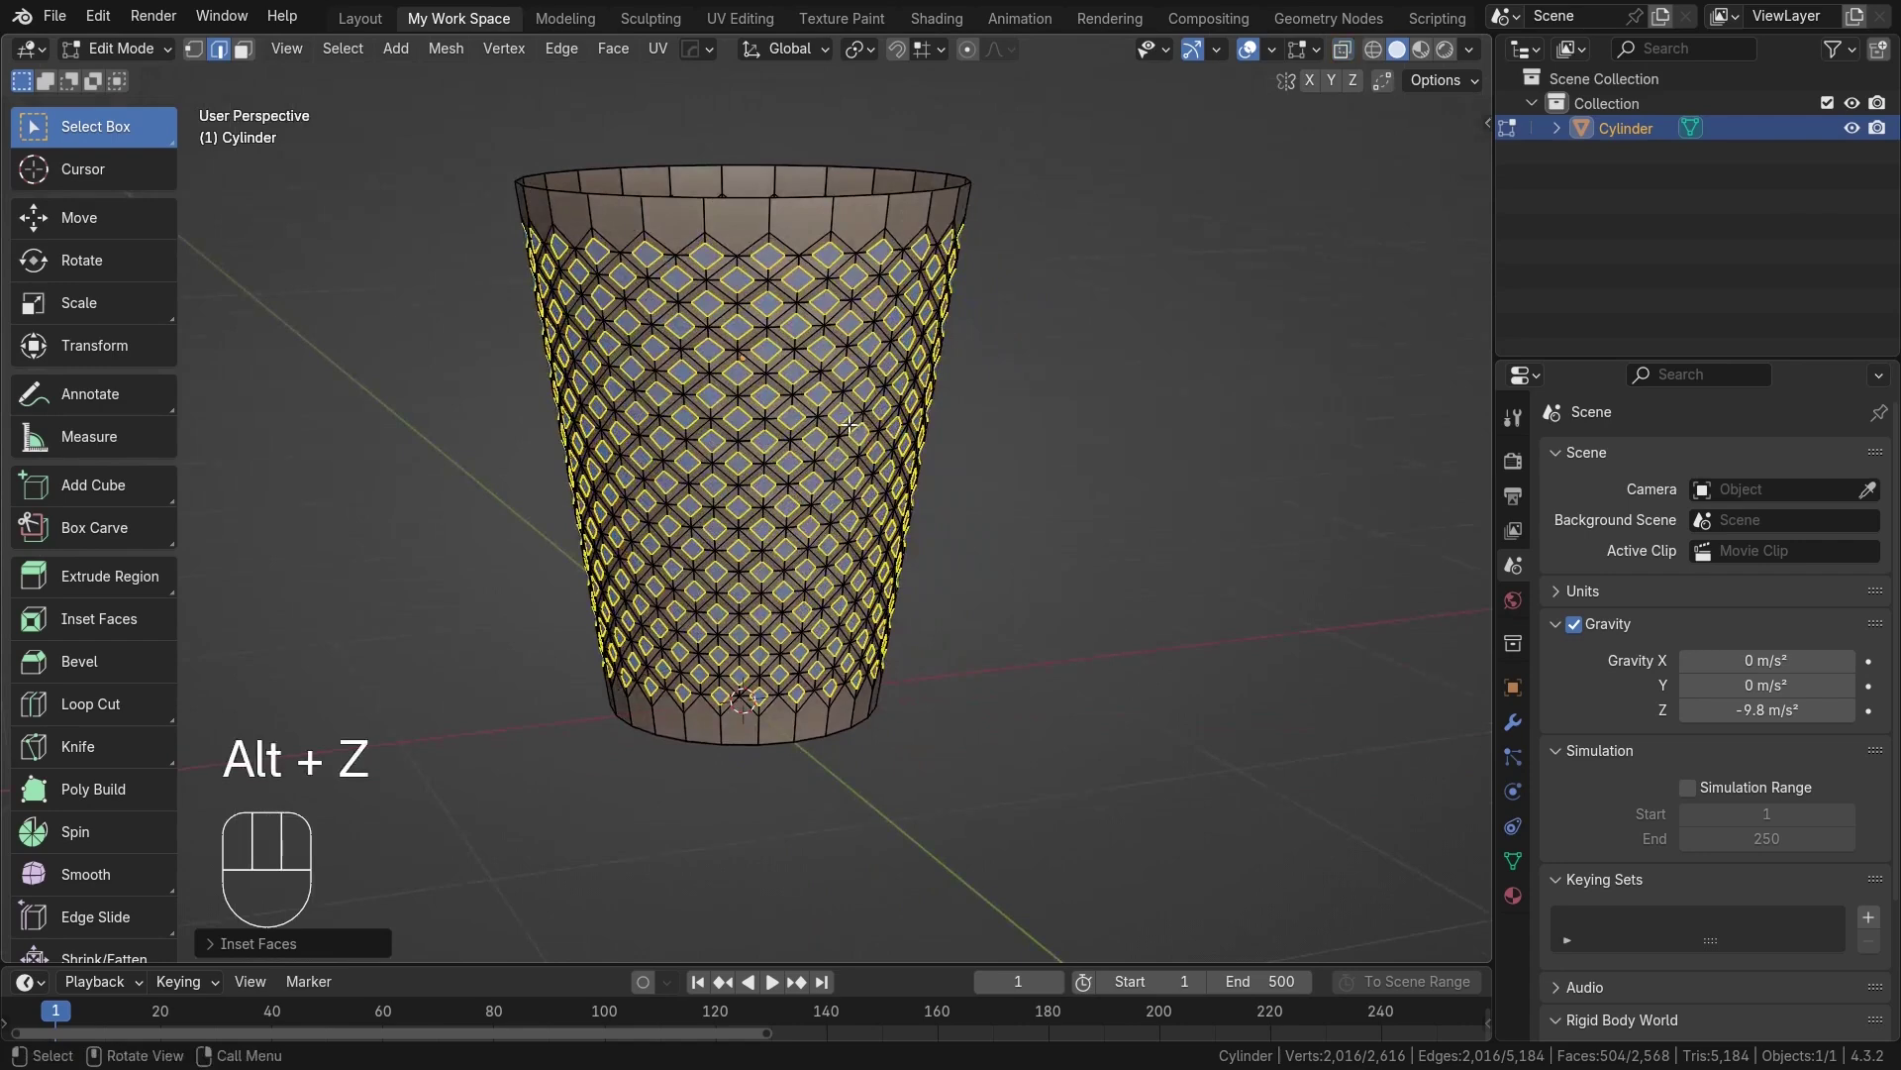
scroll(837, 437, up, 3)
key(x)
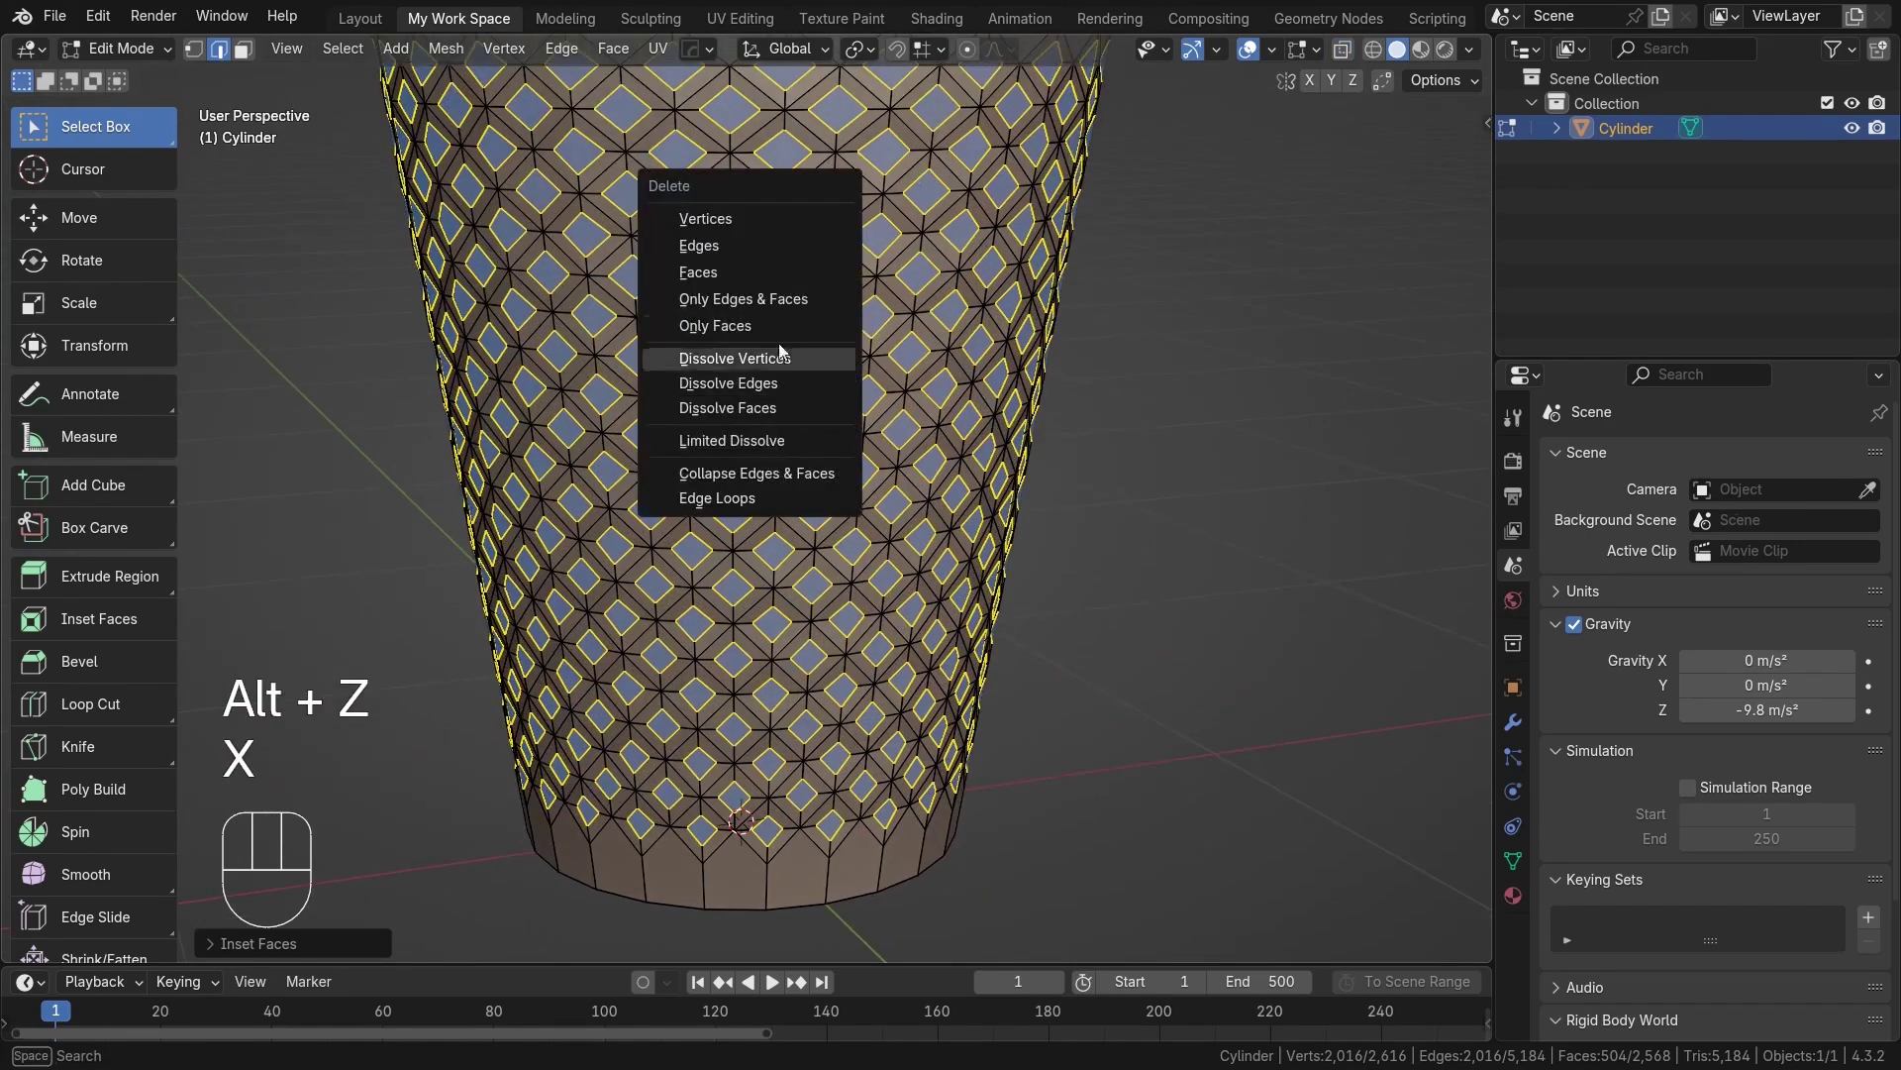
click(720, 273)
scroll(936, 302, down, 1)
shift+middle_drag(936, 302, 939, 446)
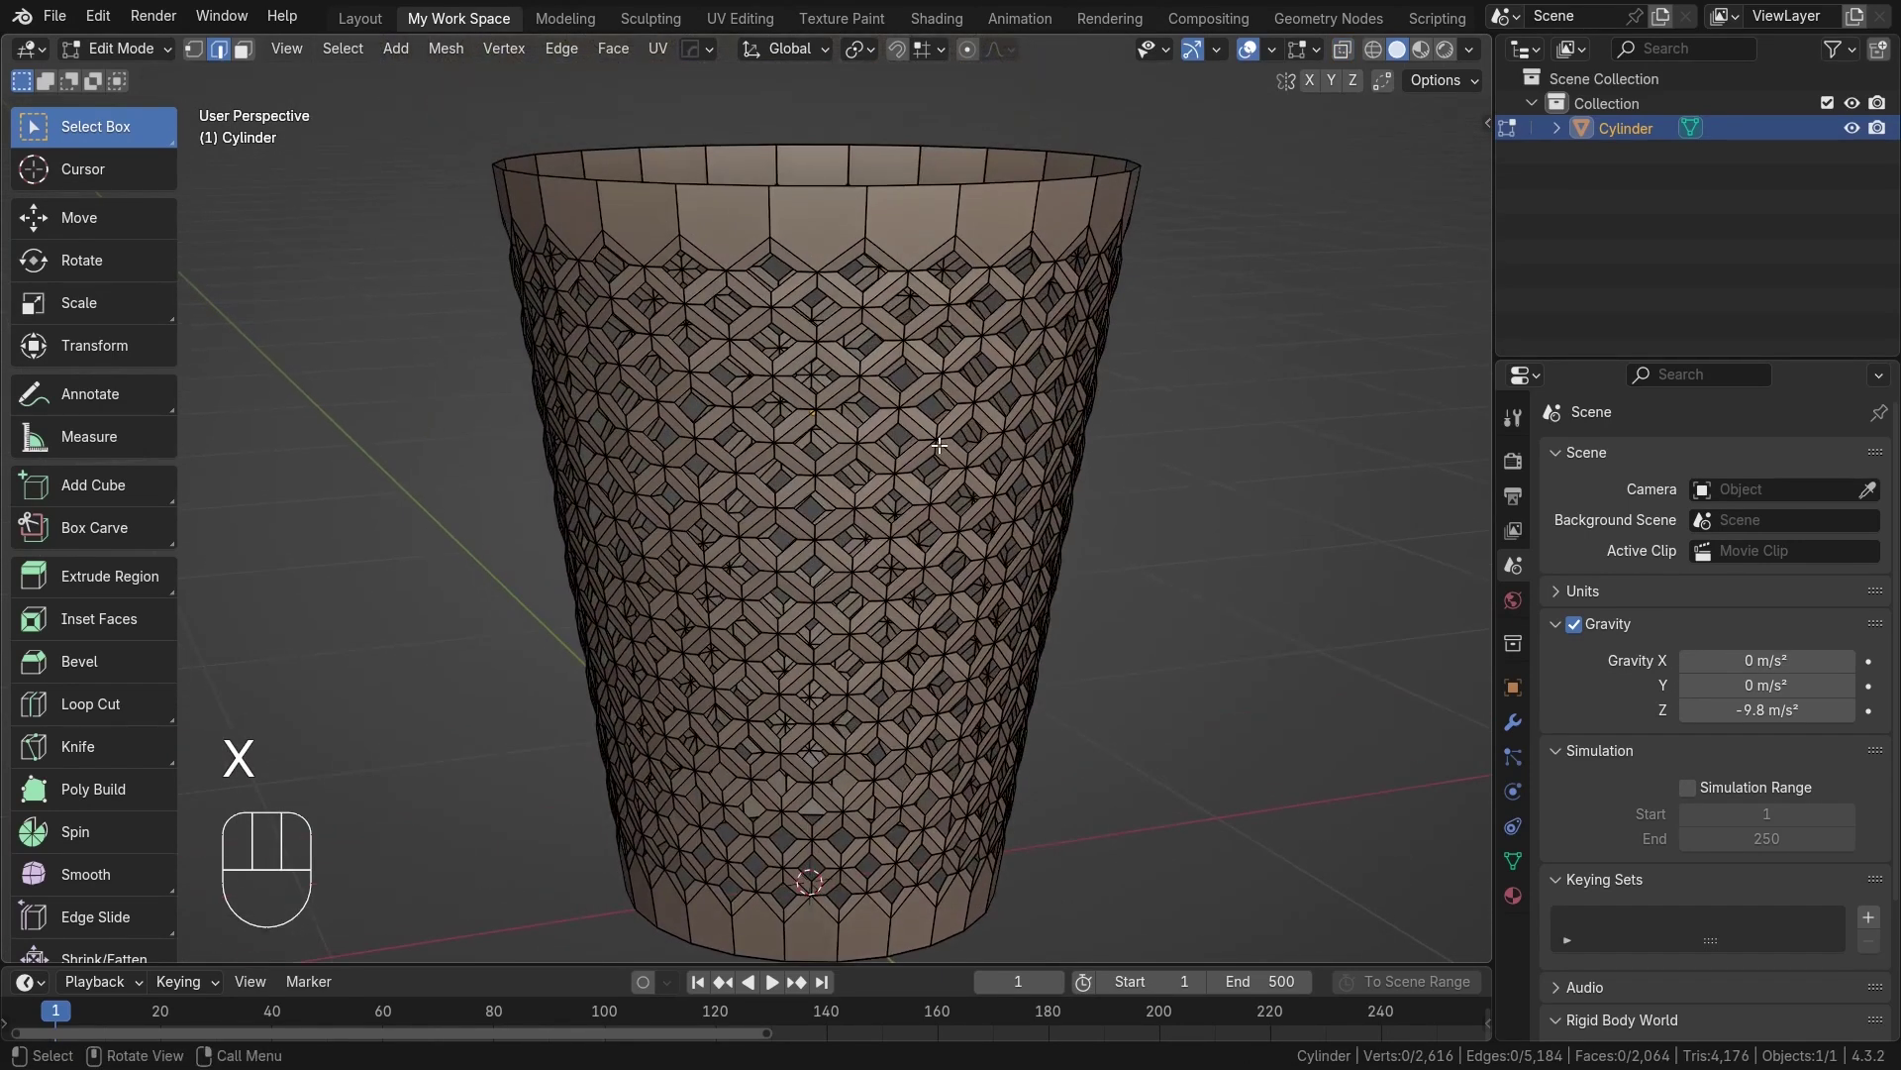
Select the basket's bottom edge loop and extrude it inward twice by scaling to form two flat rings.
shift+scroll(789, 692, down, 5)
alt+shift+click(814, 671)
middle_drag(848, 695, 849, 549)
alt+shift+middle_drag(846, 753, 827, 579)
scroll(875, 661, up, 2)
scroll(871, 691, up, 2)
alt+shift+middle_drag(912, 687, 953, 743)
scroll(887, 628, down, 2)
key(e)
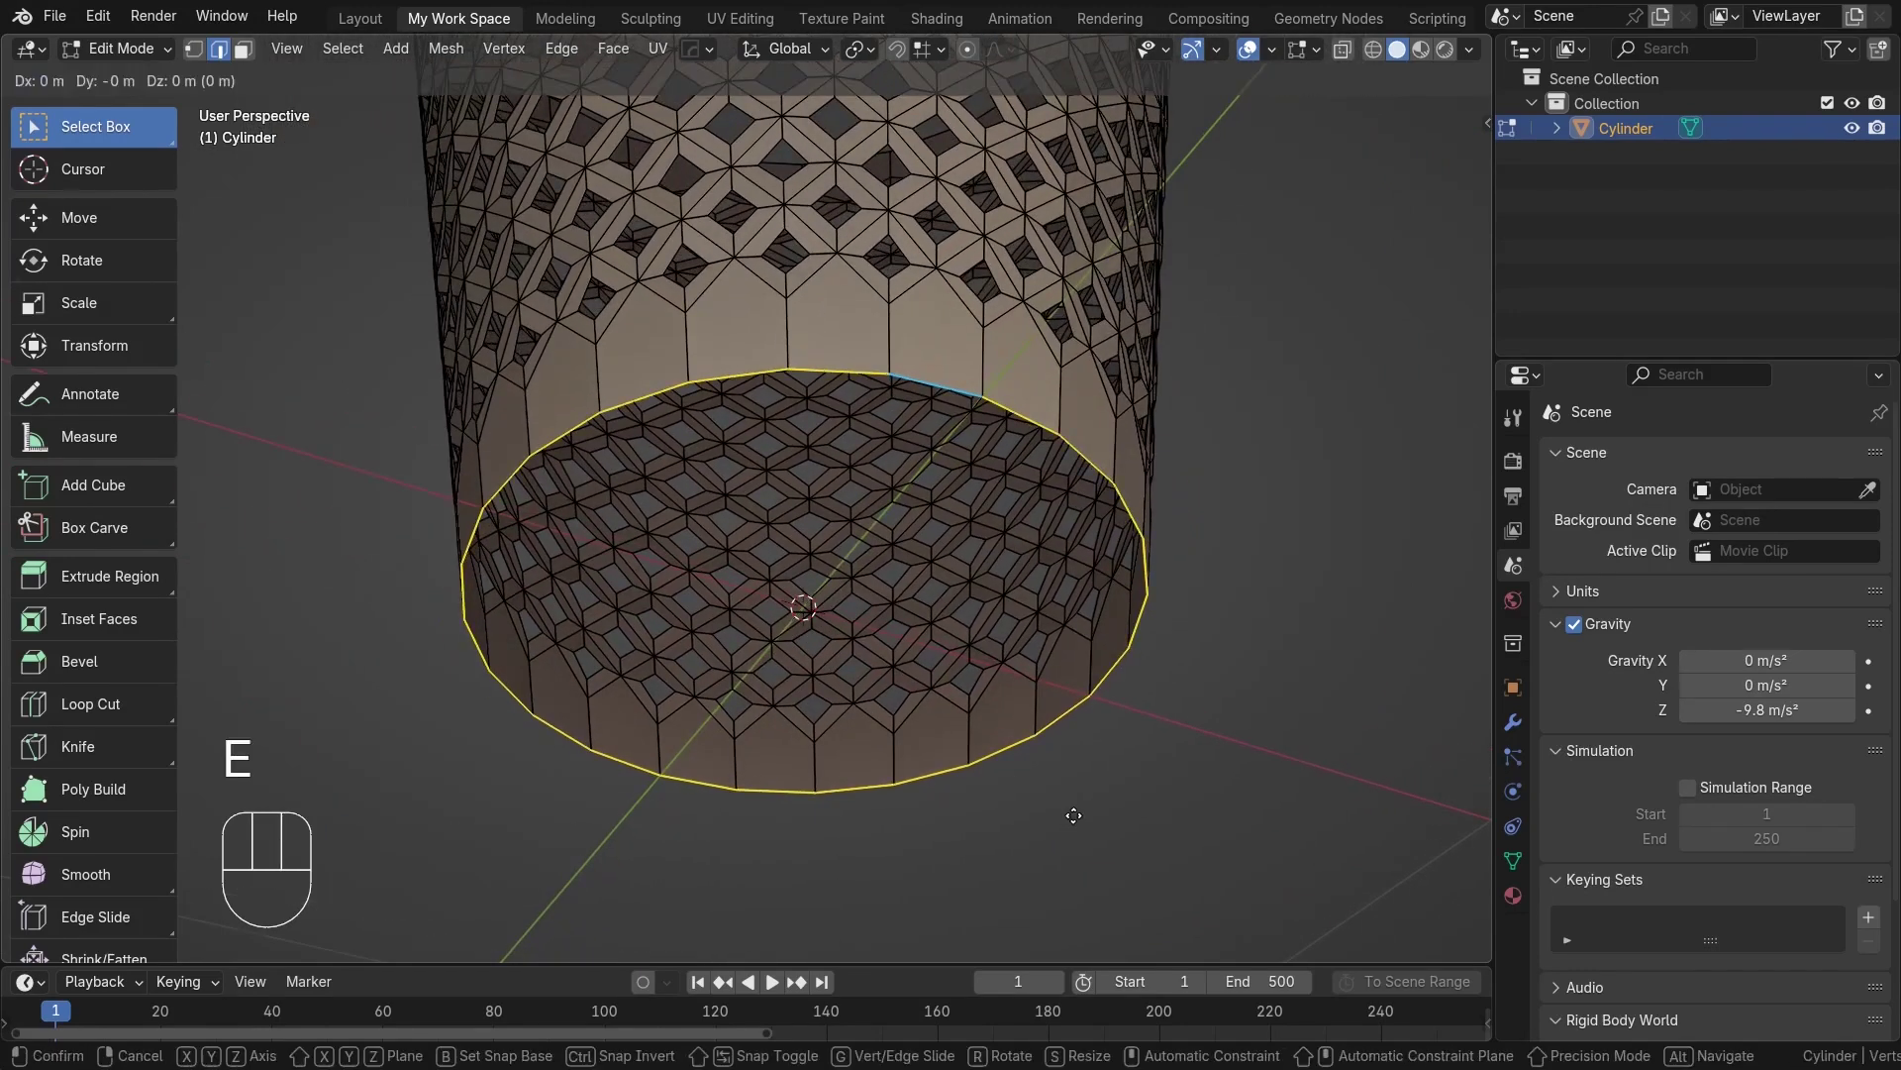
key(s)
right_click(1030, 797)
key(e)
key(s)
click(984, 782)
Raise the inner base loop slightly along Z and extrude it inward at a scale of about 0.7.
key(g)
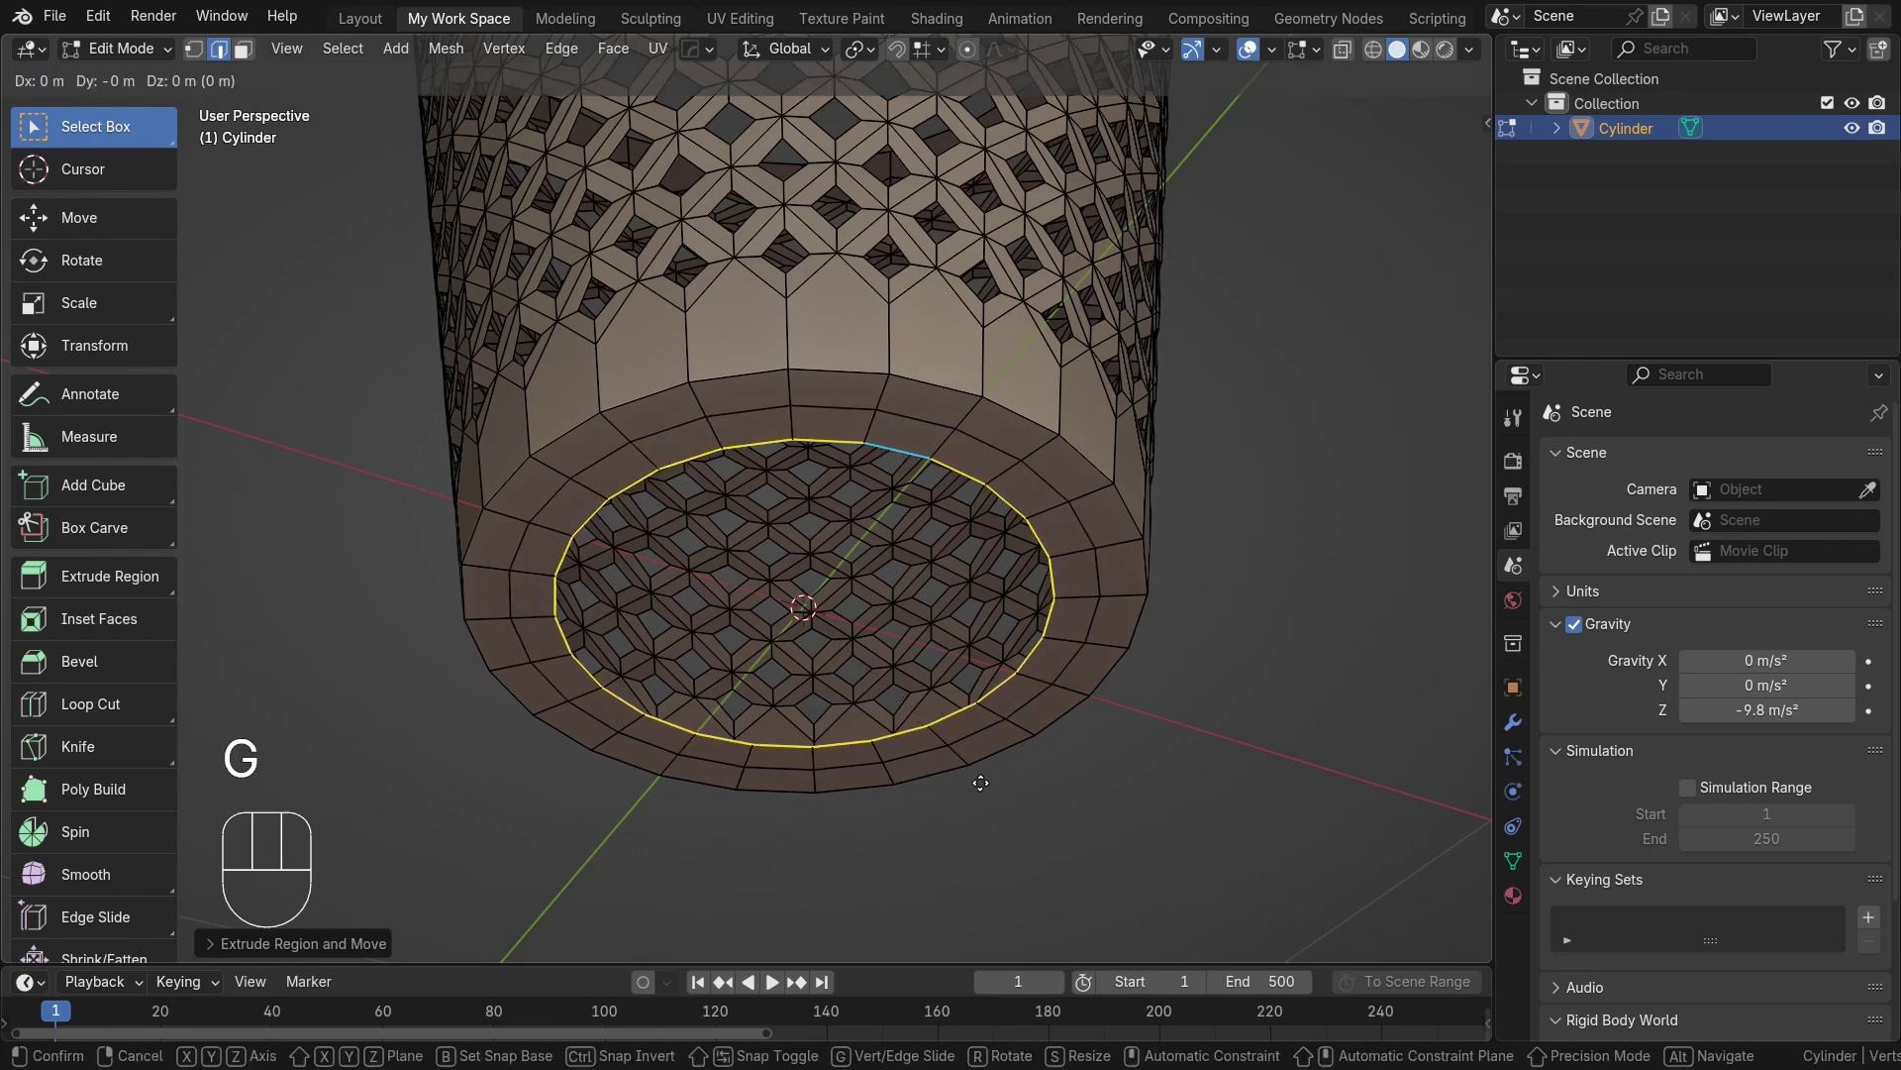
key(z)
click(993, 781)
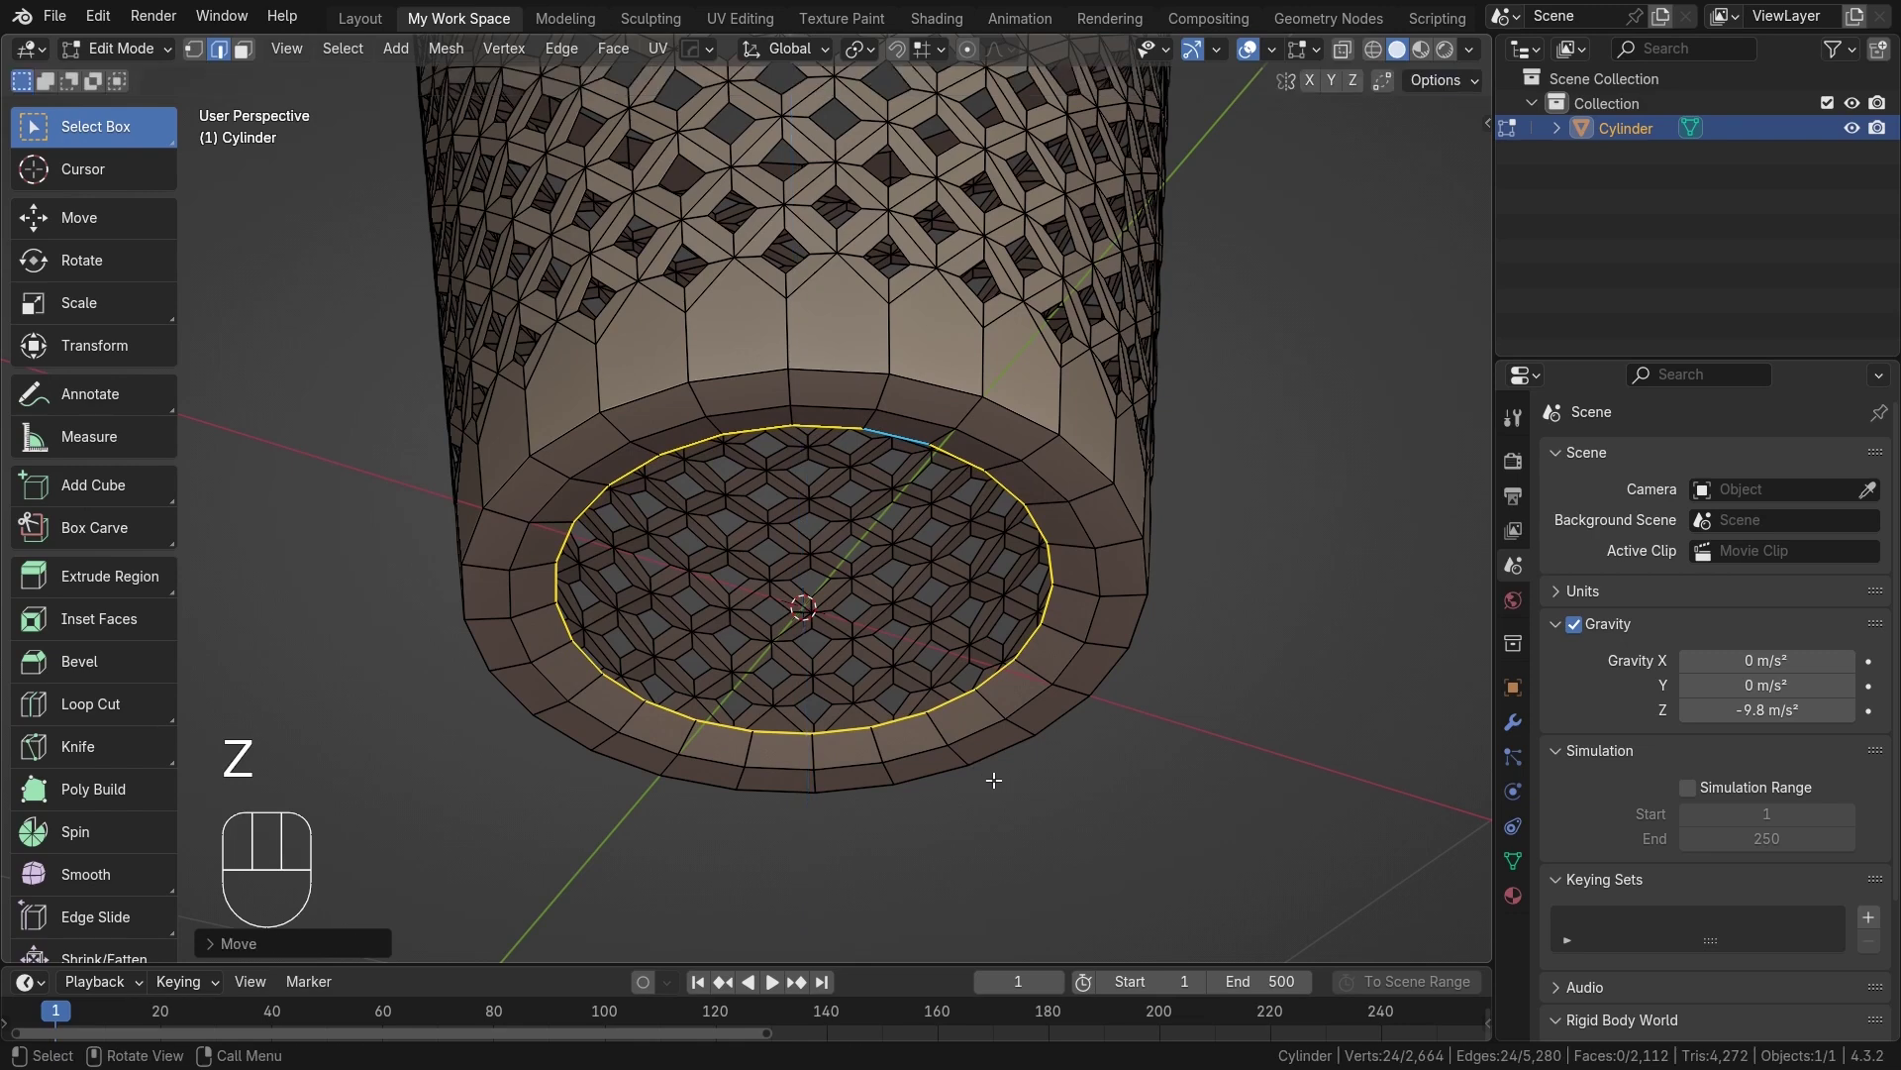
key(e)
key(s)
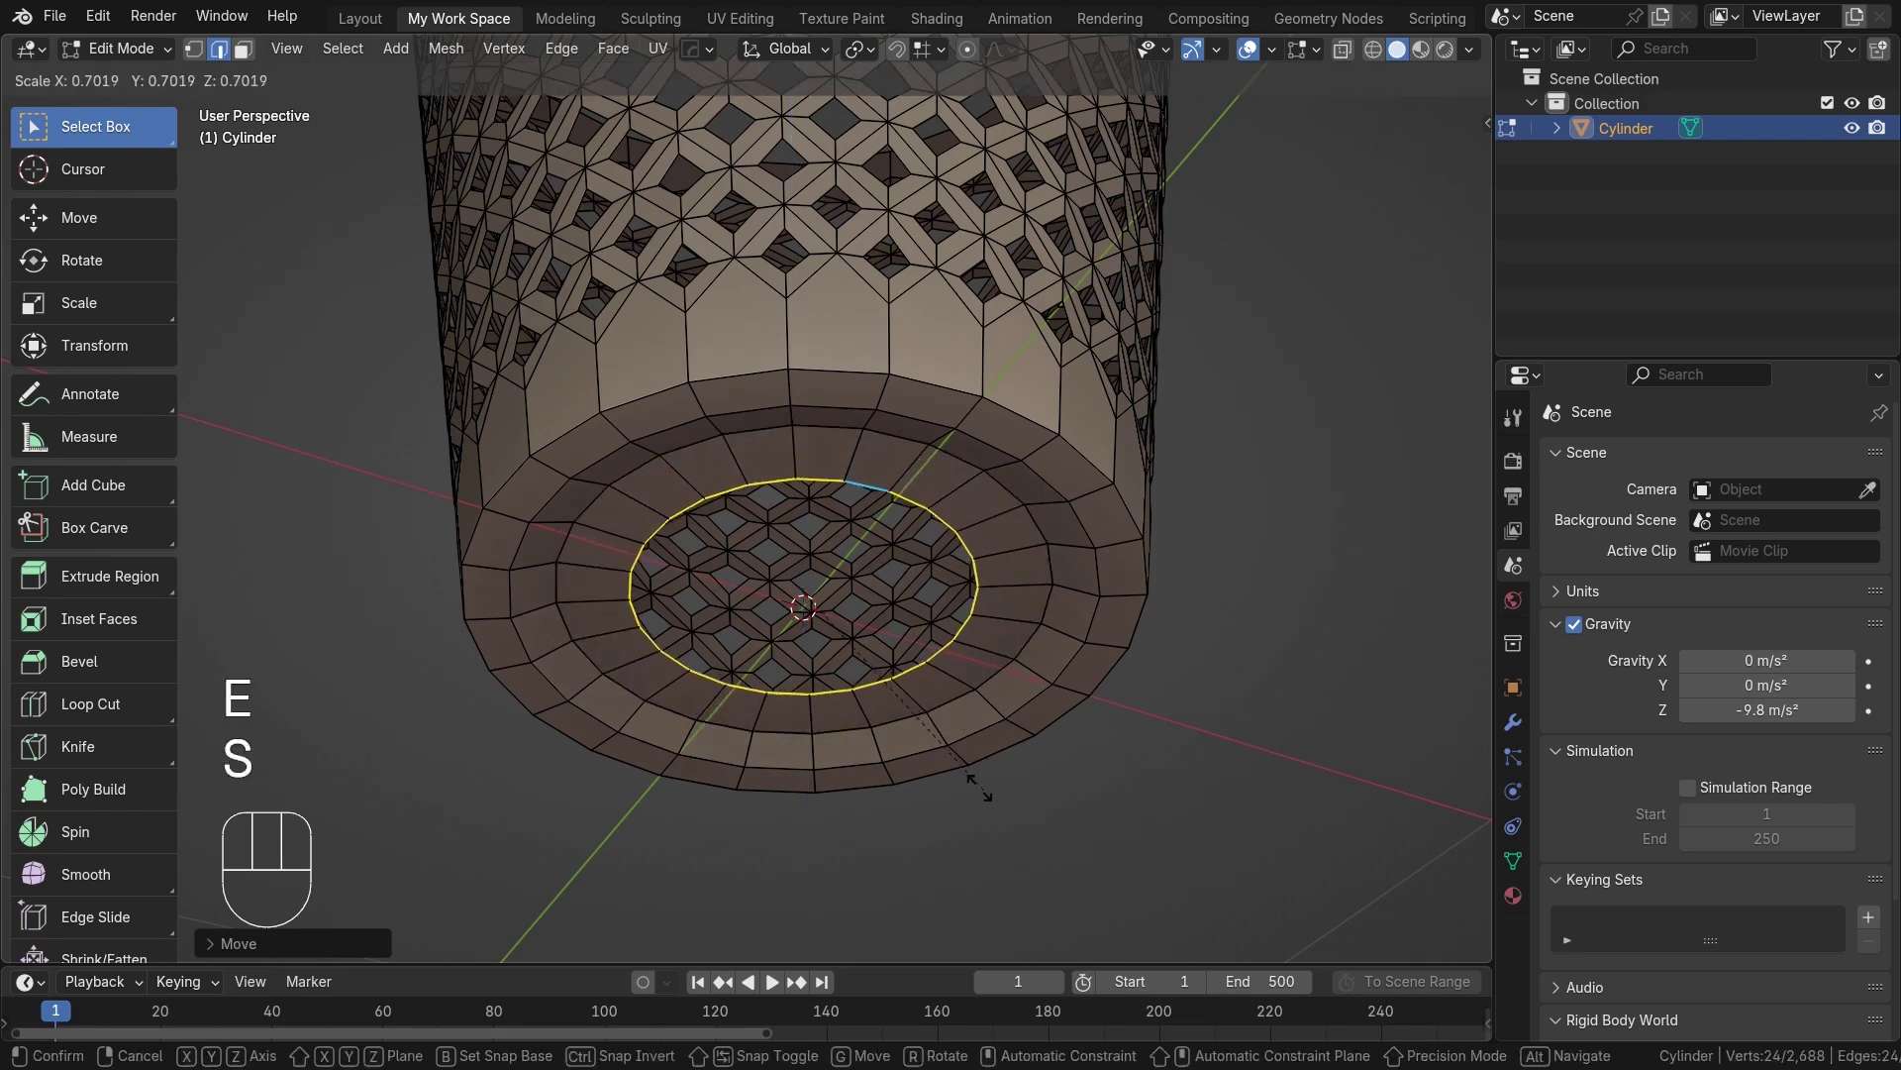
click(955, 778)
Close the remaining hole in the base with Grid Fill, using a span of 5 and an offset of 1.
middle_drag(955, 779, 817, 540)
scroll(793, 498, up, 1)
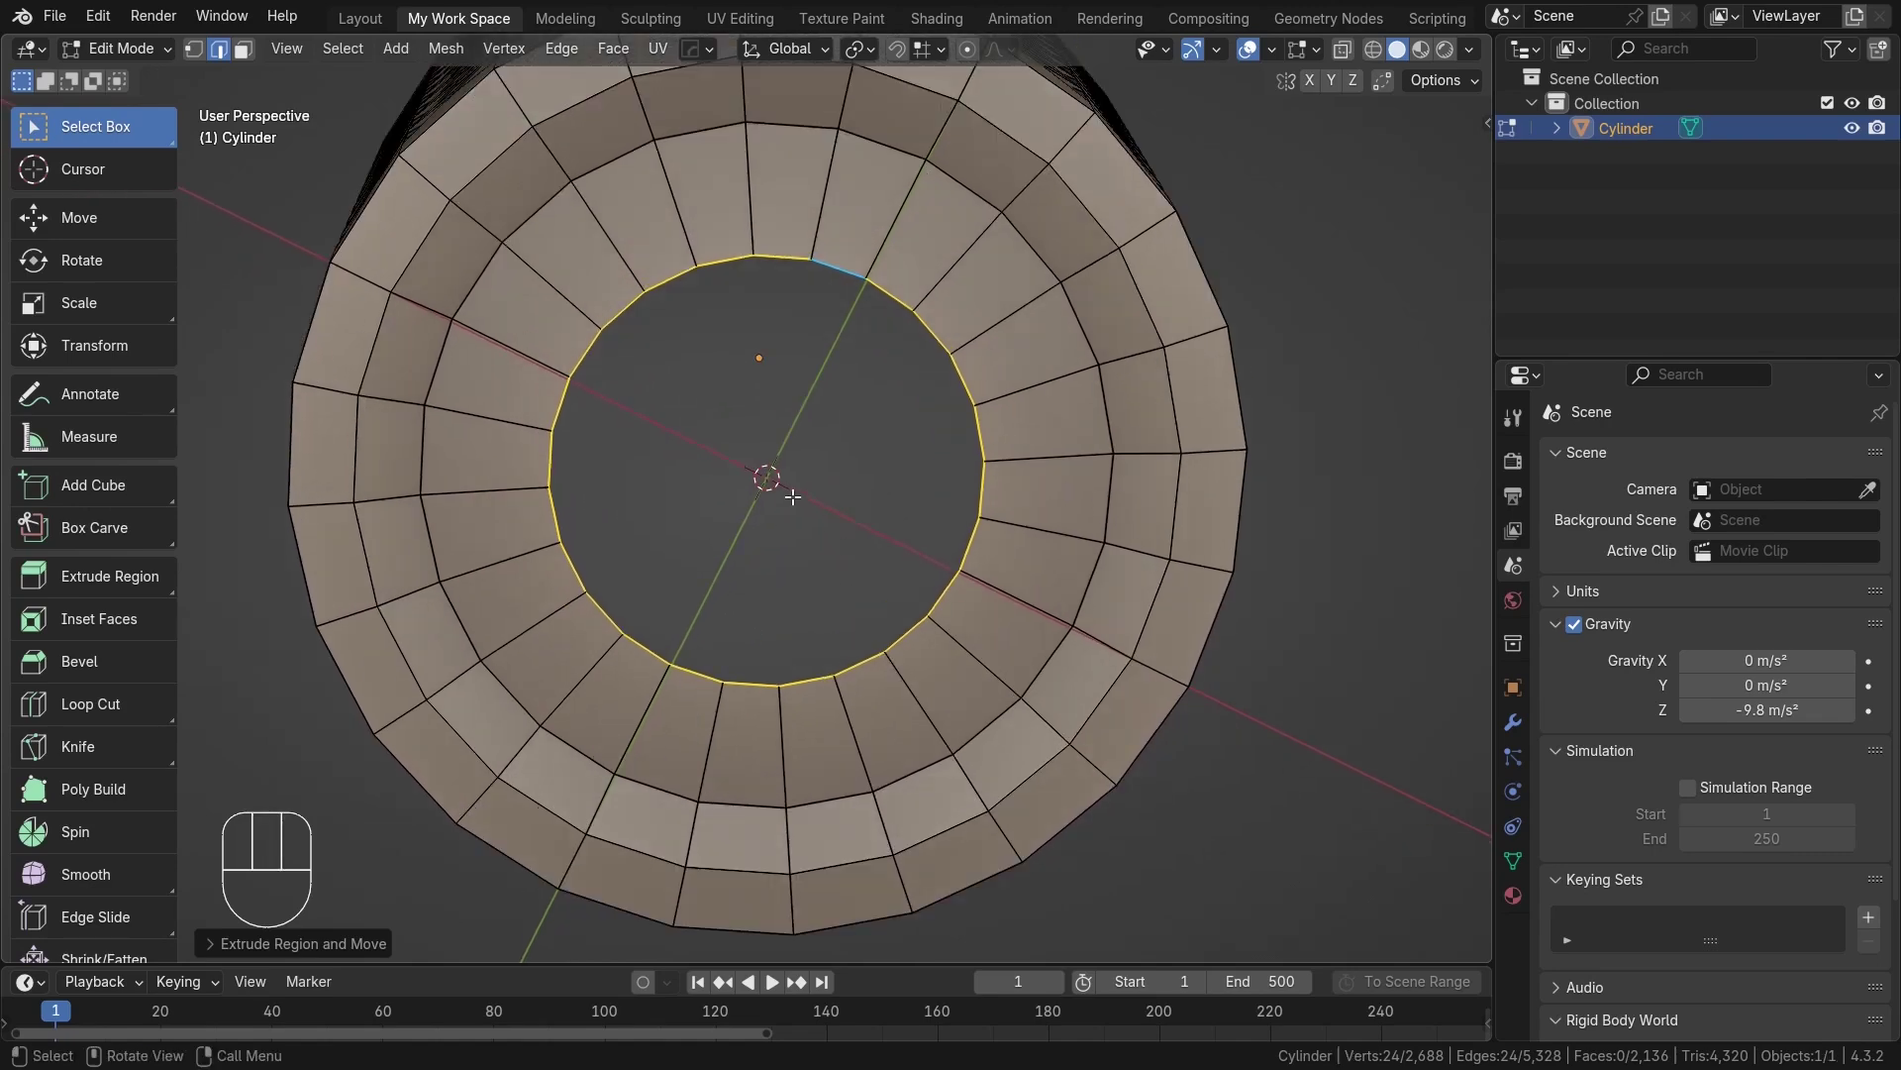
mouse_move(814, 420)
alt+shift+middle_down()
mouse_move(839, 403)
mouse_move(837, 438)
alt+shift+middle_up()
key(ctrl+f)
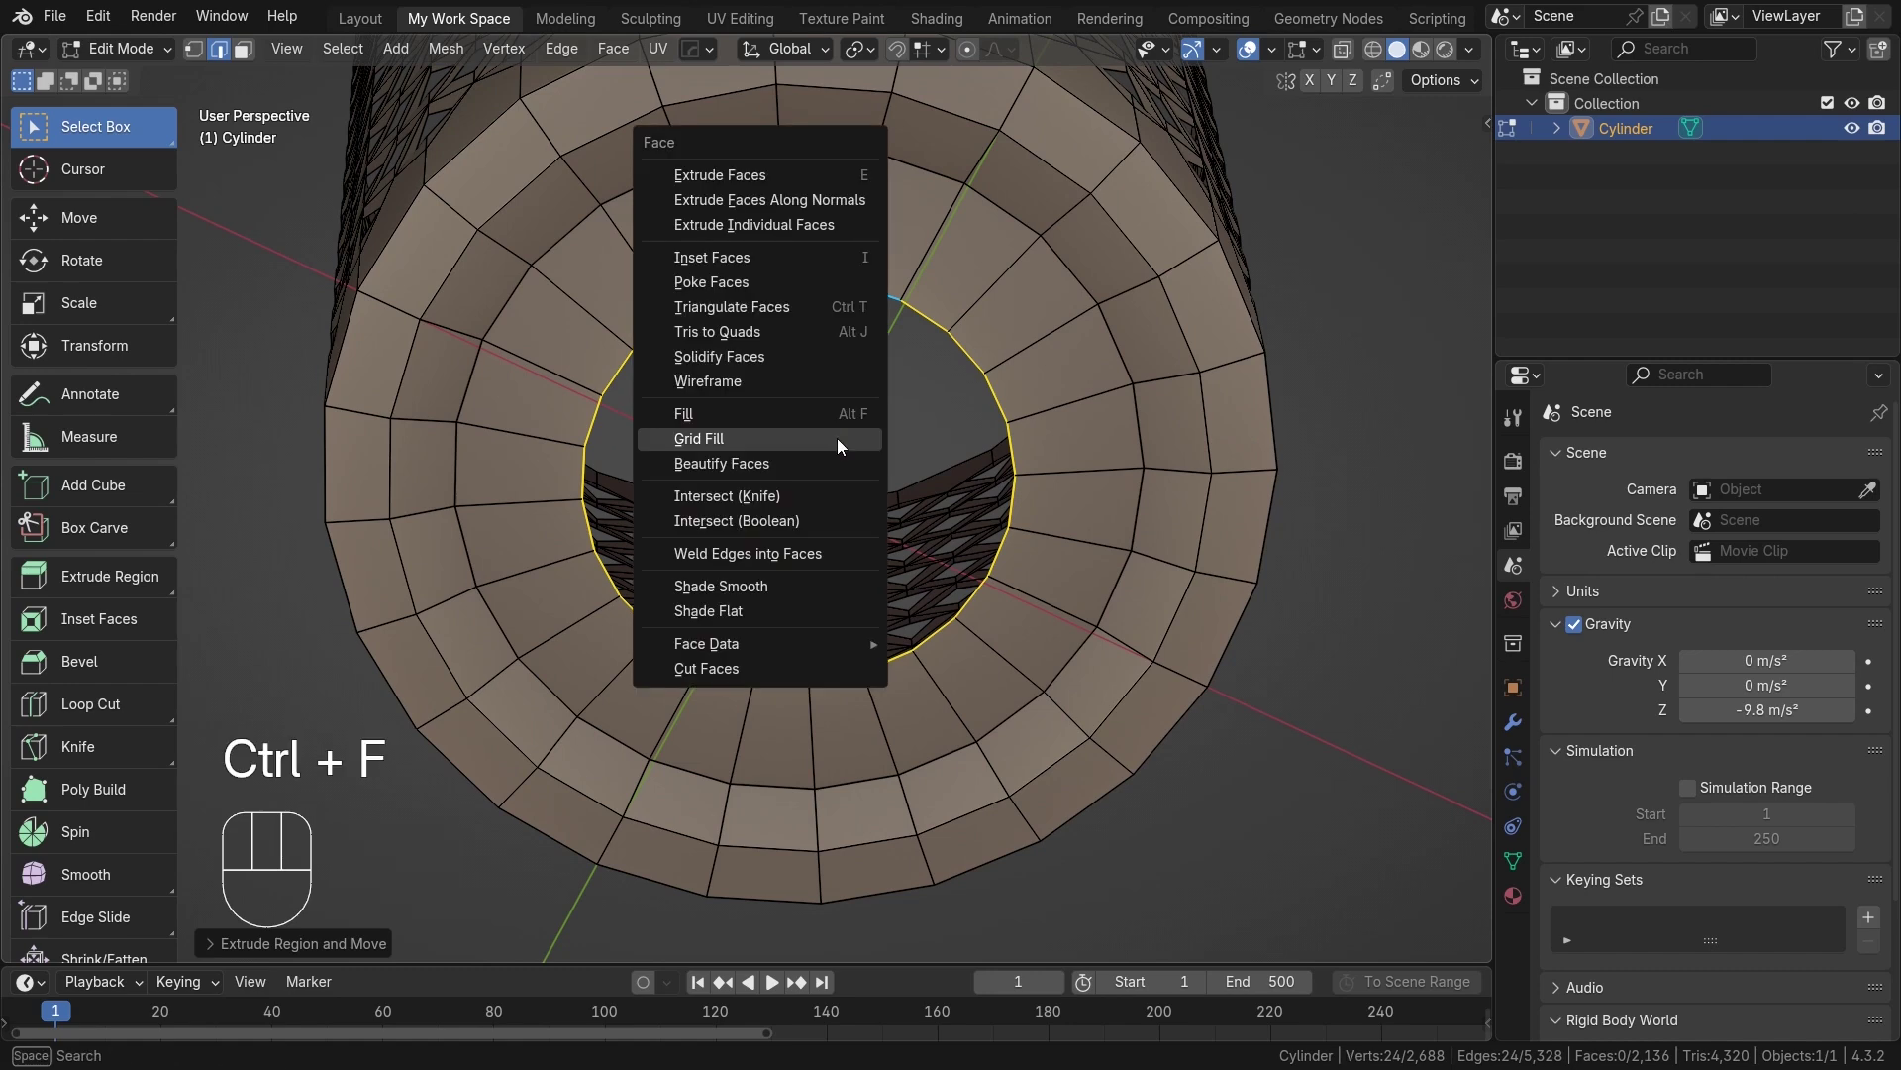
click(810, 438)
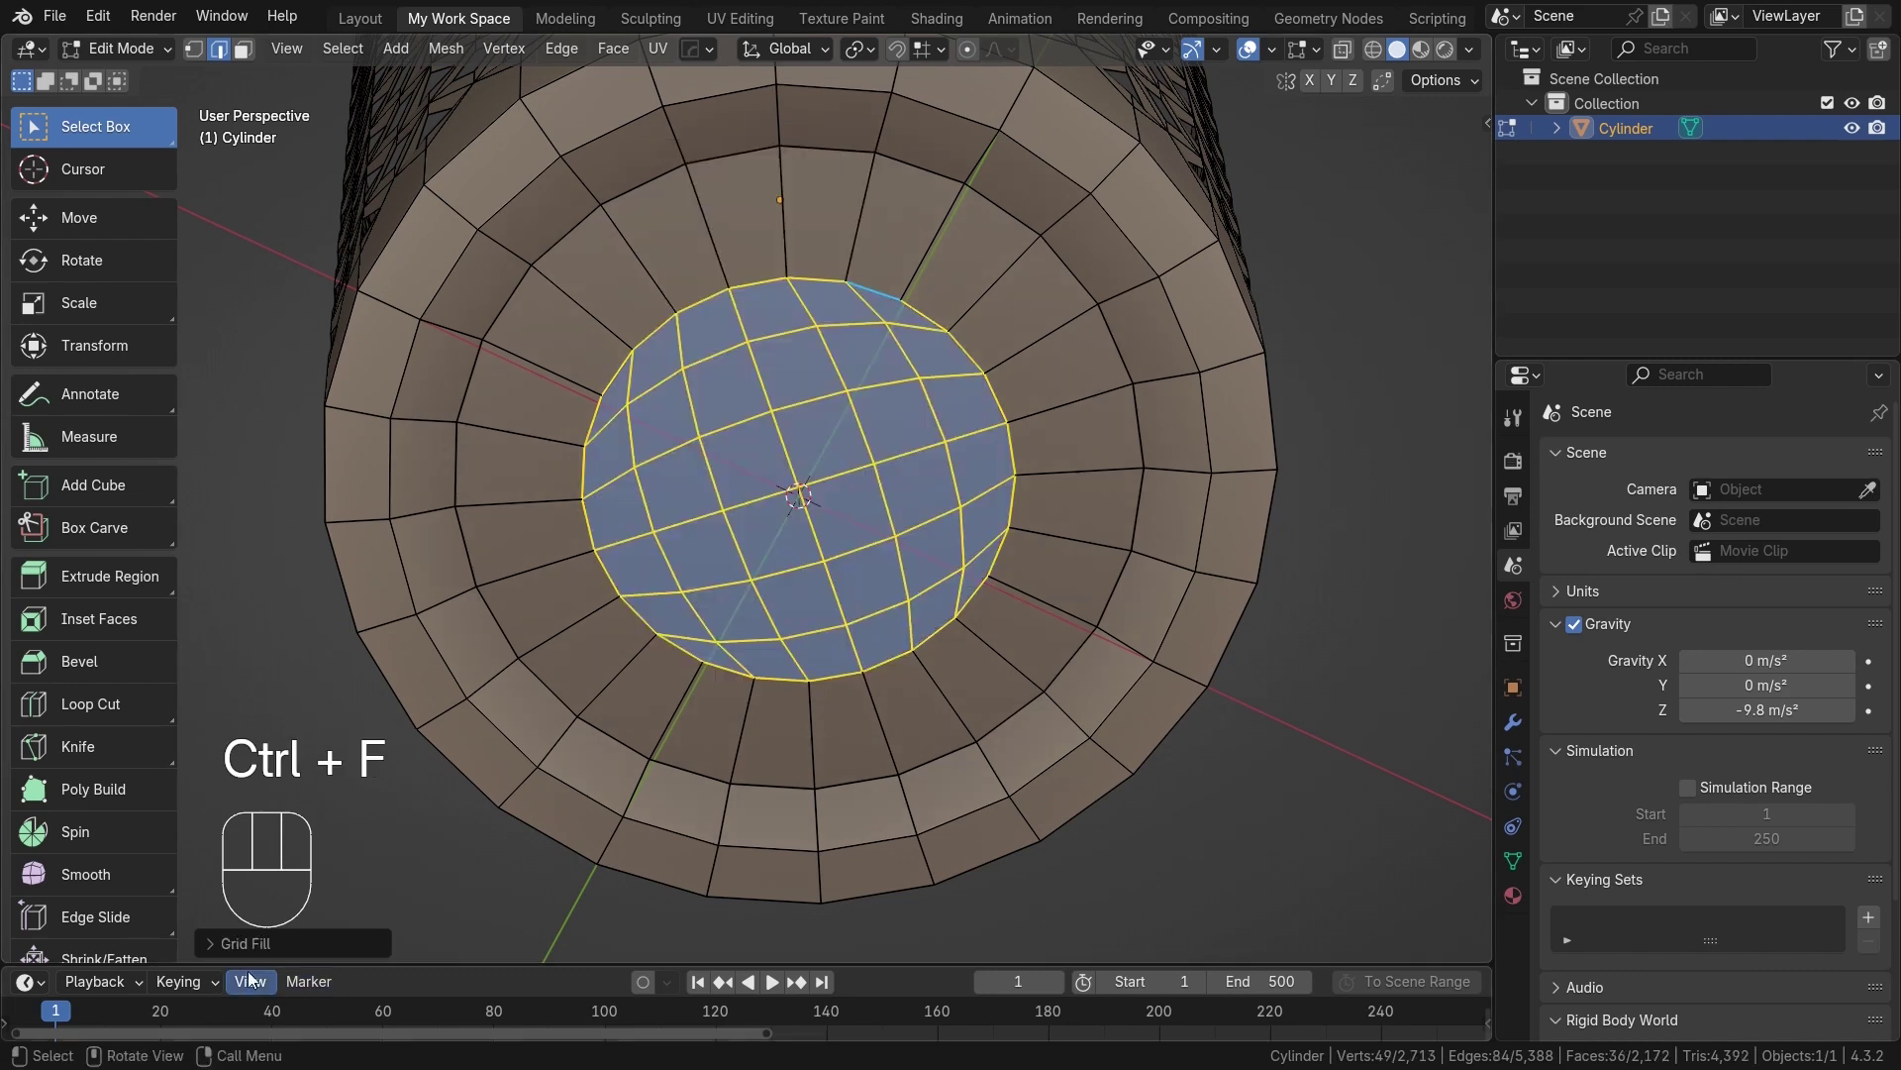
click(248, 943)
click(356, 883)
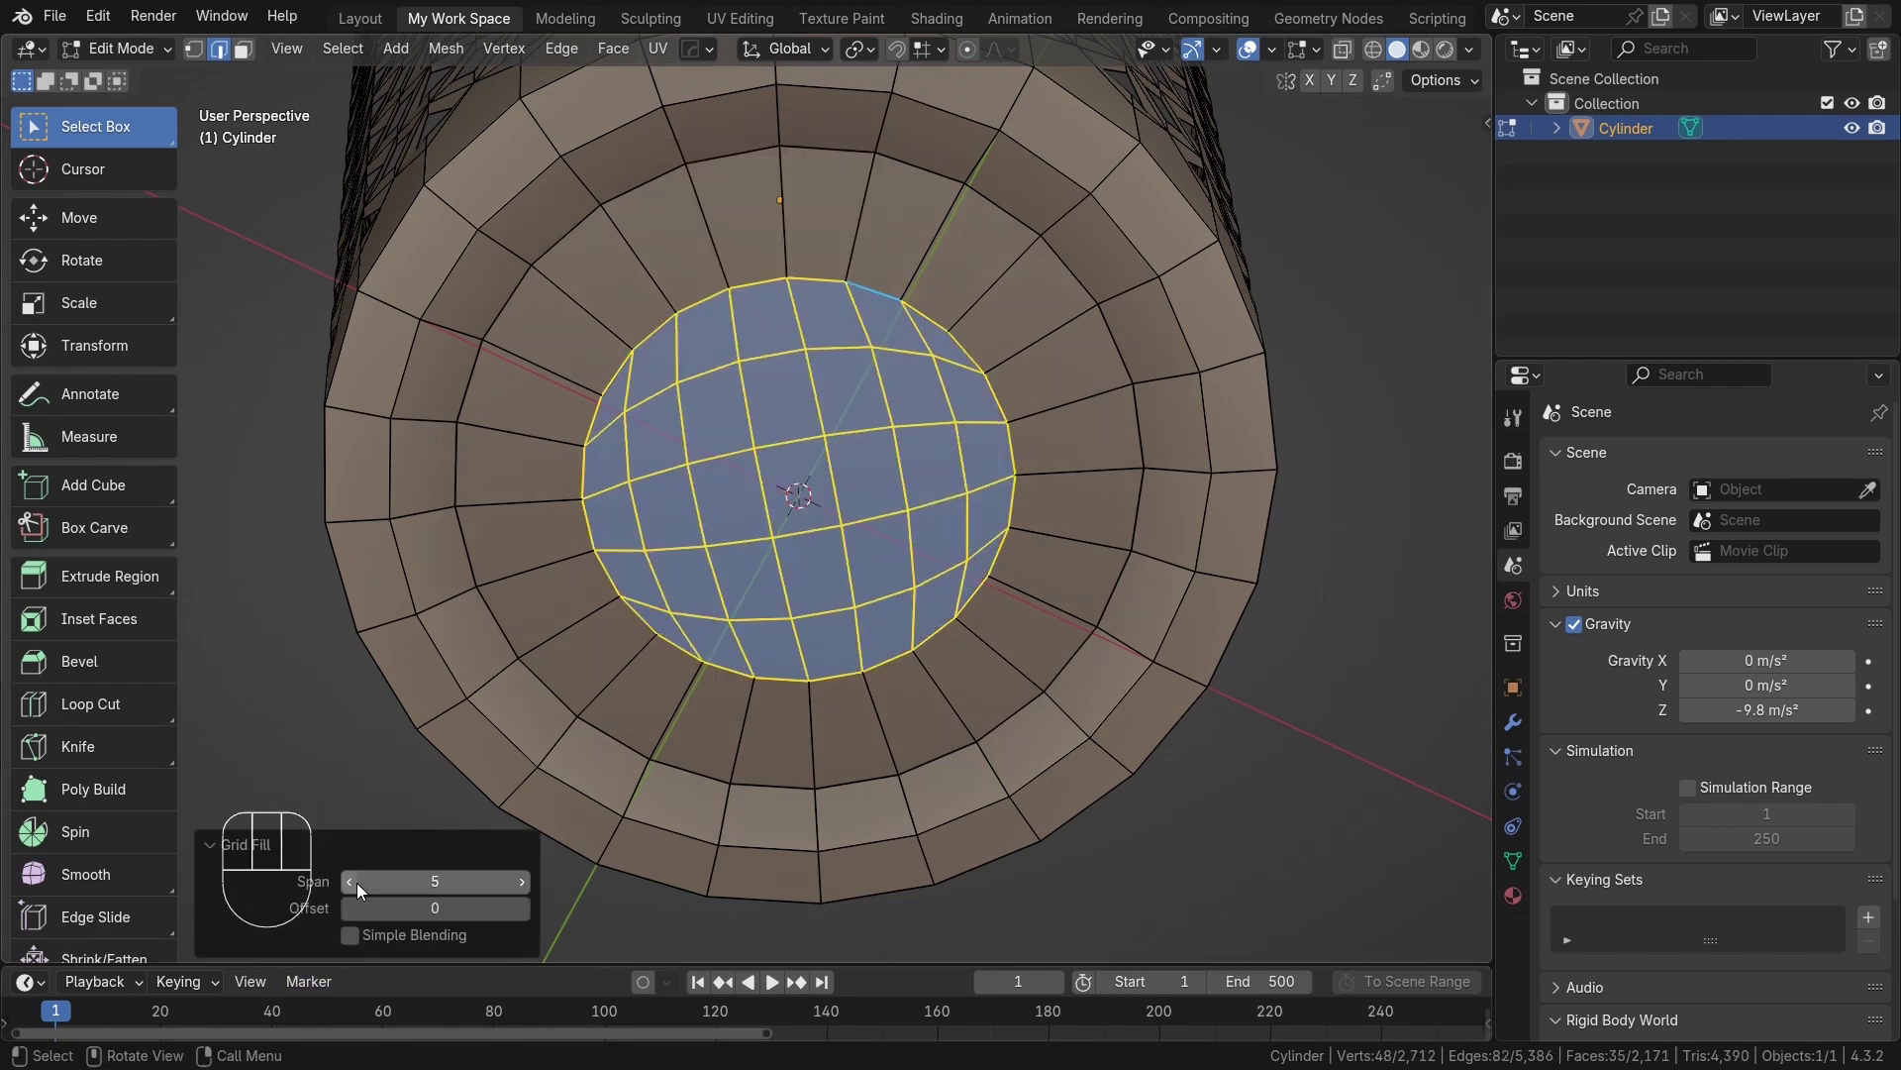
click(520, 906)
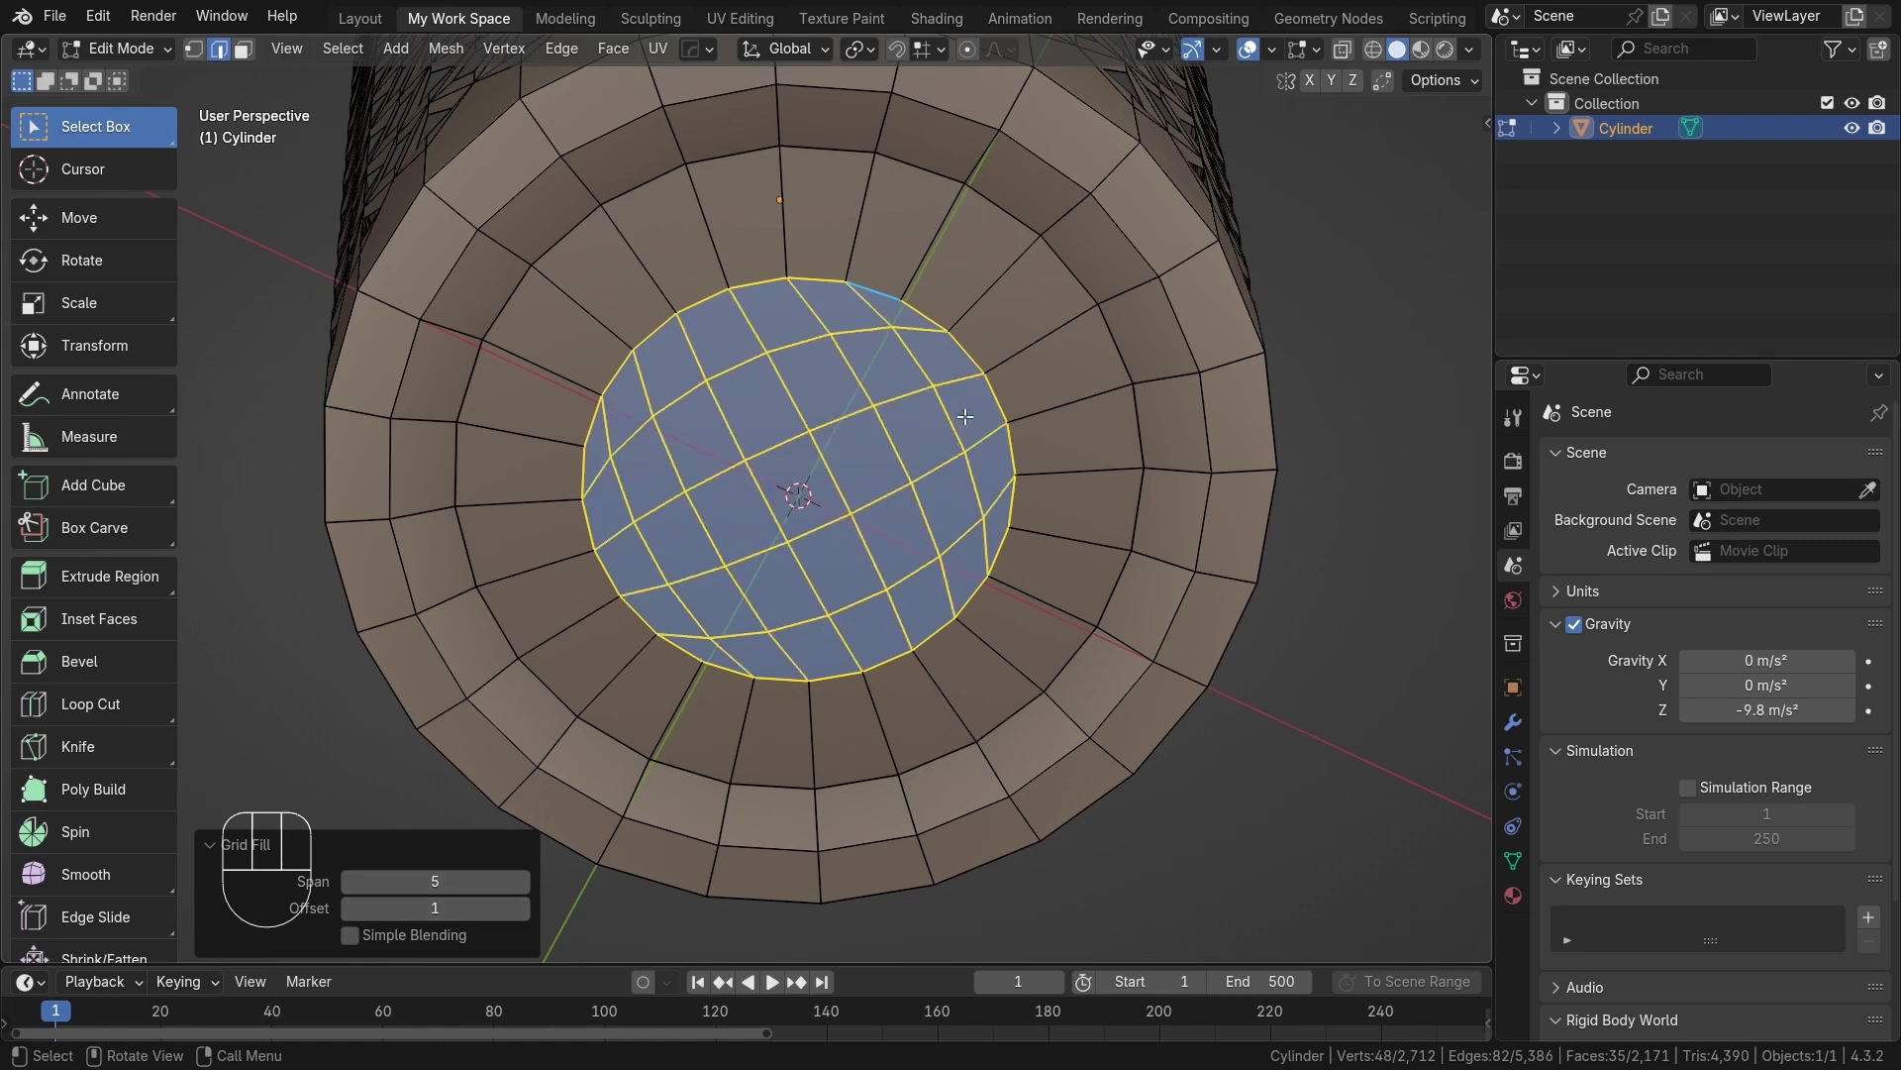
click(349, 908)
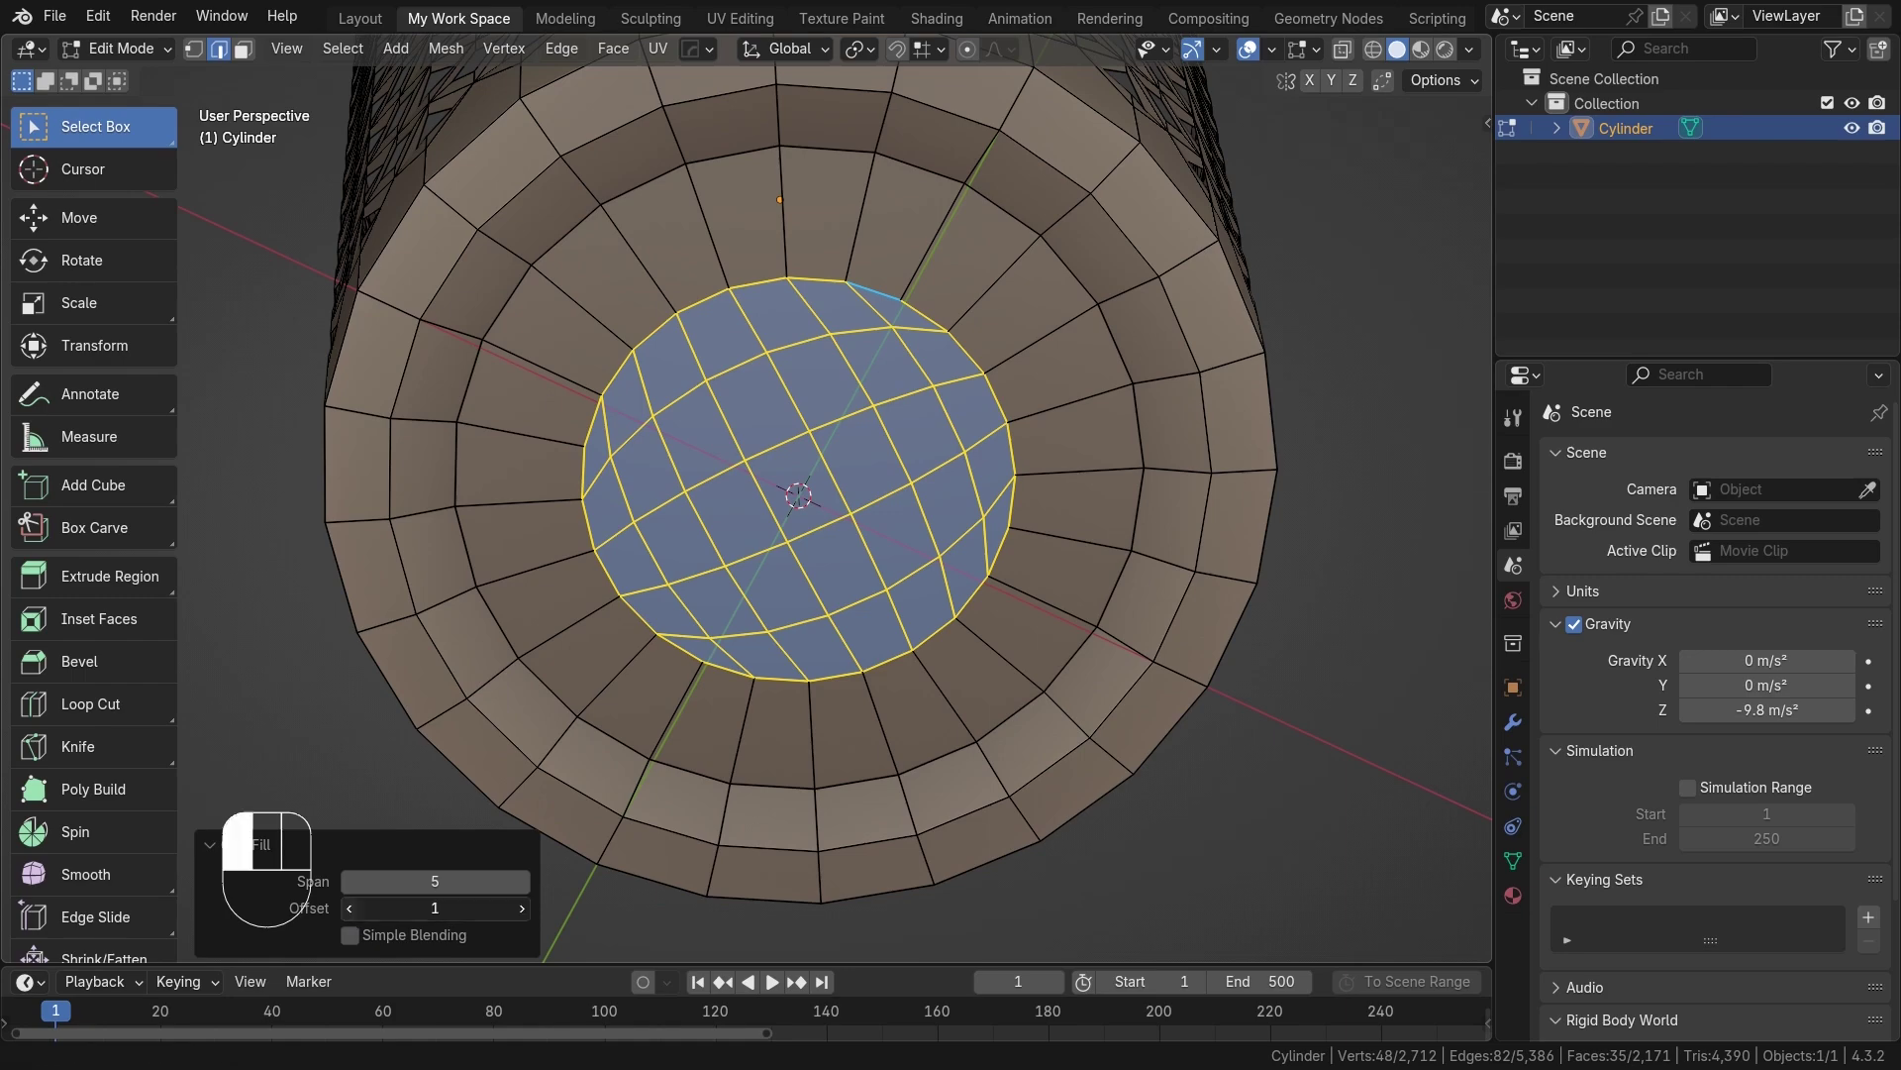
middle_drag(884, 403, 354, 692)
click(214, 847)
Bevel the three outer edge loops of the base with 3 segments and a width of about 0.01 m.
scroll(928, 463, down, 2)
middle_drag(959, 327, 916, 388)
scroll(920, 340, up, 1)
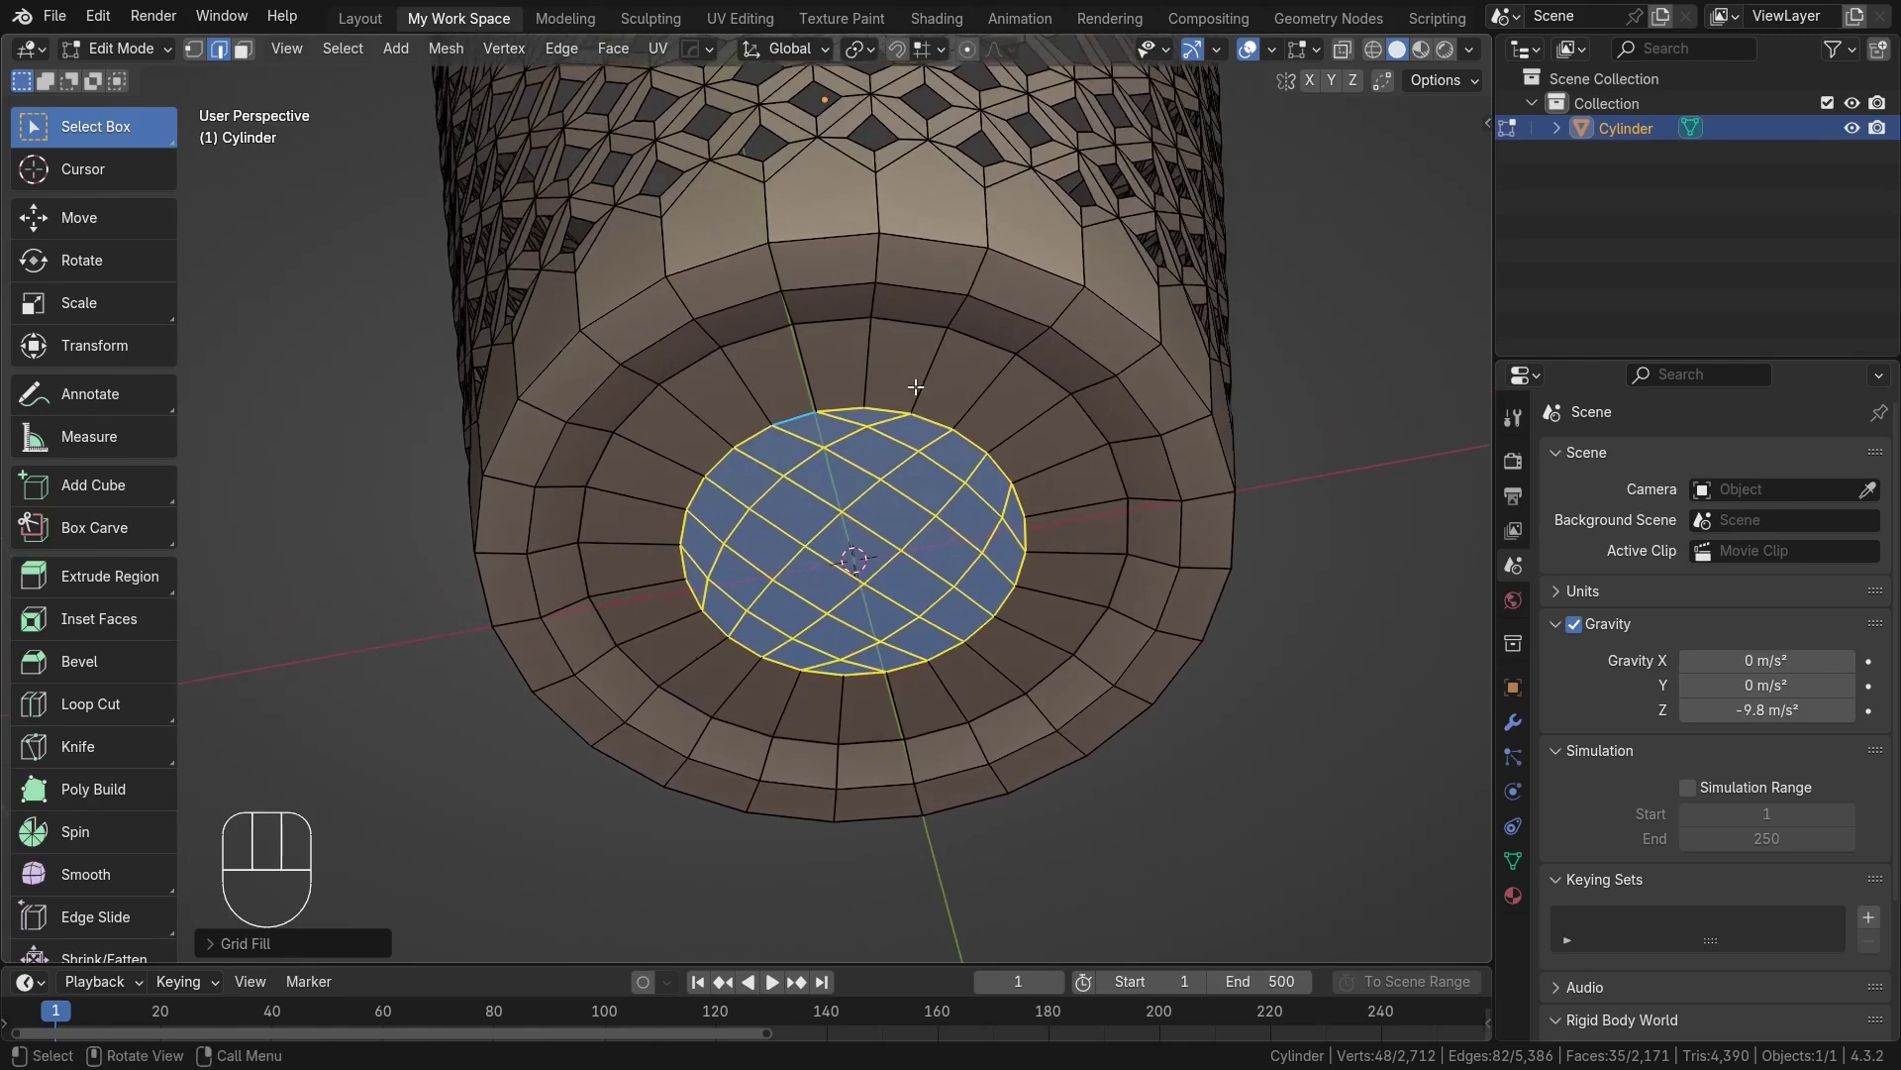
alt+click(860, 234)
alt+shift+click(922, 289)
alt+shift+click(959, 349)
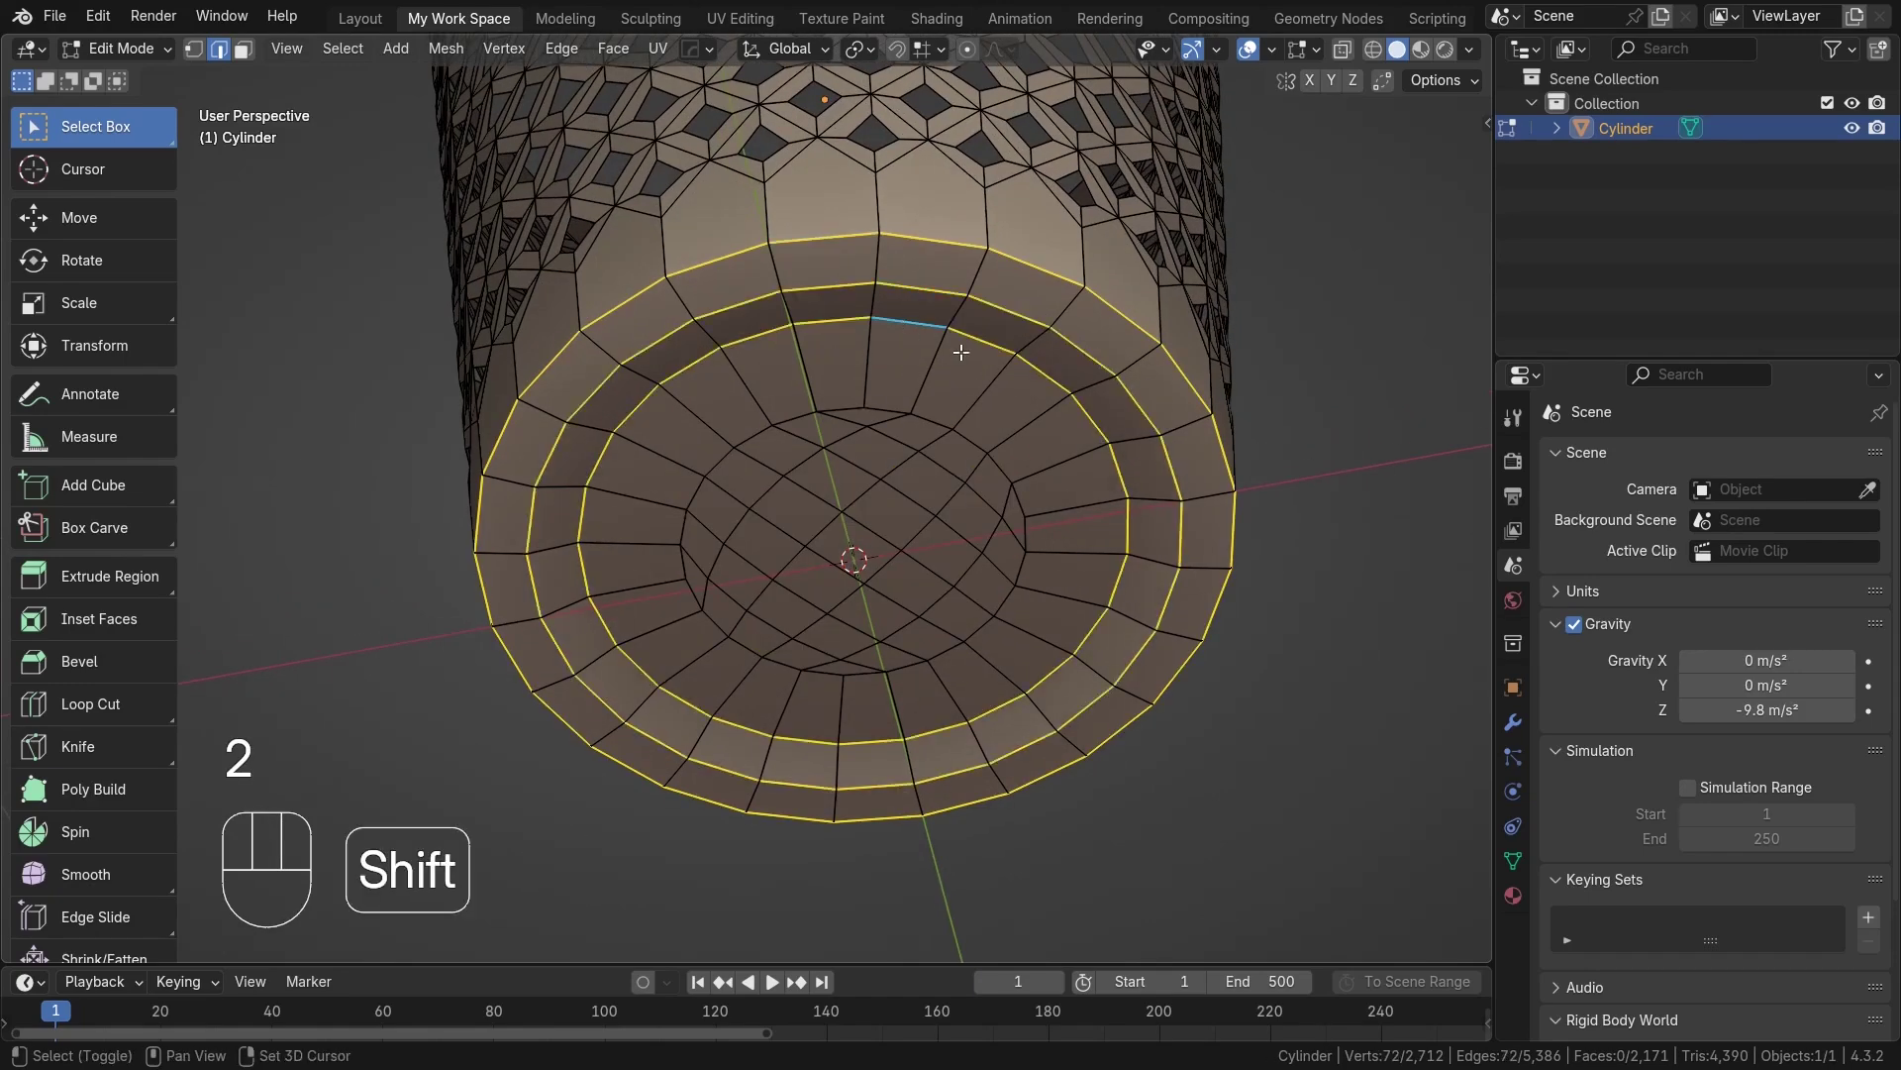
scroll(1016, 453, up, 1)
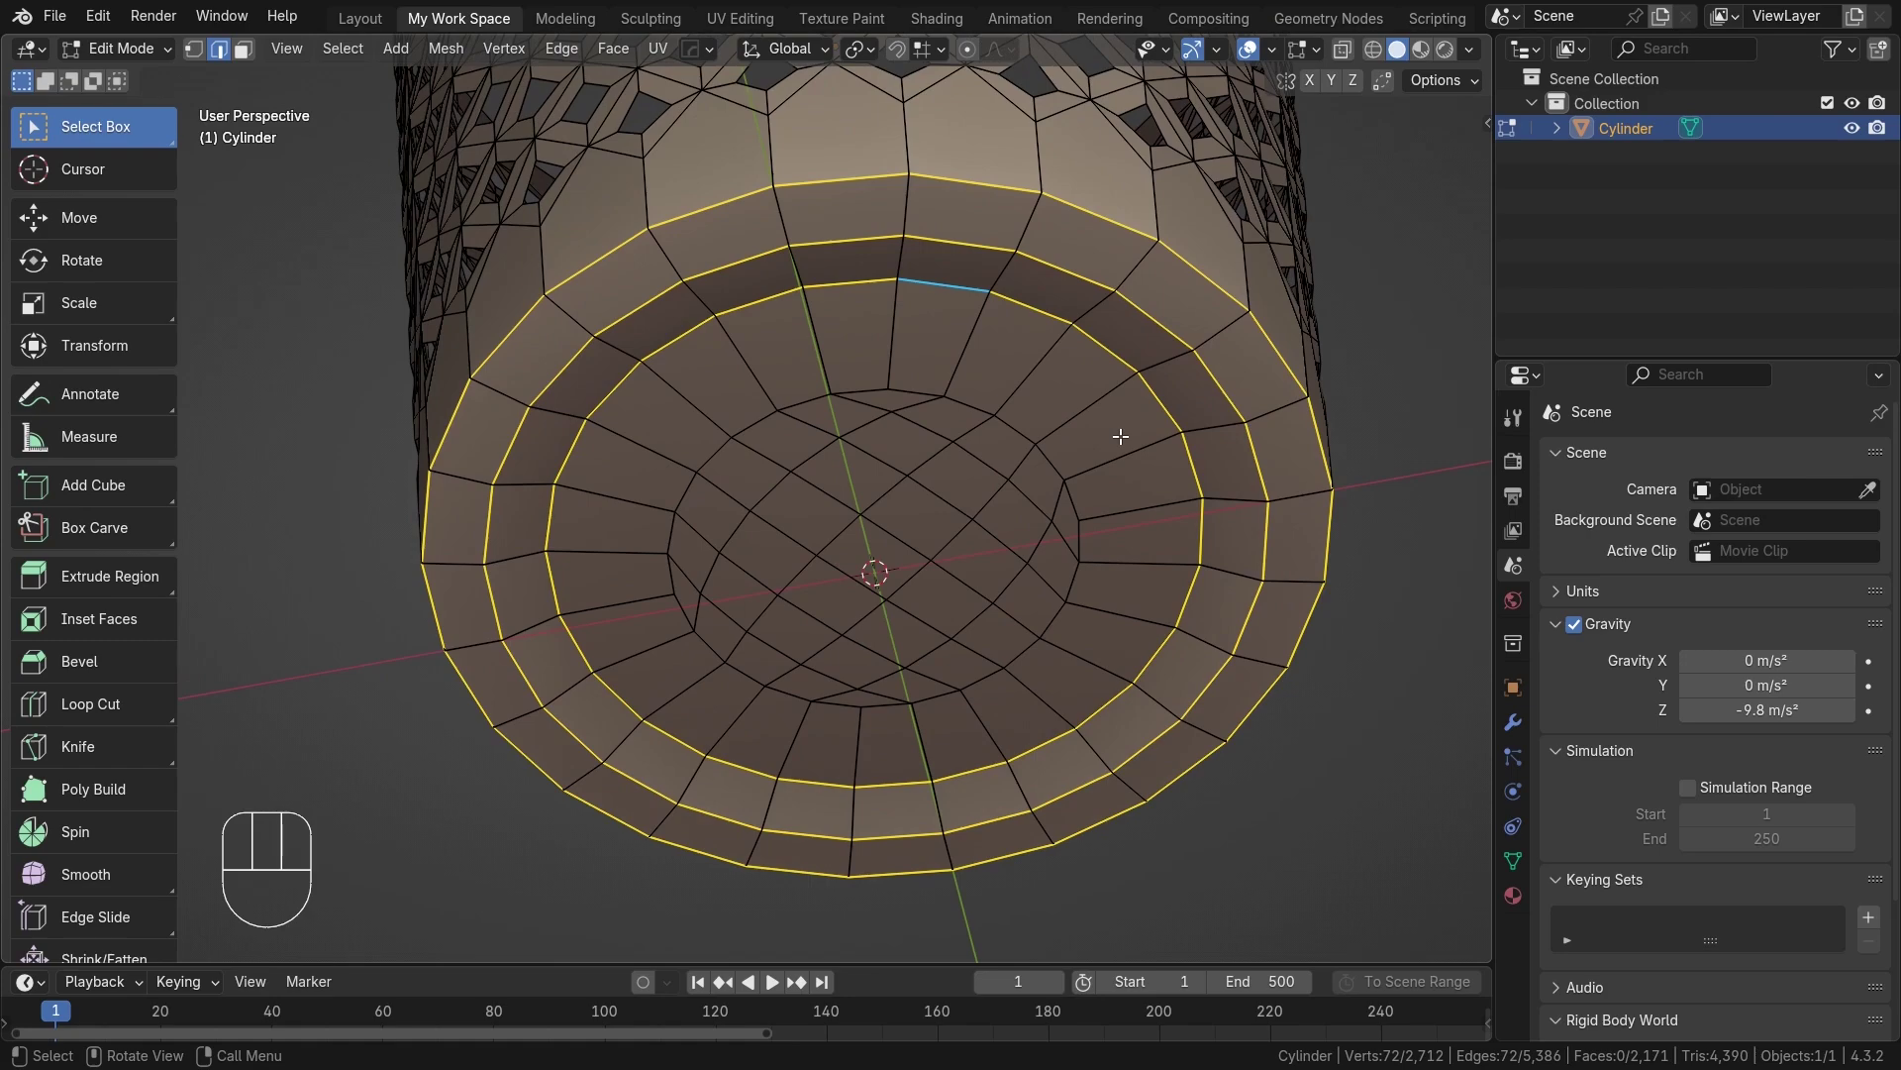
key(ctrl+b)
scroll(1138, 443, up, 5)
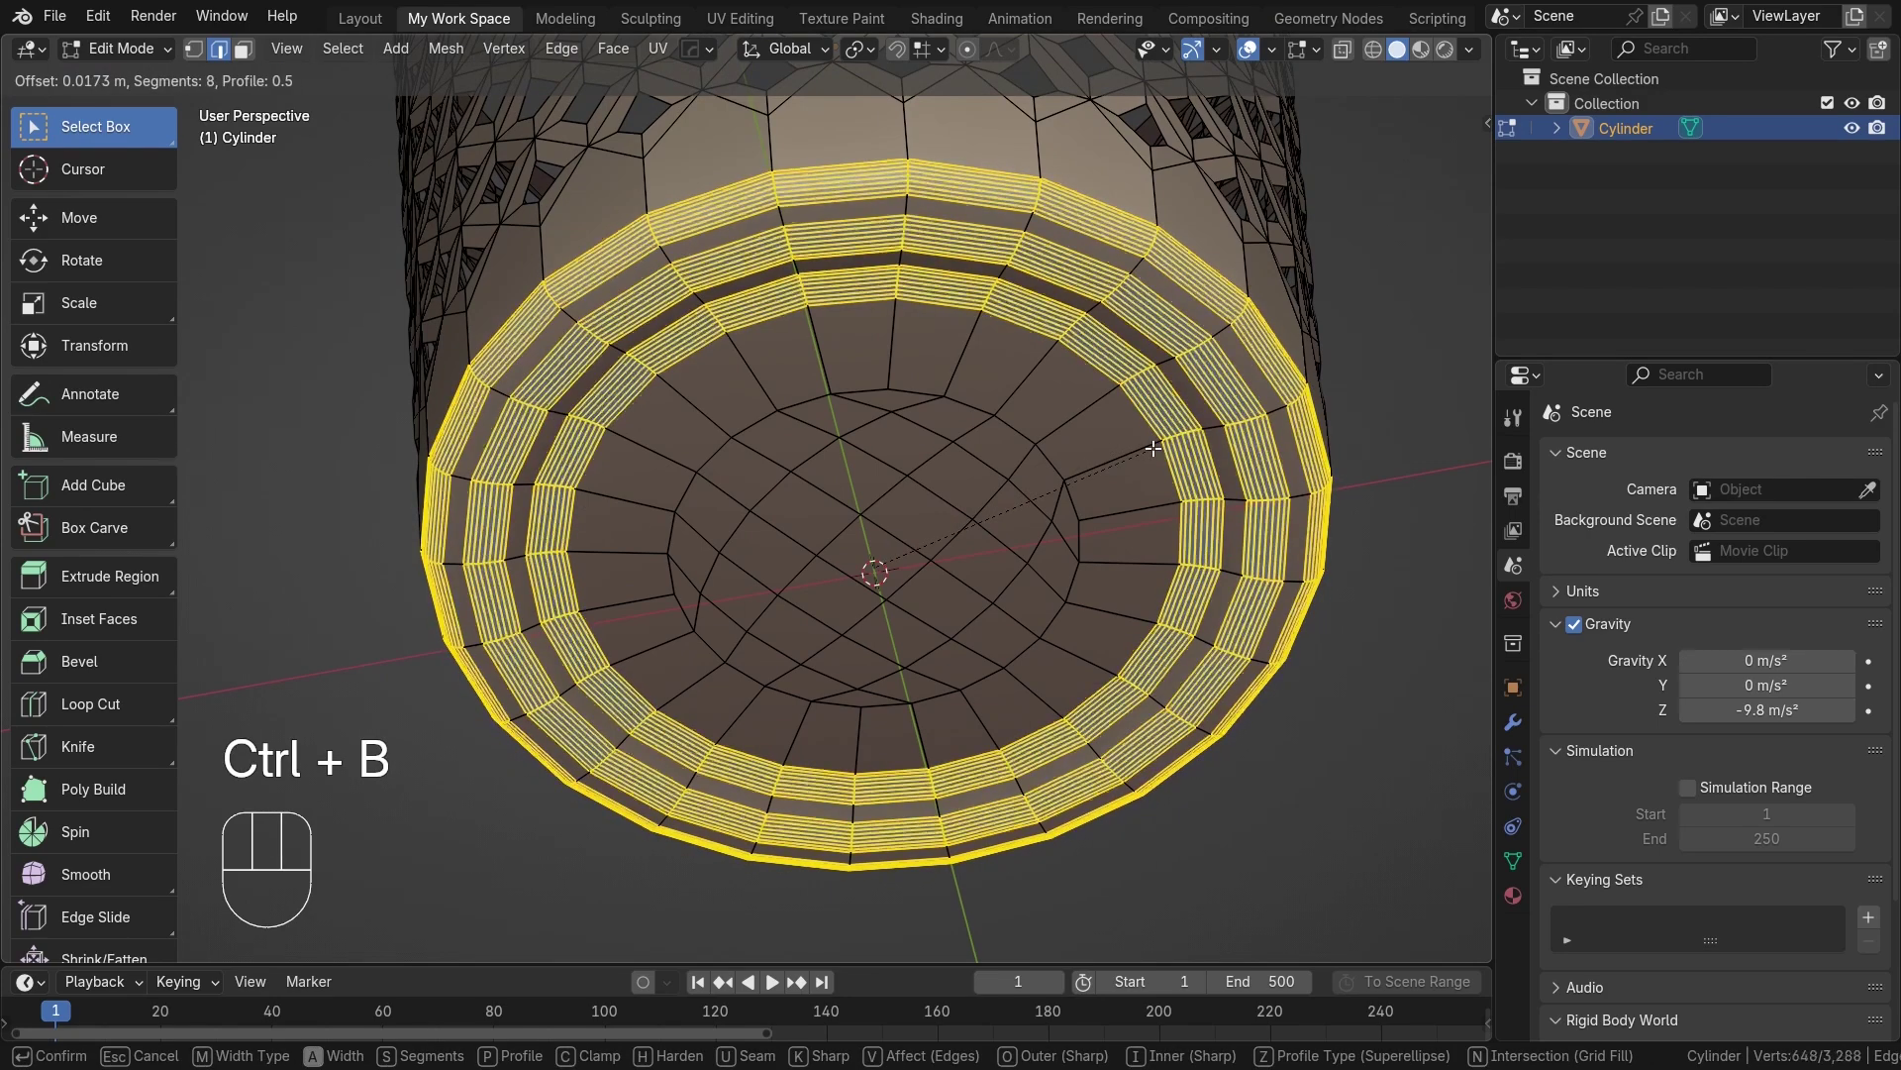
scroll(1154, 448, down, 2)
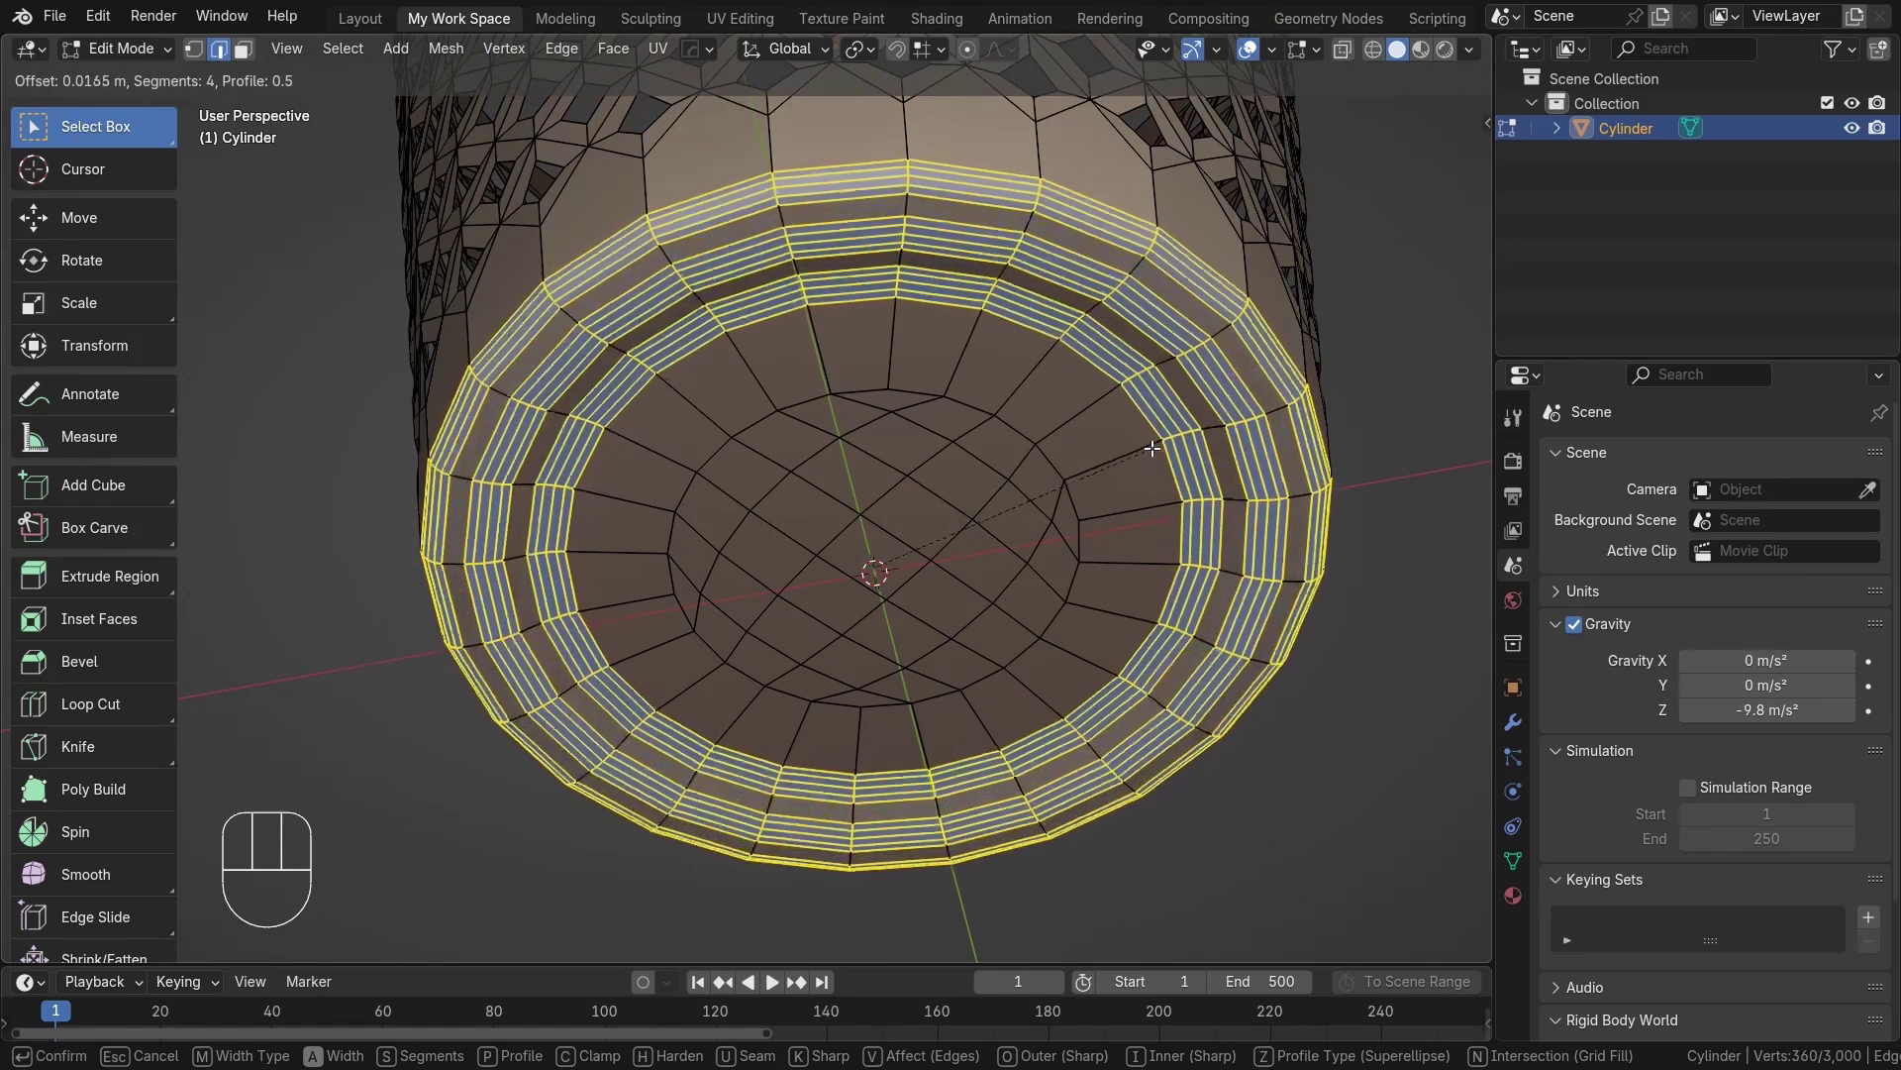
scroll(1149, 449, down, 1)
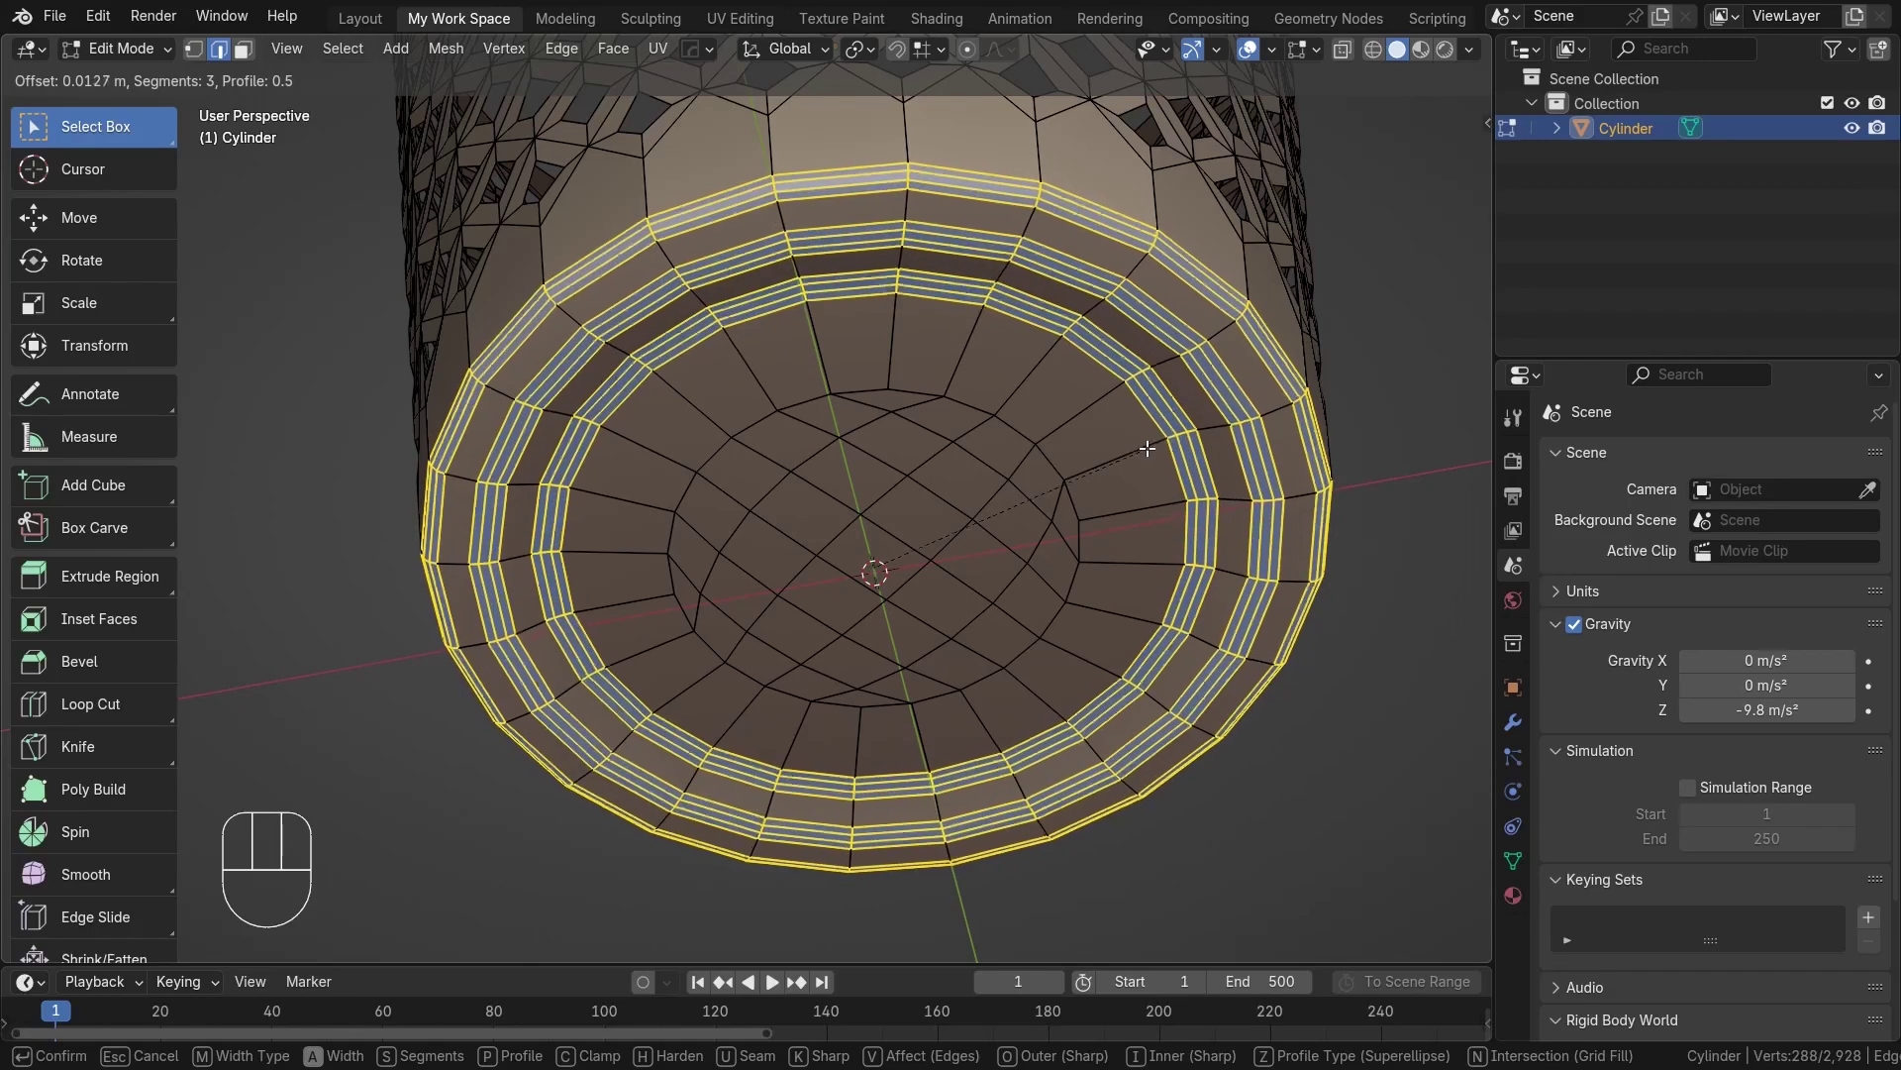
click(1146, 444)
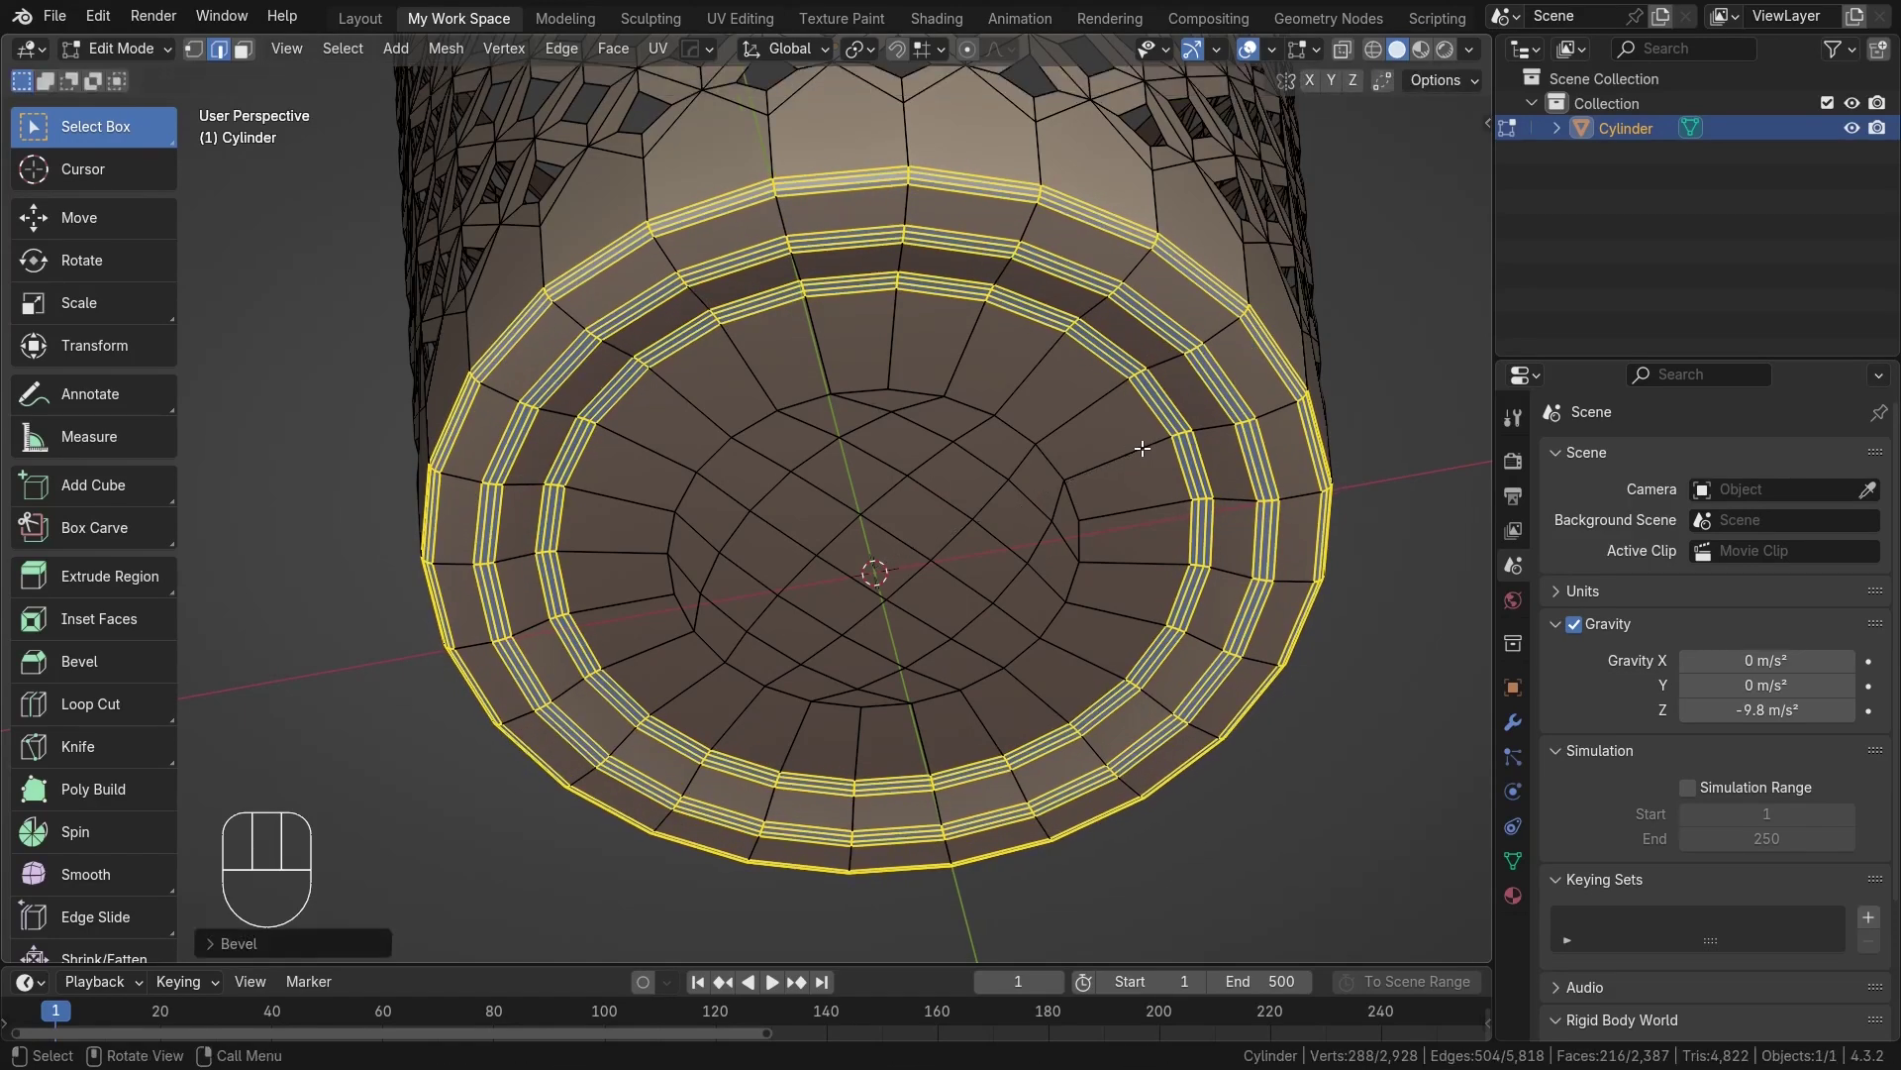
Select the basket's top edge loop in Edit Mode and extrude it outward at a scale of about 1.07.
key(Tab)
scroll(824, 293, down, 3)
middle_drag(846, 222, 840, 586)
scroll(850, 535, up, 1)
alt+shift+middle_drag(877, 358, 860, 509)
scroll(851, 460, up, 1)
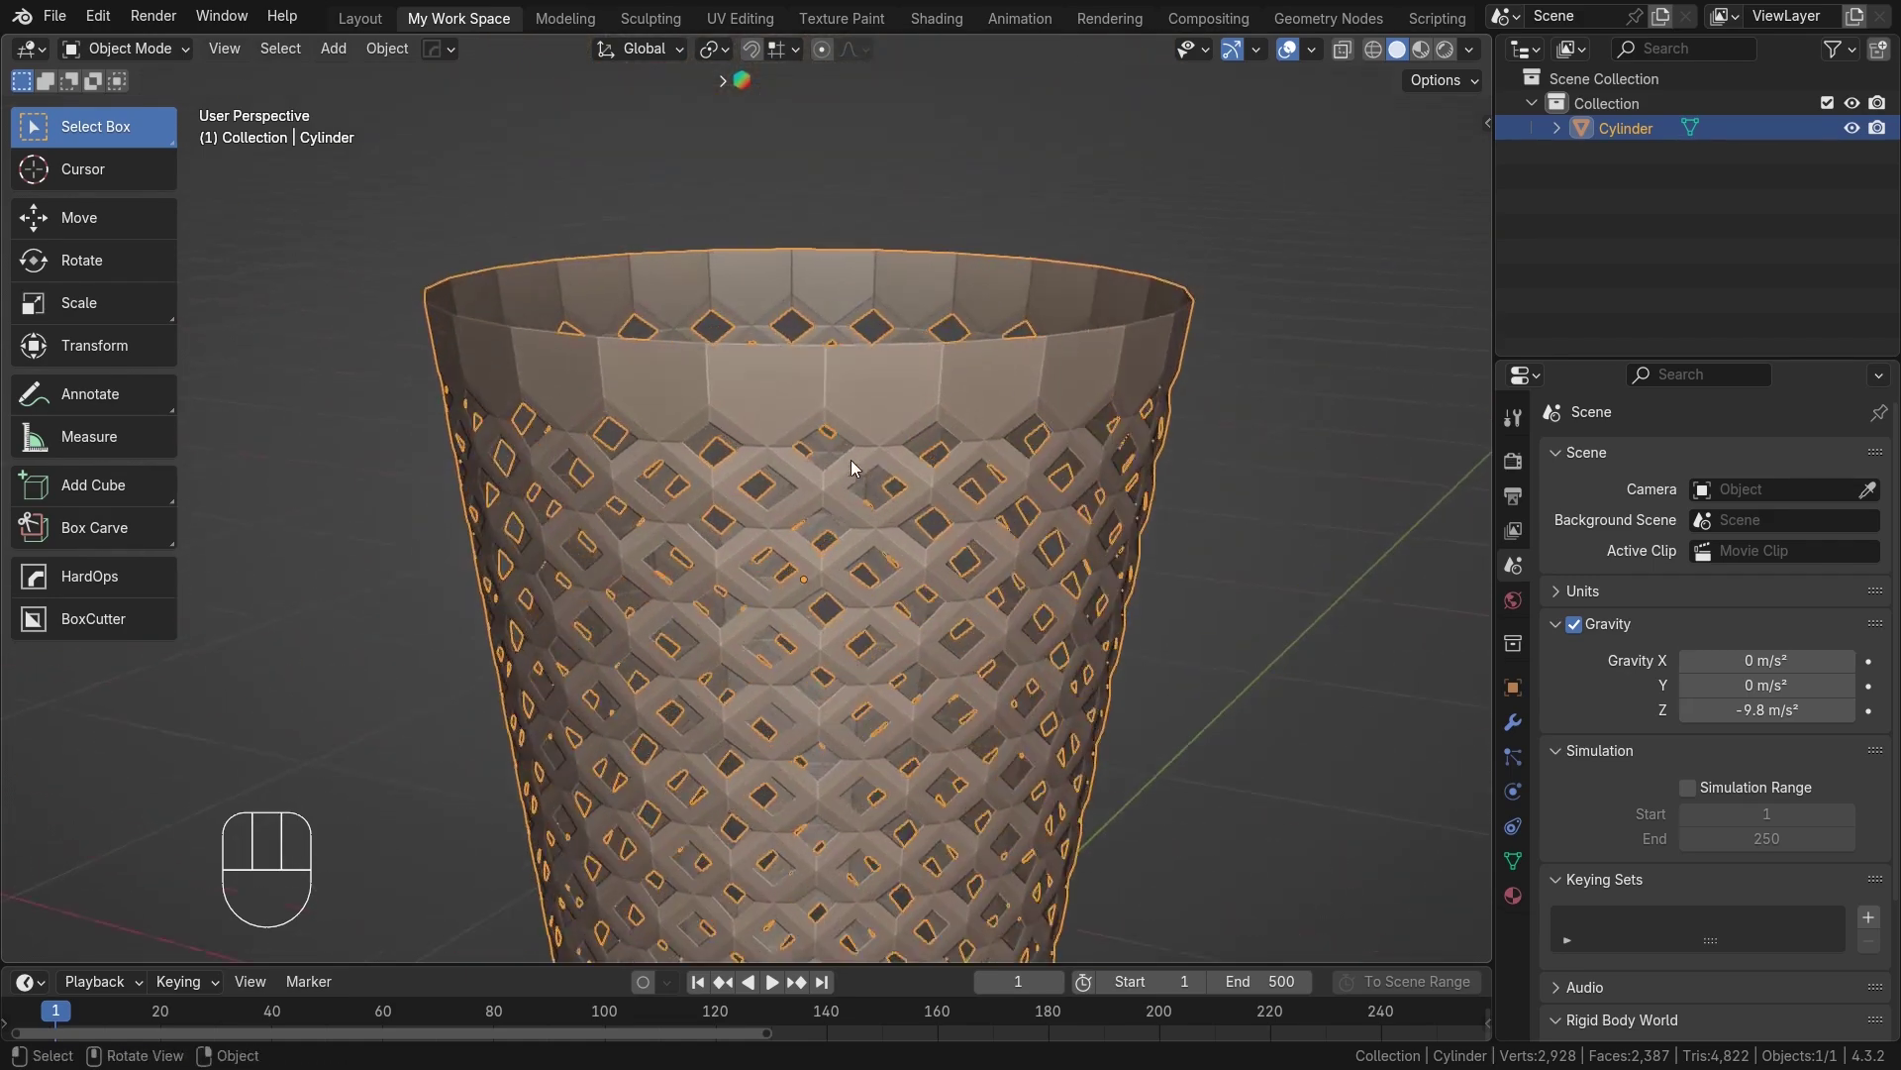
key(Tab)
alt+click(800, 345)
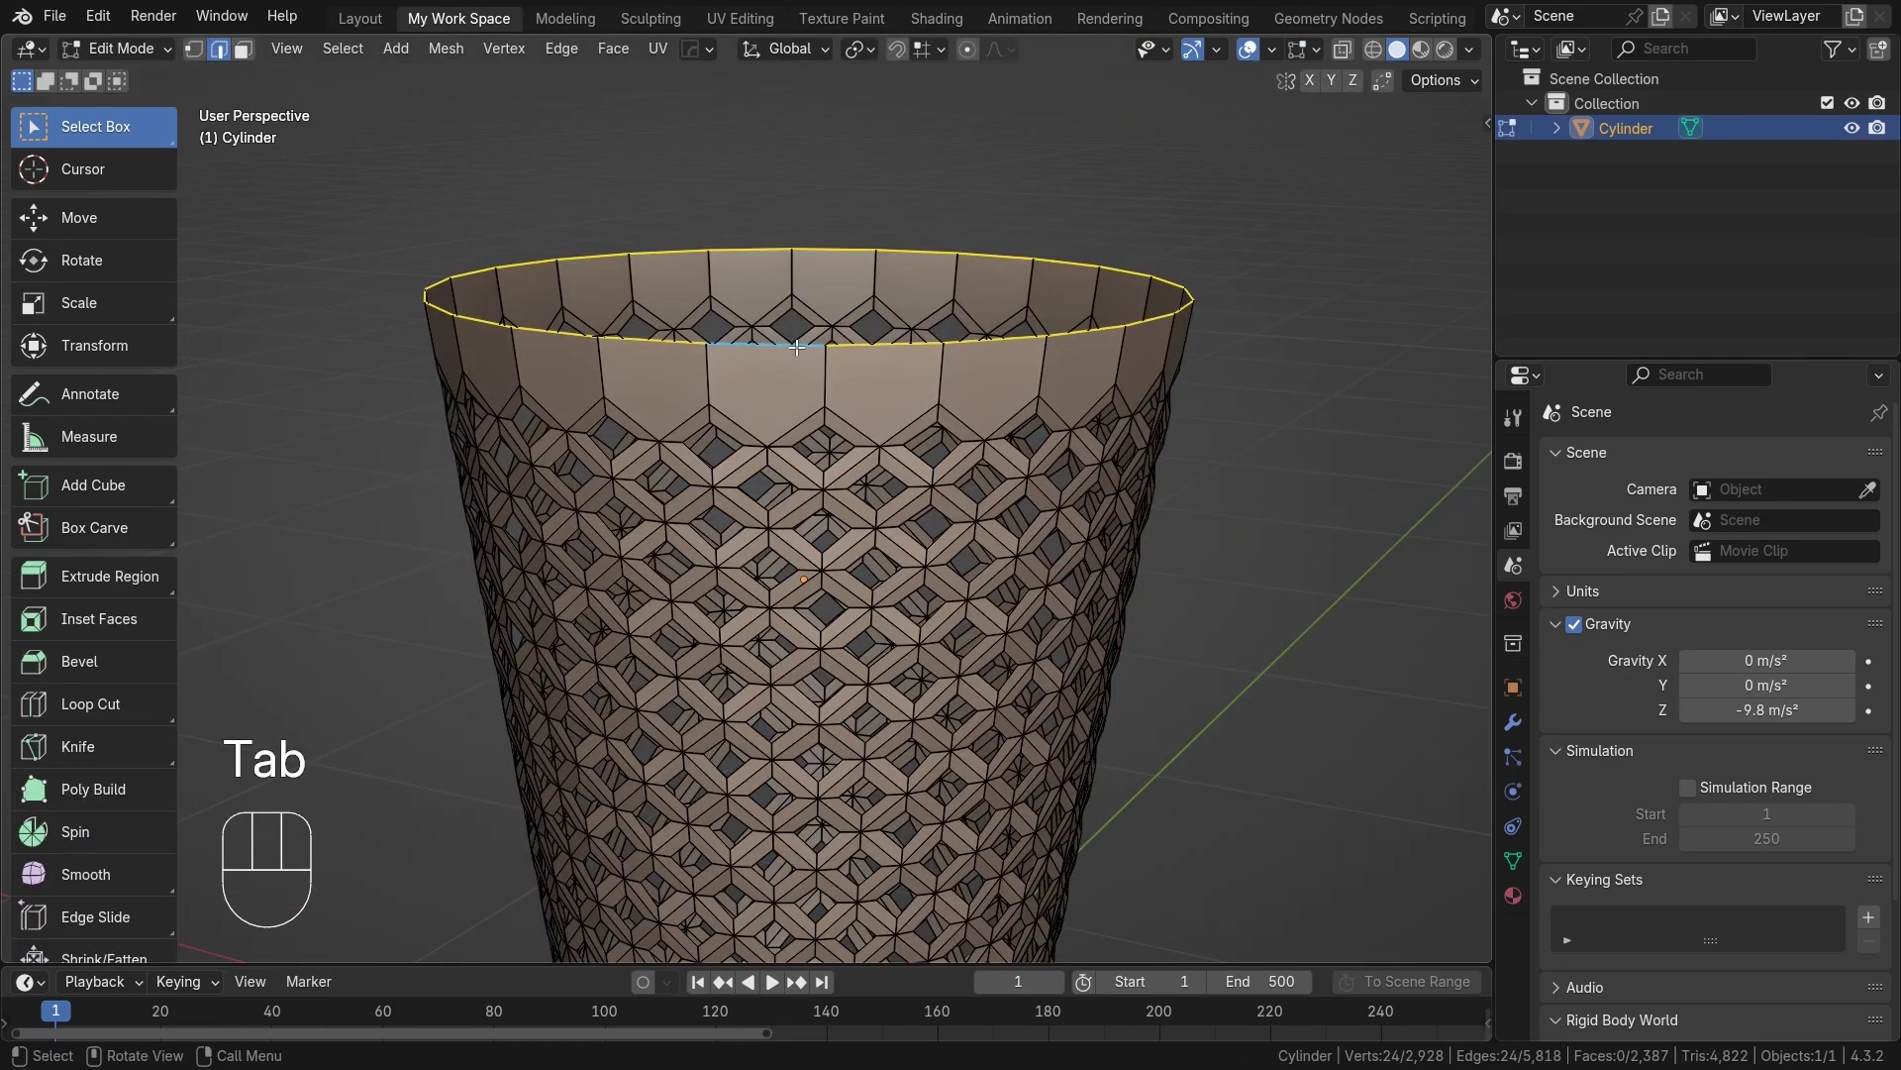
key(KP_1)
scroll(719, 330, down, 4)
middle_drag(719, 330, 726, 417)
scroll(725, 417, up, 2)
key(e)
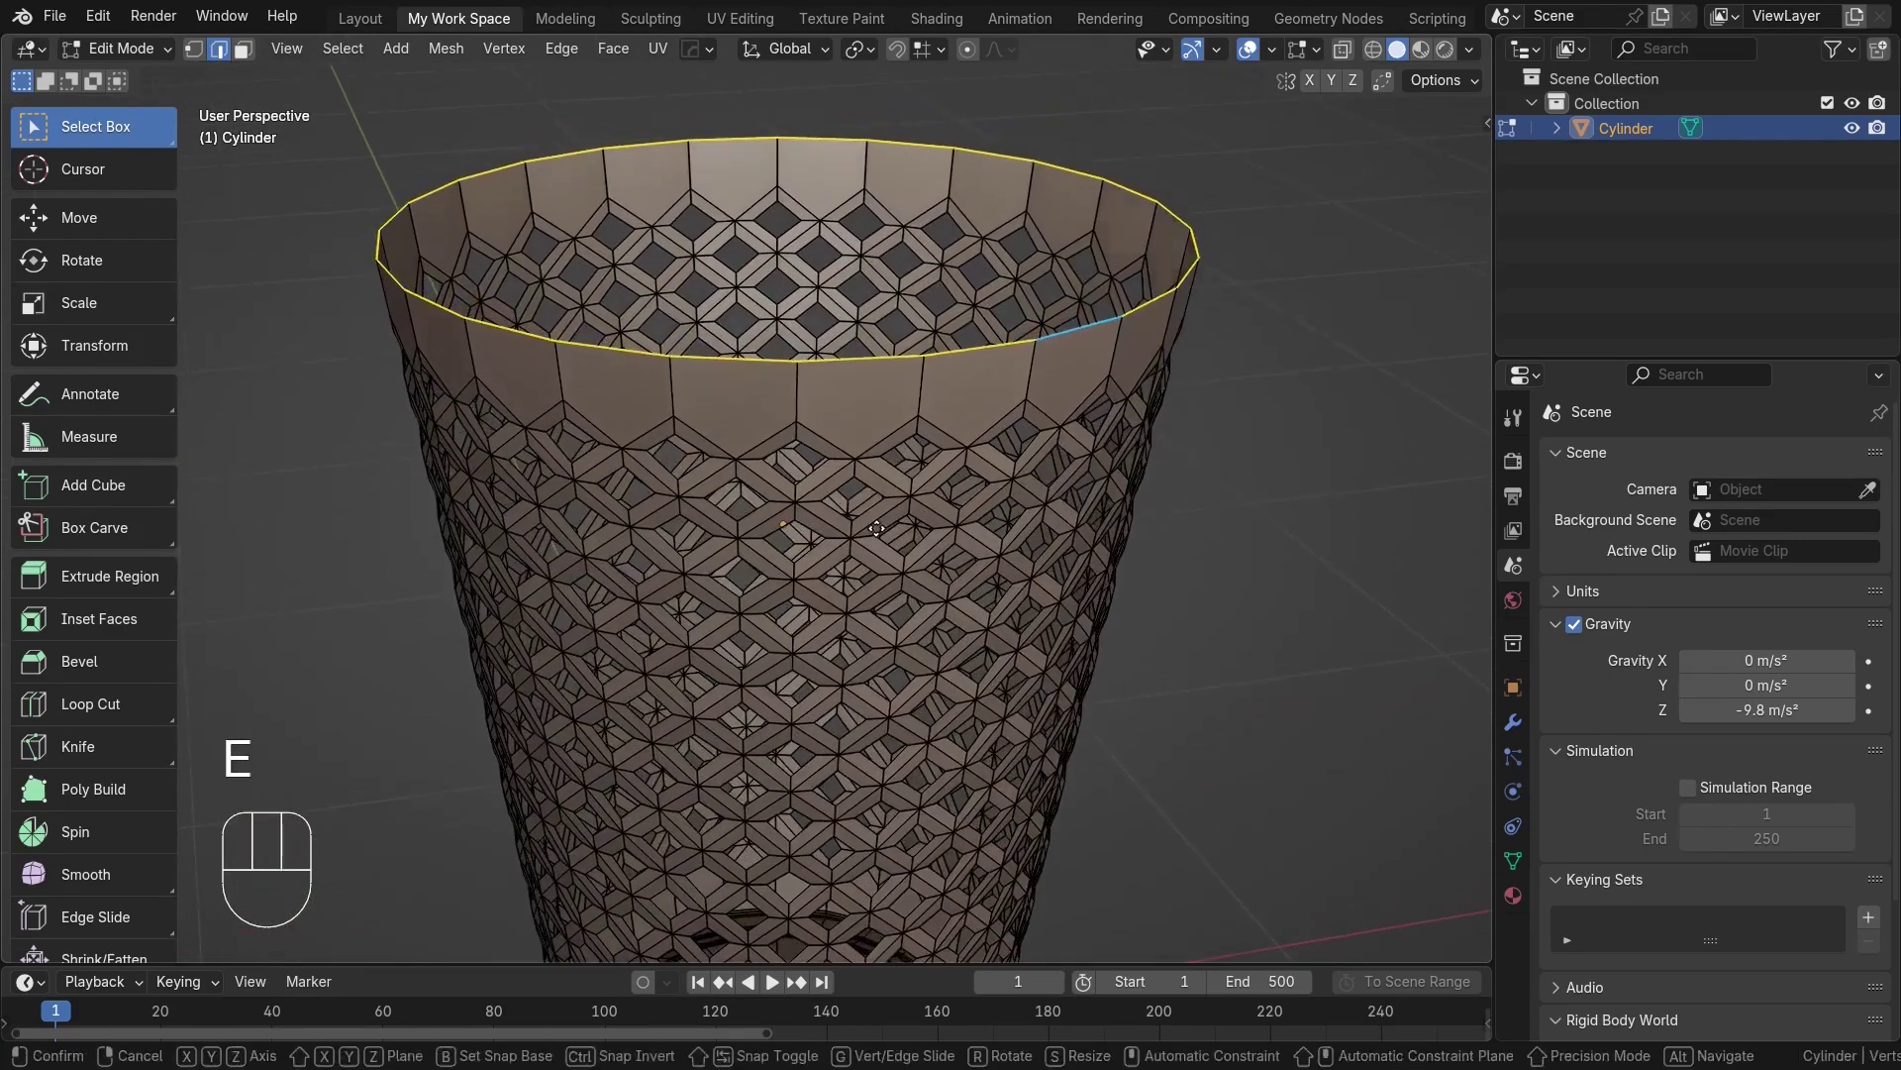
key(s)
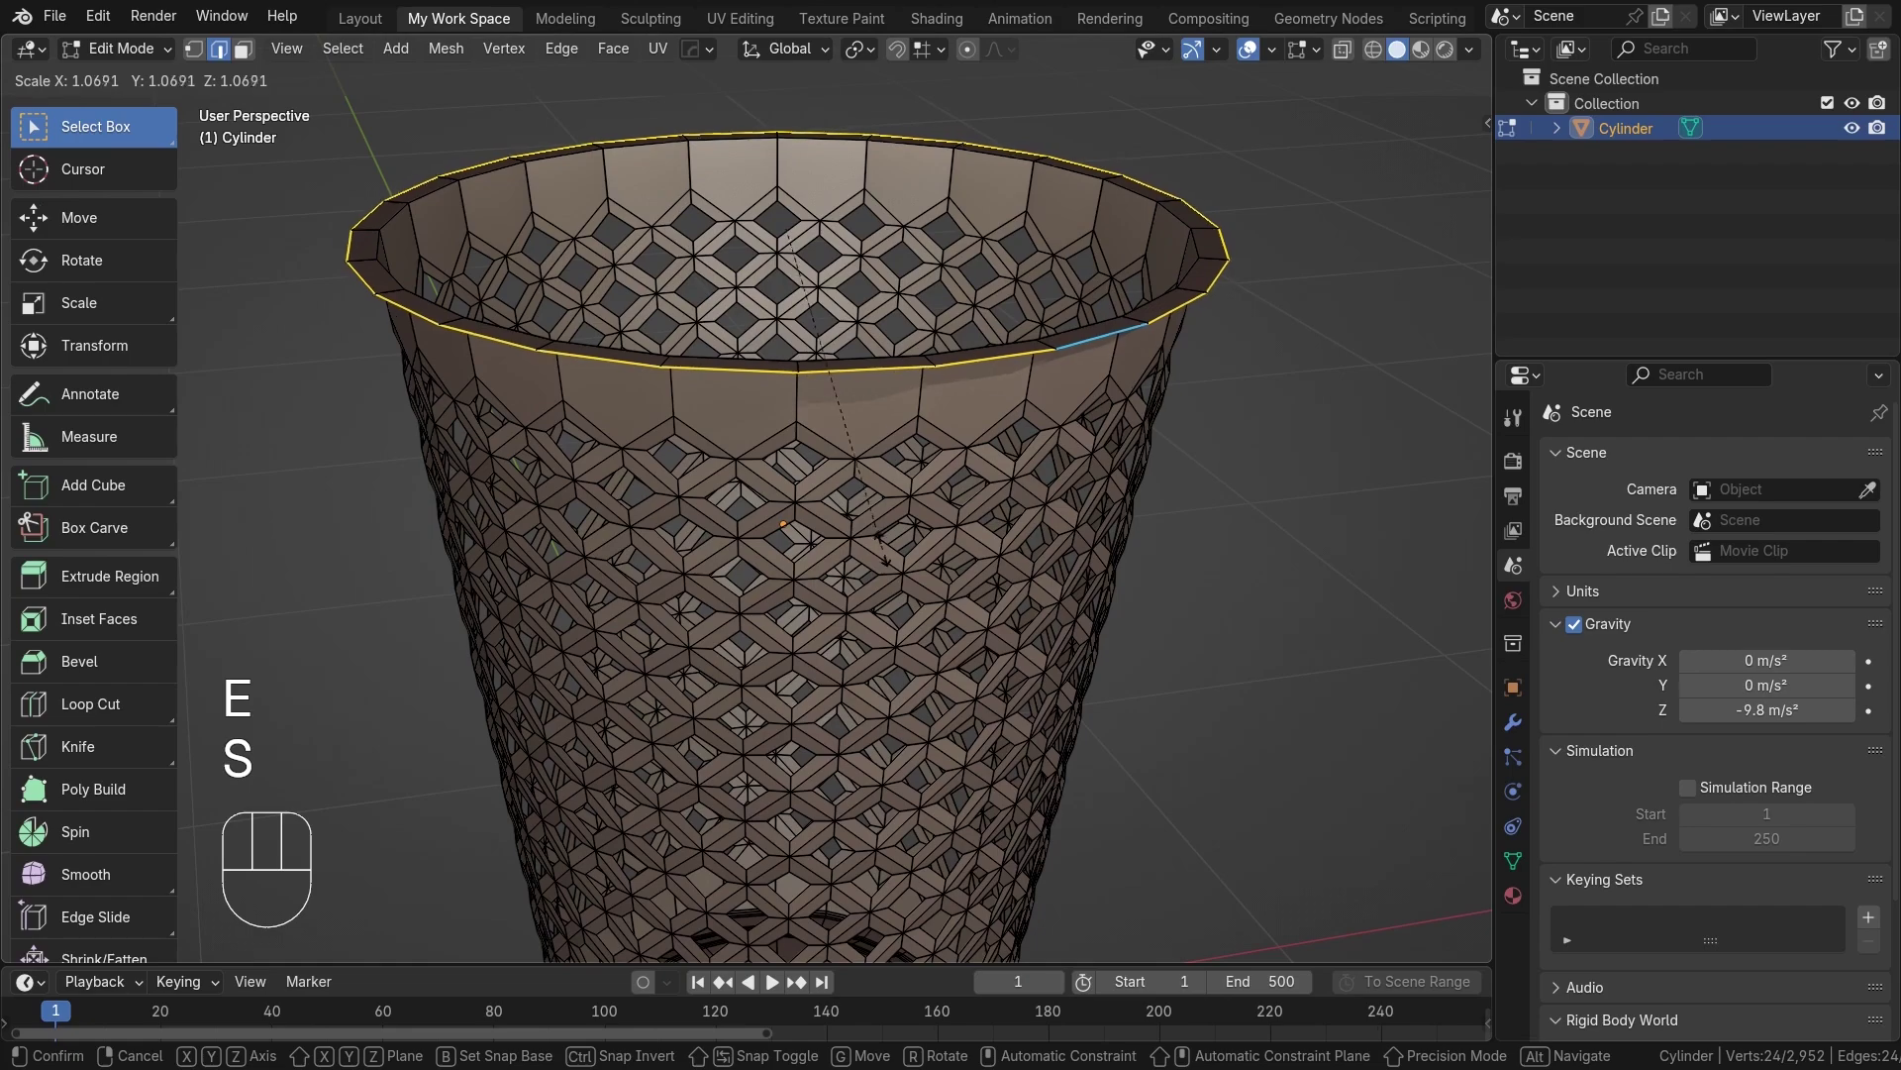
click(882, 545)
Extrude the outer rim loop outward once more at a scale of about 1.04.
scroll(776, 454, up, 2)
shift+middle_drag(776, 454, 820, 517)
shift+middle_drag(707, 431, 807, 549)
key(e)
key(s)
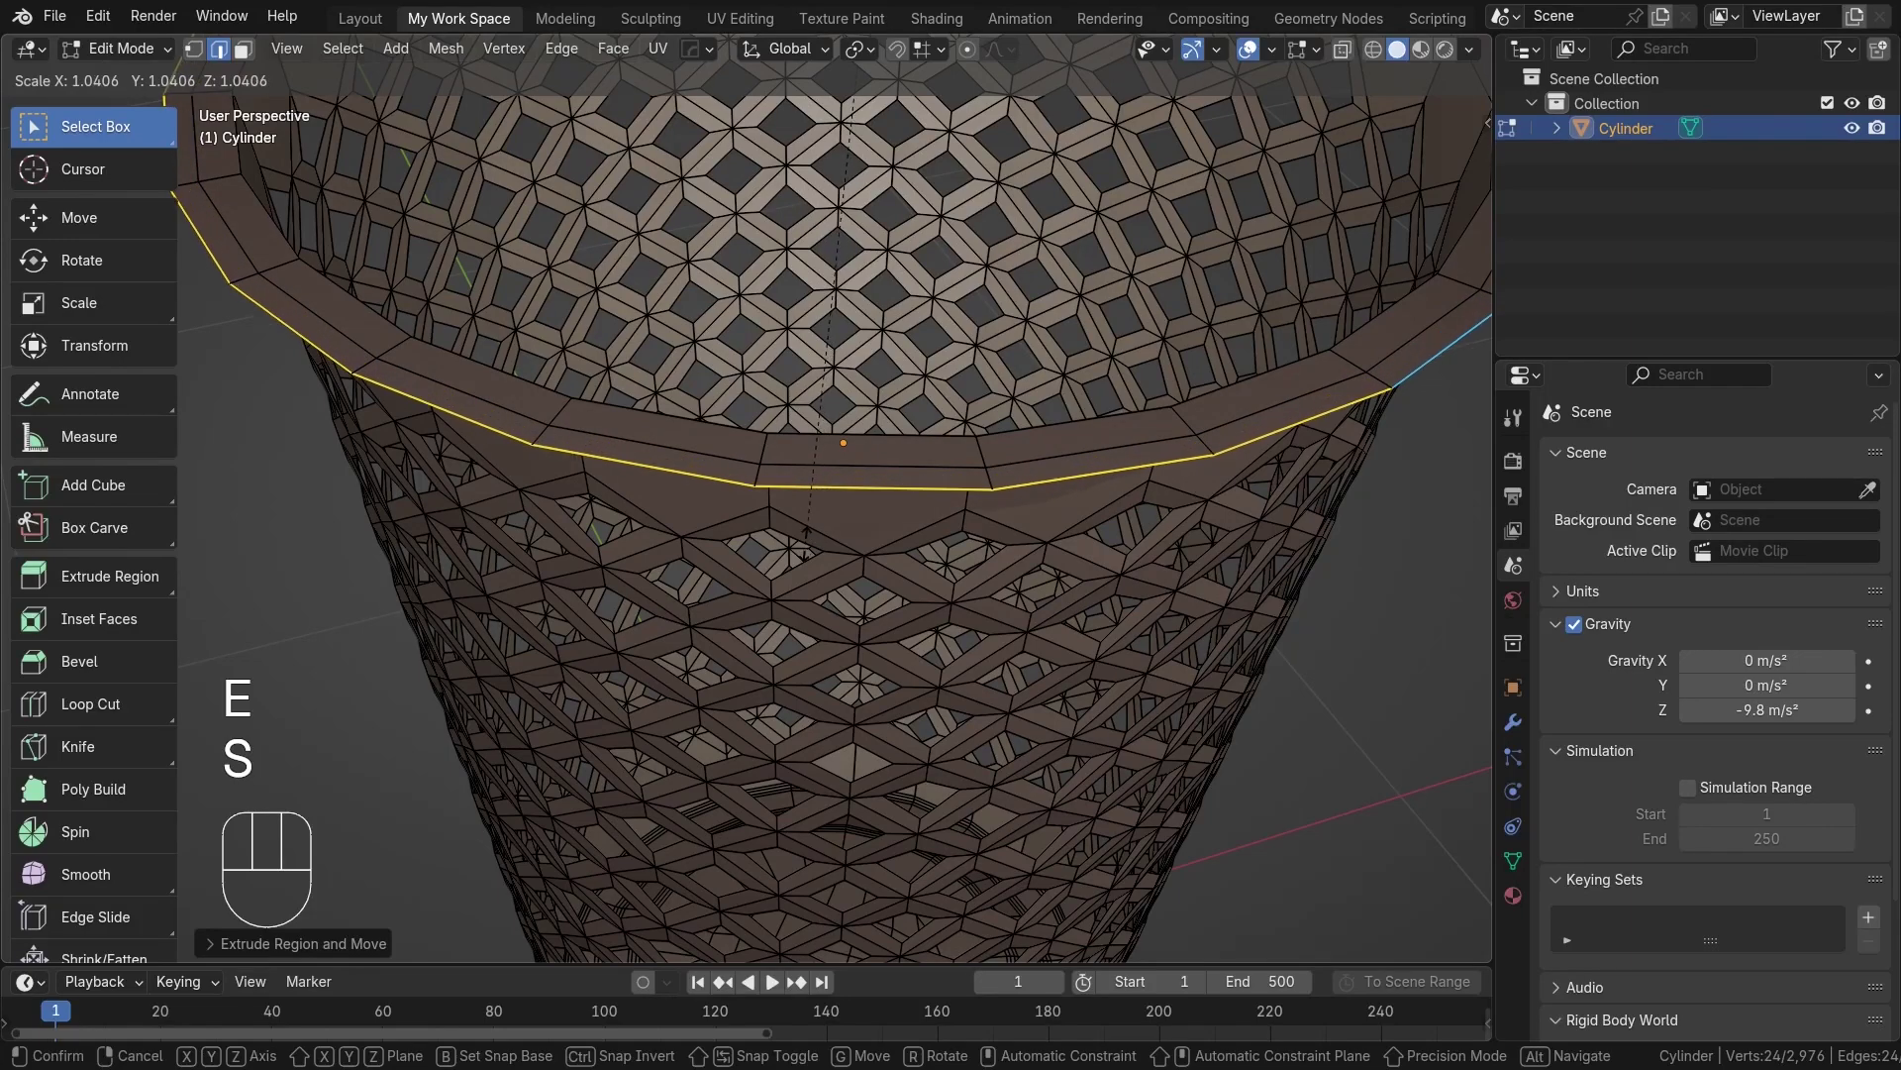
click(805, 545)
Lower the outermost rim loop along Z to form a downward-turned lip.
middle_drag(804, 544, 853, 574)
scroll(853, 575, down, 1)
key(g)
key(z)
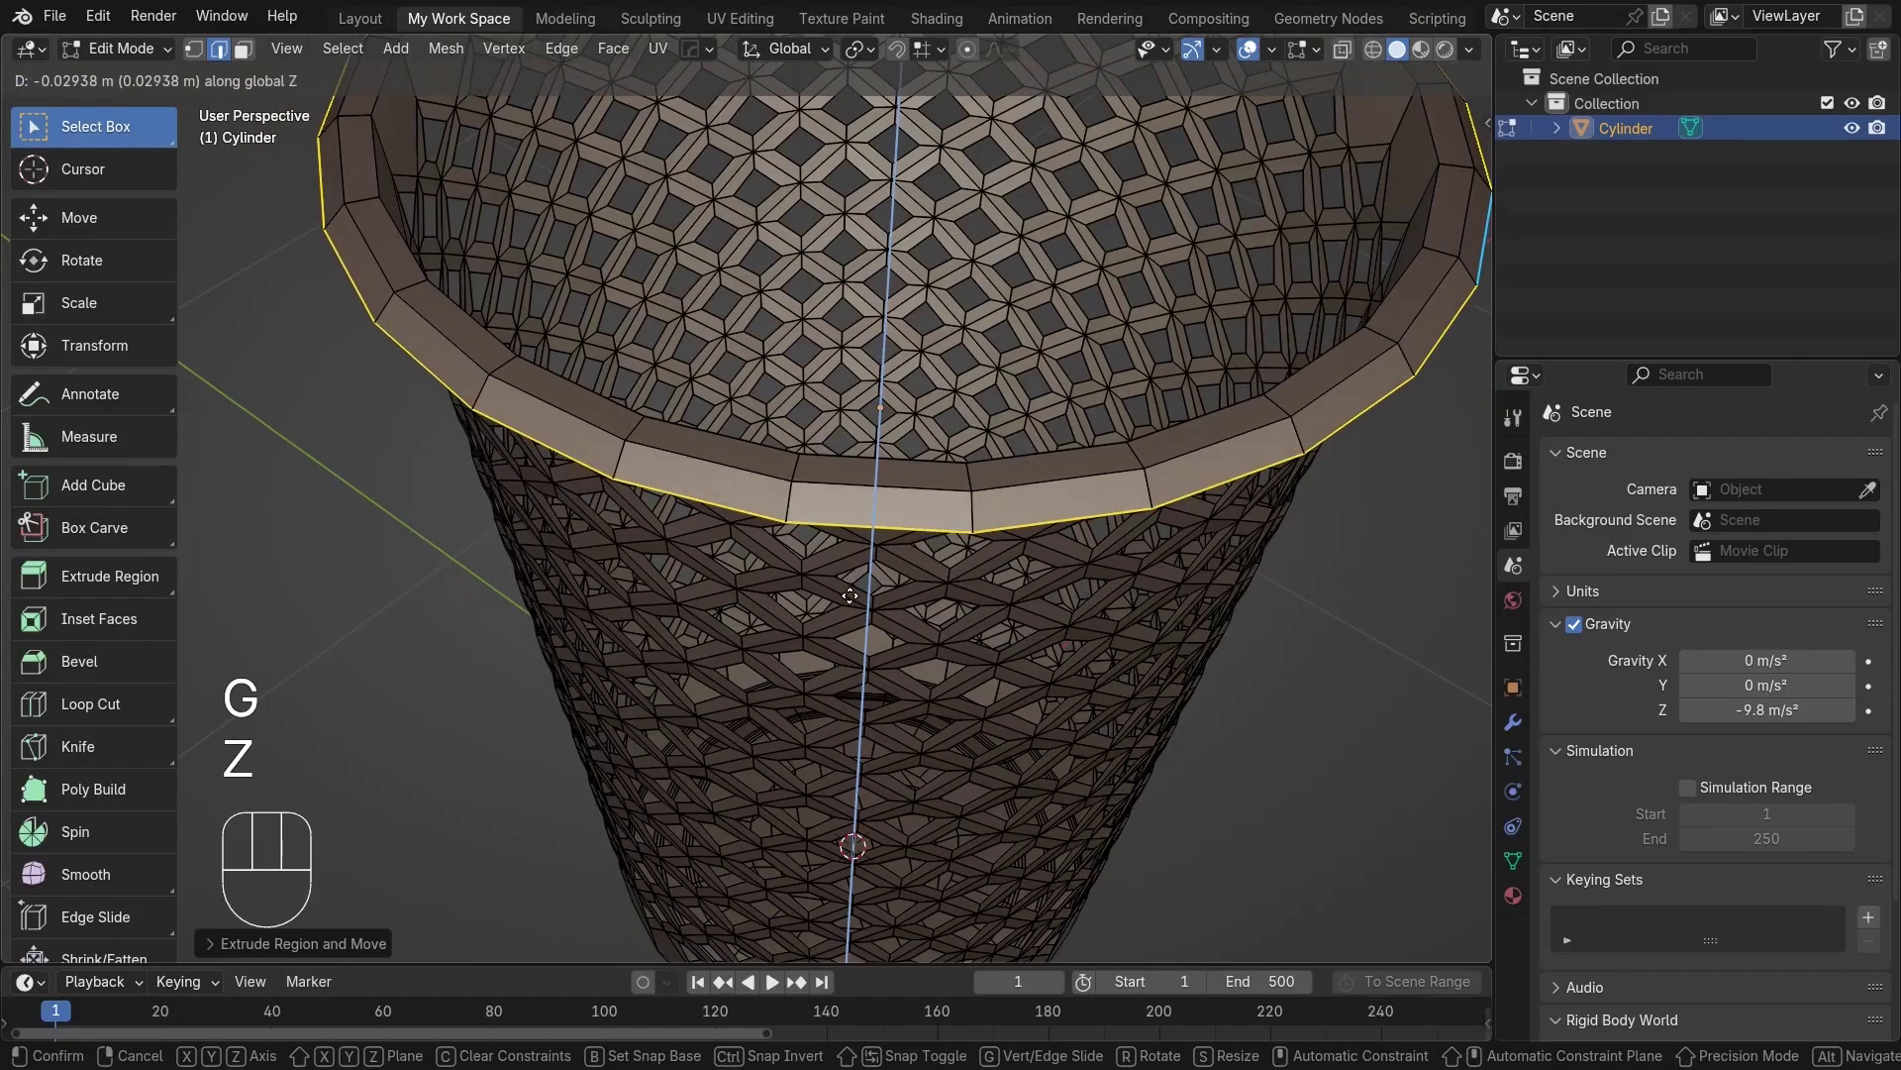
click(848, 612)
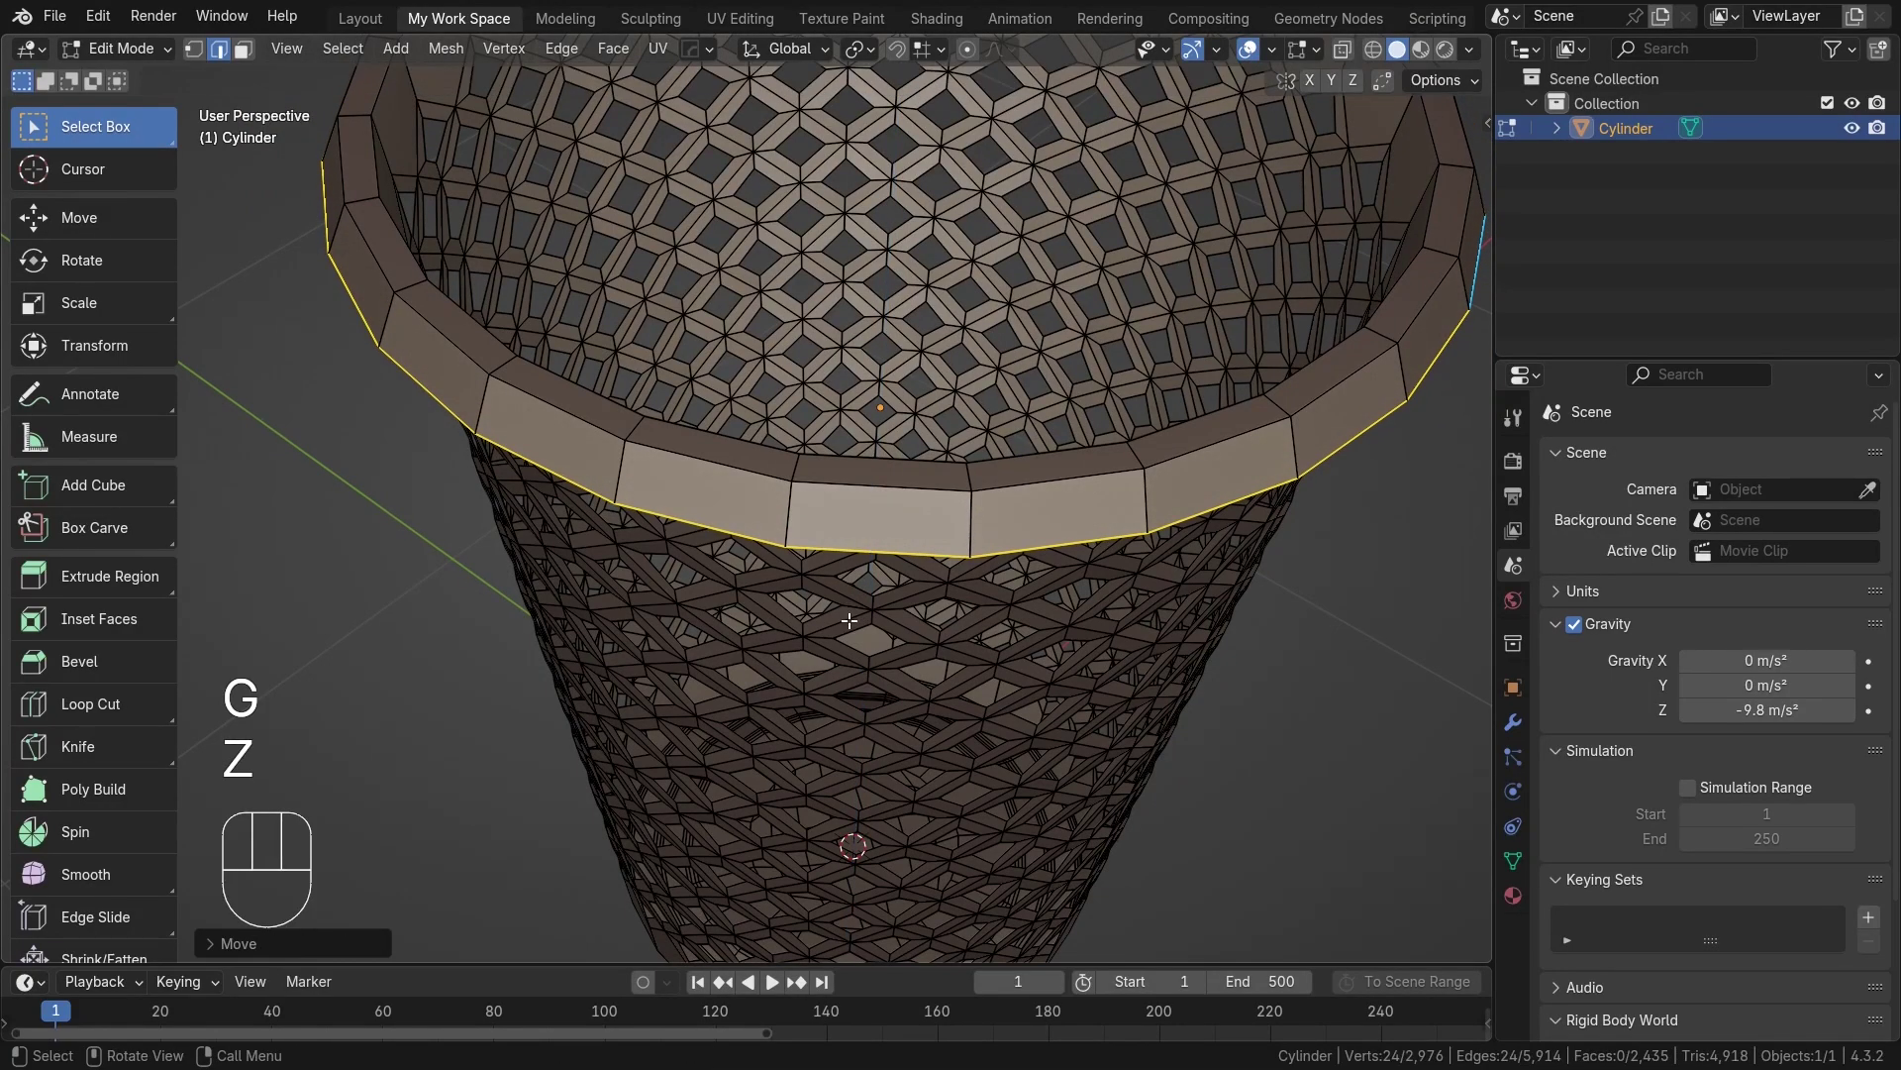
Scale the lip's lower edge loop slightly outward and return to Object Mode.
scroll(849, 612, down, 3)
middle_drag(849, 612, 949, 638)
scroll(793, 603, up, 1)
alt+shift+middle_drag(772, 600, 834, 597)
scroll(859, 584, up, 1)
middle_drag(834, 597, 799, 390)
key(s)
click(1091, 666)
scroll(881, 539, down, 2)
key(Tab)
scroll(799, 396, down, 4)
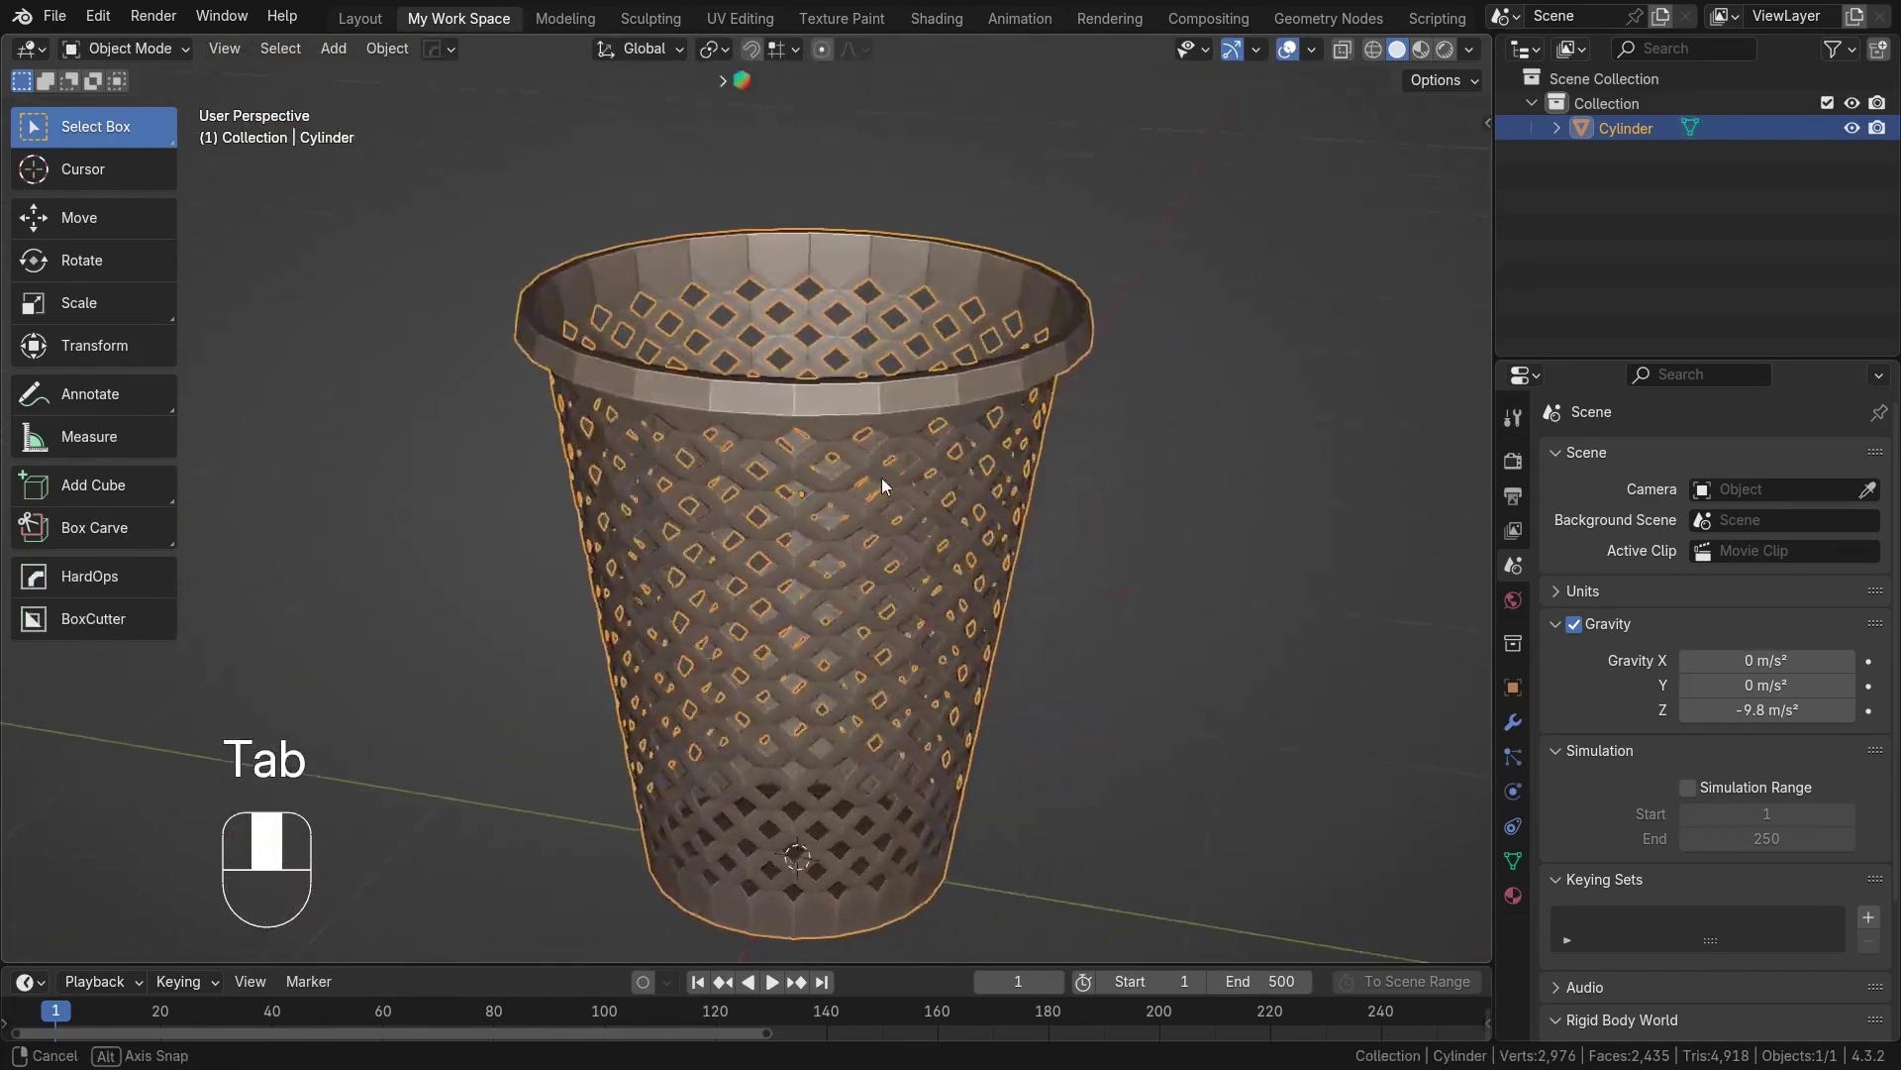
Select the basket and add a Solidify modifier to it.
click(1099, 569)
scroll(822, 552, up, 4)
mouse_move(843, 495)
middle_down()
mouse_move(821, 551)
mouse_move(848, 436)
mouse_move(846, 472)
middle_up()
scroll(848, 441, up, 1)
click(846, 471)
alt+shift+middle_drag(912, 525, 934, 475)
click(1512, 723)
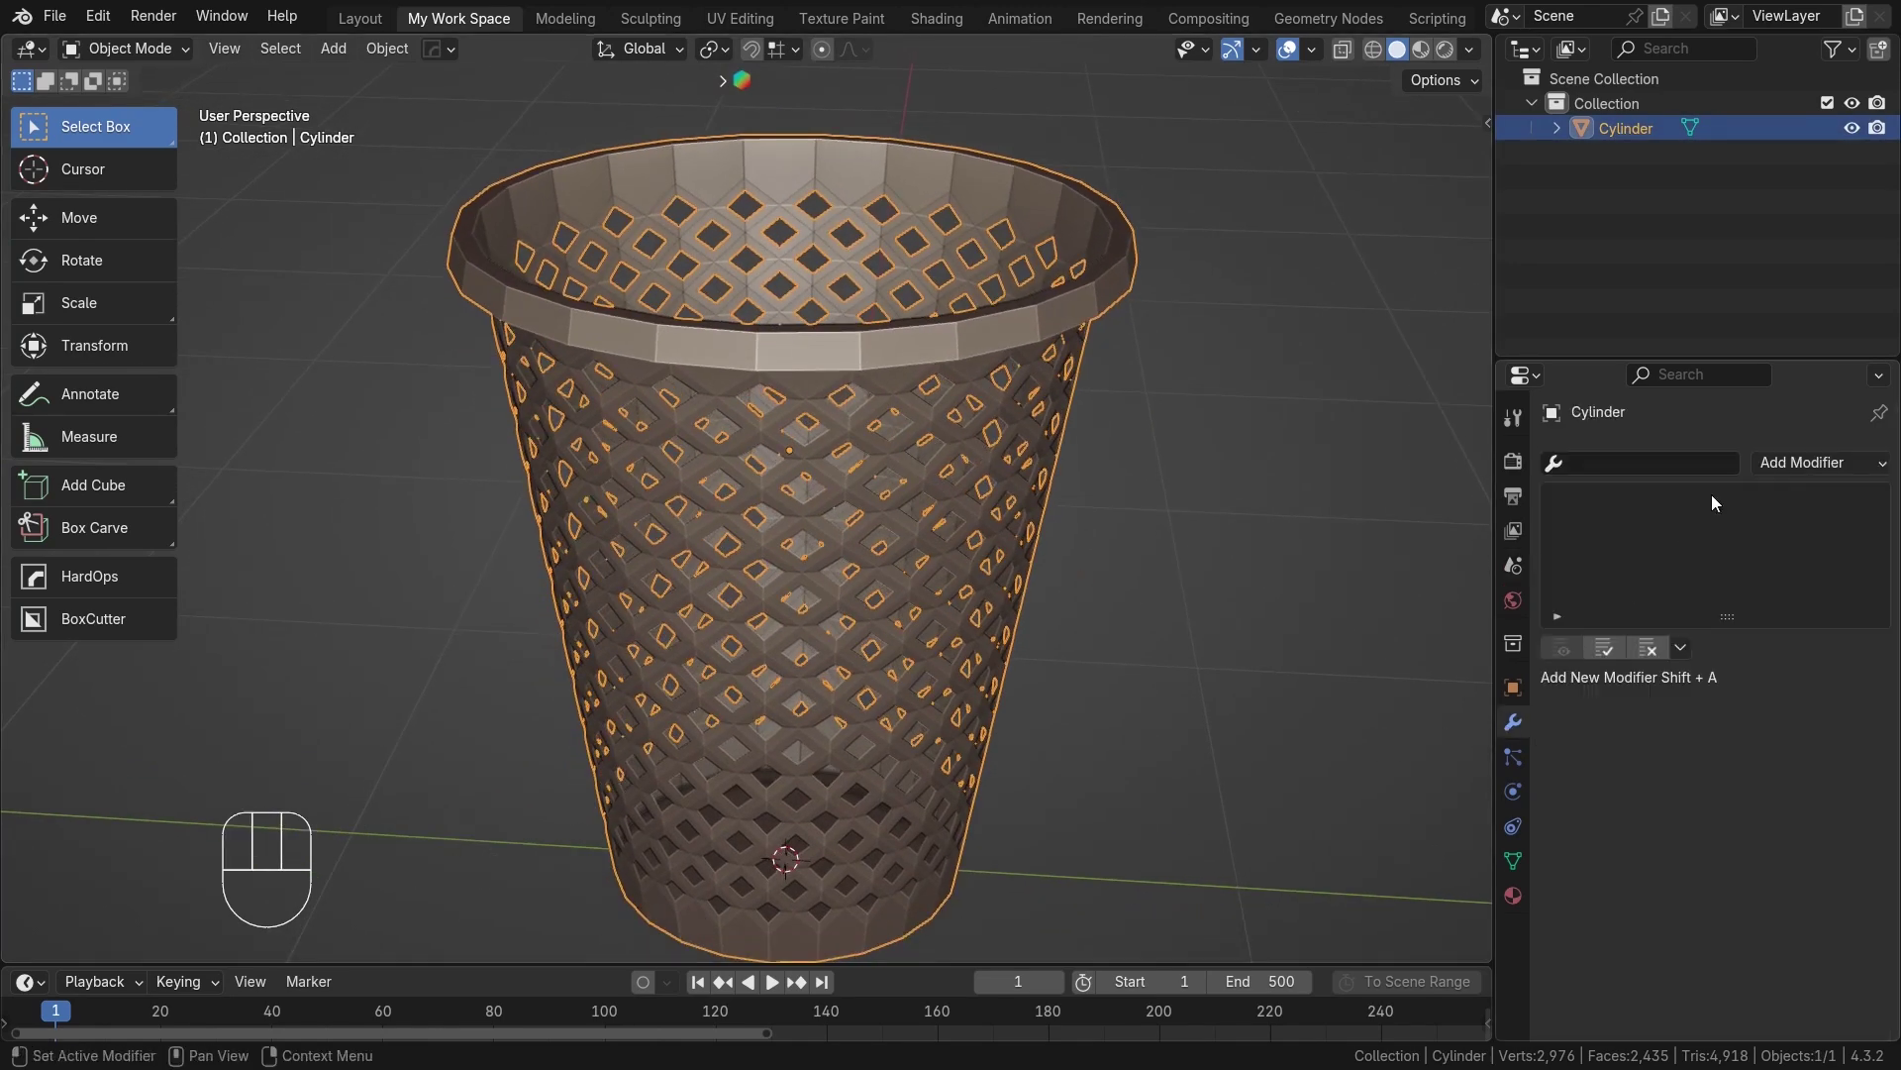
click(1822, 464)
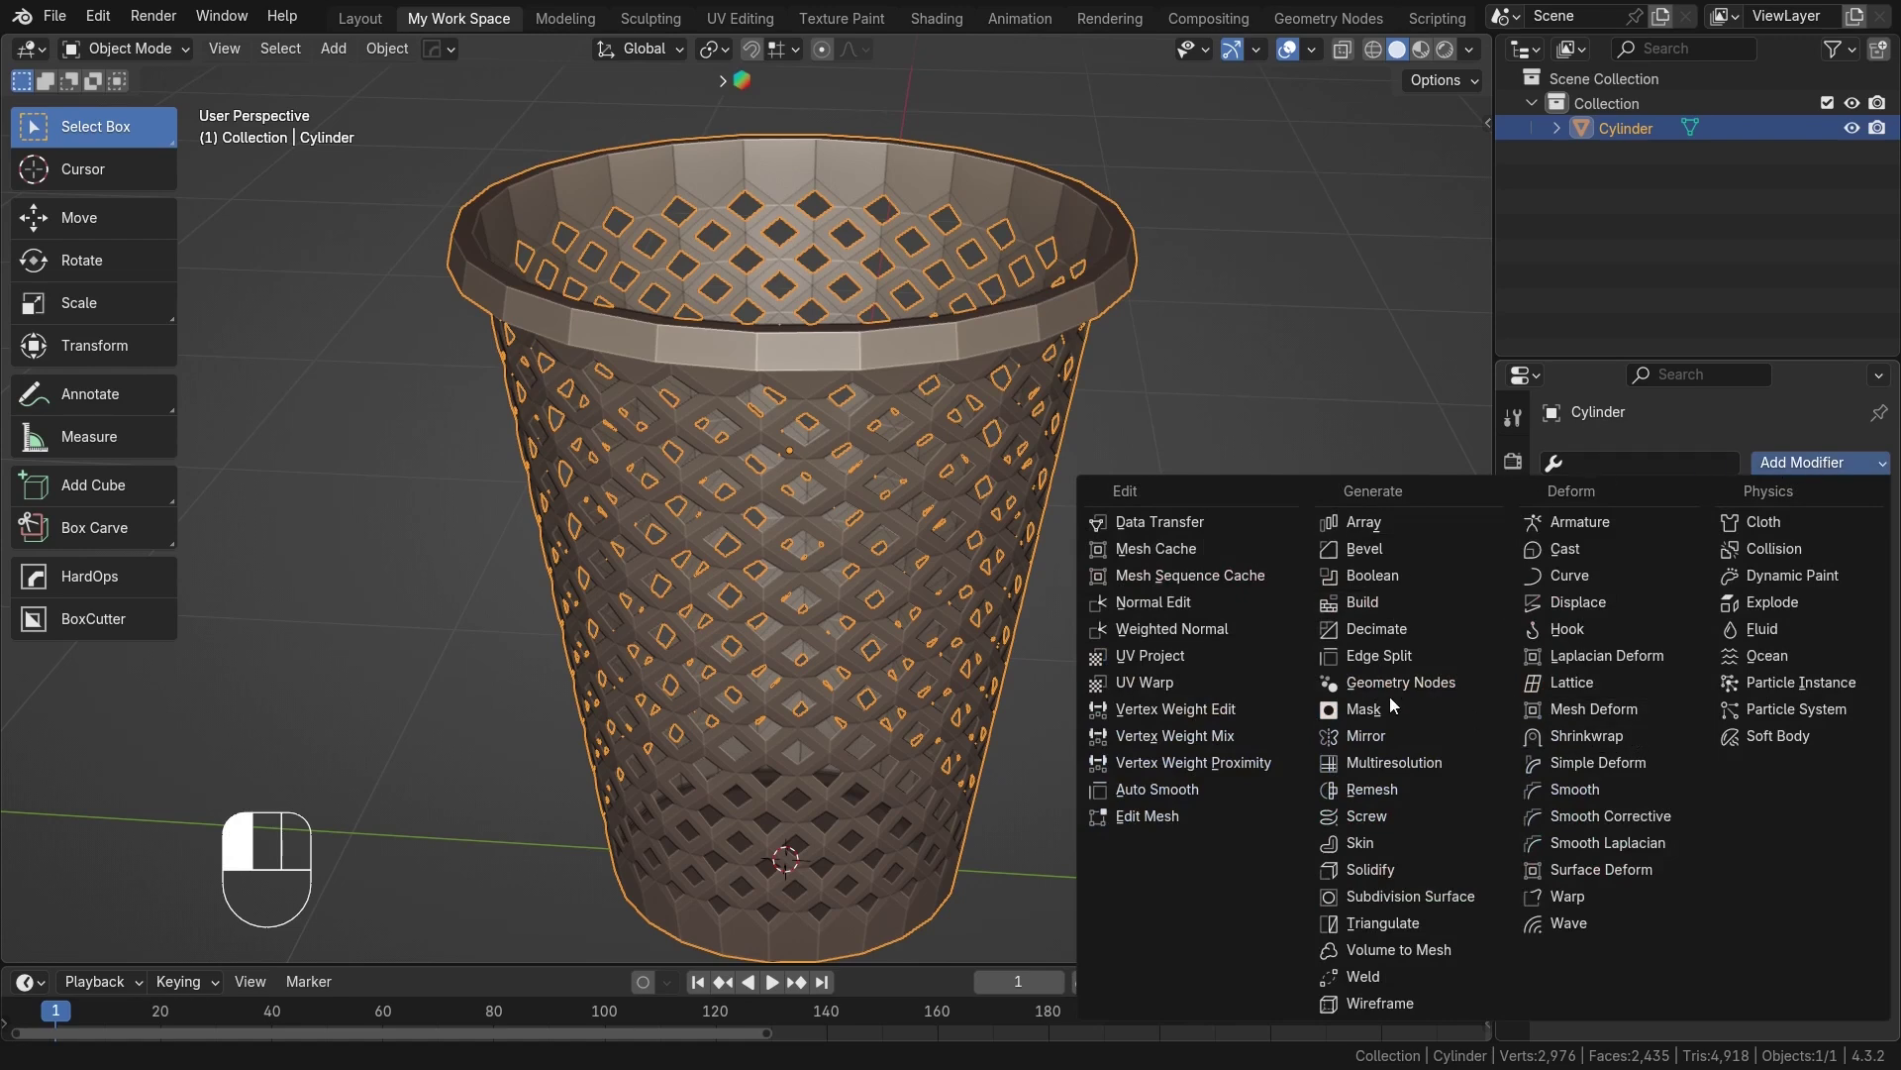
click(1399, 869)
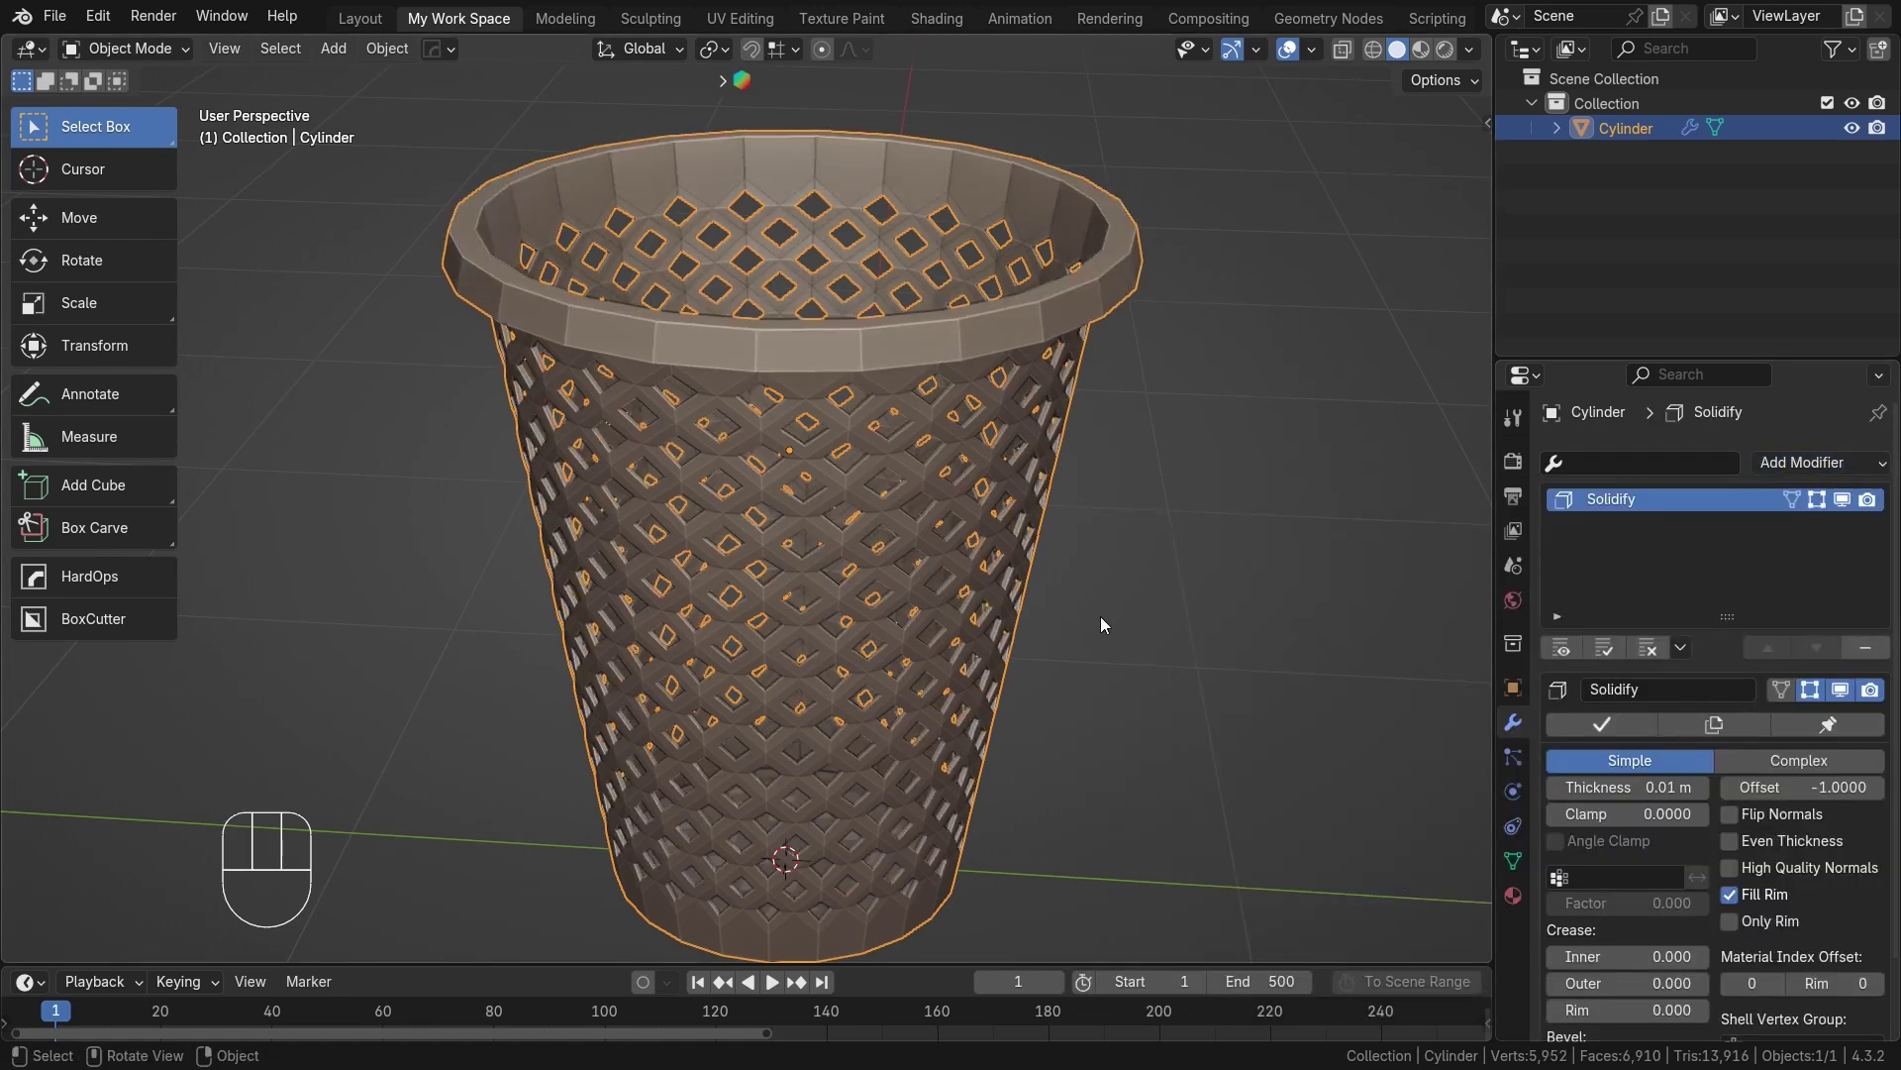
Set the Solidify modifier's thickness to 0.001 m on the basket.
middle_drag(1026, 657, 1014, 622)
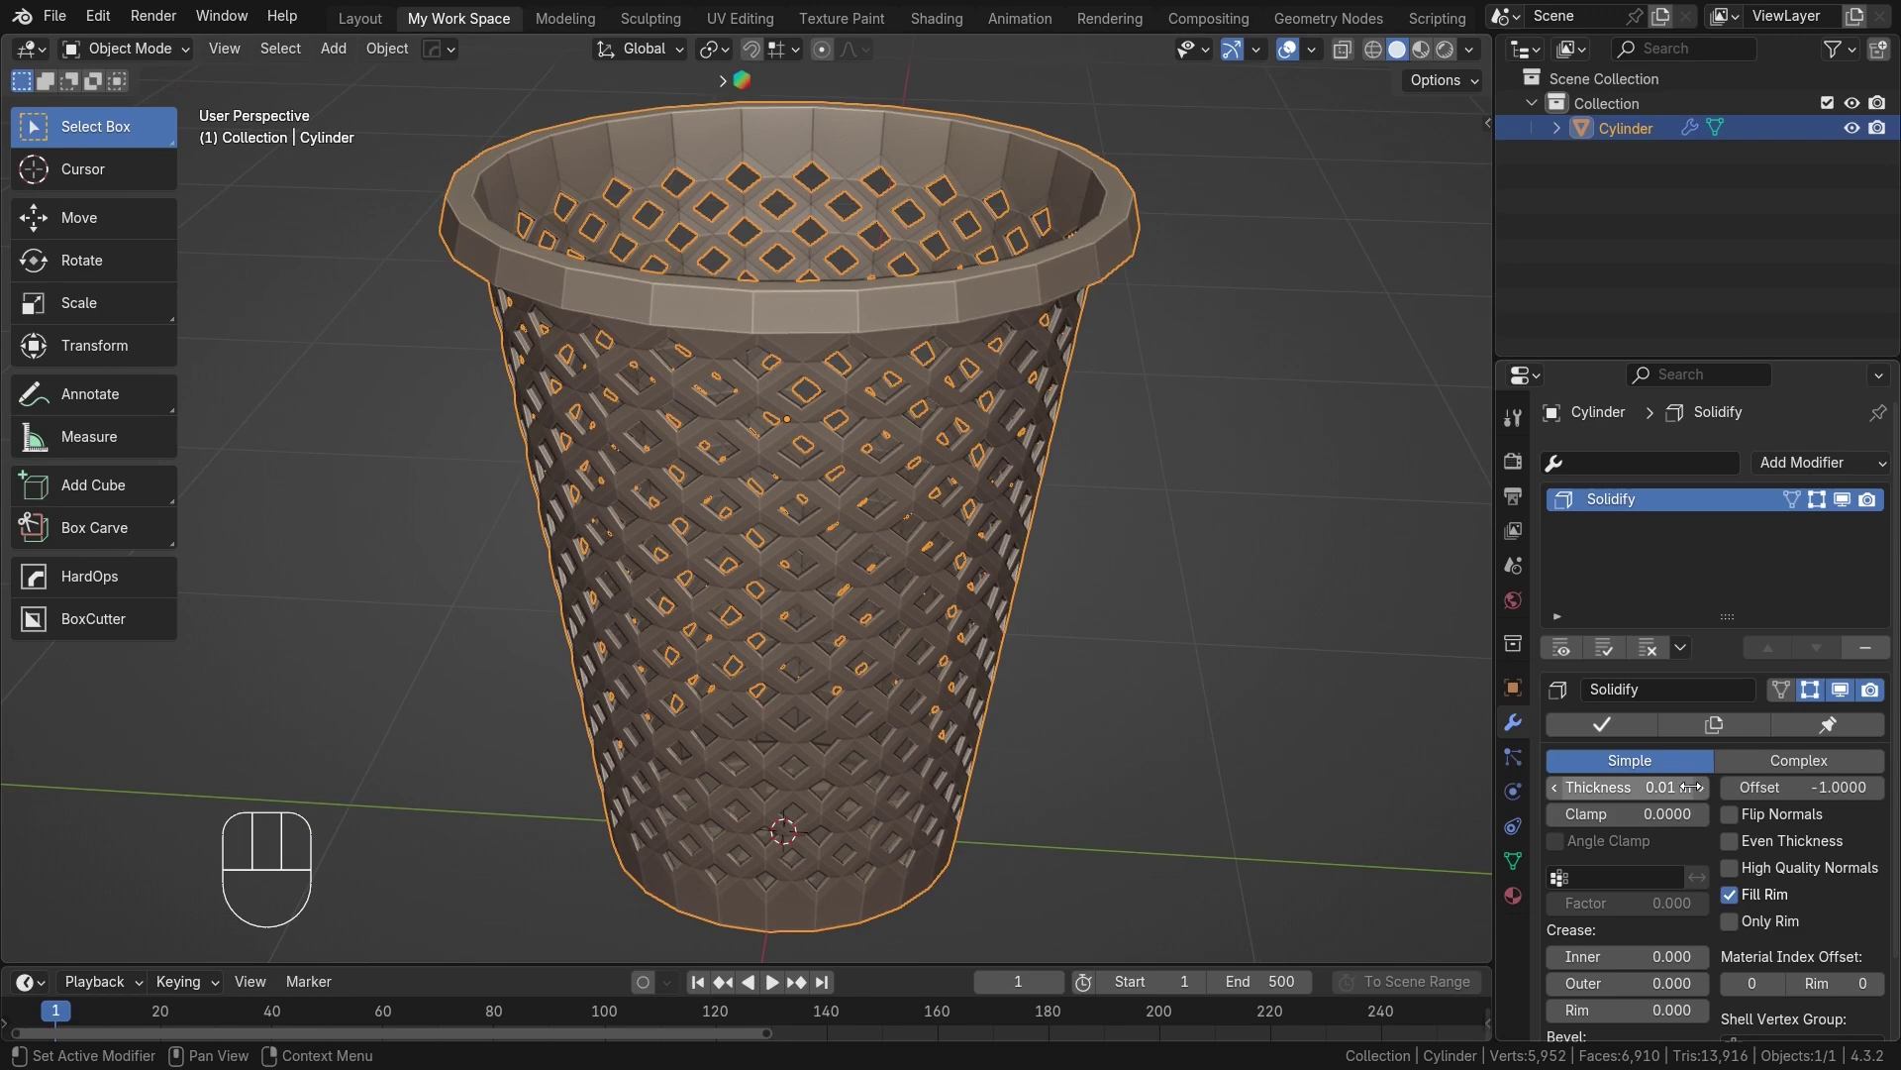
middle_drag(1065, 675, 1039, 575)
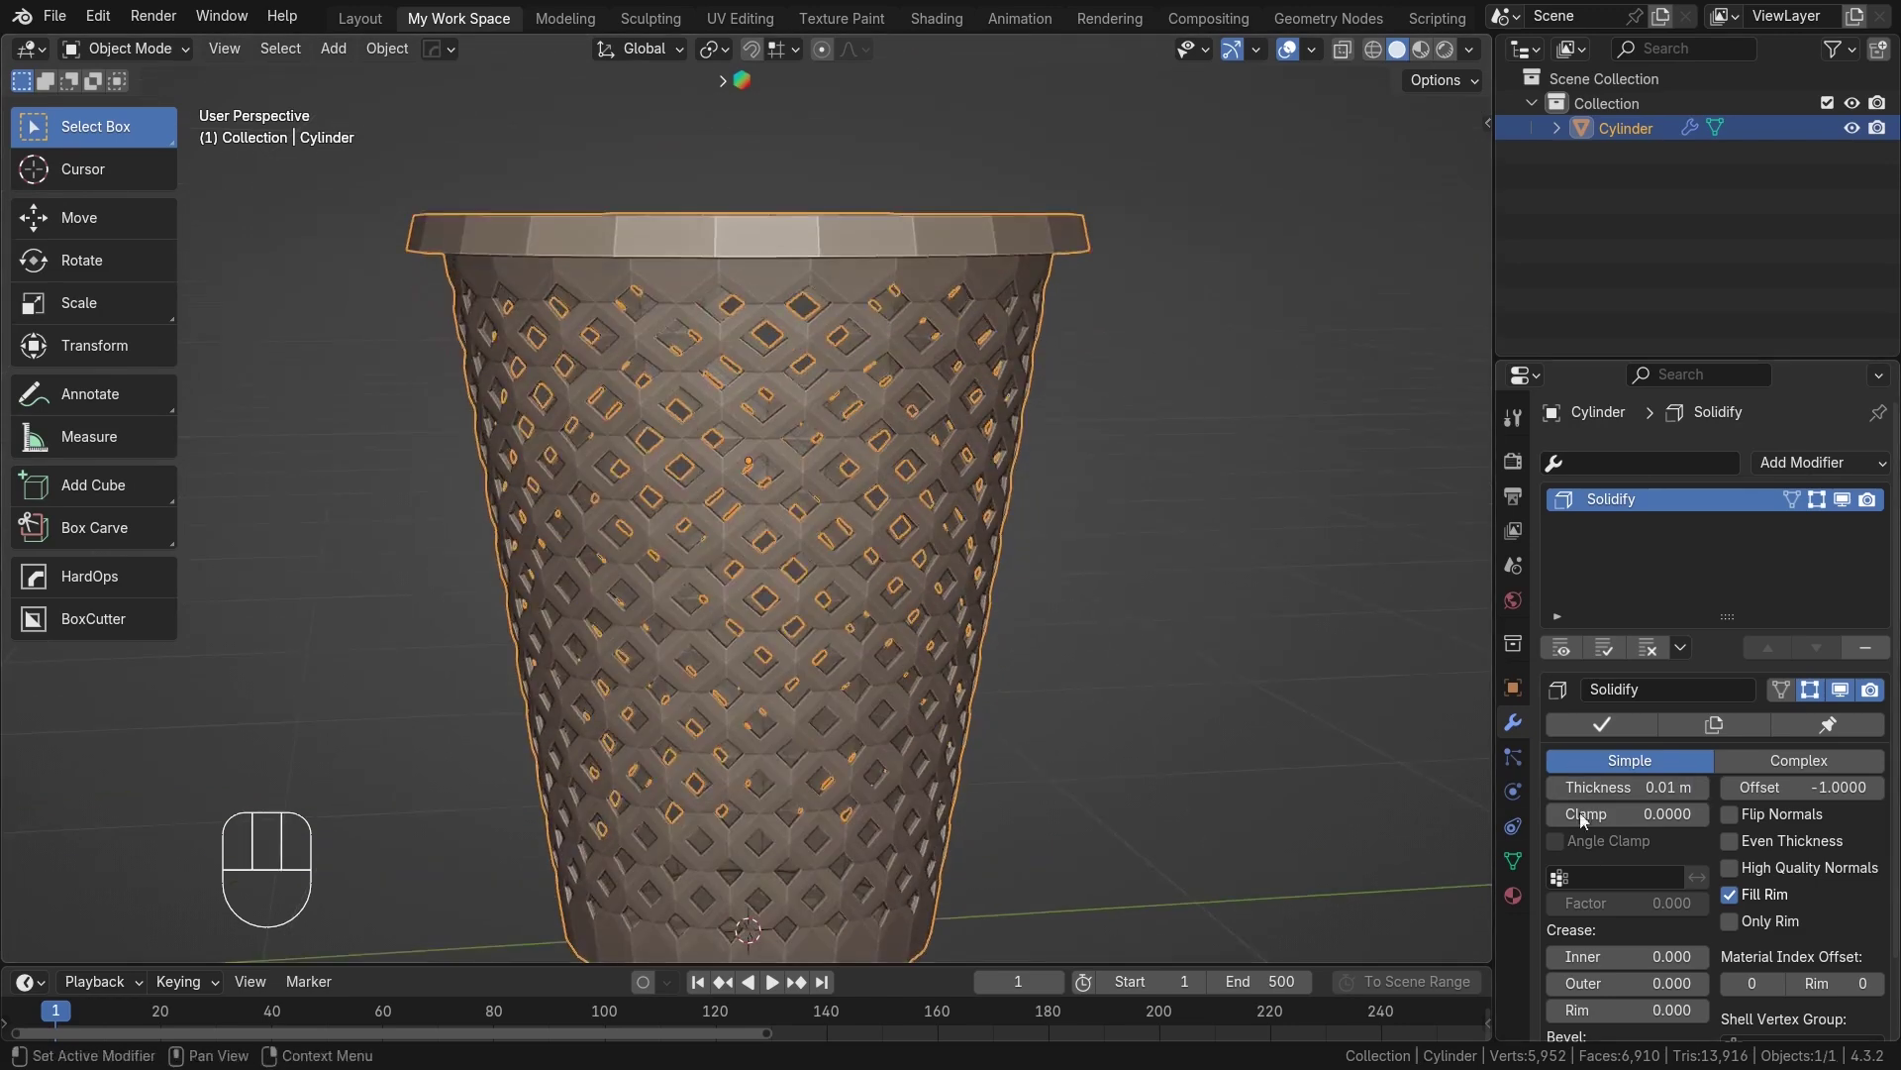
click(1701, 786)
click(1554, 787)
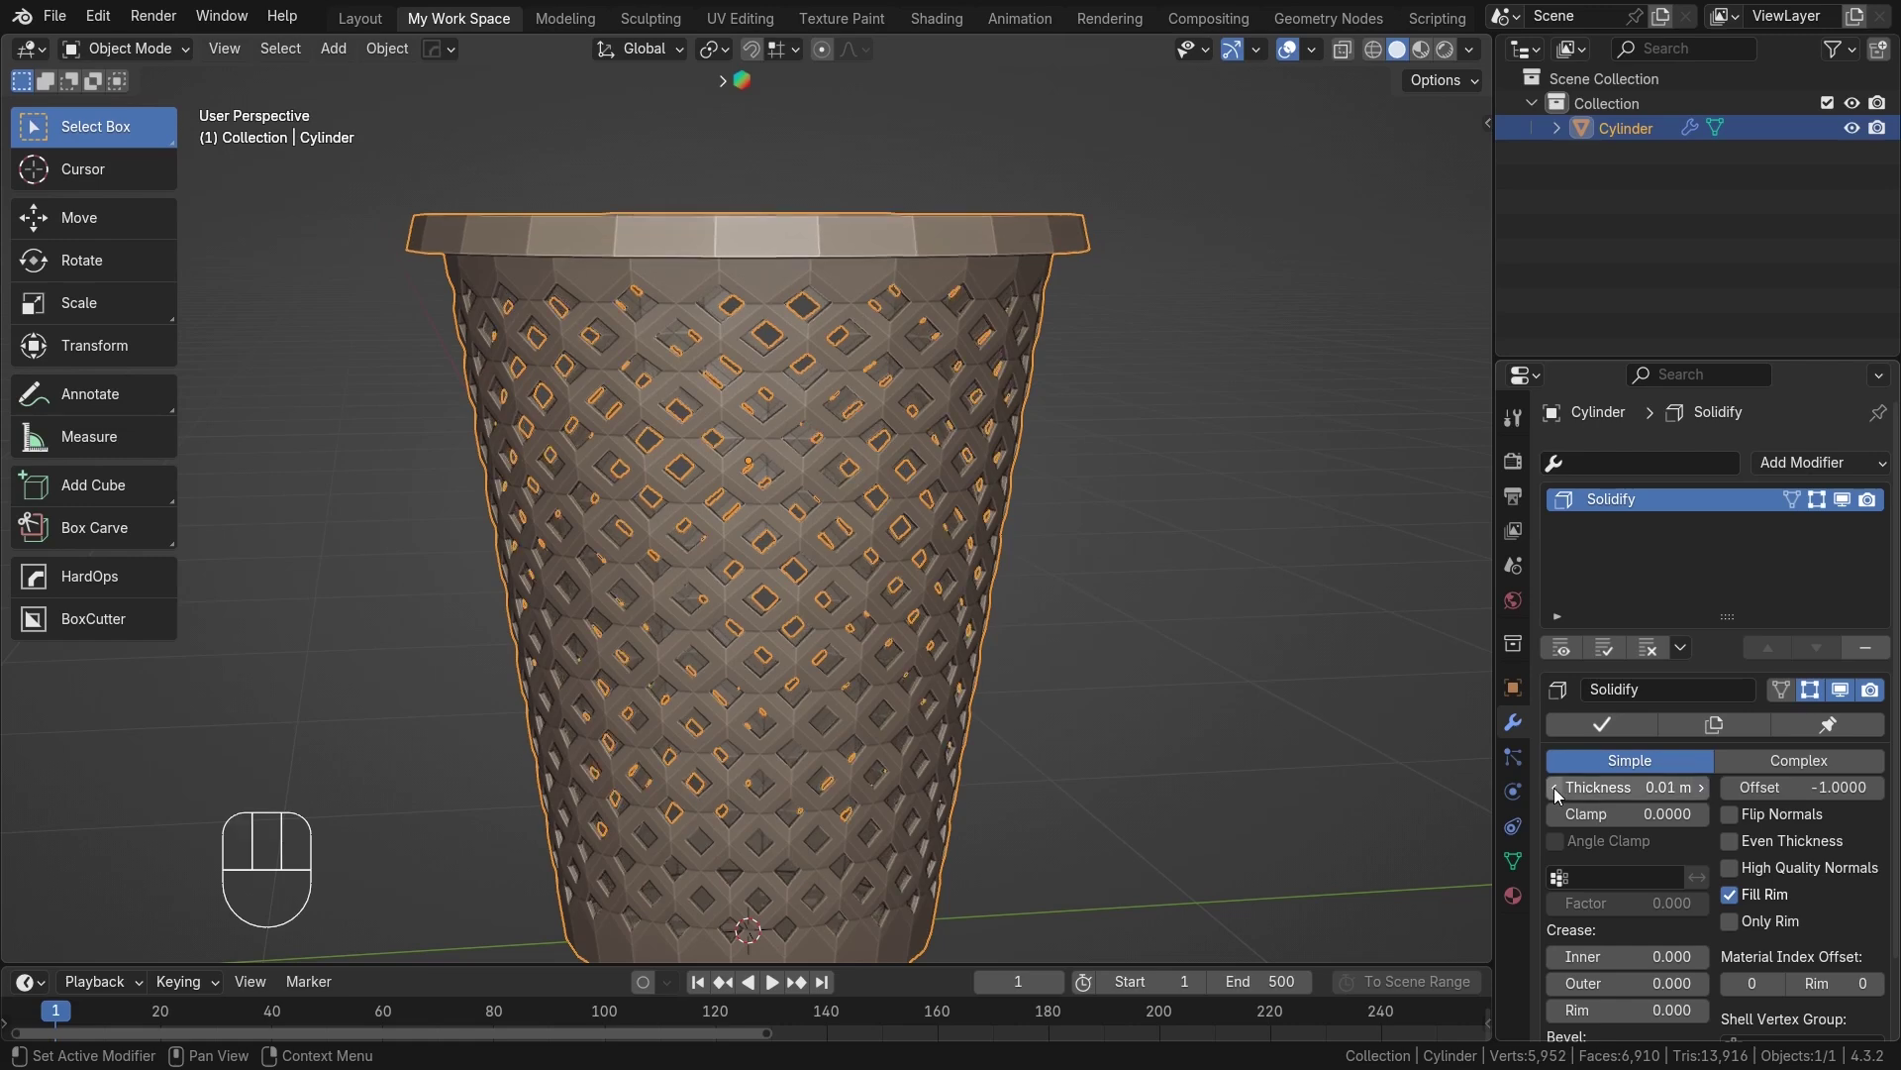
click(1554, 788)
click(1699, 789)
click(1665, 789)
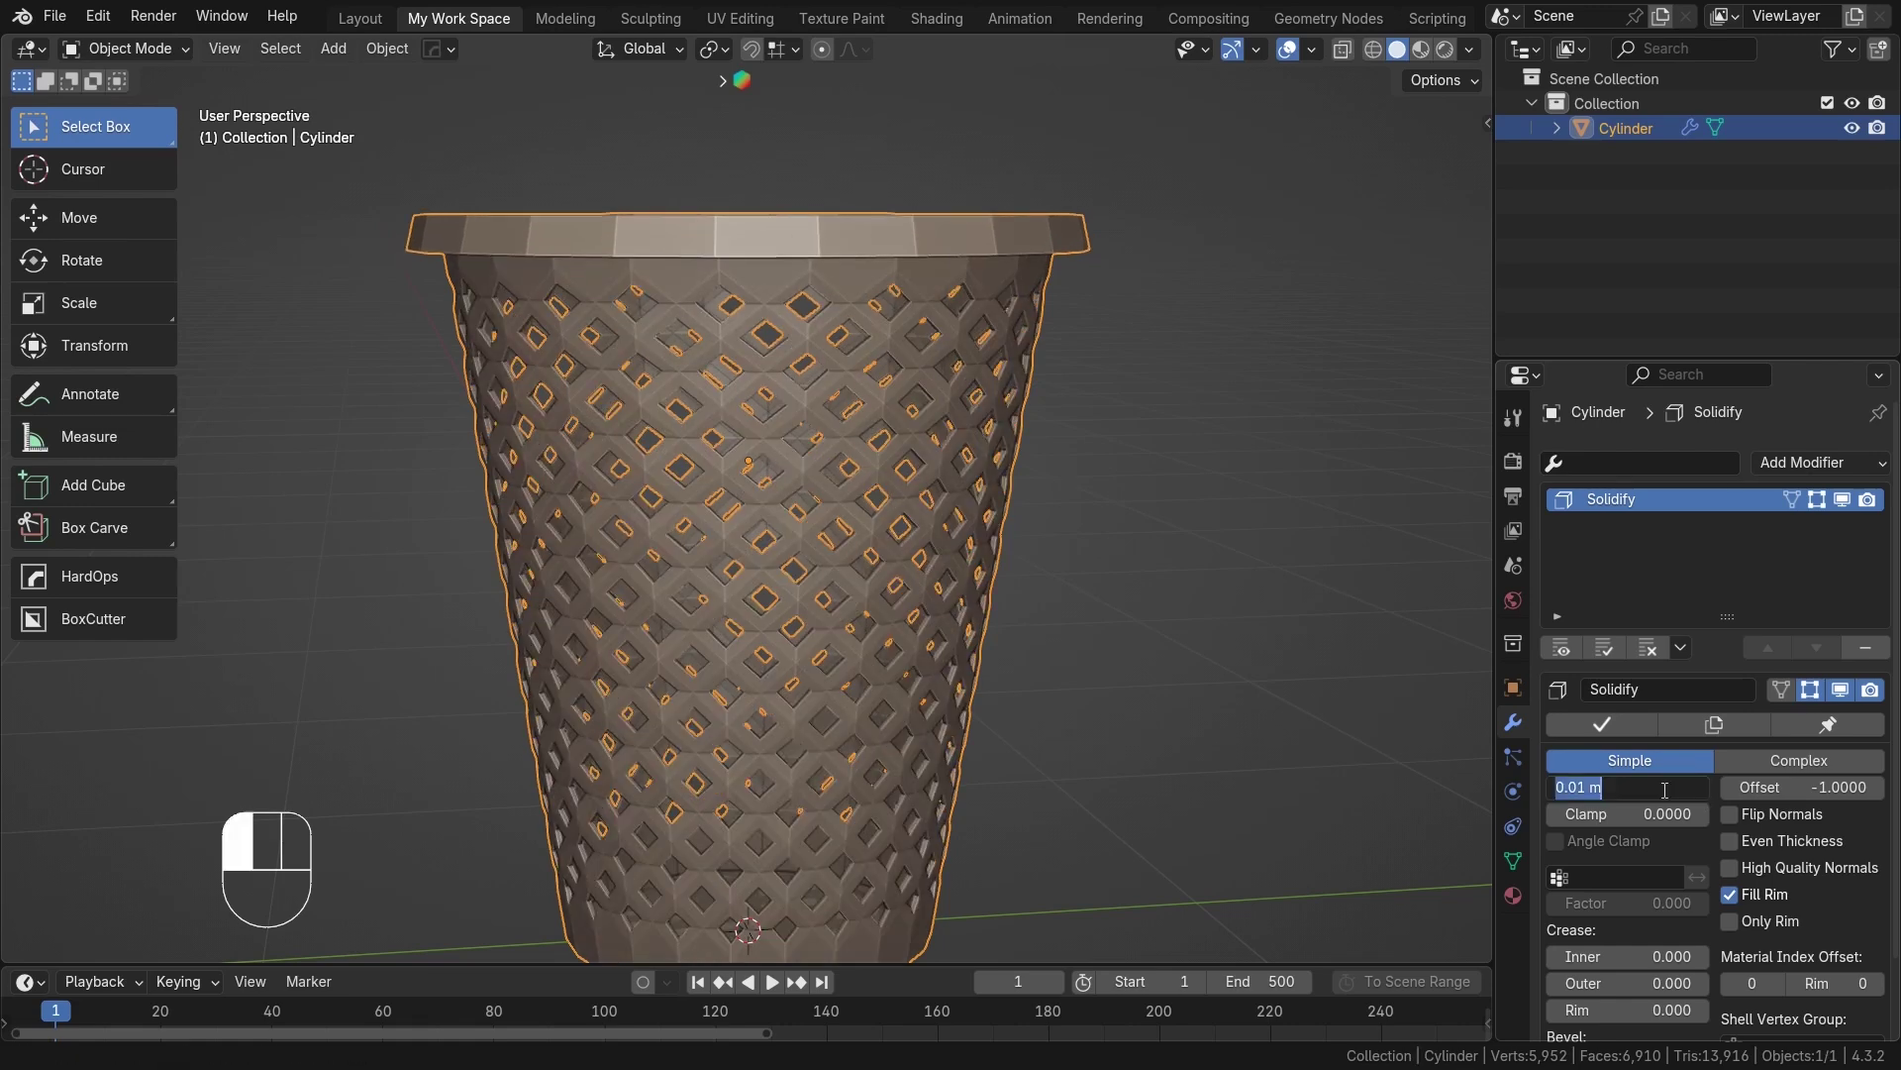
text(0)
key(Return)
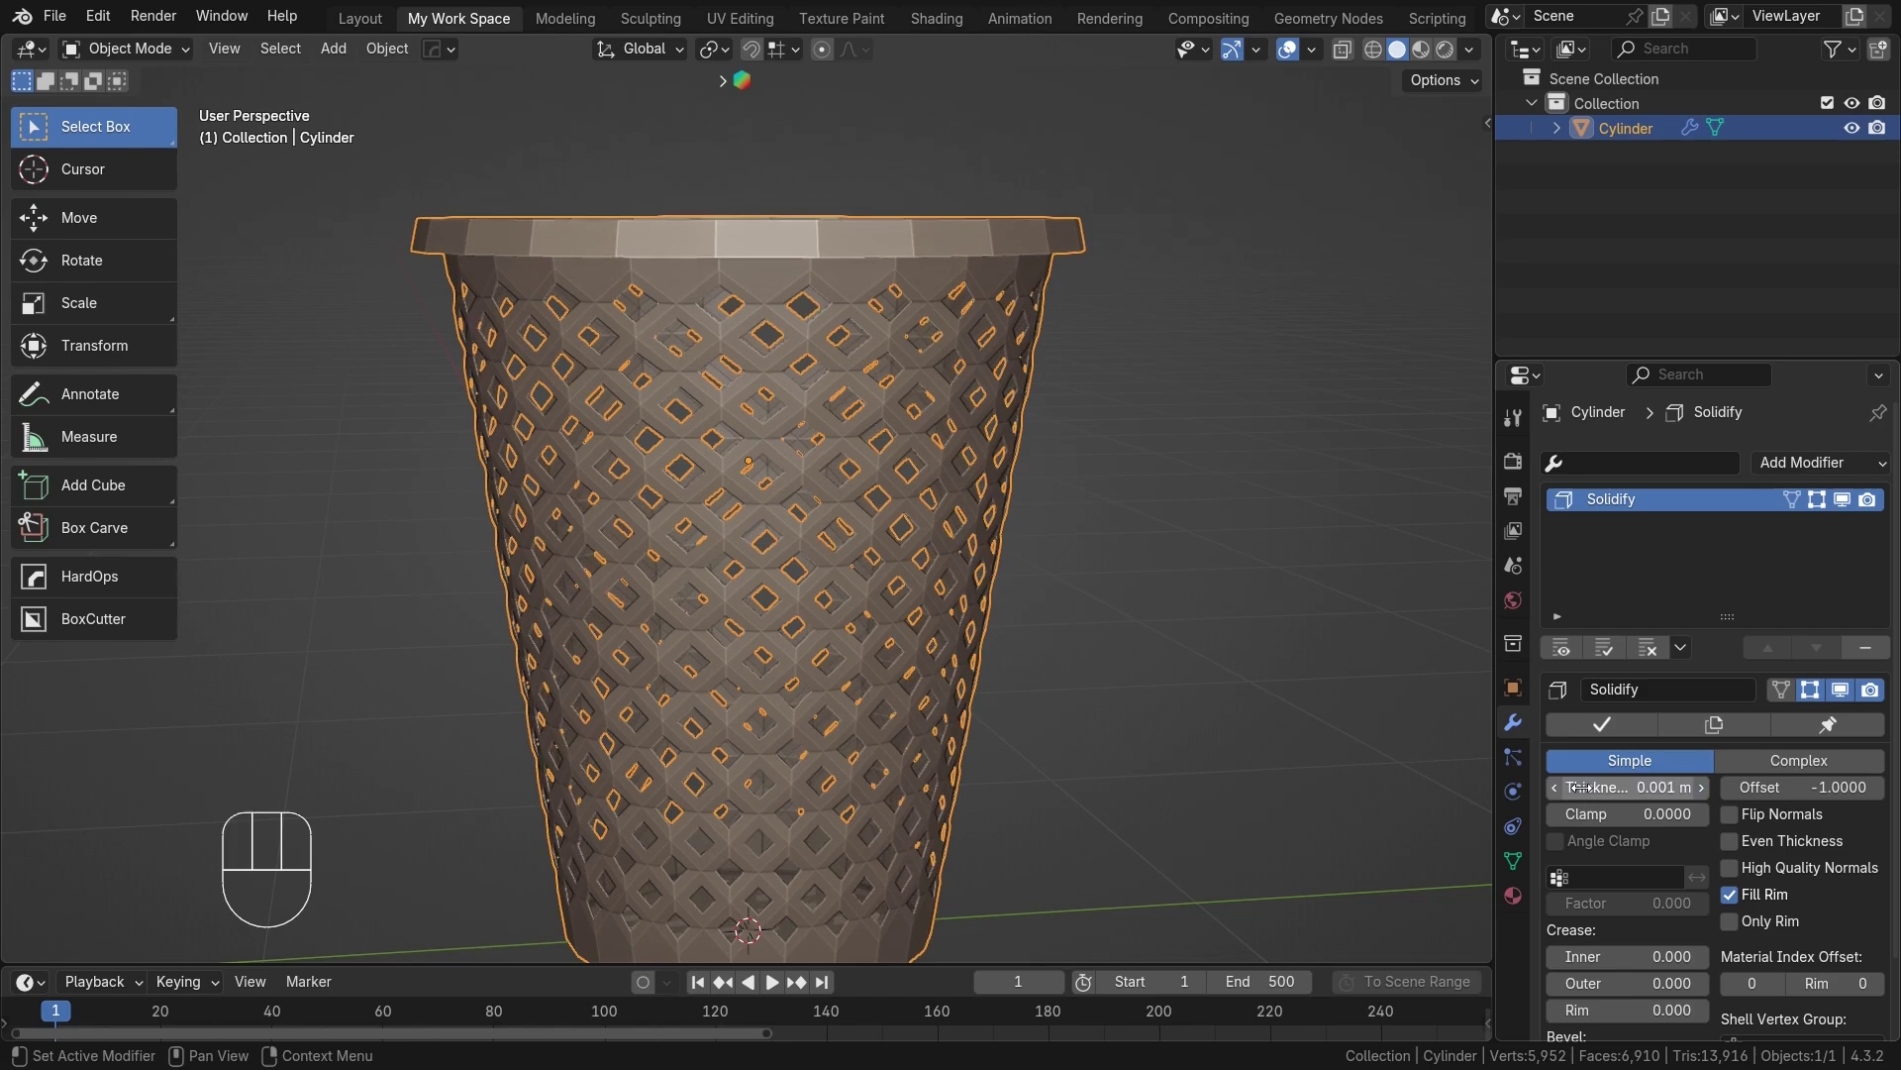
click(1643, 793)
Add a level 2 Subdivision Surface modifier to the basket and shade it smooth.
middle_drag(872, 426, 938, 498)
scroll(998, 510, up, 1)
scroll(1005, 515, down, 1)
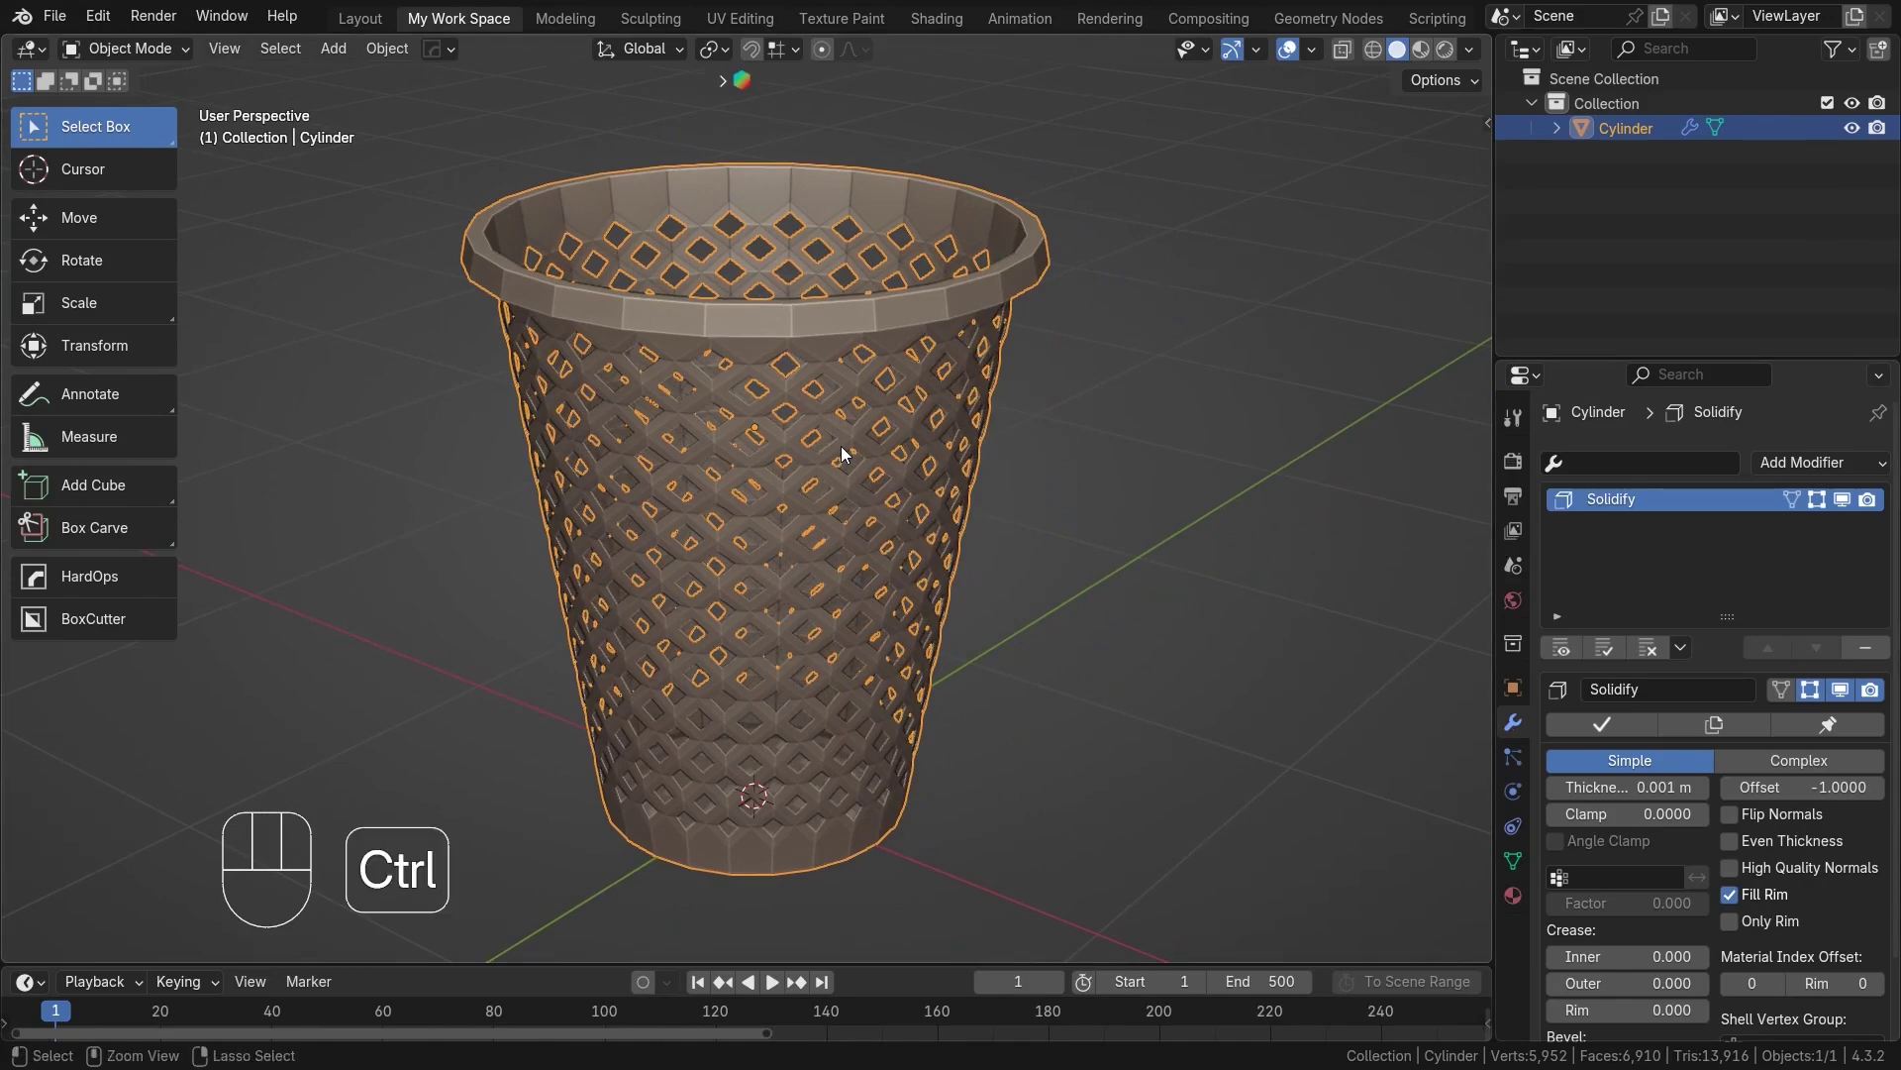
key(ctrl+2)
middle_drag(845, 503, 807, 439)
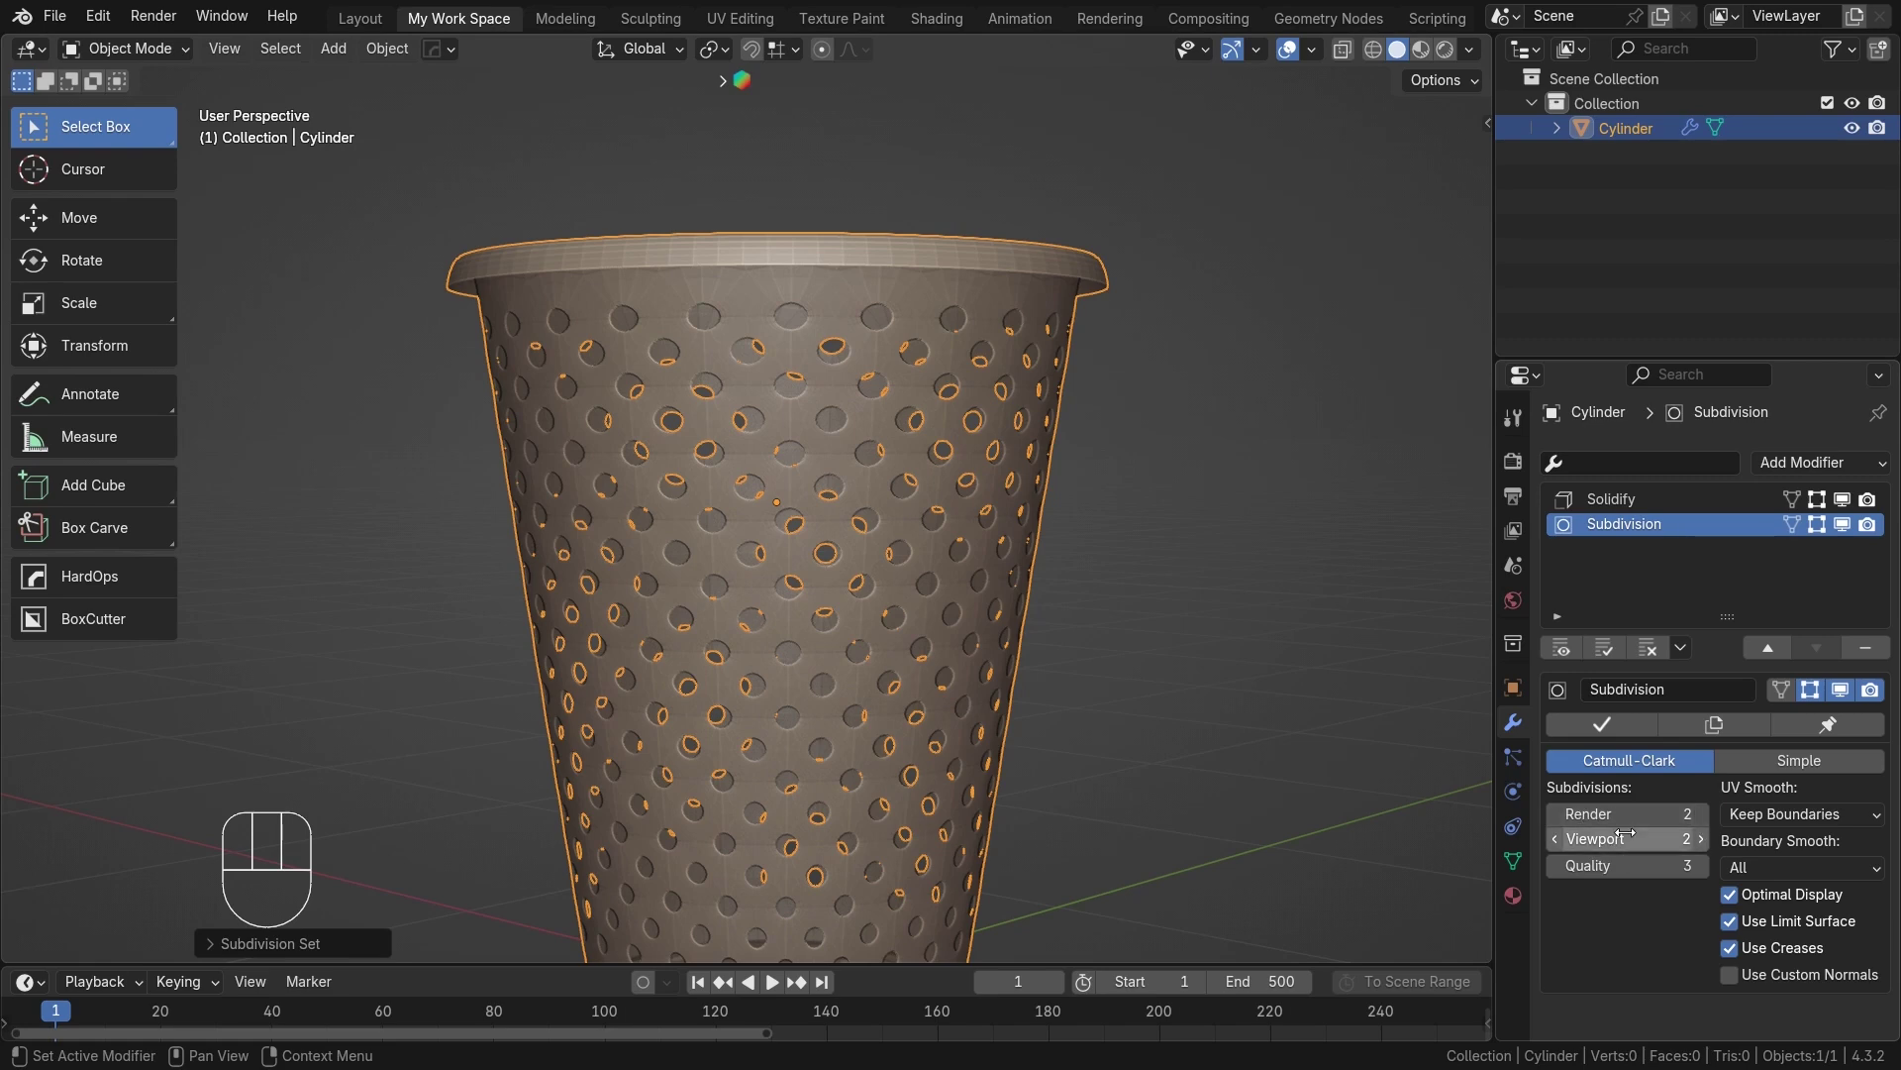
middle_drag(1238, 683, 781, 484)
scroll(820, 445, up, 2)
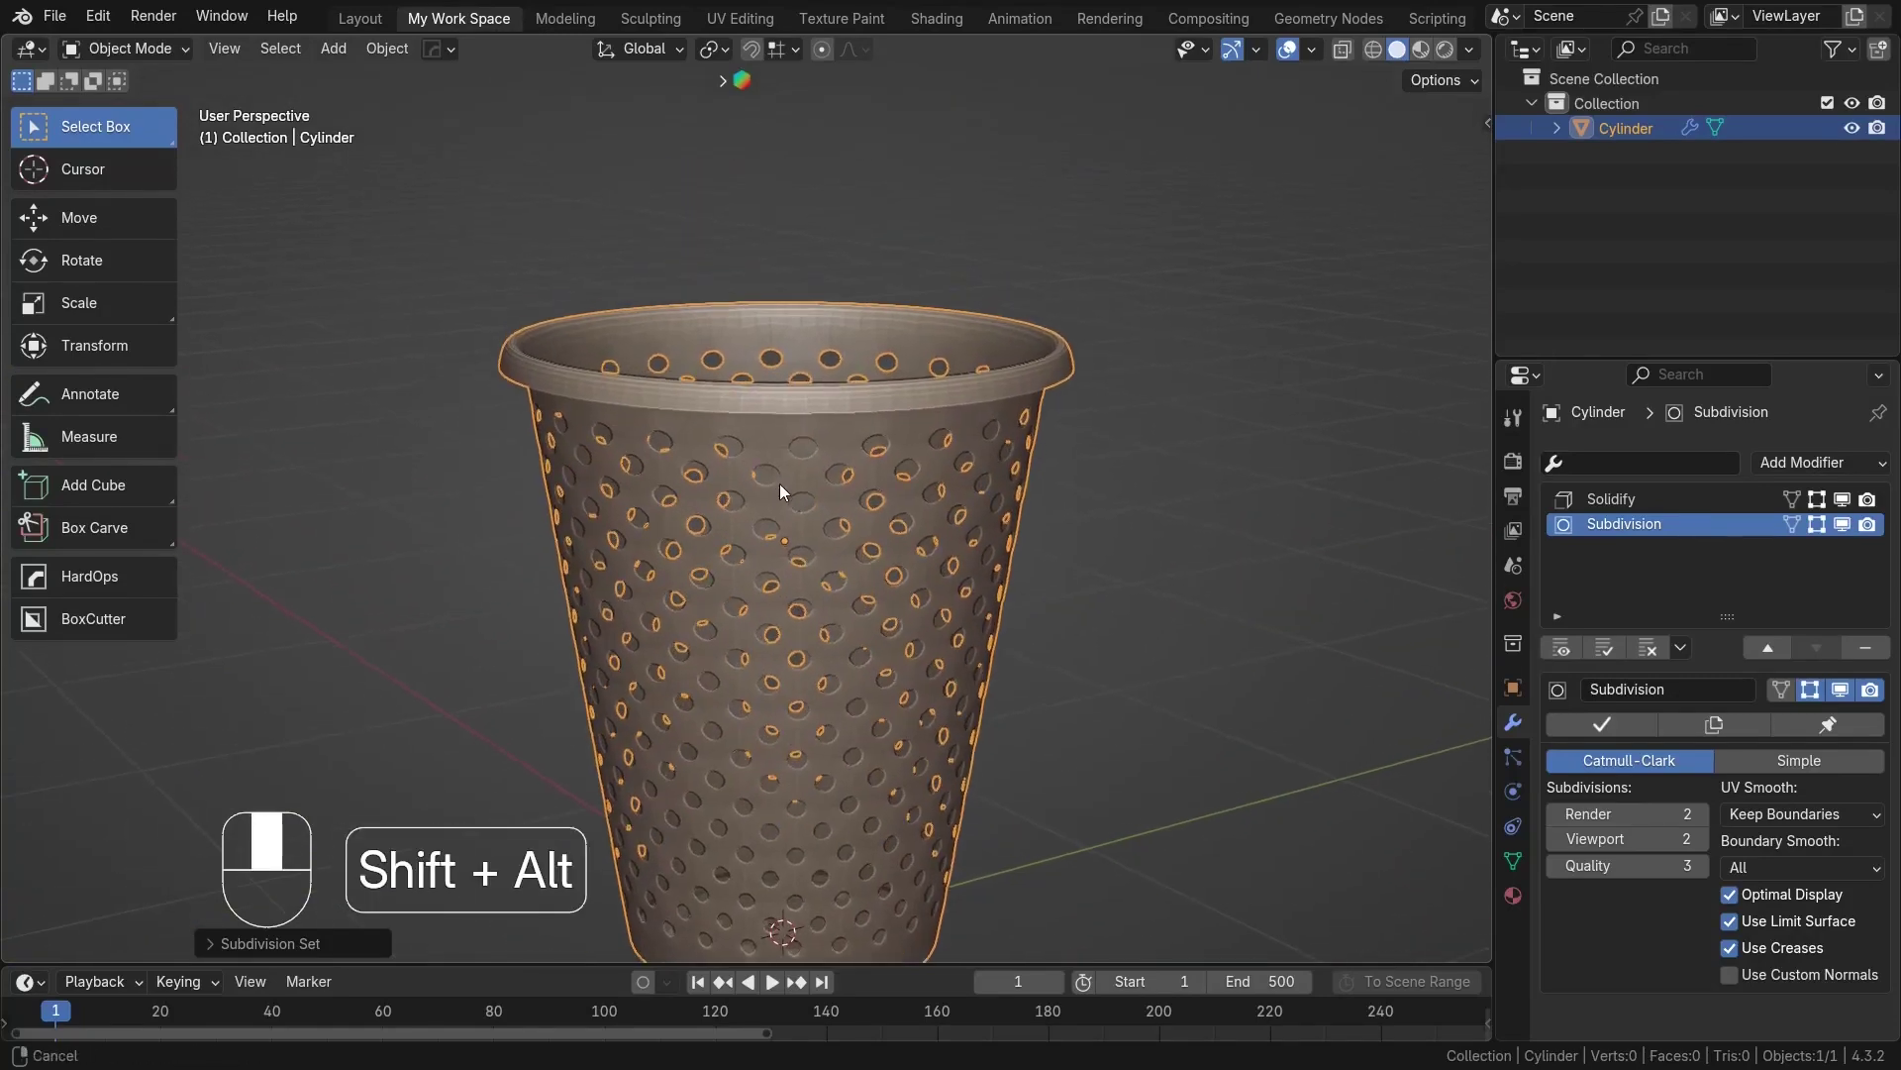
right_click(569, 394)
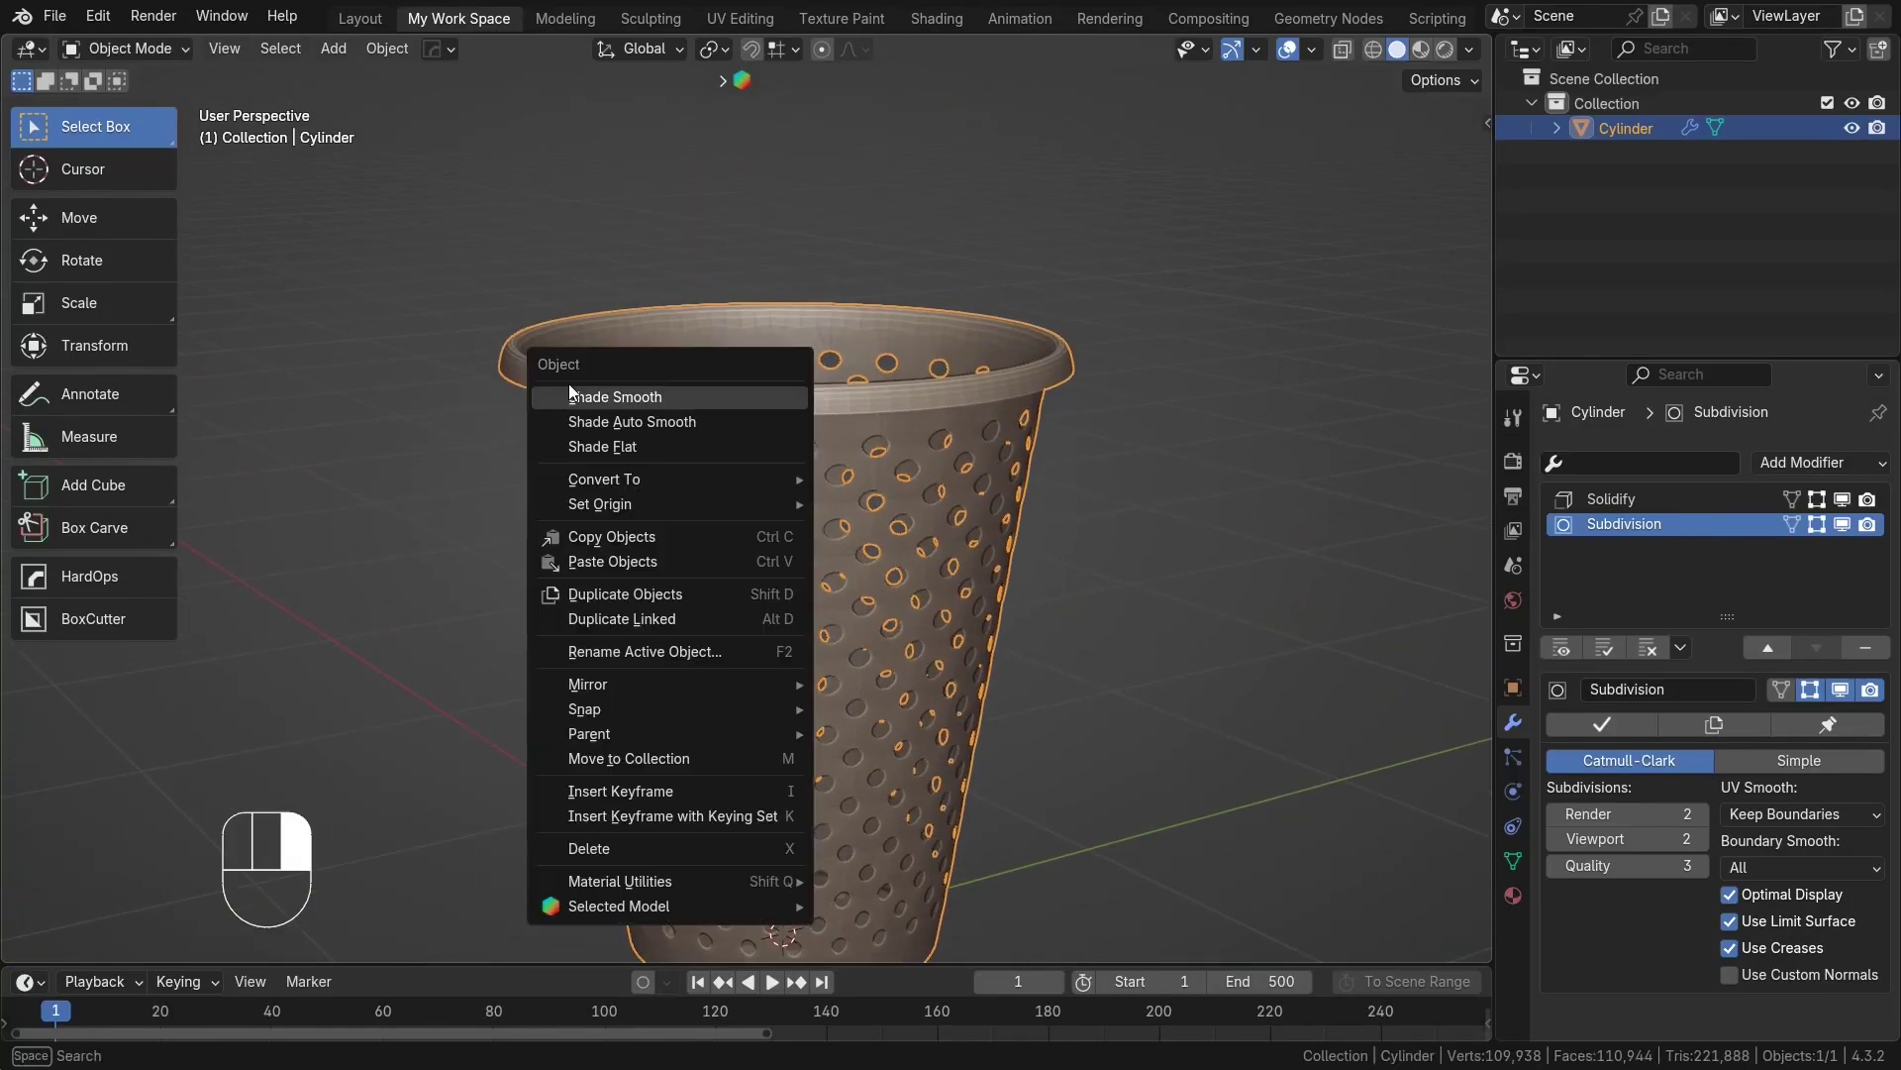
click(633, 398)
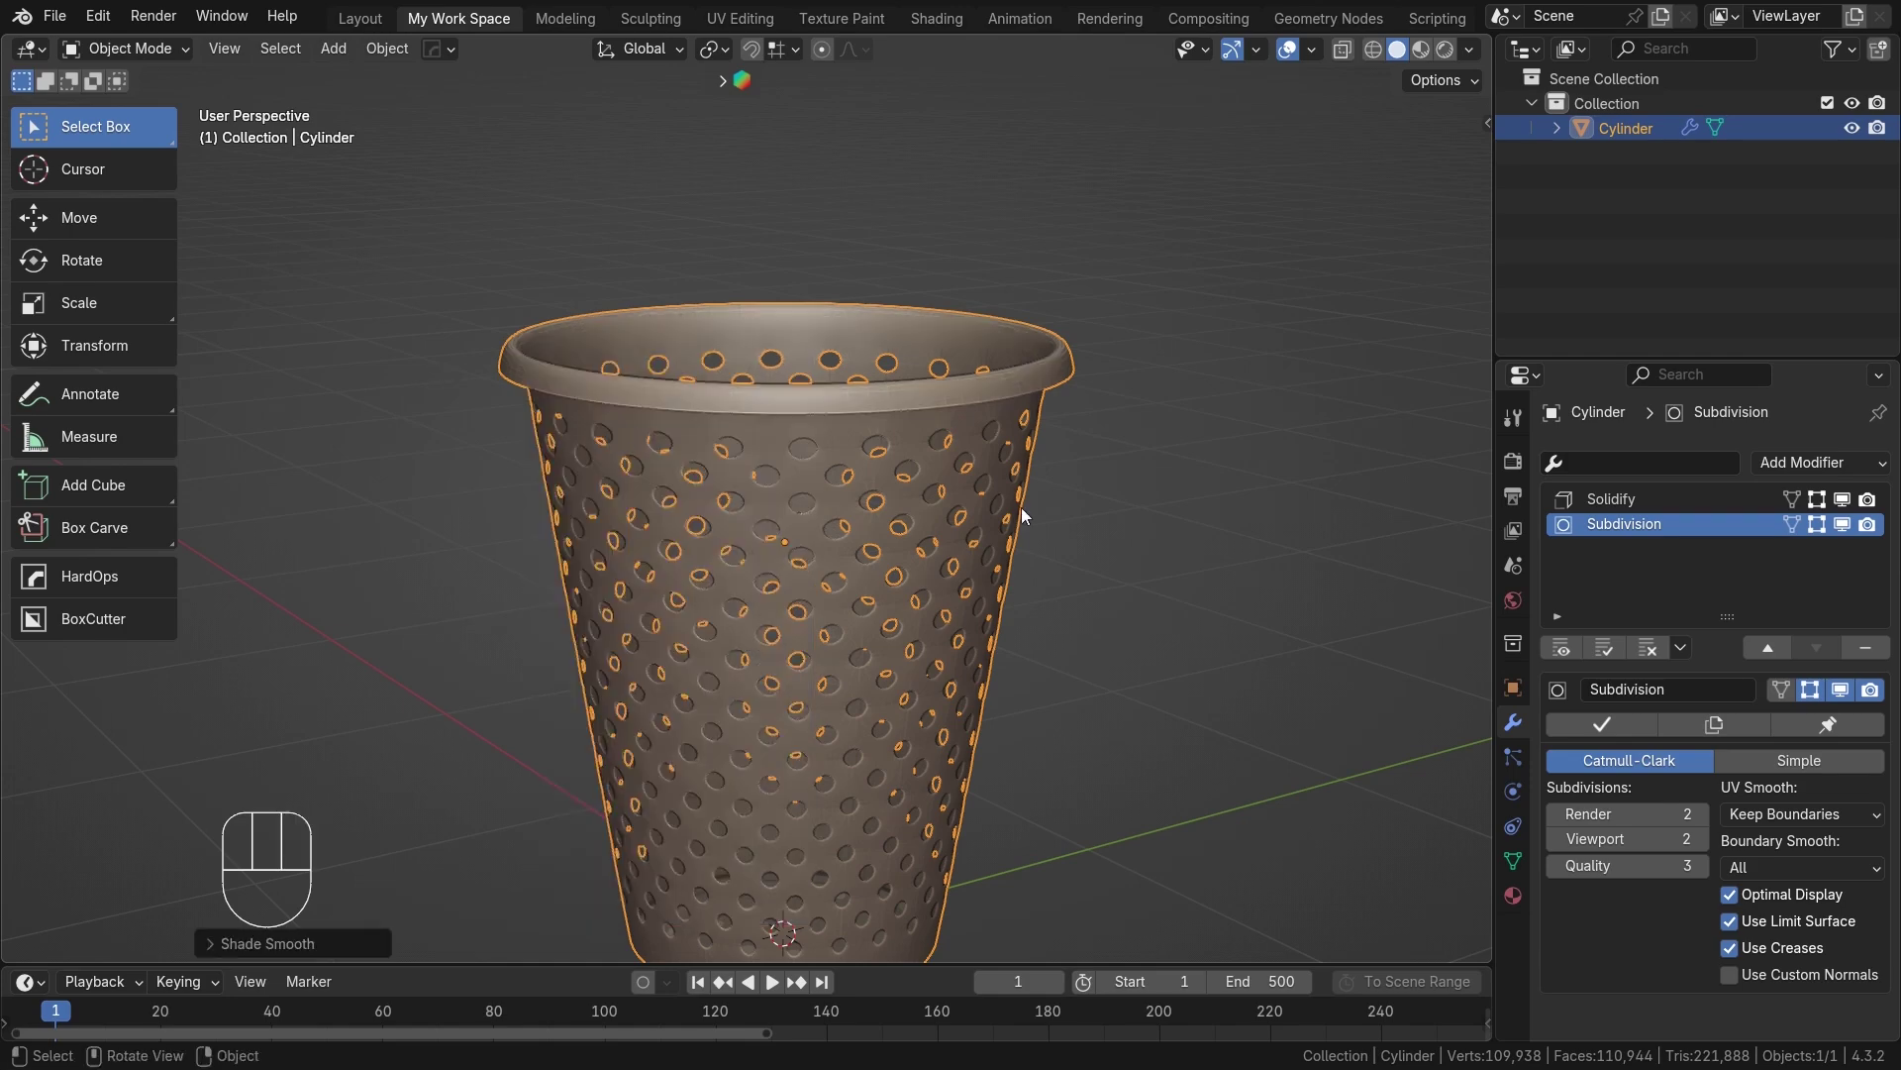
Switch the viewport to Material Preview shading and deselect the basket.
scroll(901, 448, up, 2)
middle_drag(901, 449, 947, 483)
scroll(891, 510, down, 2)
shift+middle_drag(840, 509, 1190, 301)
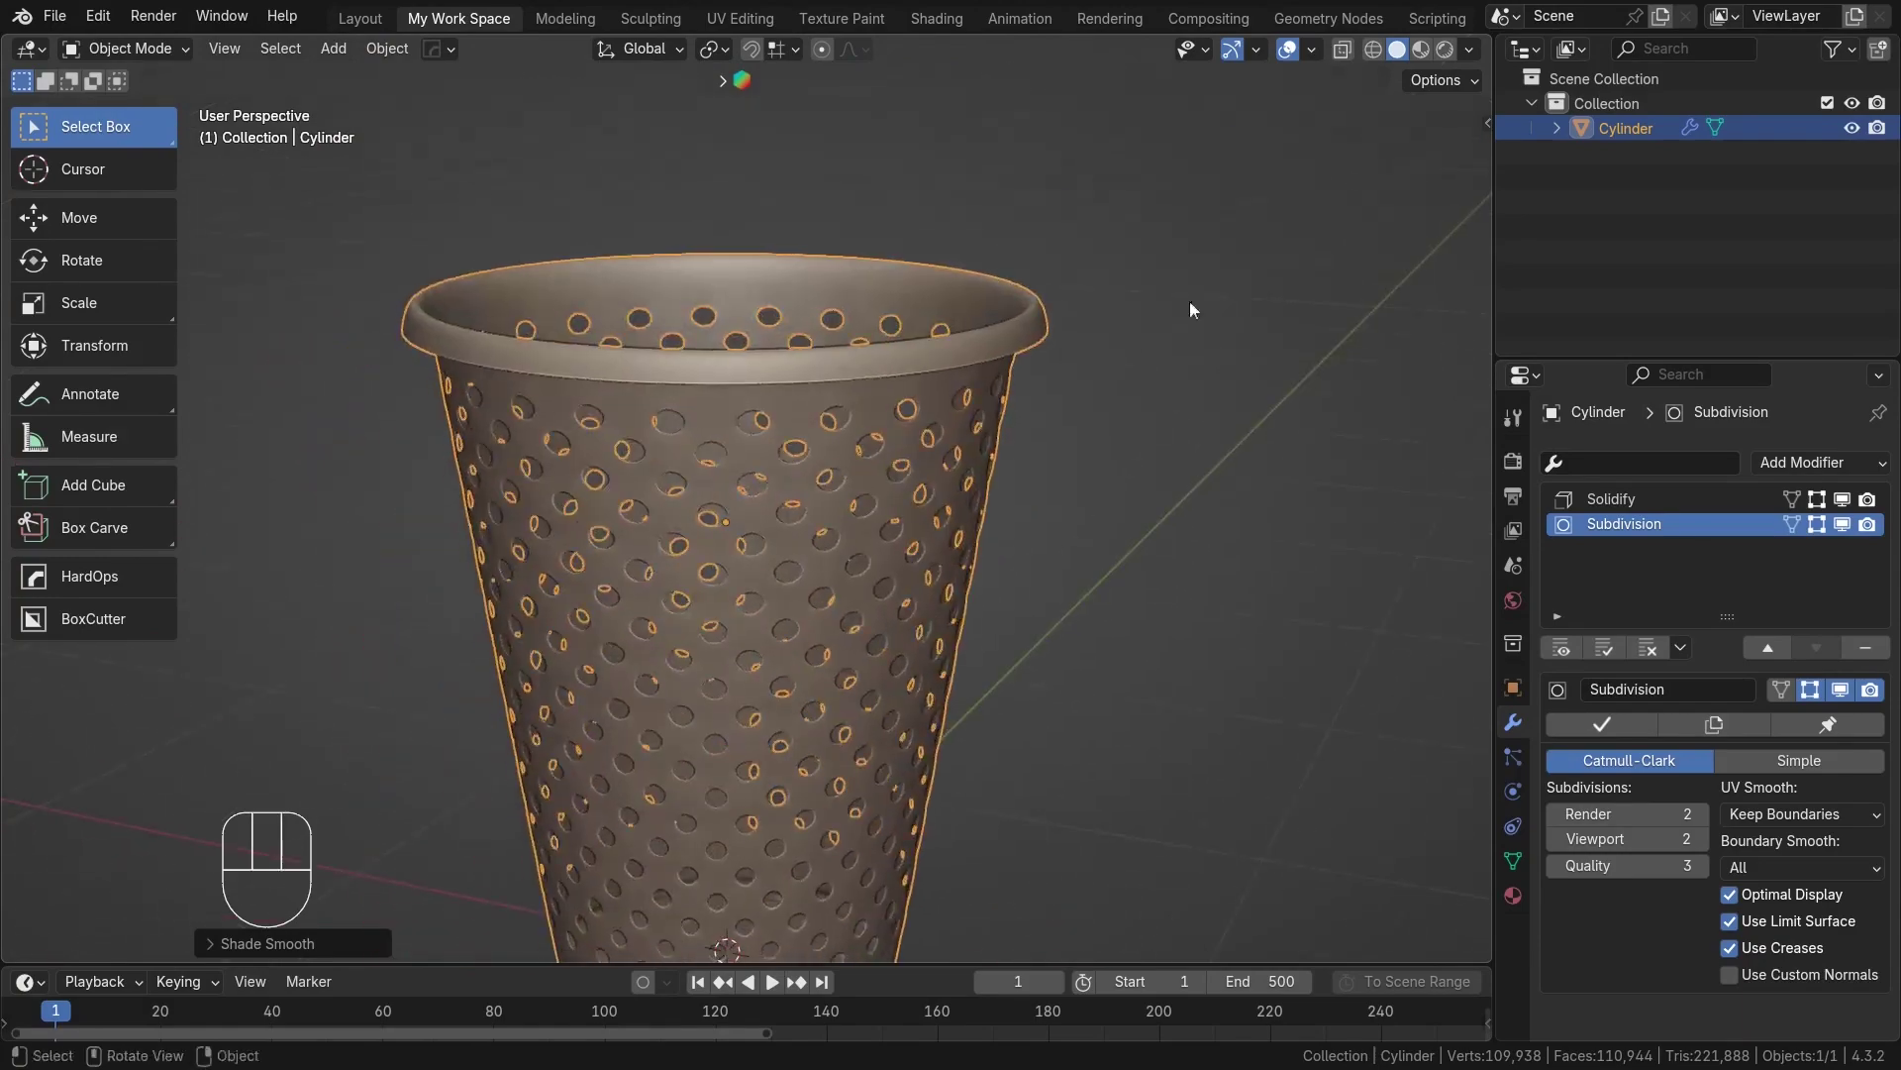
click(1414, 57)
mouse_move(1252, 164)
middle_down()
mouse_move(781, 489)
mouse_move(907, 501)
mouse_move(970, 455)
mouse_move(770, 529)
mouse_move(891, 475)
mouse_move(835, 396)
mouse_move(860, 330)
mouse_move(839, 598)
mouse_move(871, 471)
mouse_move(901, 693)
middle_up()
click(971, 455)
scroll(924, 721, down, 2)
alt+shift+middle_drag(892, 535, 895, 664)
Examine the basket's base mesh in Edit Mode, return to Object Mode and check the smoothed form from above.
click(776, 483)
key(Tab)
scroll(777, 483, up, 4)
alt+shift+middle_drag(852, 446, 895, 531)
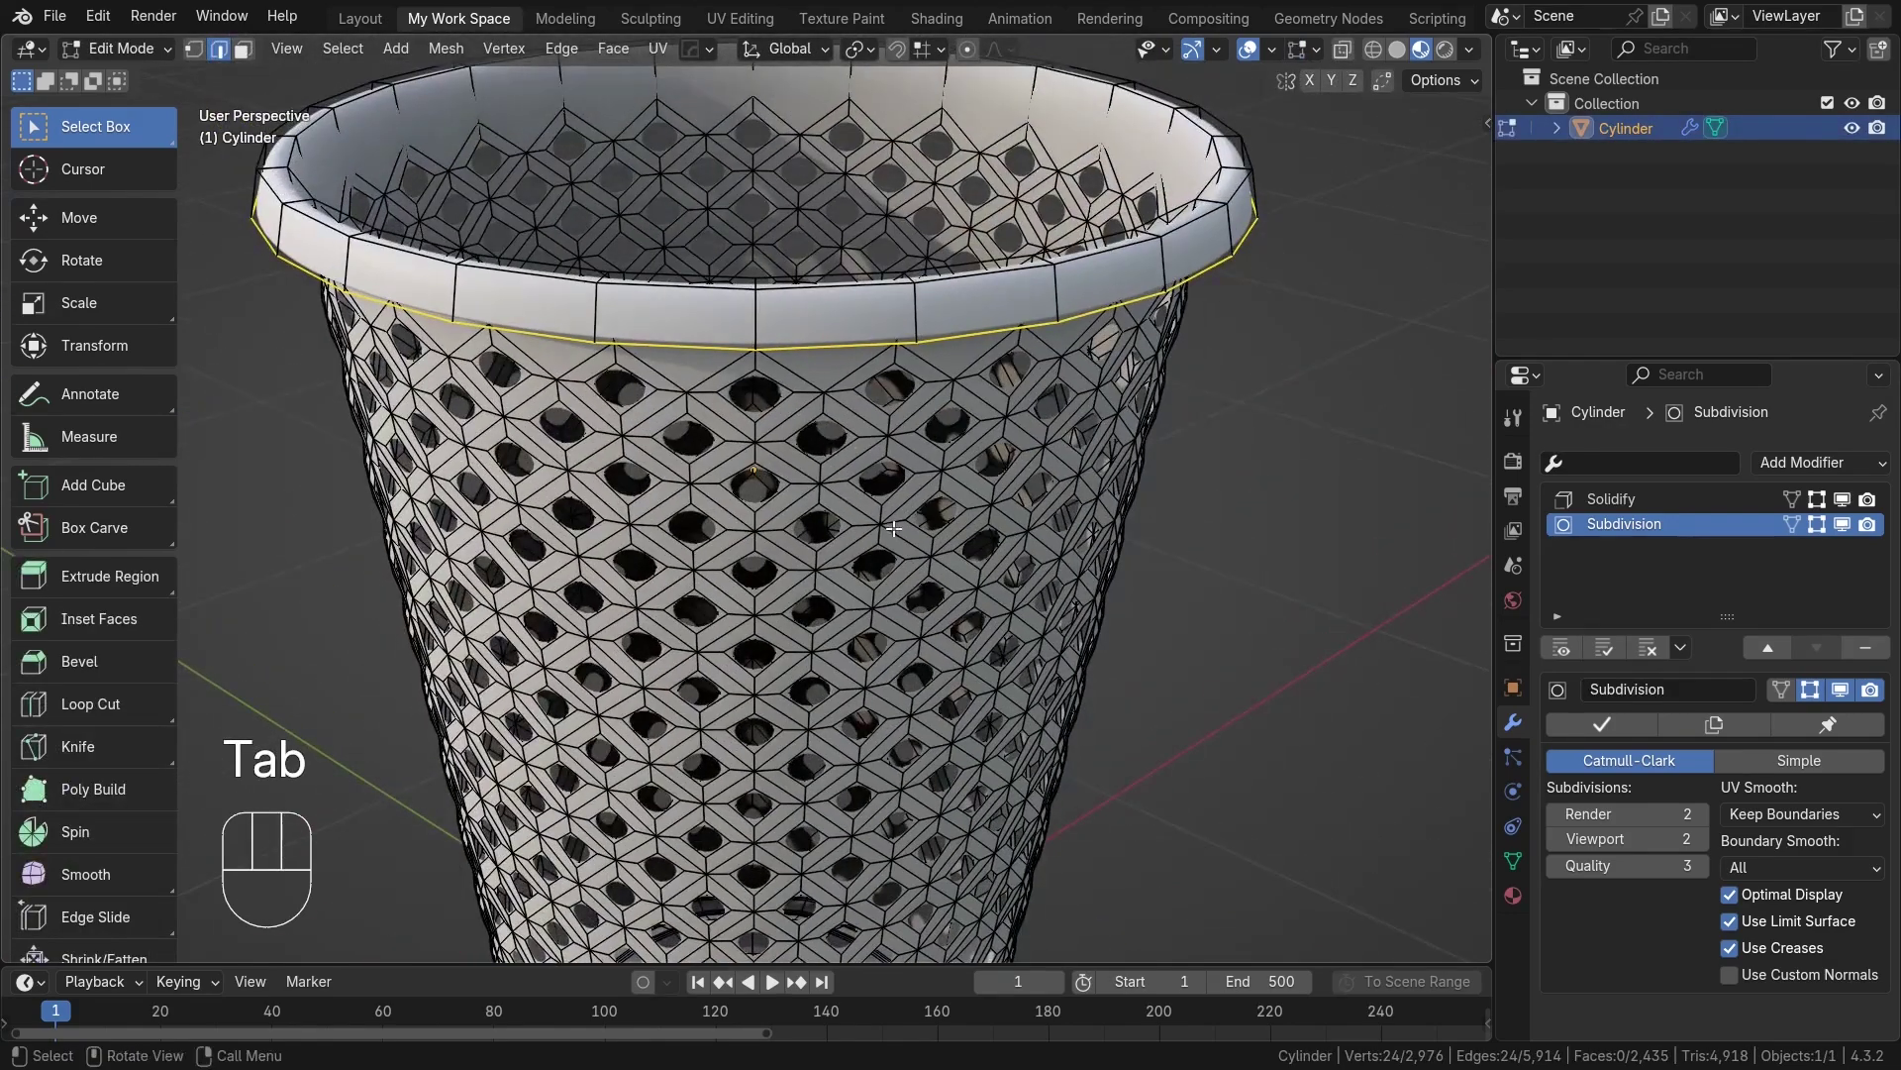
scroll(885, 526, up, 2)
key(Tab)
scroll(886, 526, down, 3)
alt+shift+middle_drag(941, 590, 922, 569)
click(1180, 620)
scroll(877, 503, down, 2)
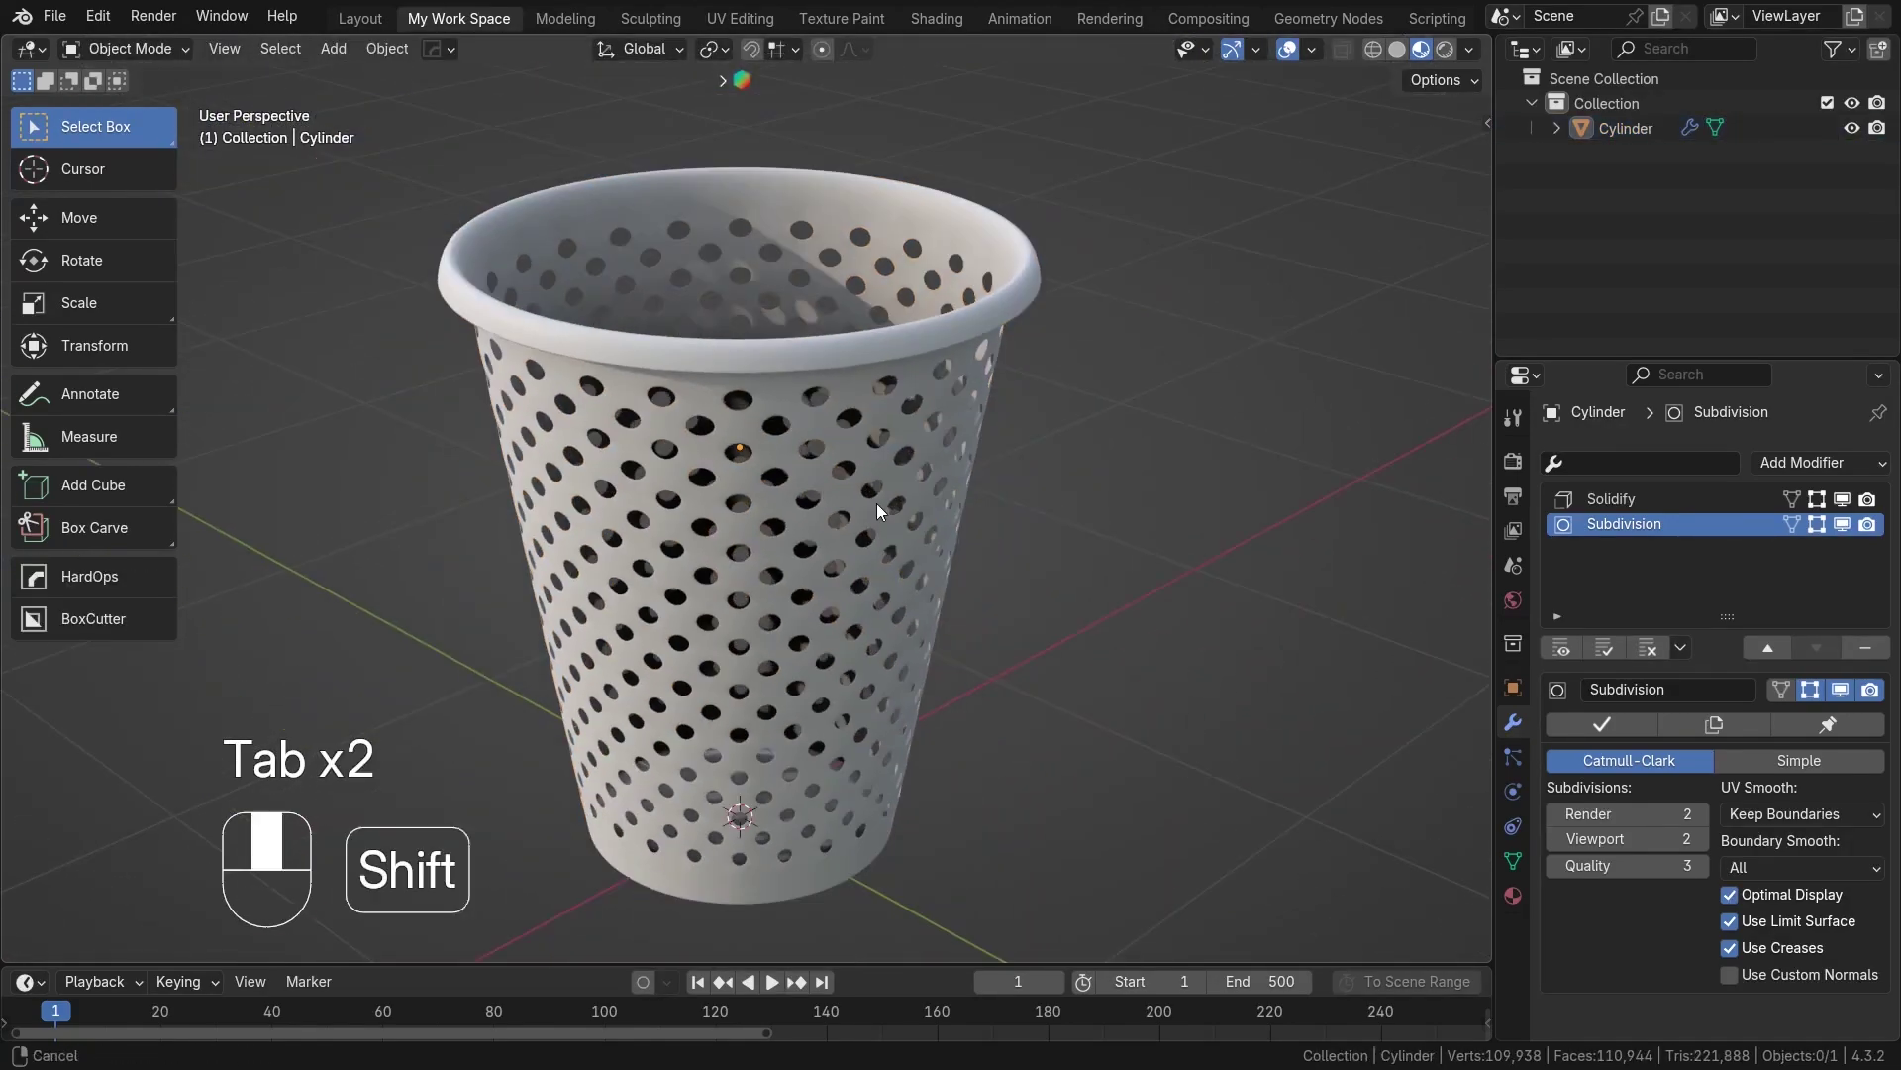
alt+shift+middle_drag(877, 503, 858, 509)
scroll(882, 527, down, 2)
shift+middle_drag(973, 588, 929, 544)
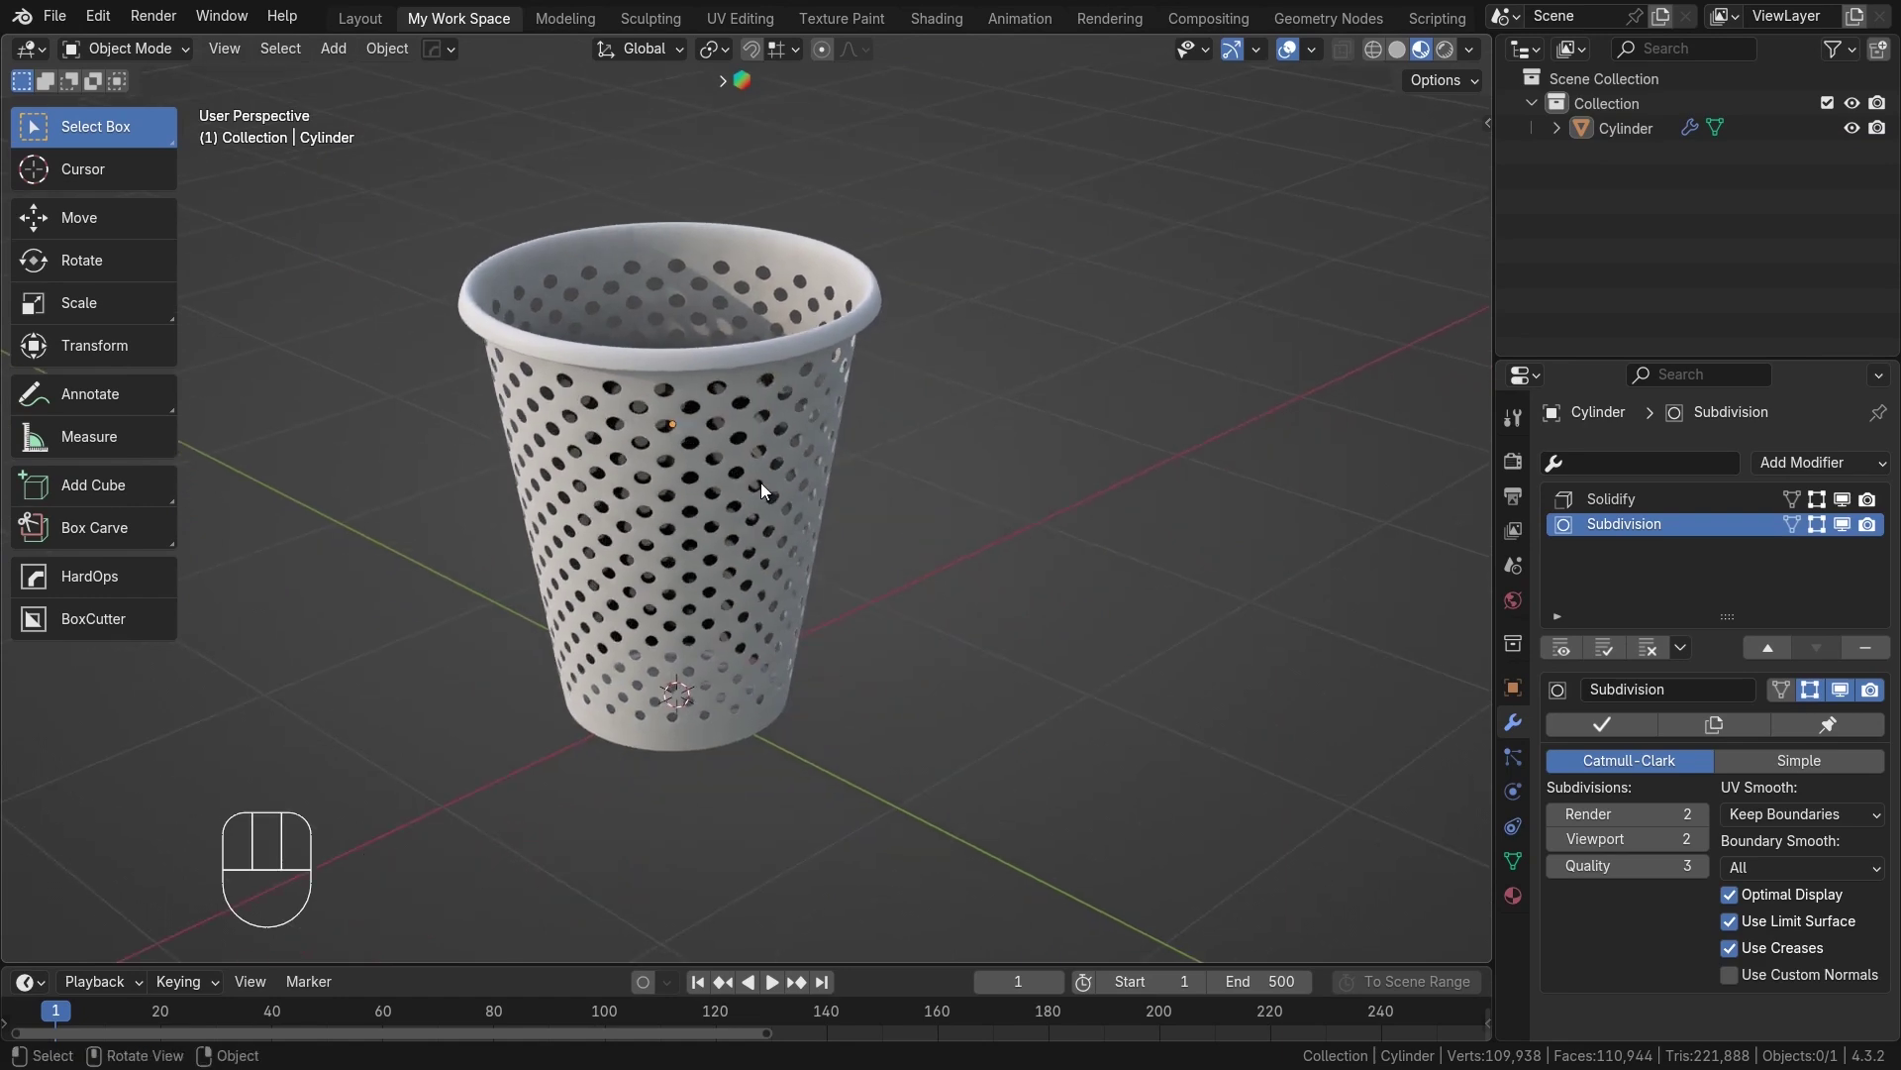
Duplicate the basket and place the copy about 2 m away in the negative X direction.
click(760, 484)
scroll(891, 549, down, 2)
click(953, 580)
click(801, 500)
click(802, 507)
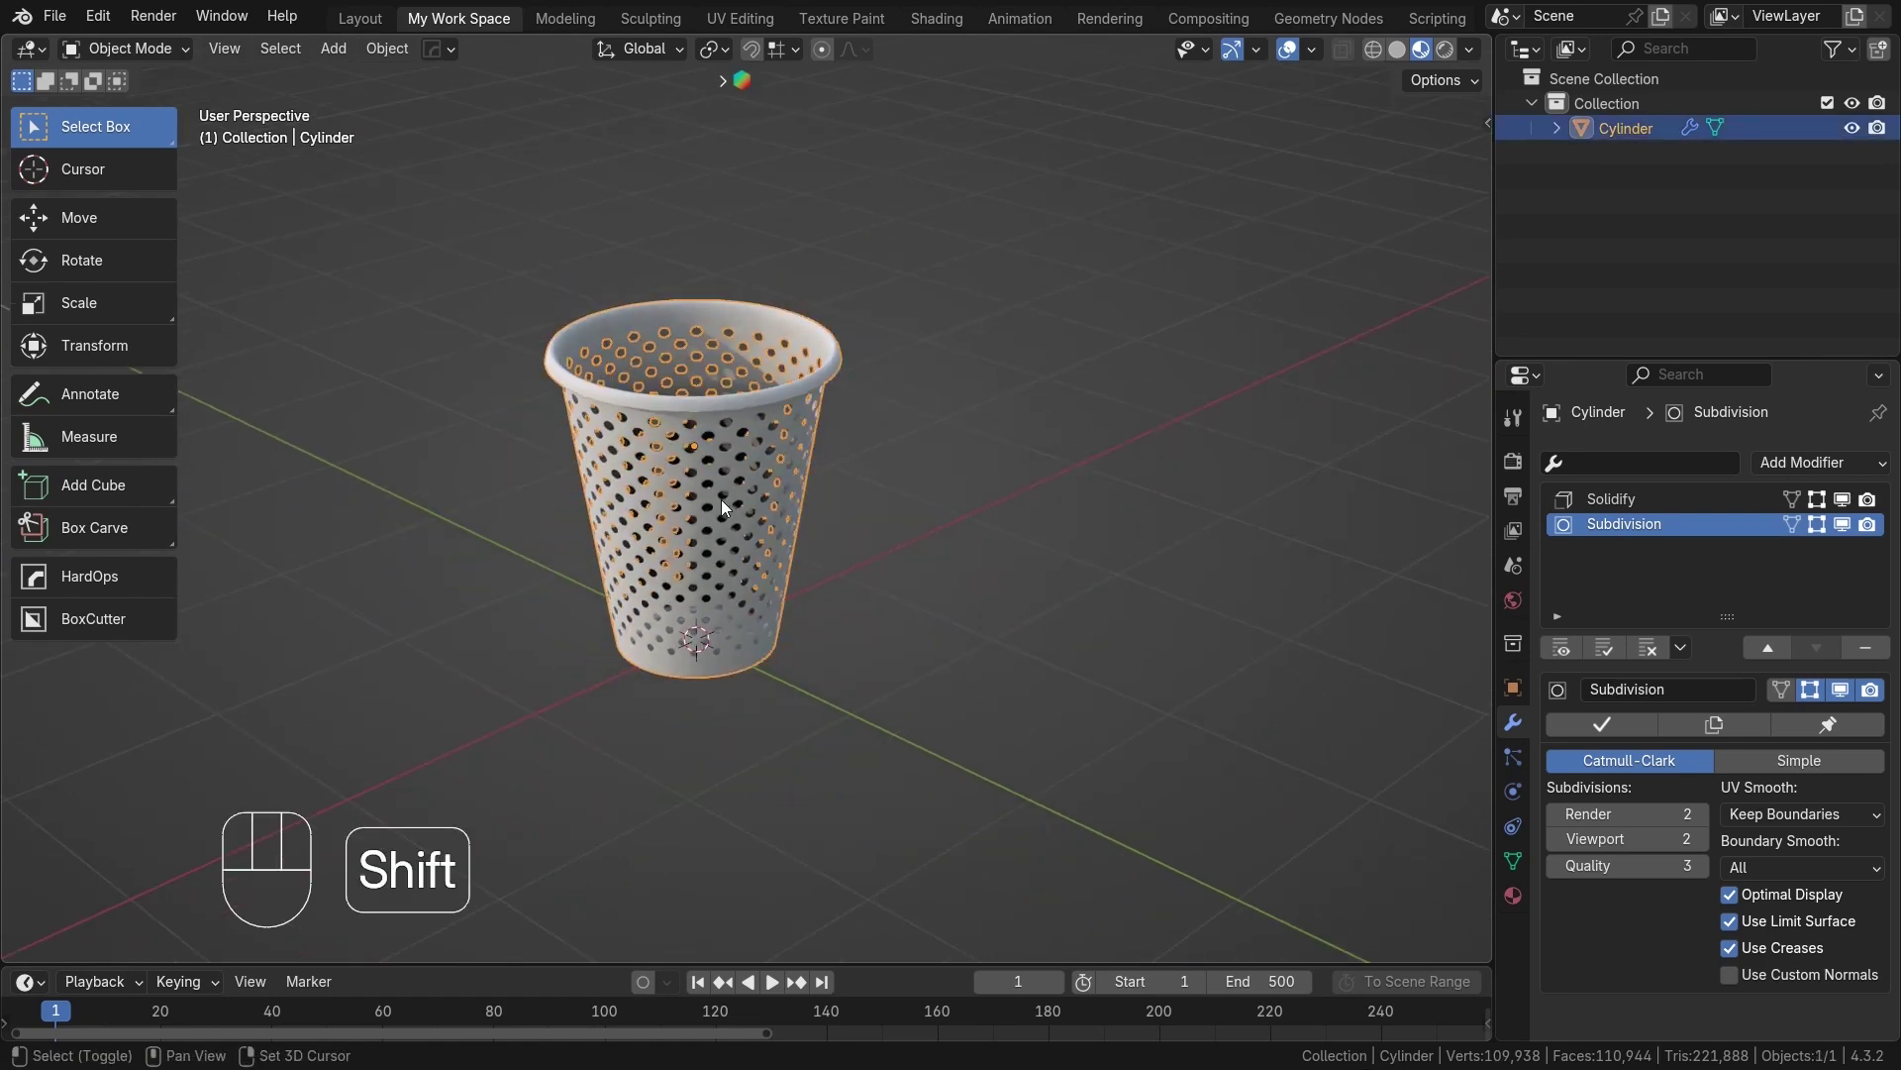
key(shift+d)
key(x)
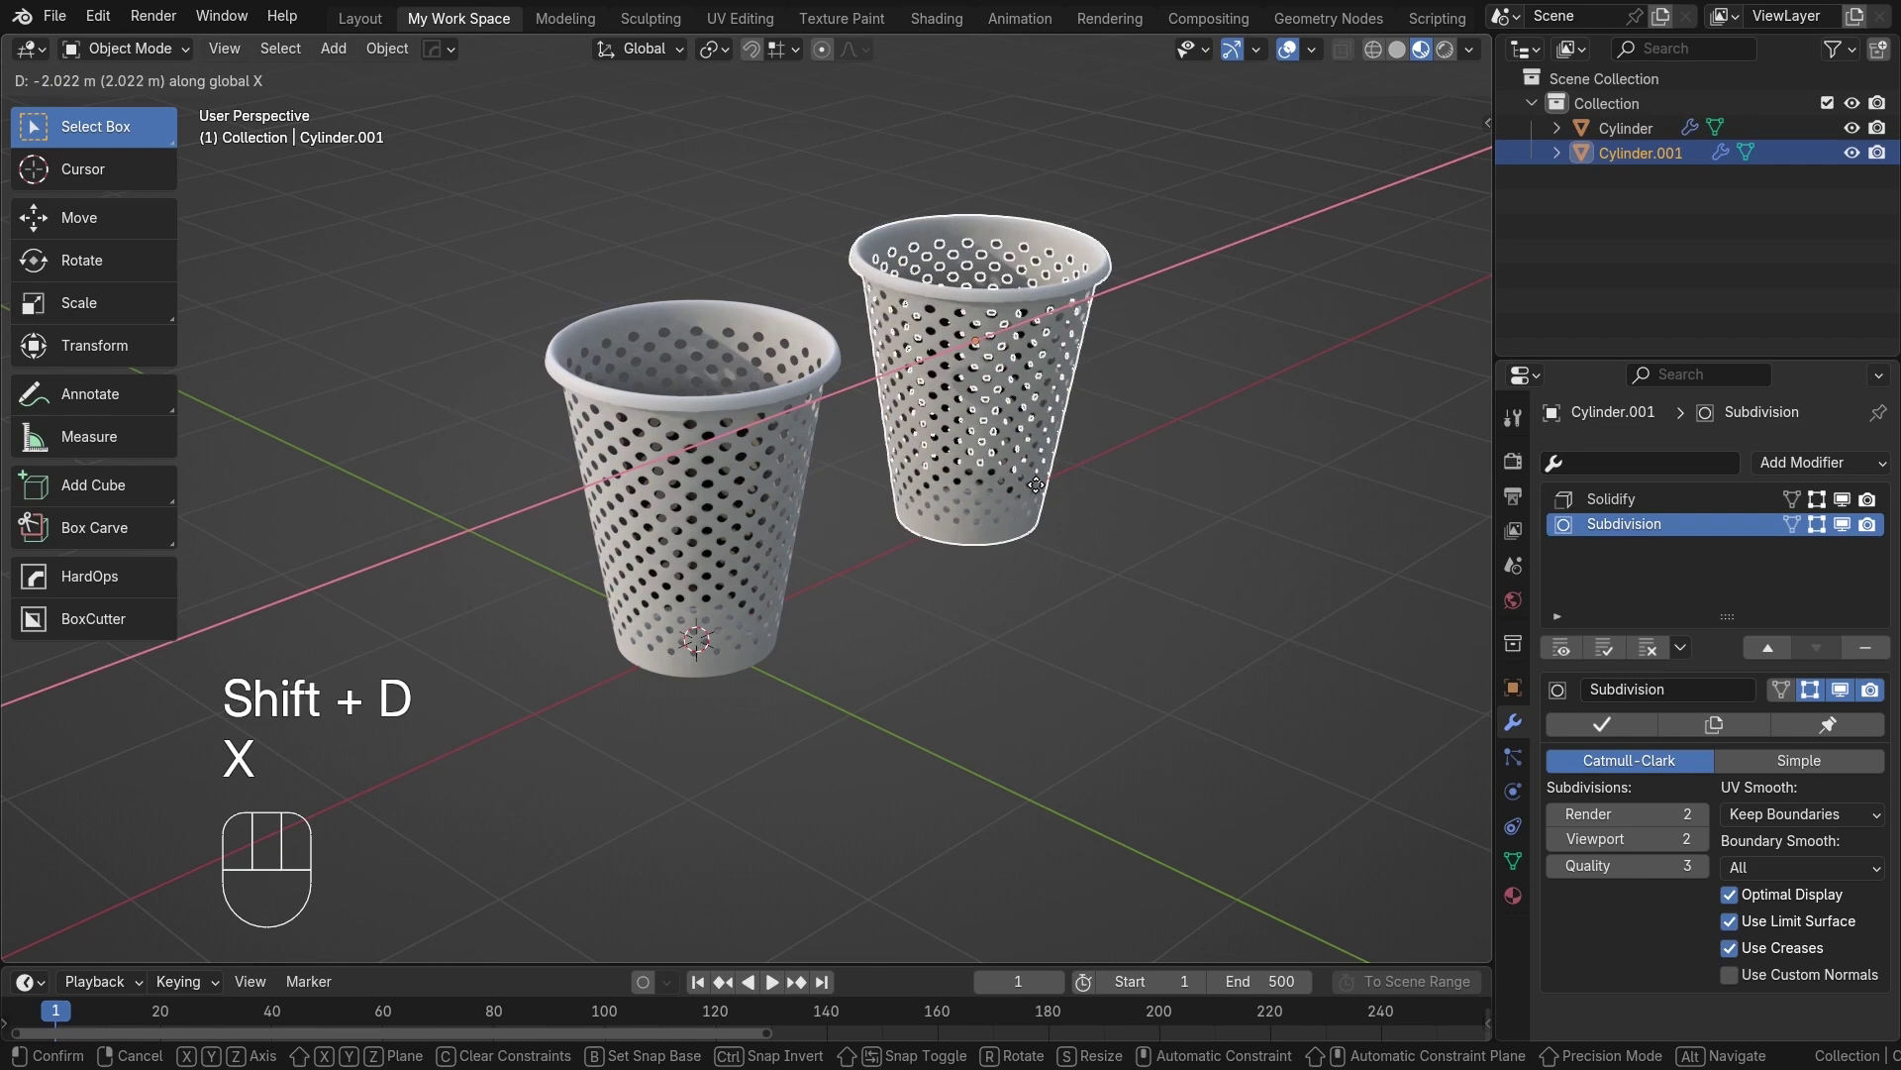
click(728, 555)
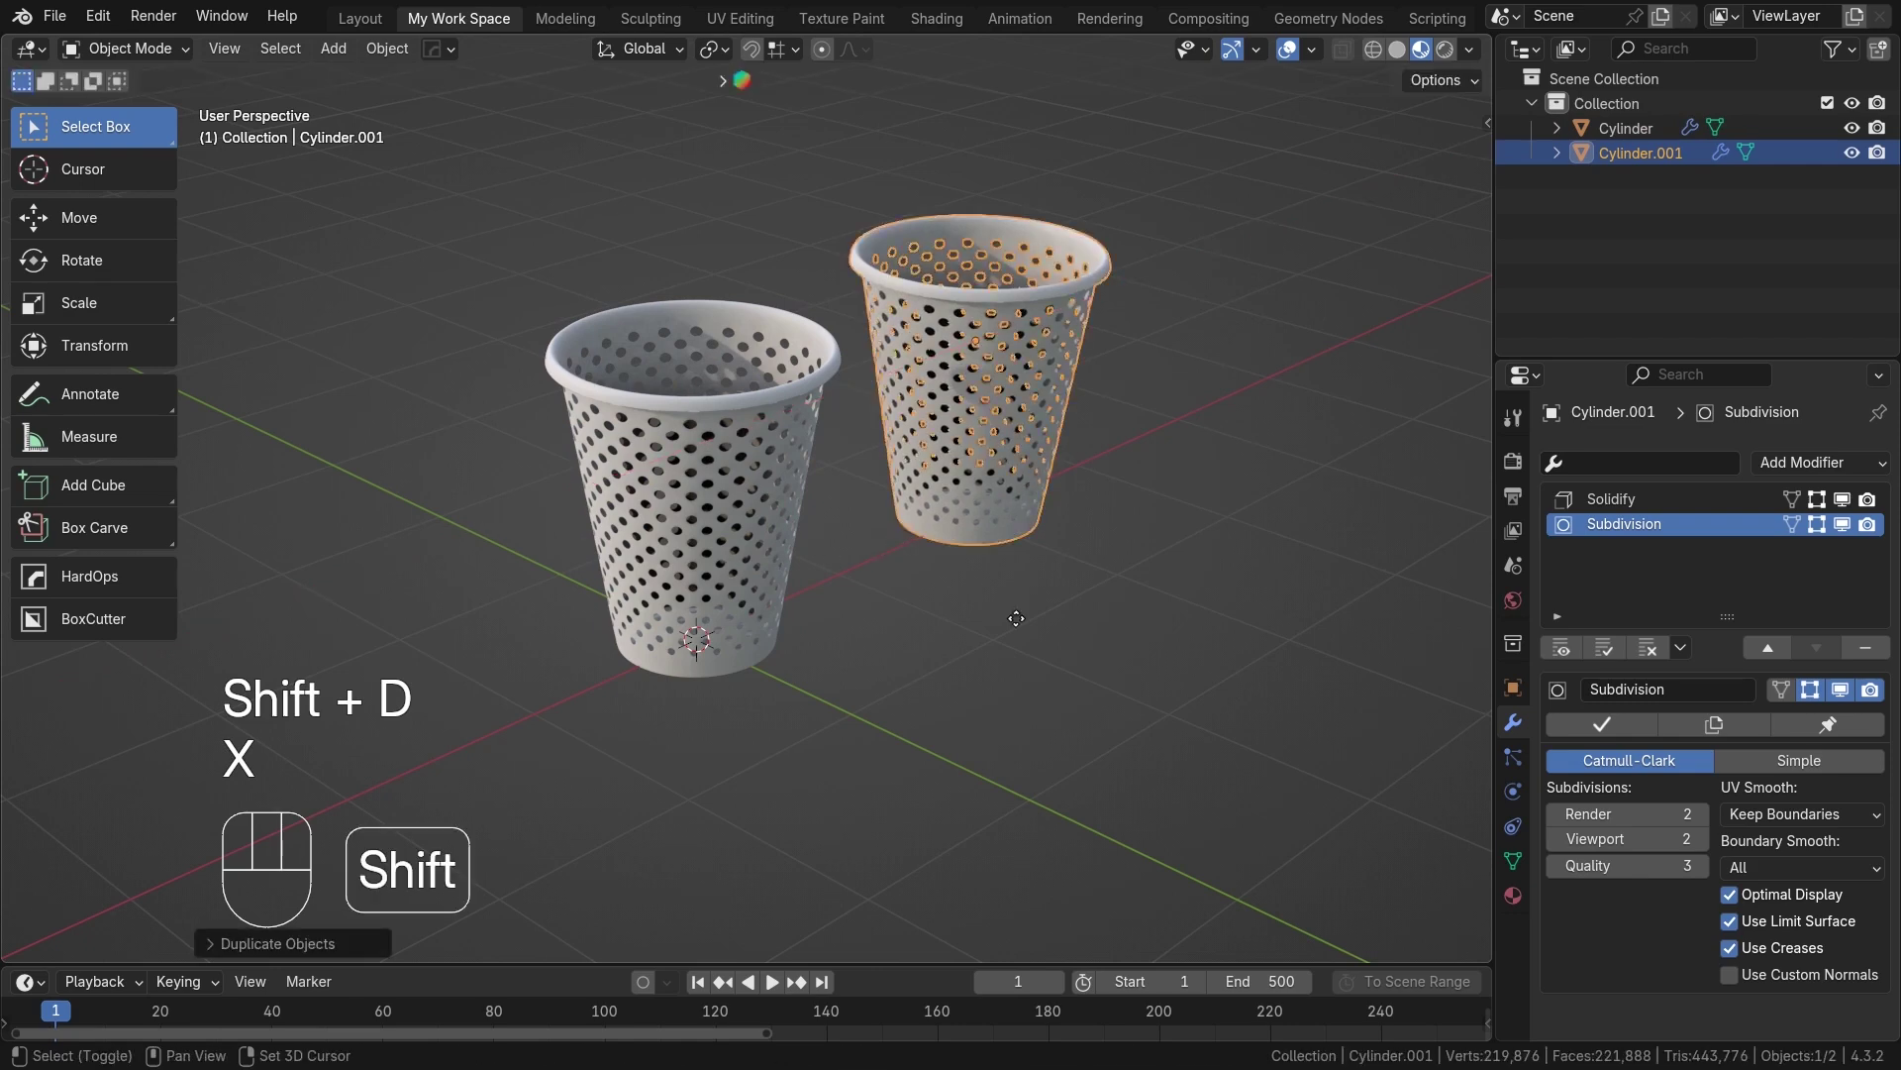
Duplicate the copied basket along Y and move the new copy along X to stand in front of the other two.
key(shift+d)
key(y)
click(1220, 652)
scroll(1220, 652, down, 2)
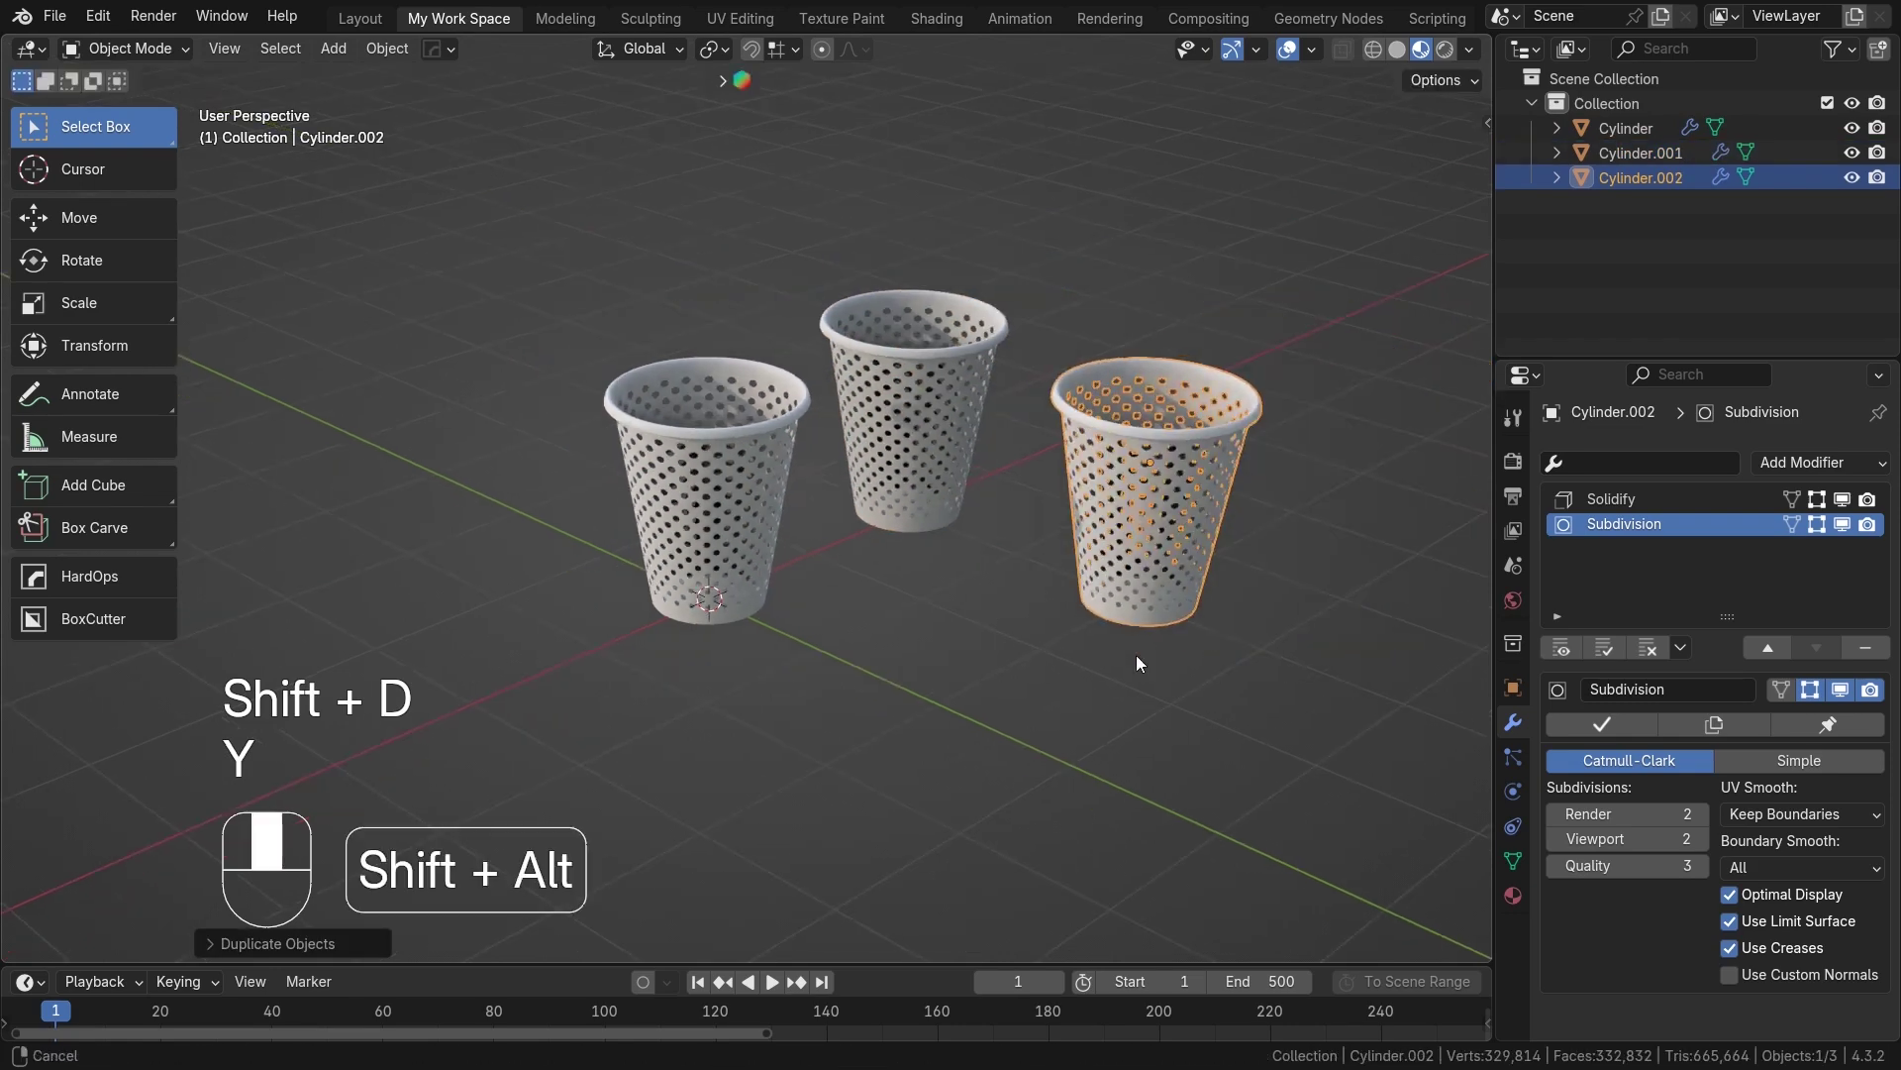
key(g)
key(x)
click(959, 752)
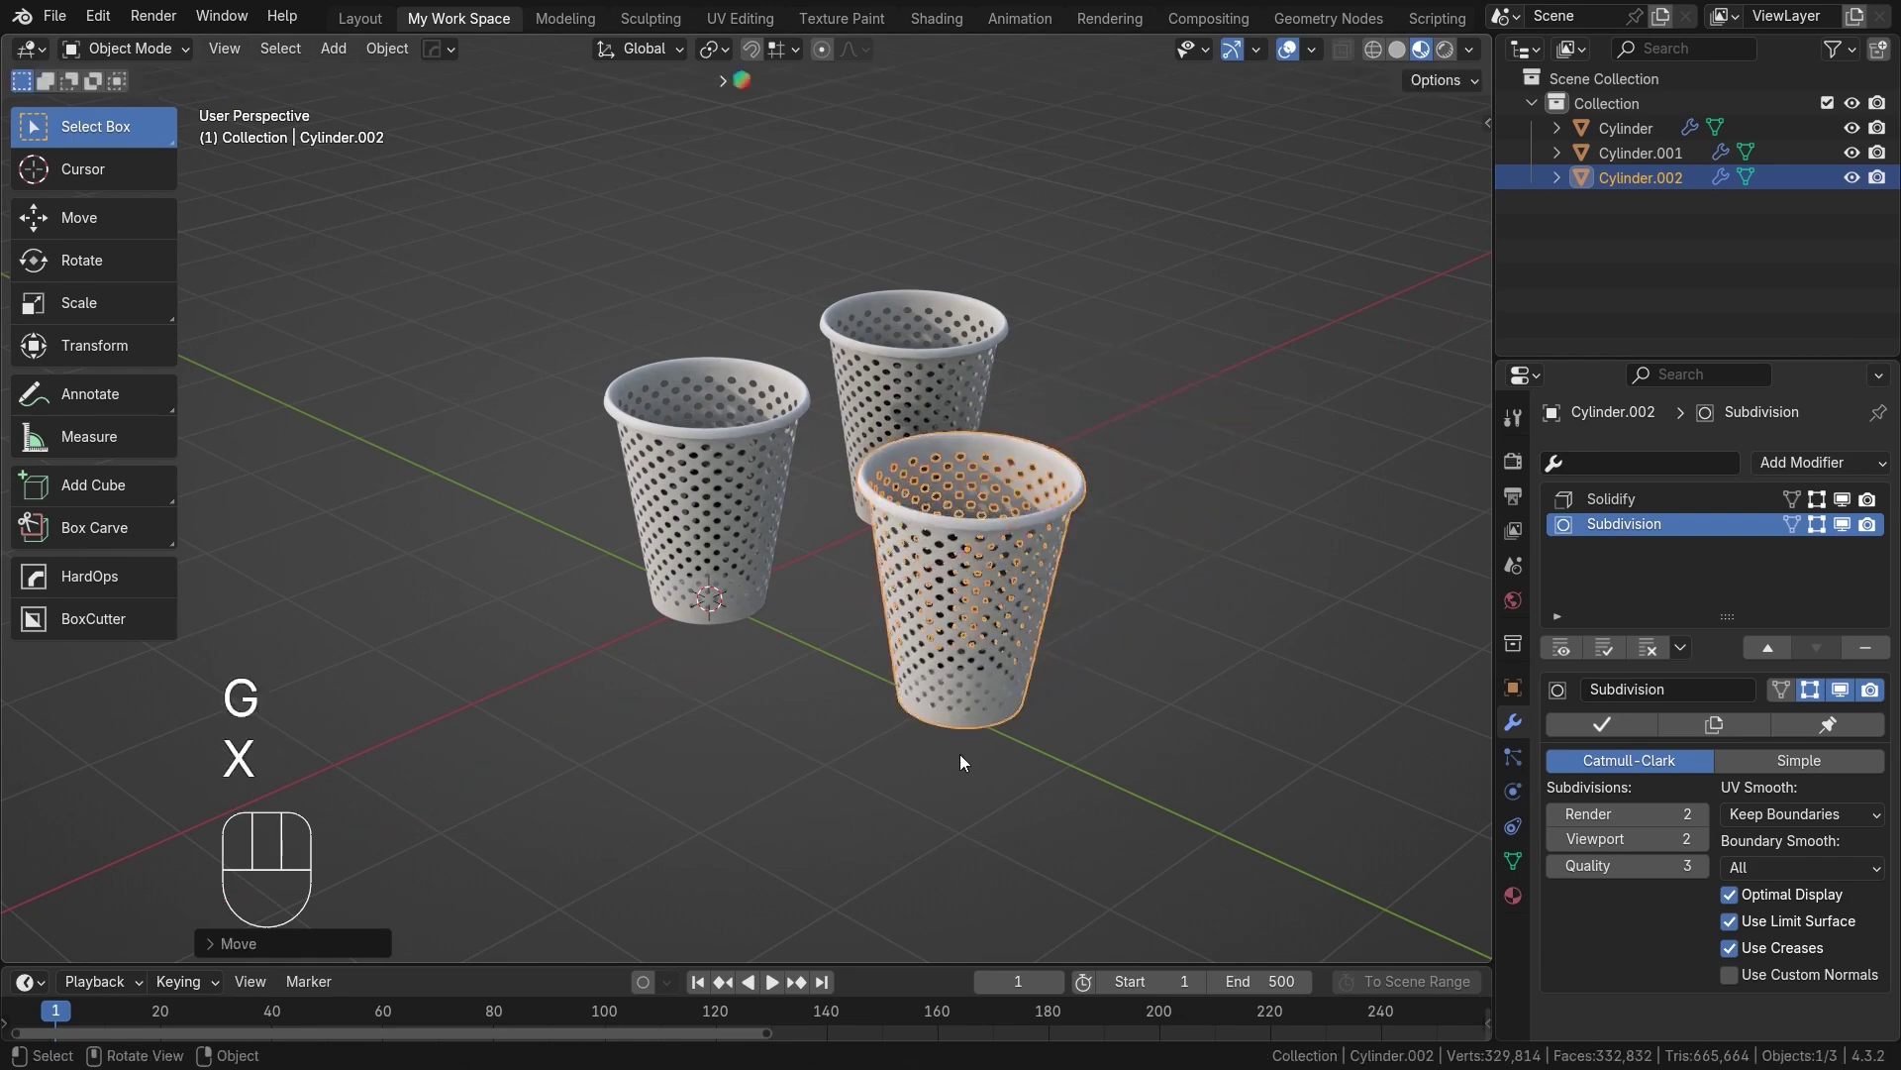
Move the original basket along Y, away from the two copies.
scroll(941, 718, up, 2)
shift+middle_drag(915, 679, 935, 654)
click(817, 610)
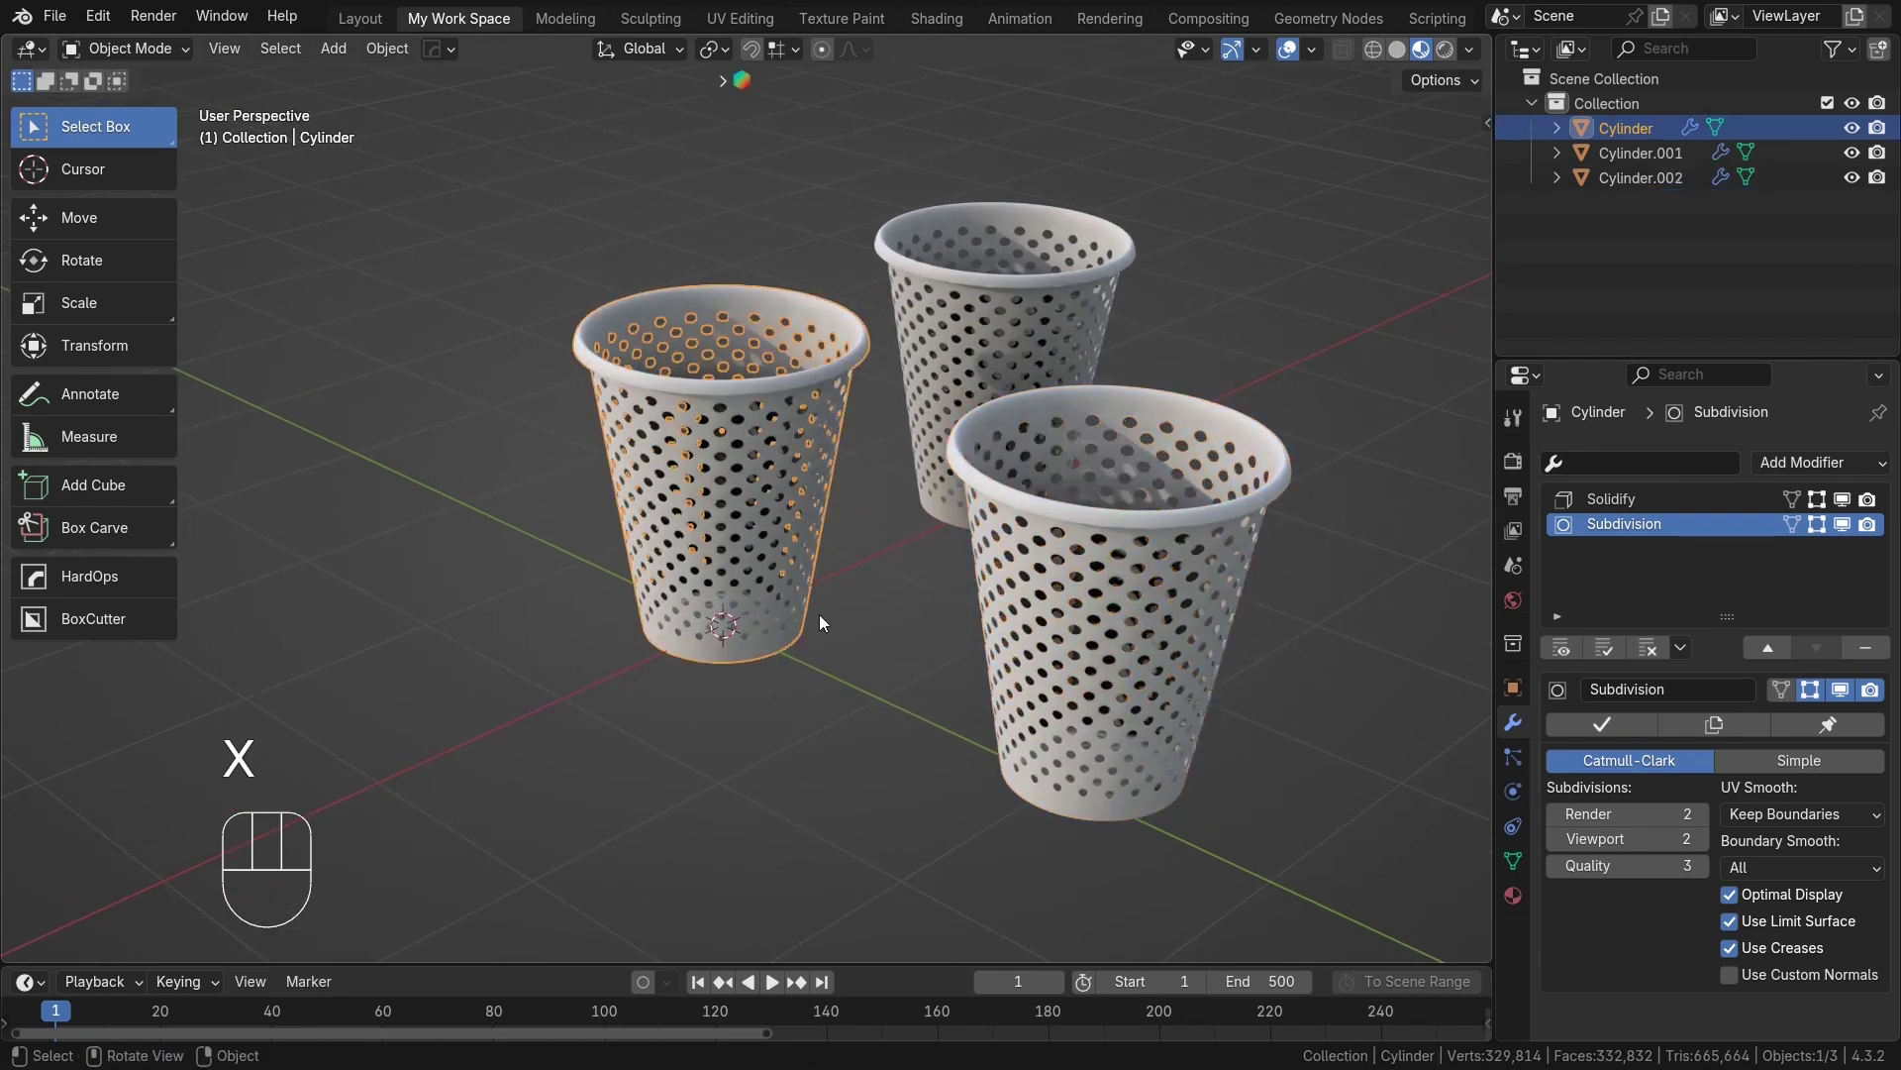
key(g)
key(y)
click(580, 520)
Give the rear basket a new material with a red base color.
middle_drag(863, 622, 935, 597)
click(931, 540)
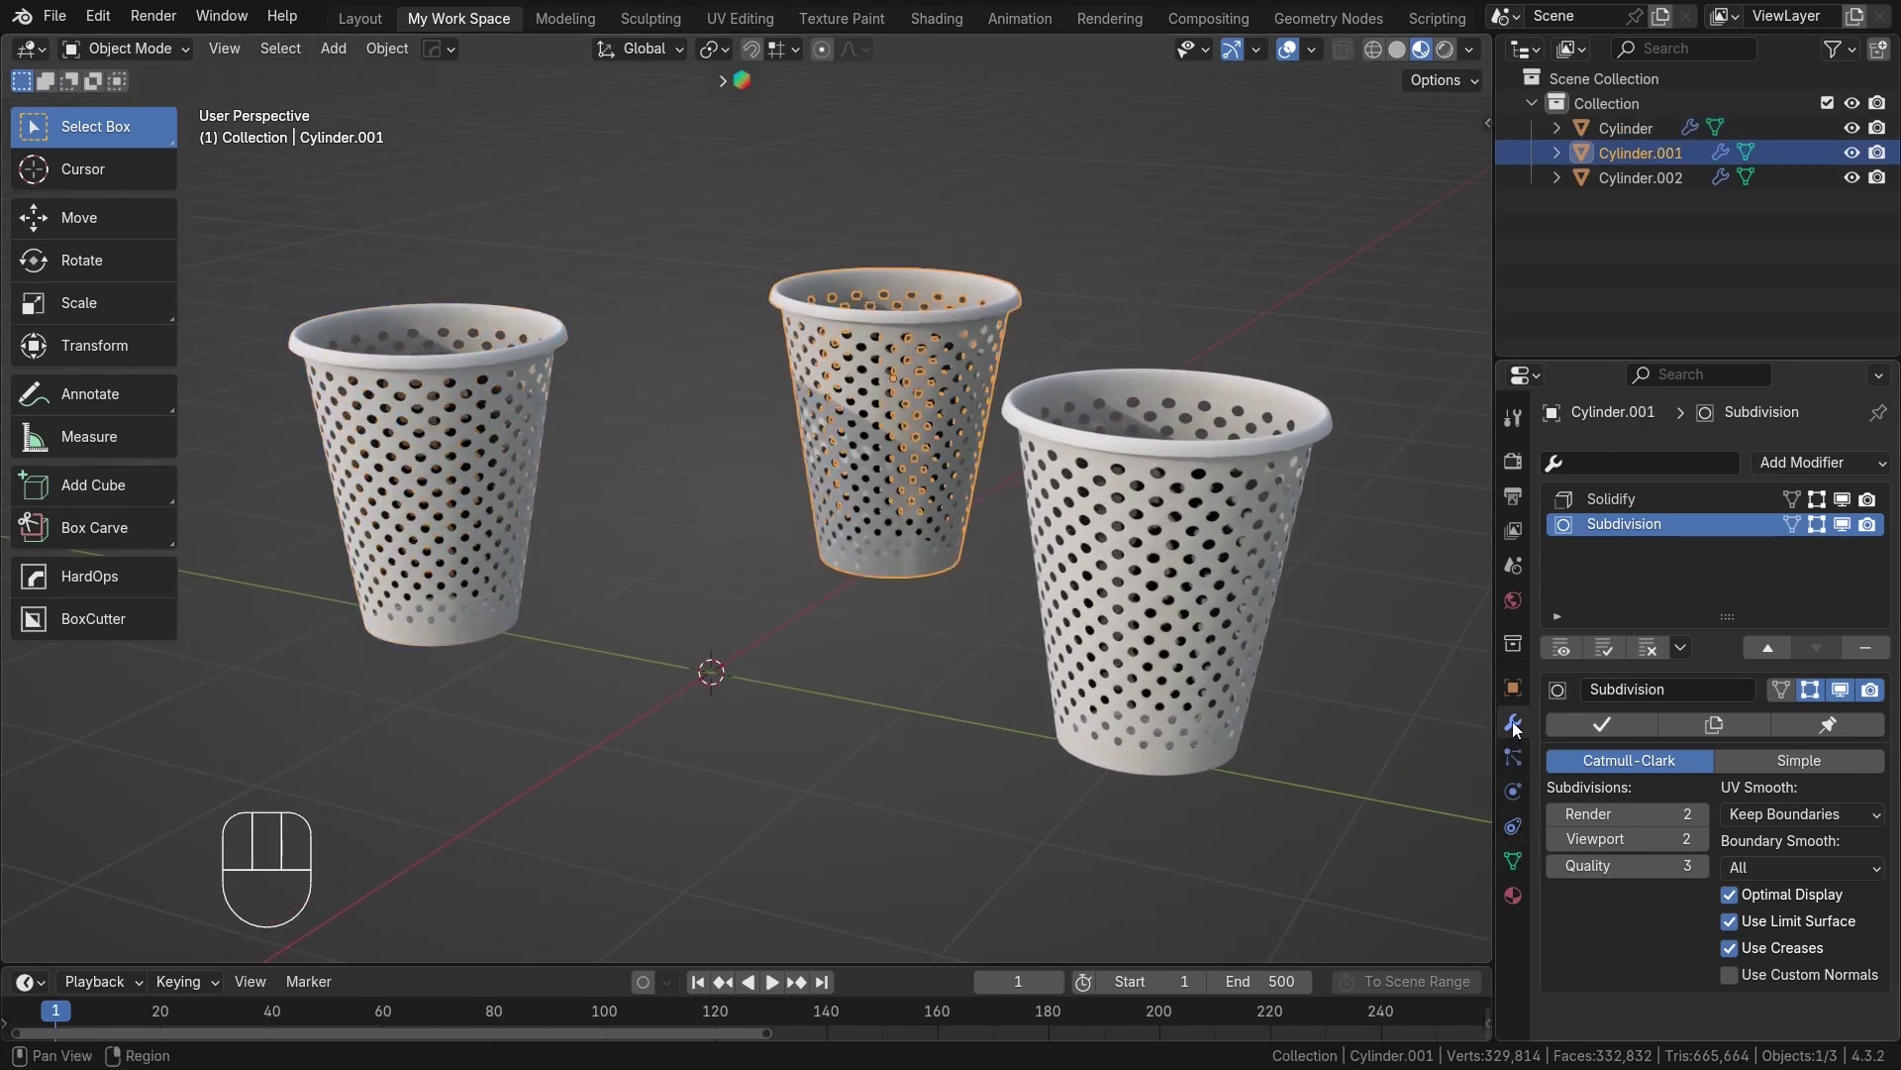
click(1513, 896)
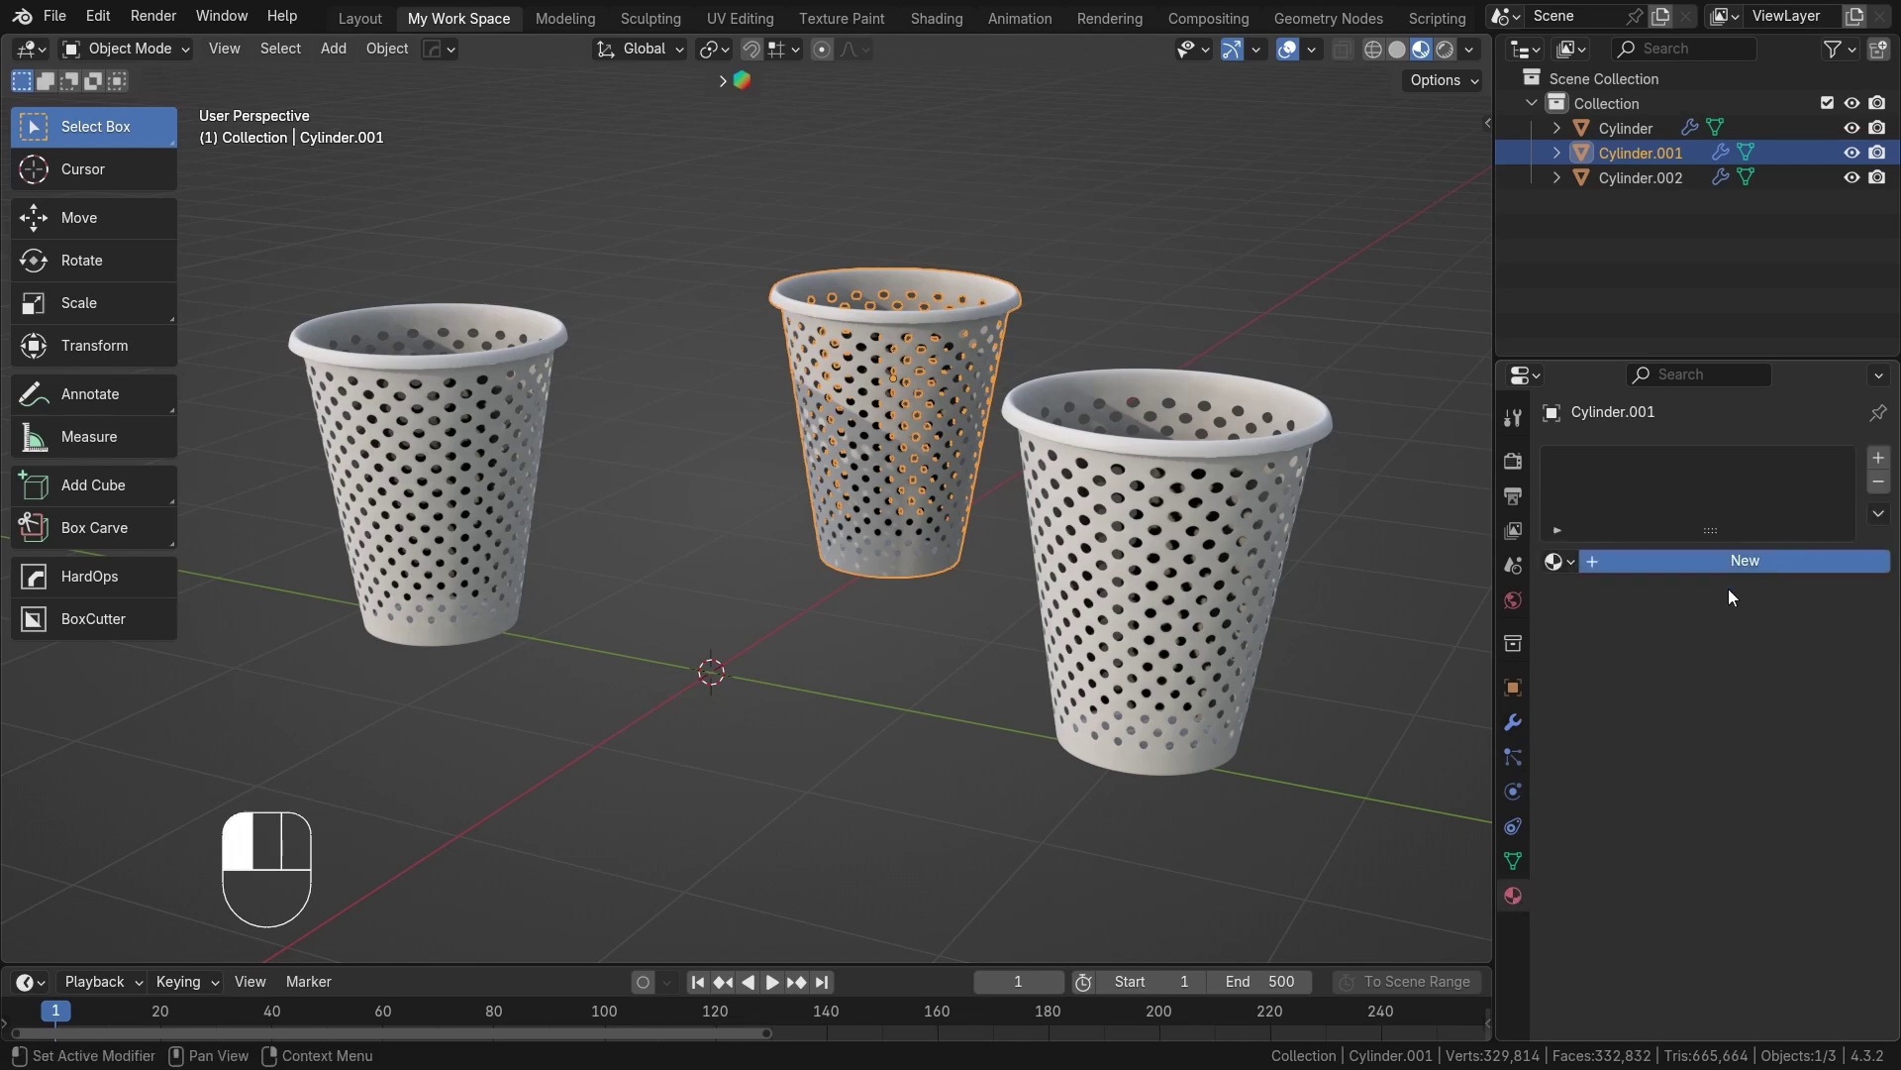
click(1733, 560)
click(1755, 714)
drag(1719, 412, 1710, 469)
Give the front basket a new material with a dark grey base color.
click(1258, 614)
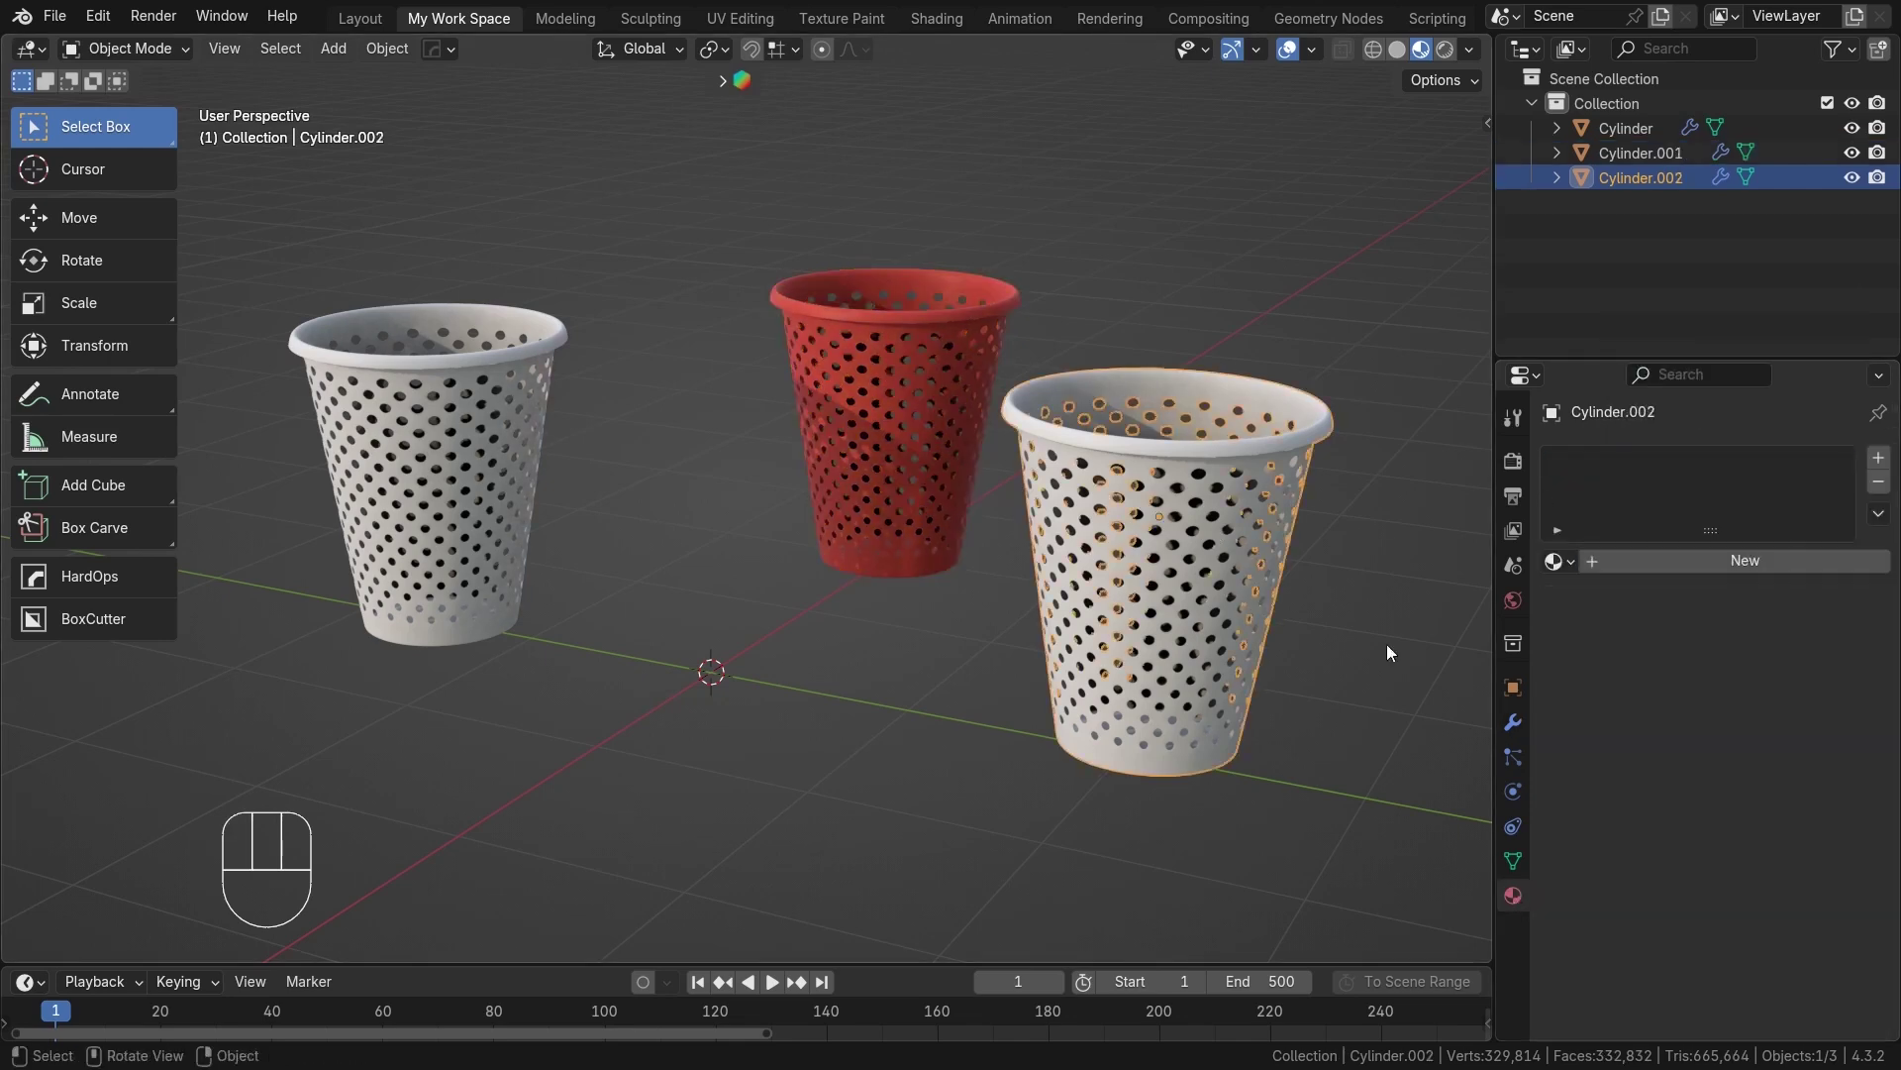
click(1737, 560)
click(1757, 712)
drag(1842, 359, 1839, 468)
Give the original basket a new material with a violet base color of hue 0.702, saturation 0.843 and value 1.000.
click(396, 446)
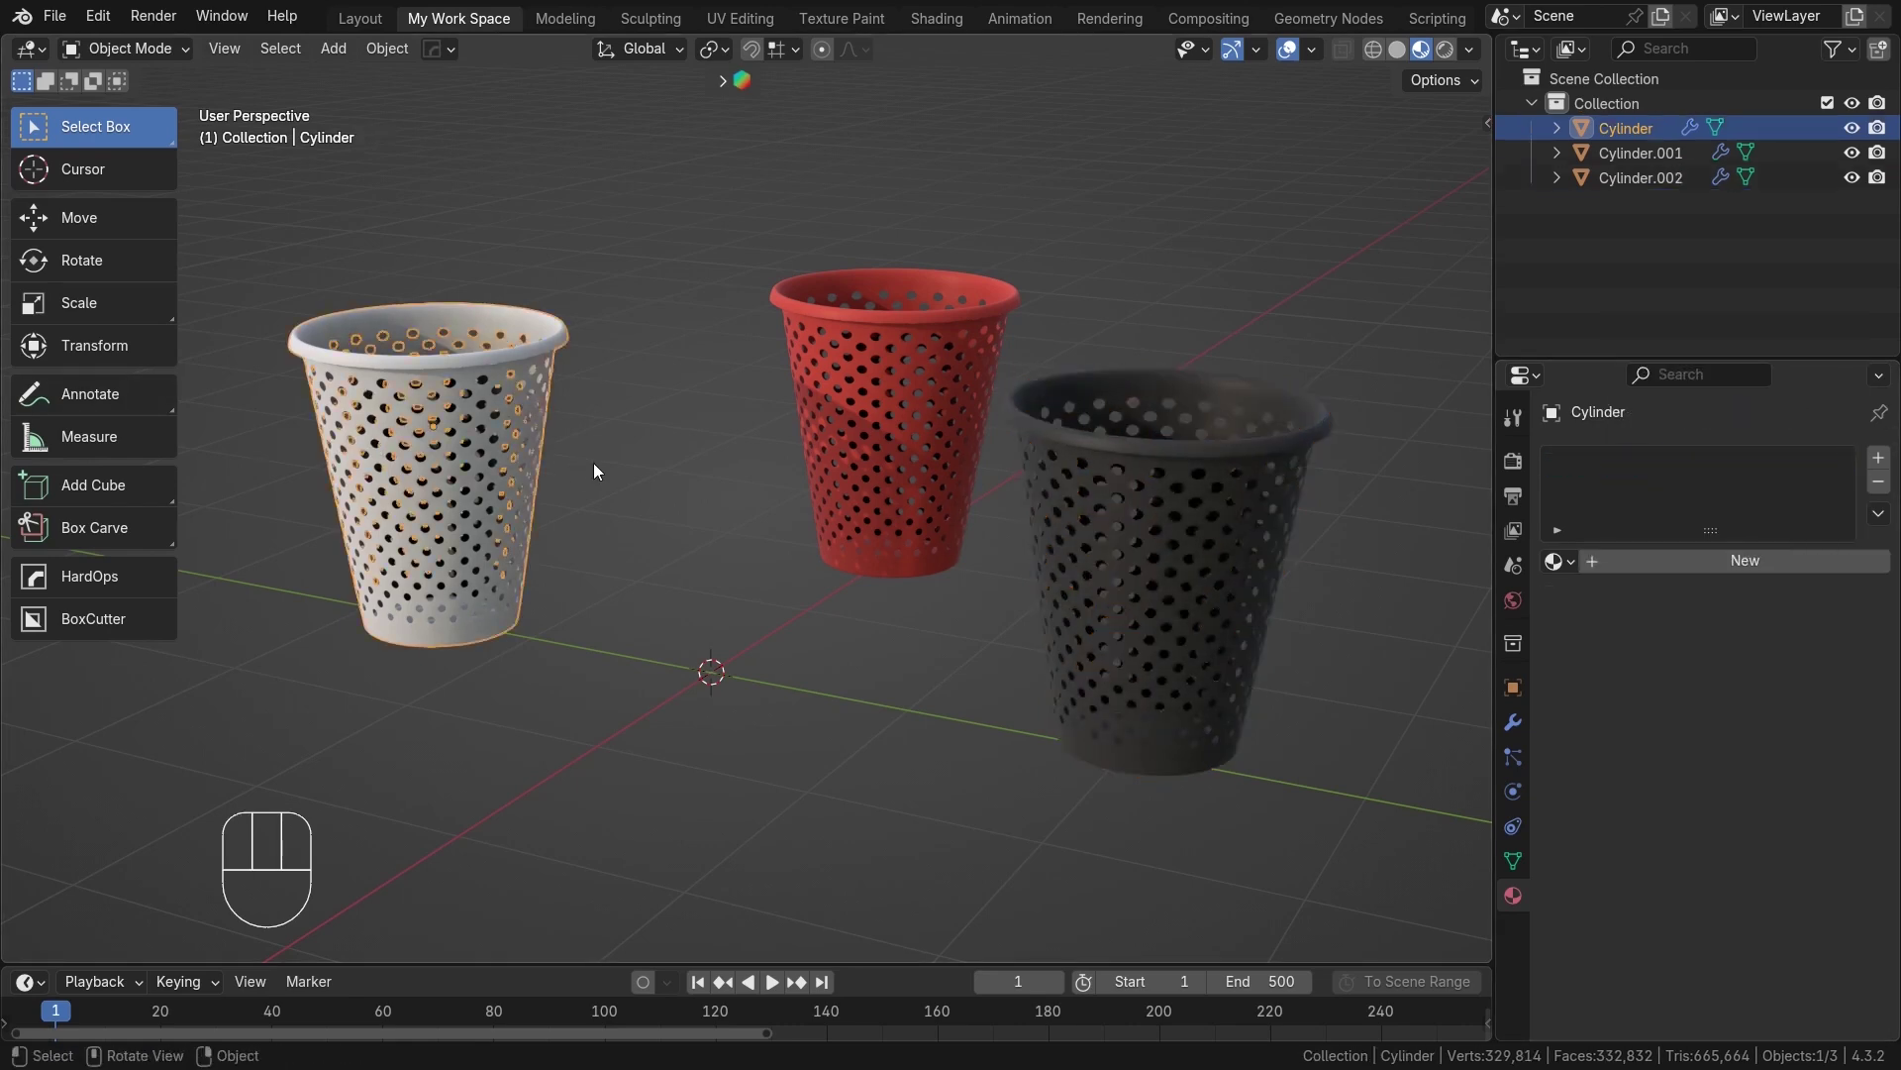
click(1637, 555)
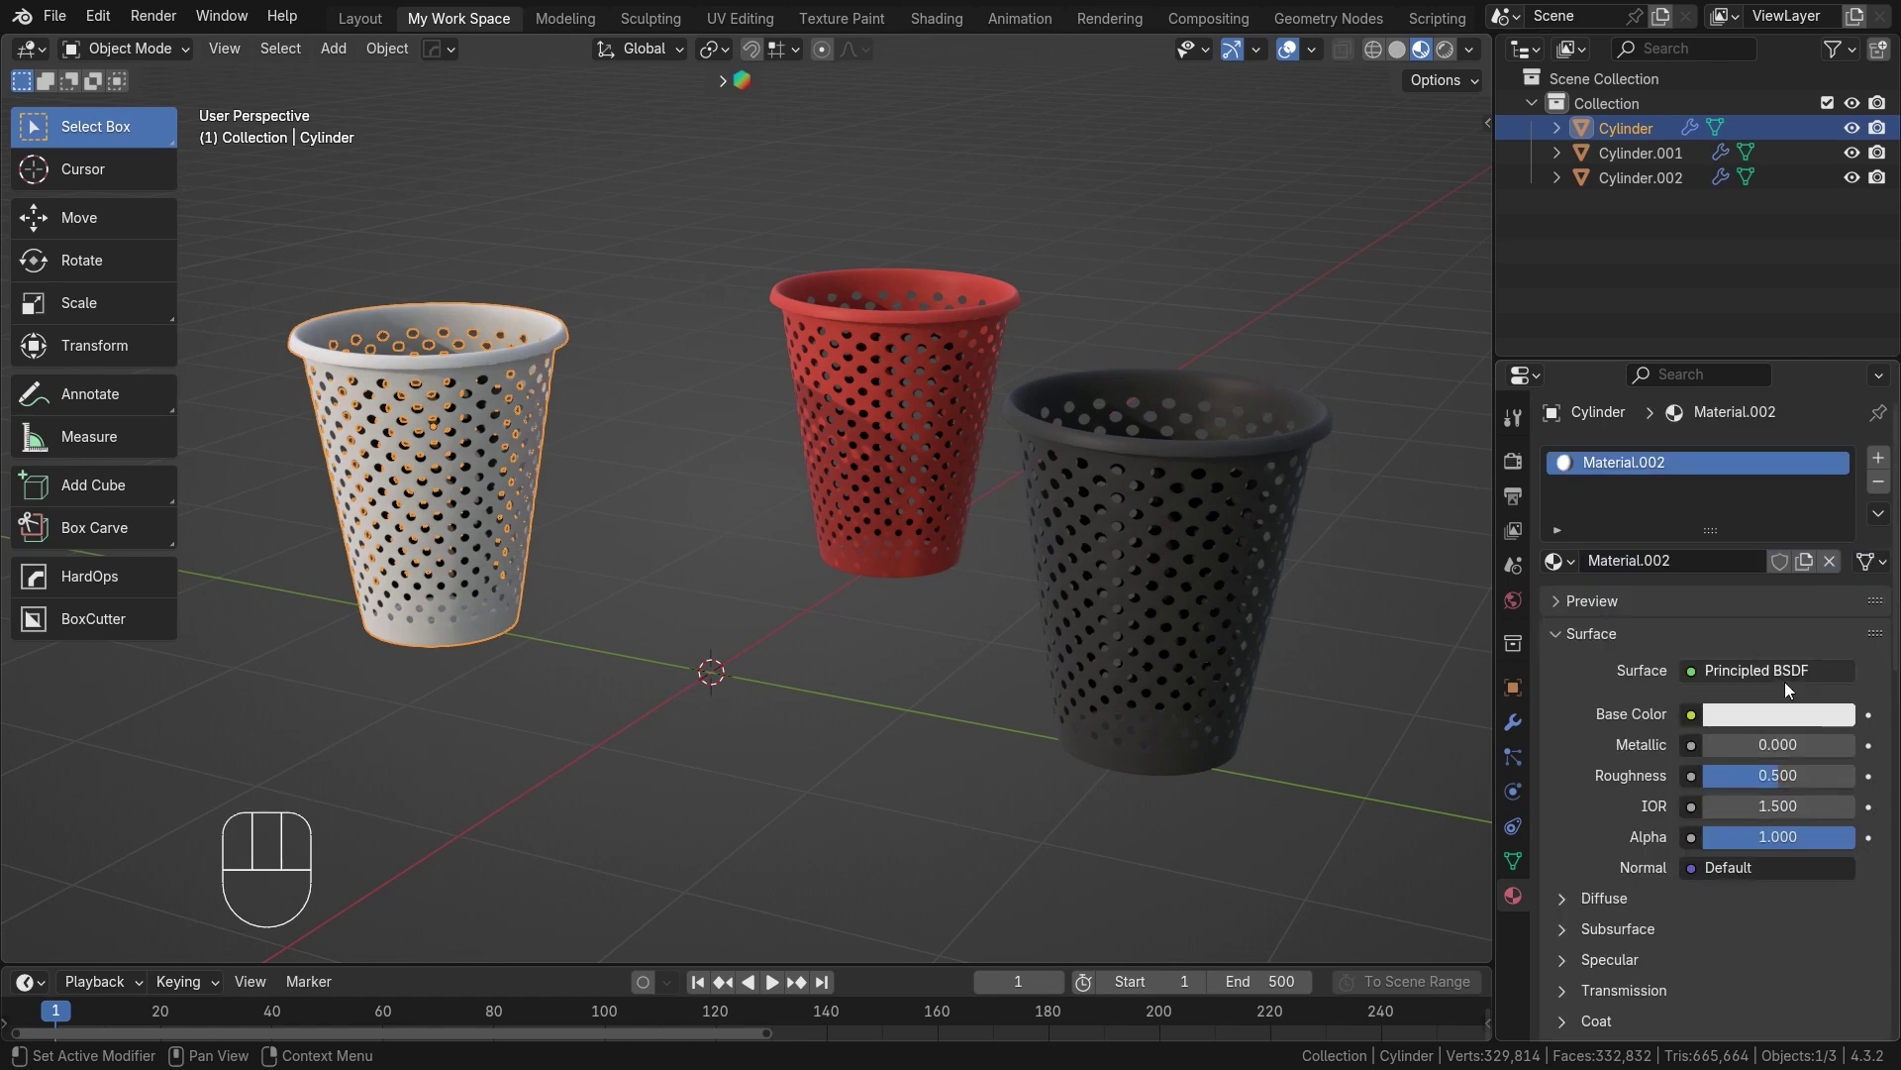
click(1780, 707)
drag(1845, 382, 1837, 307)
drag(1672, 393, 1776, 398)
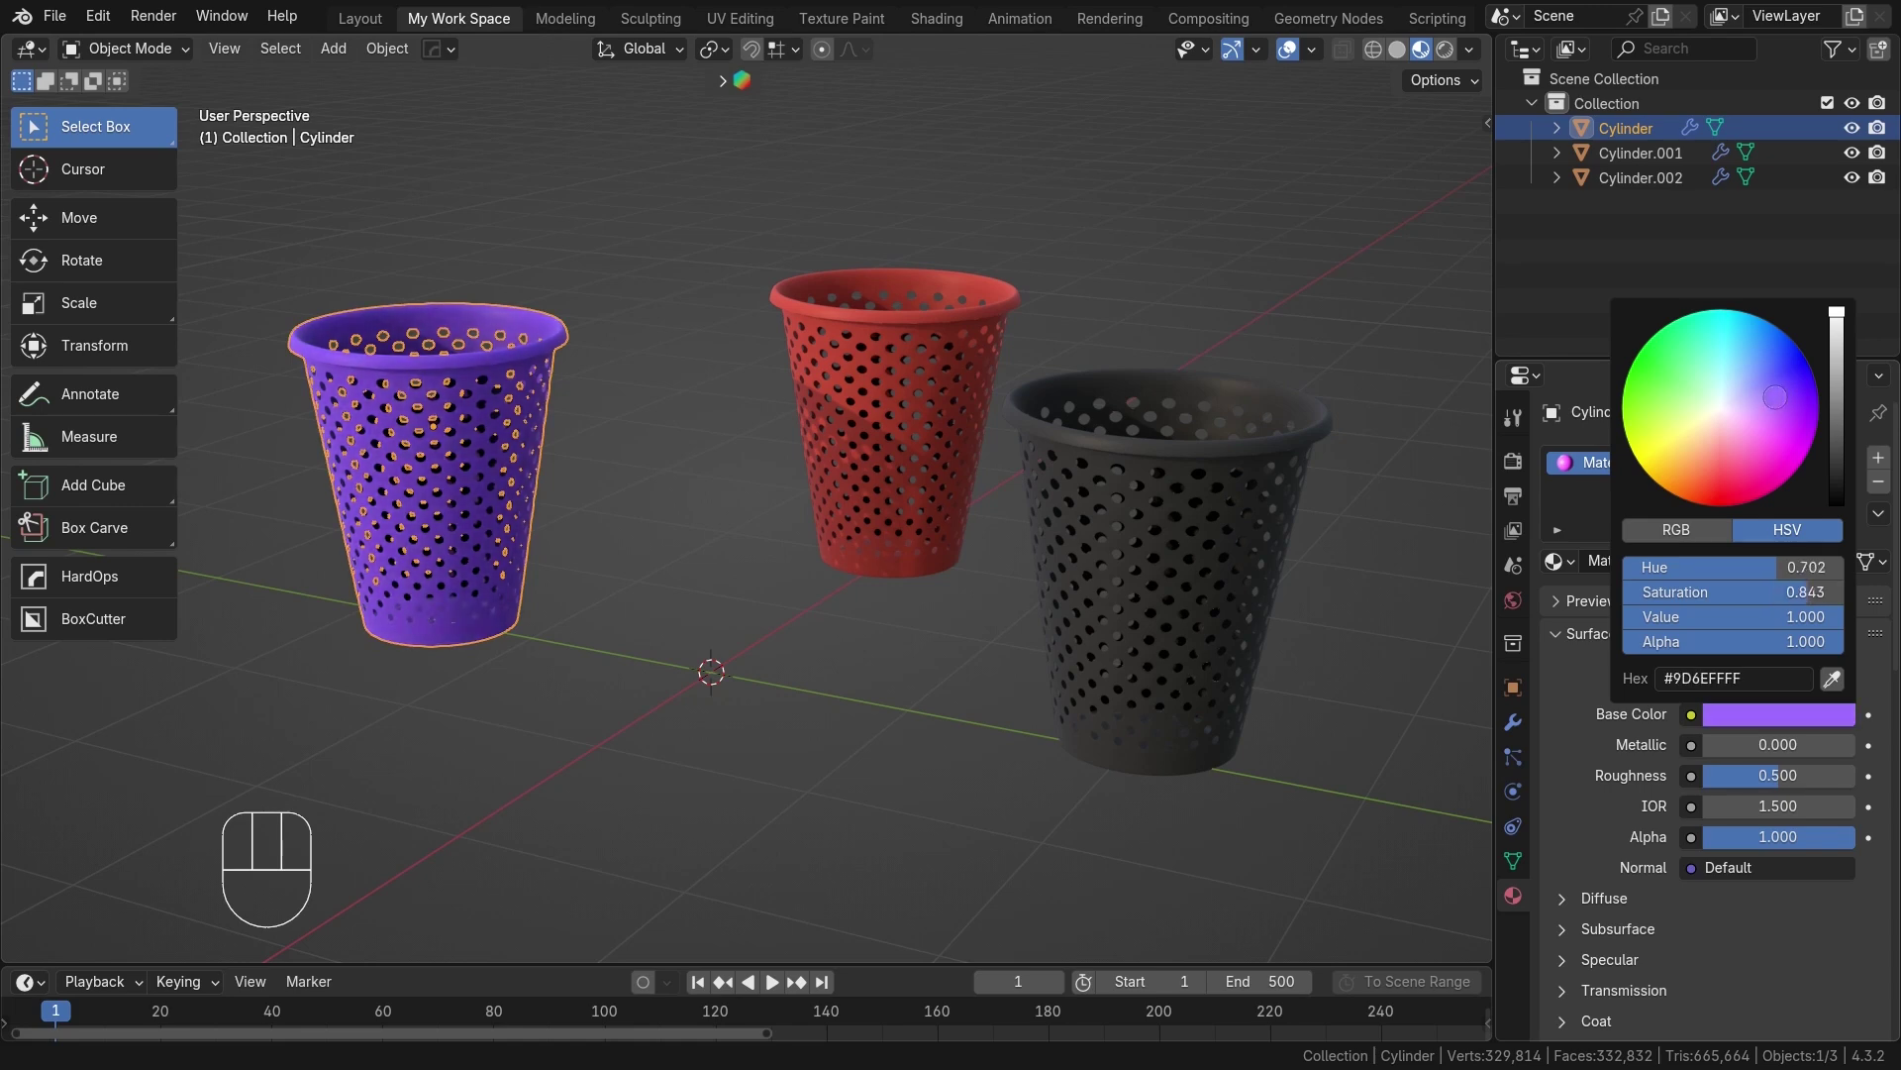
Inspect the three coloured baskets from several angles and distances.
click(1186, 602)
alt+shift+middle_drag(1156, 598, 1102, 598)
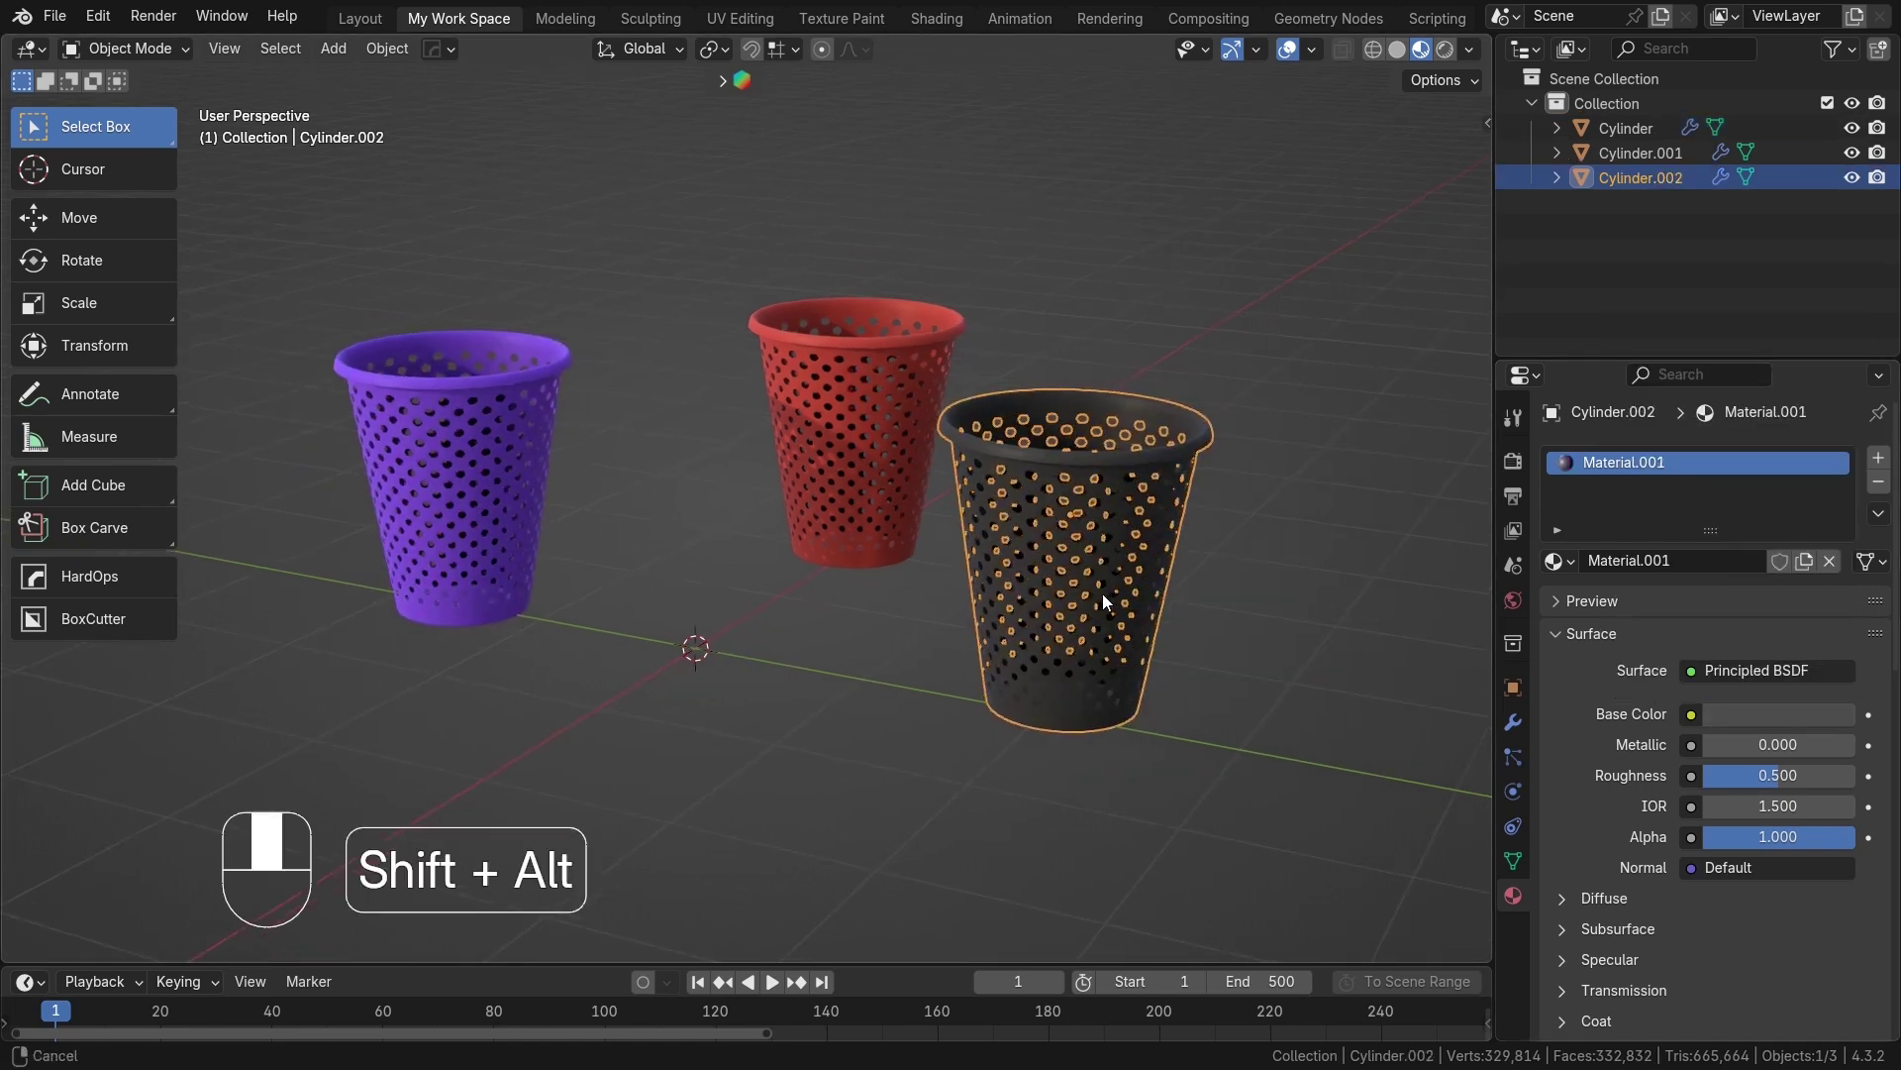
click(887, 586)
middle_drag(887, 586, 893, 645)
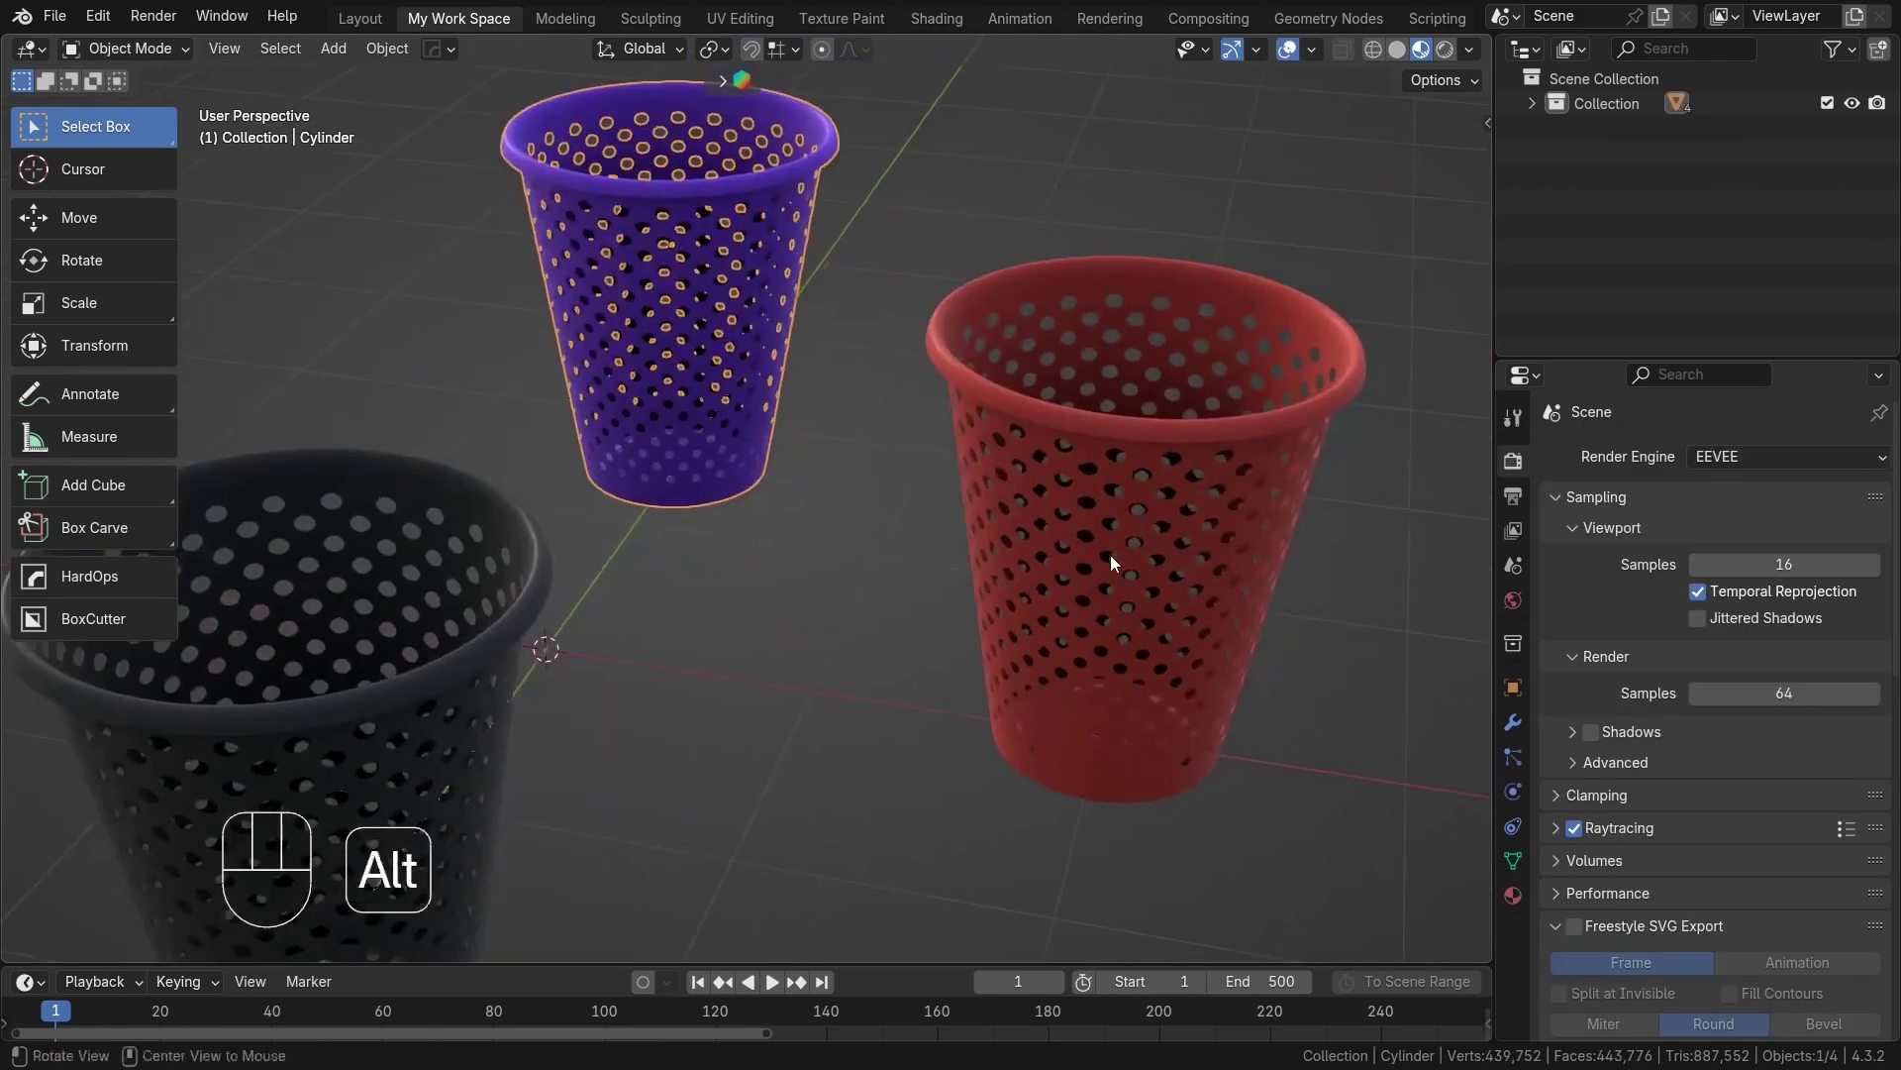
middle_drag(1109, 554, 701, 259)
alt+shift+middle_drag(947, 365, 1327, 416)
click(1089, 554)
alt+shift+middle_drag(900, 565, 872, 594)
middle_drag(1042, 567, 810, 532)
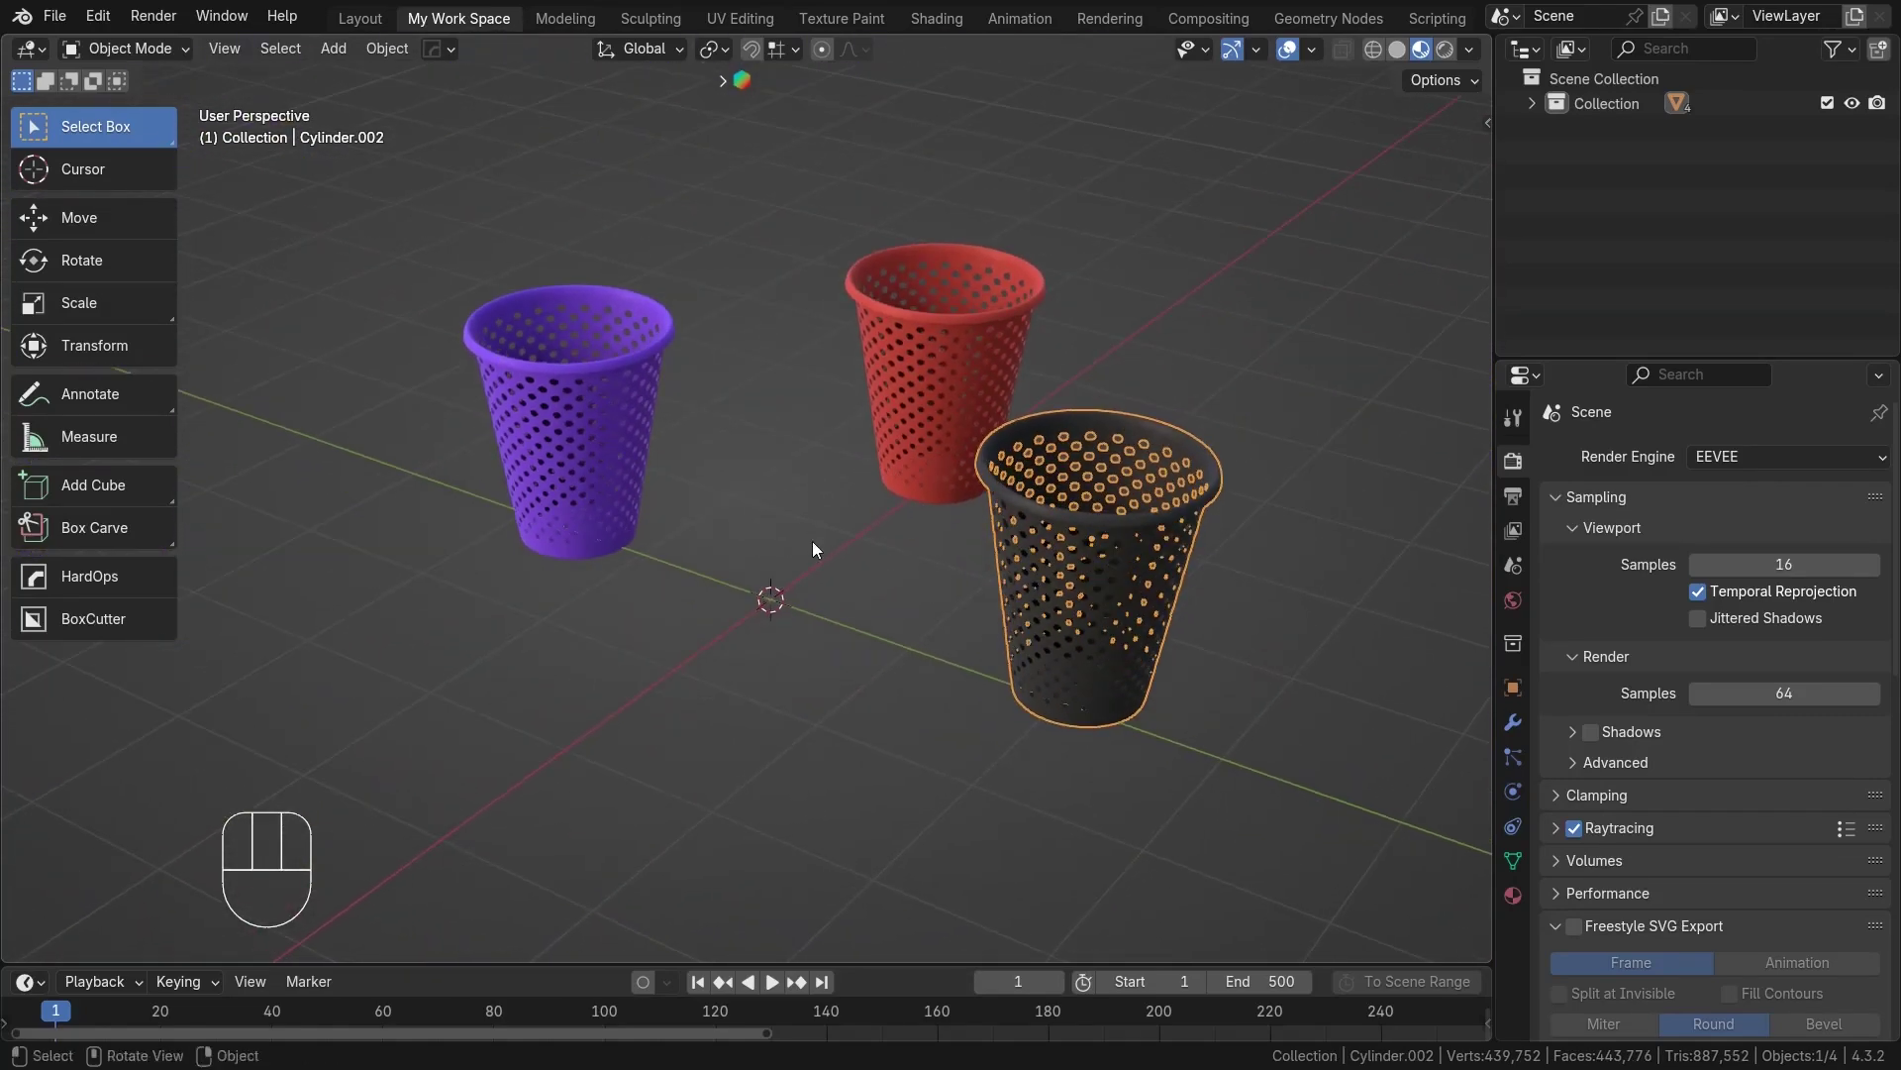